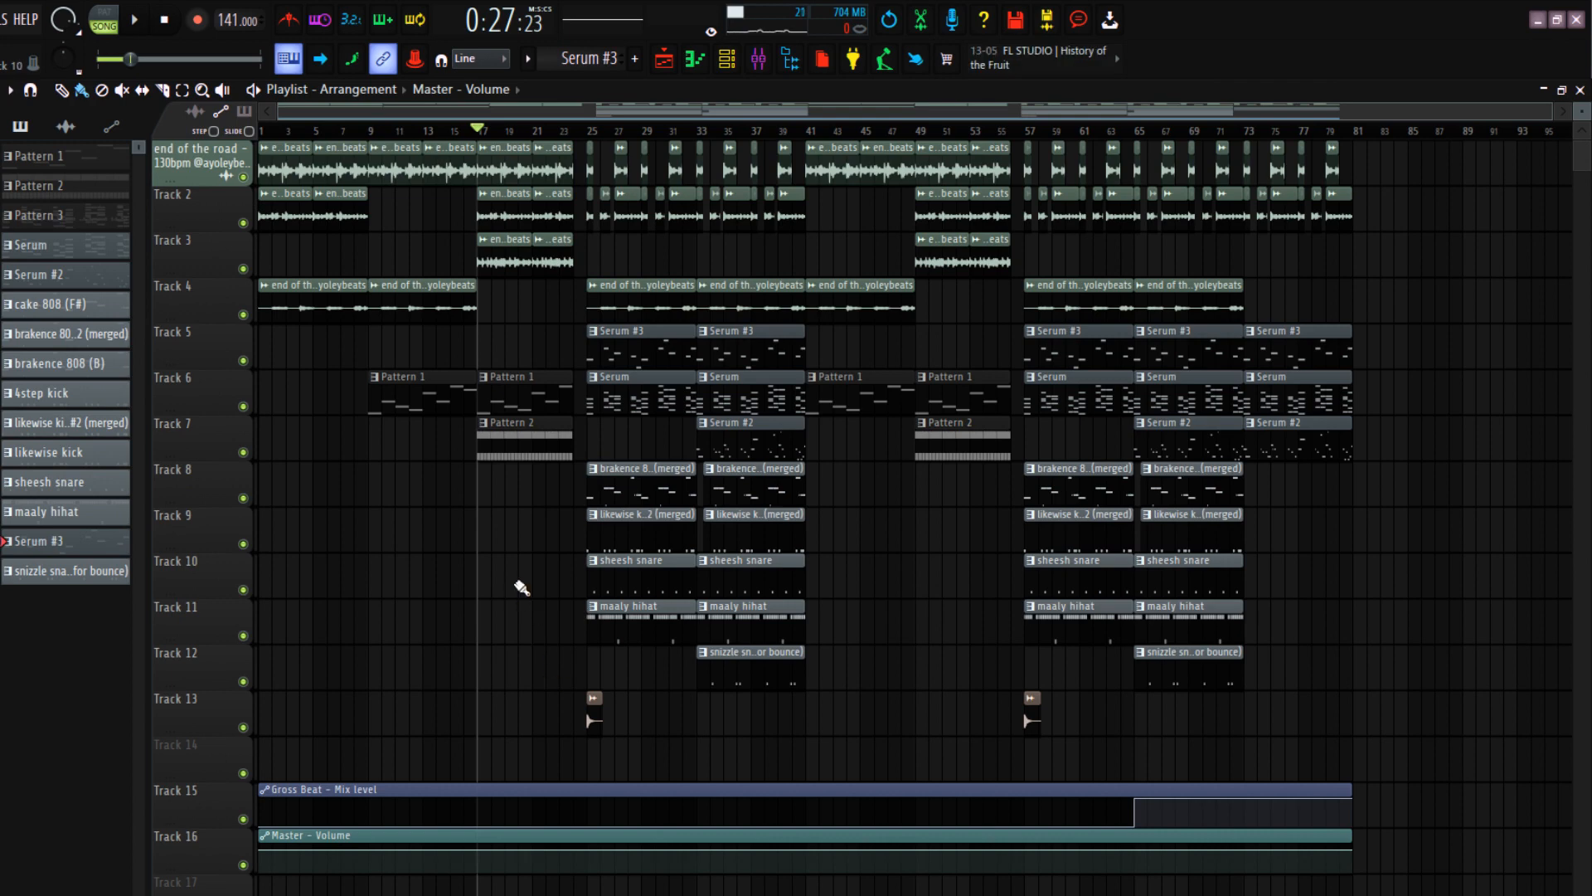
Play the full arrangement from bar 17 through the first drop, and stop playback
key("space")
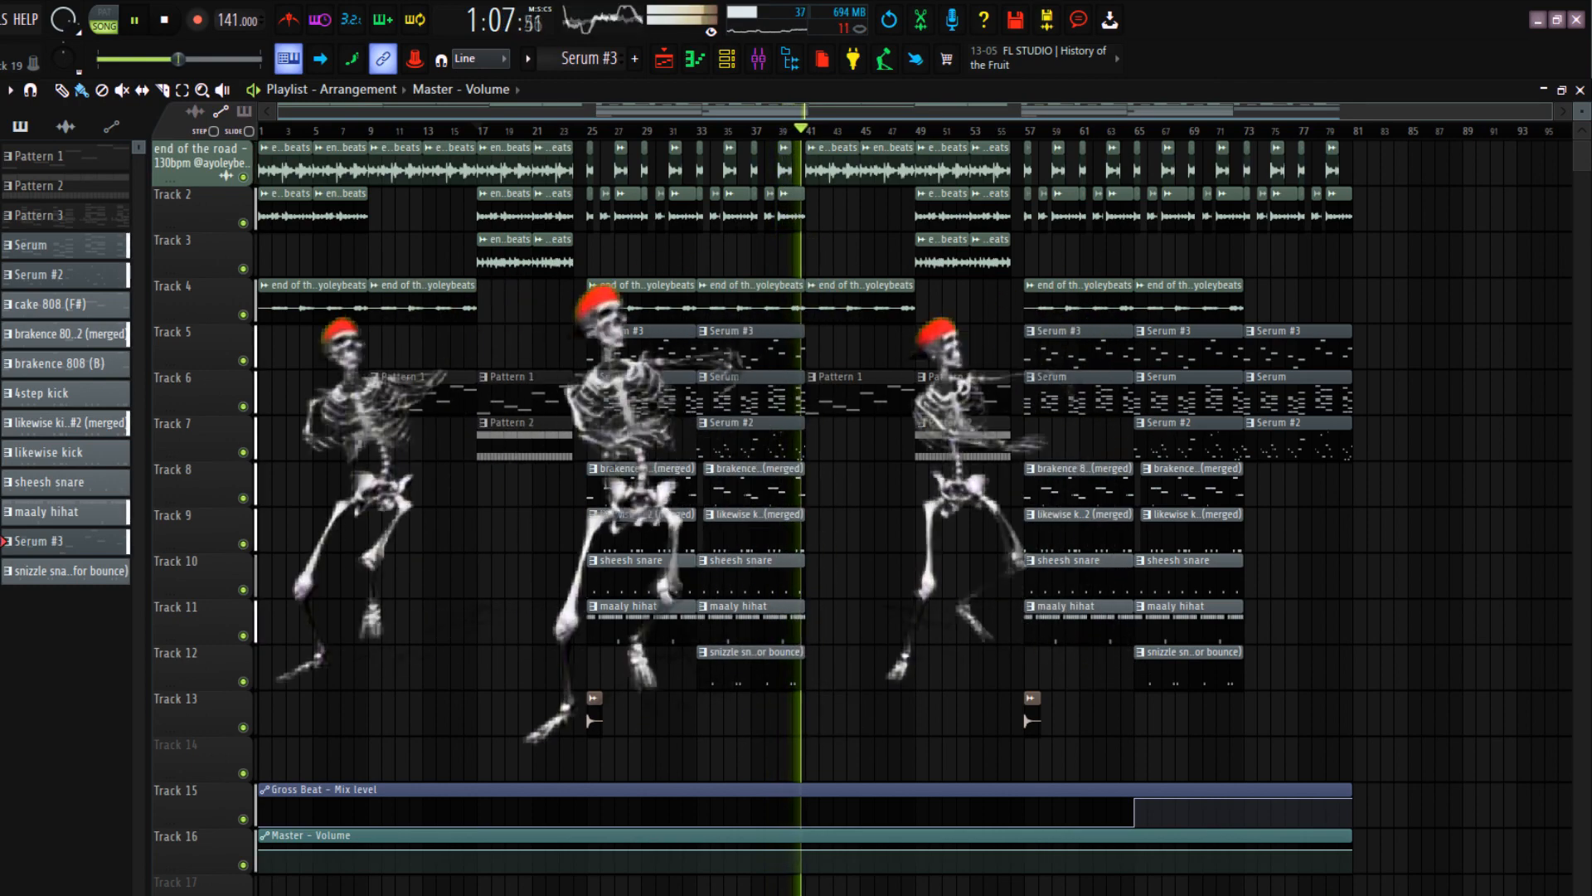
key("space")
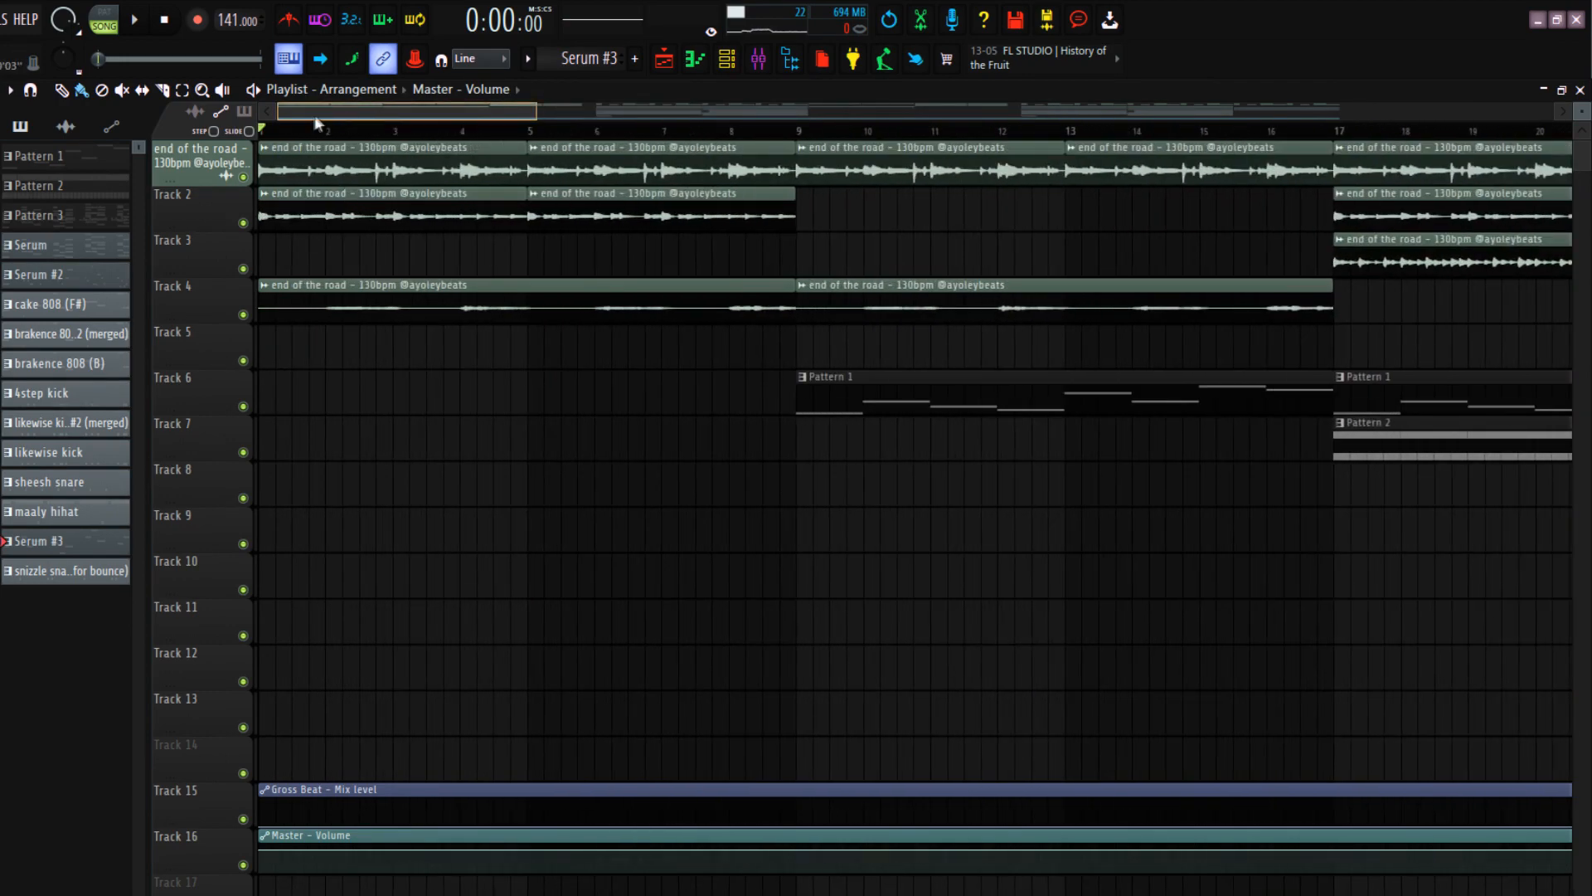
Open the settings of the Track 1 "end of the road" sample, inspect its waveform and stretch settings, and close them
scroll(226, 209, "up", 2)
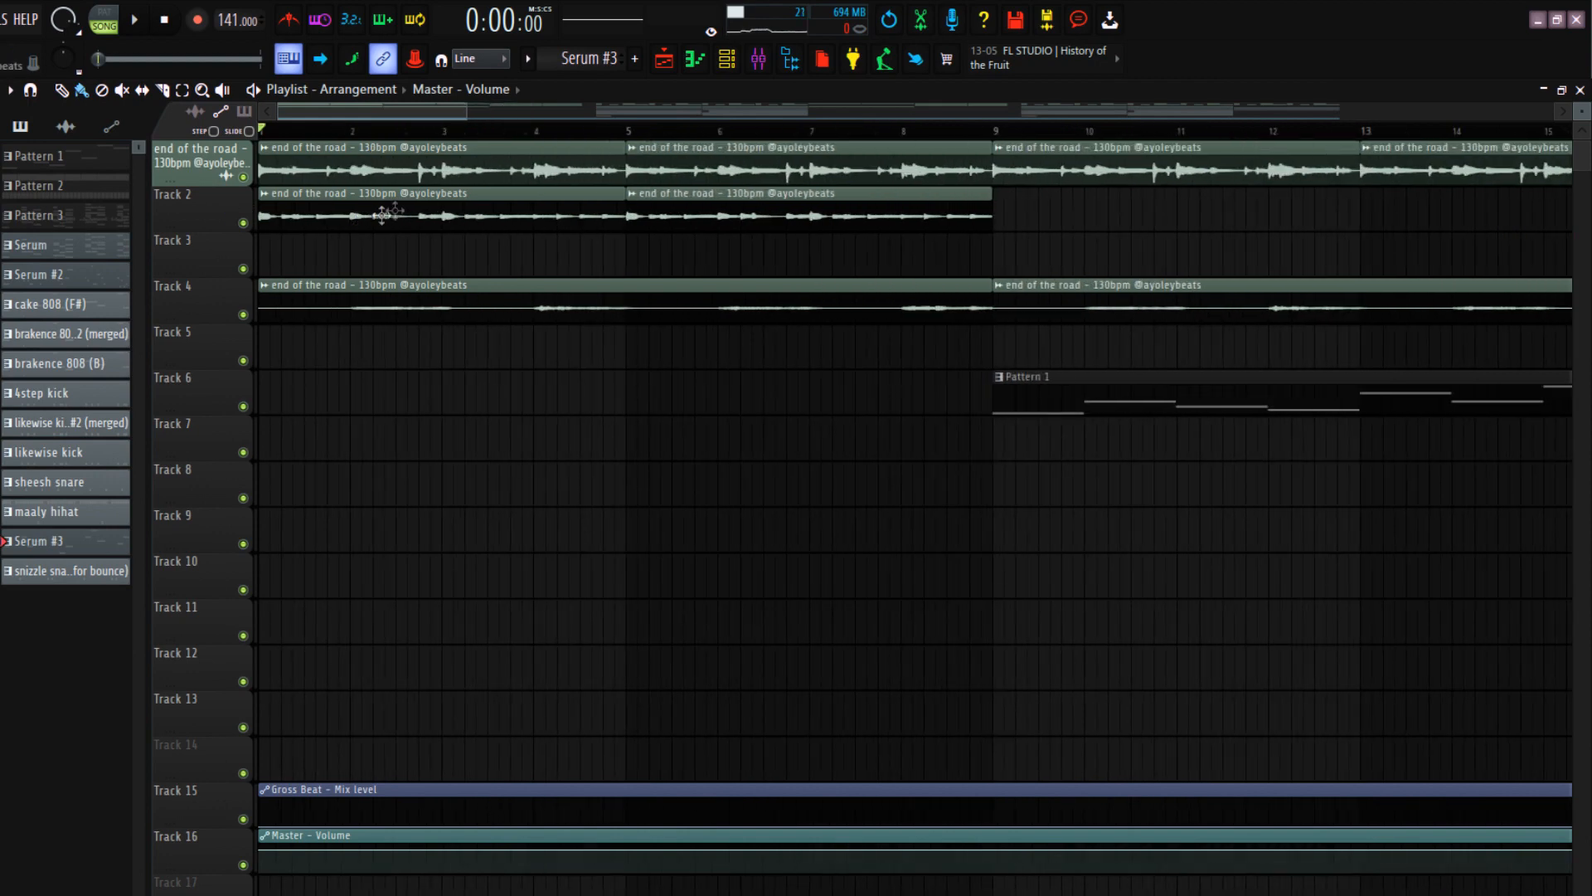
double_click(349, 170)
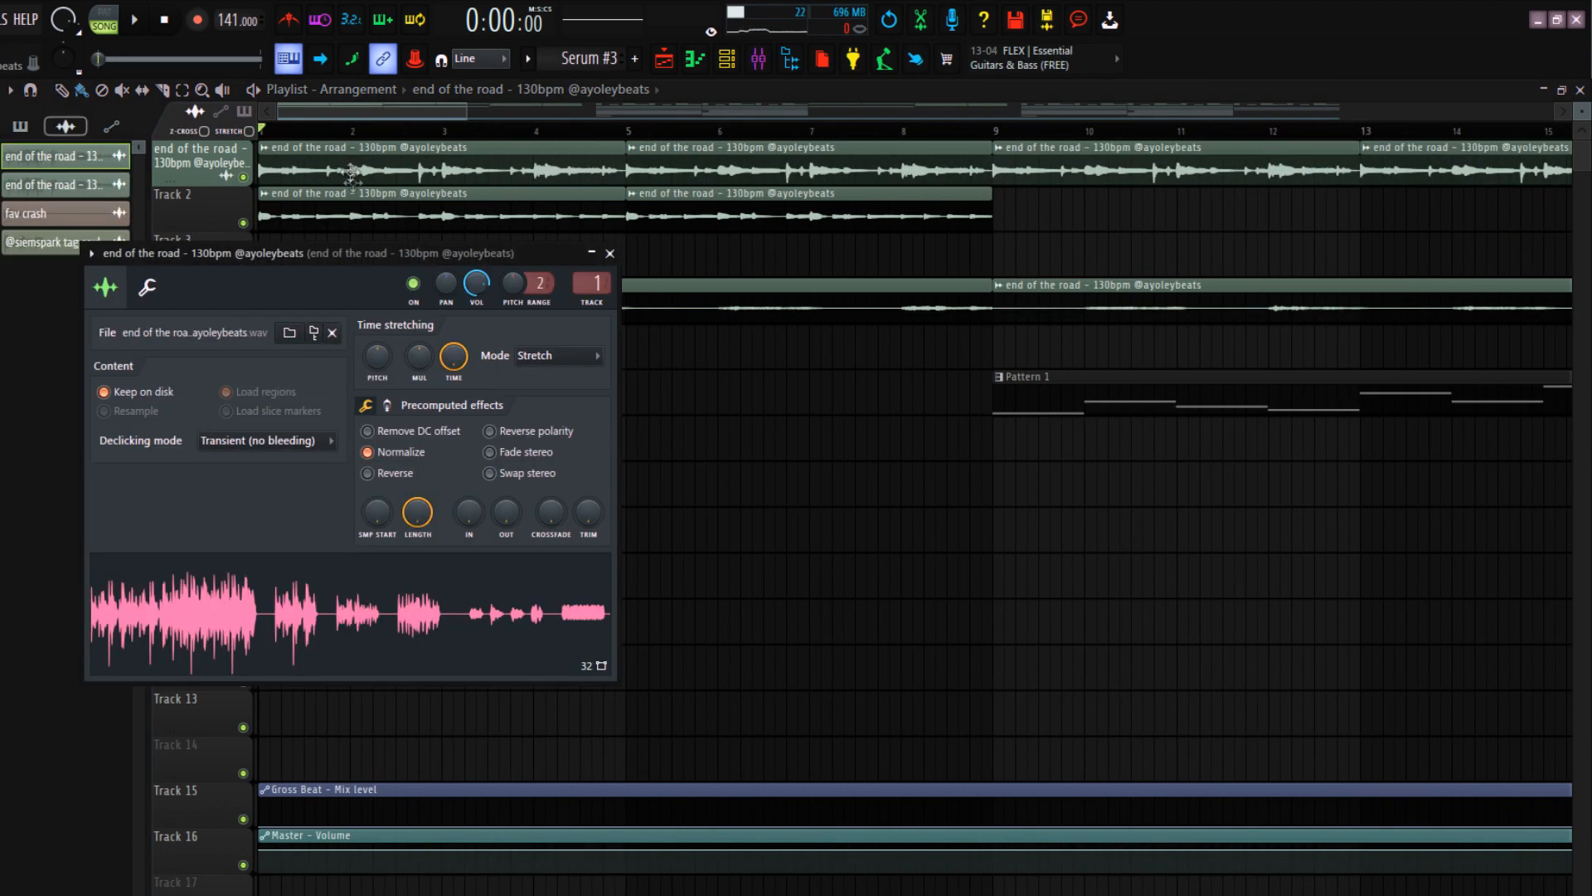
left_click_drag(333, 258, 583, 224)
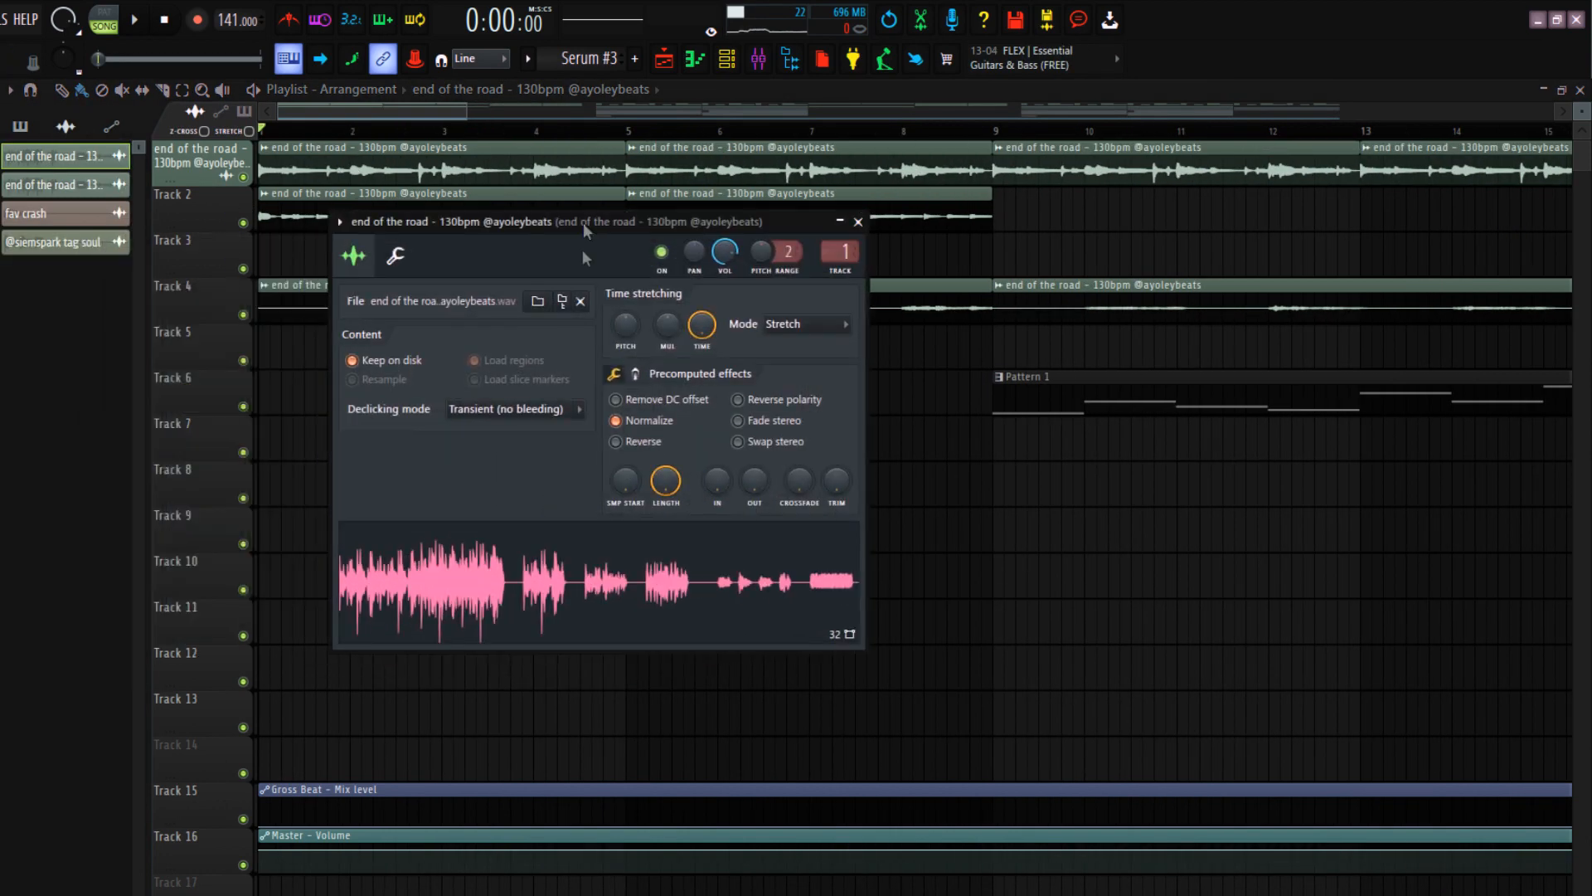
left_click(523, 564)
left_click_drag(616, 235, 598, 313)
left_click(841, 301)
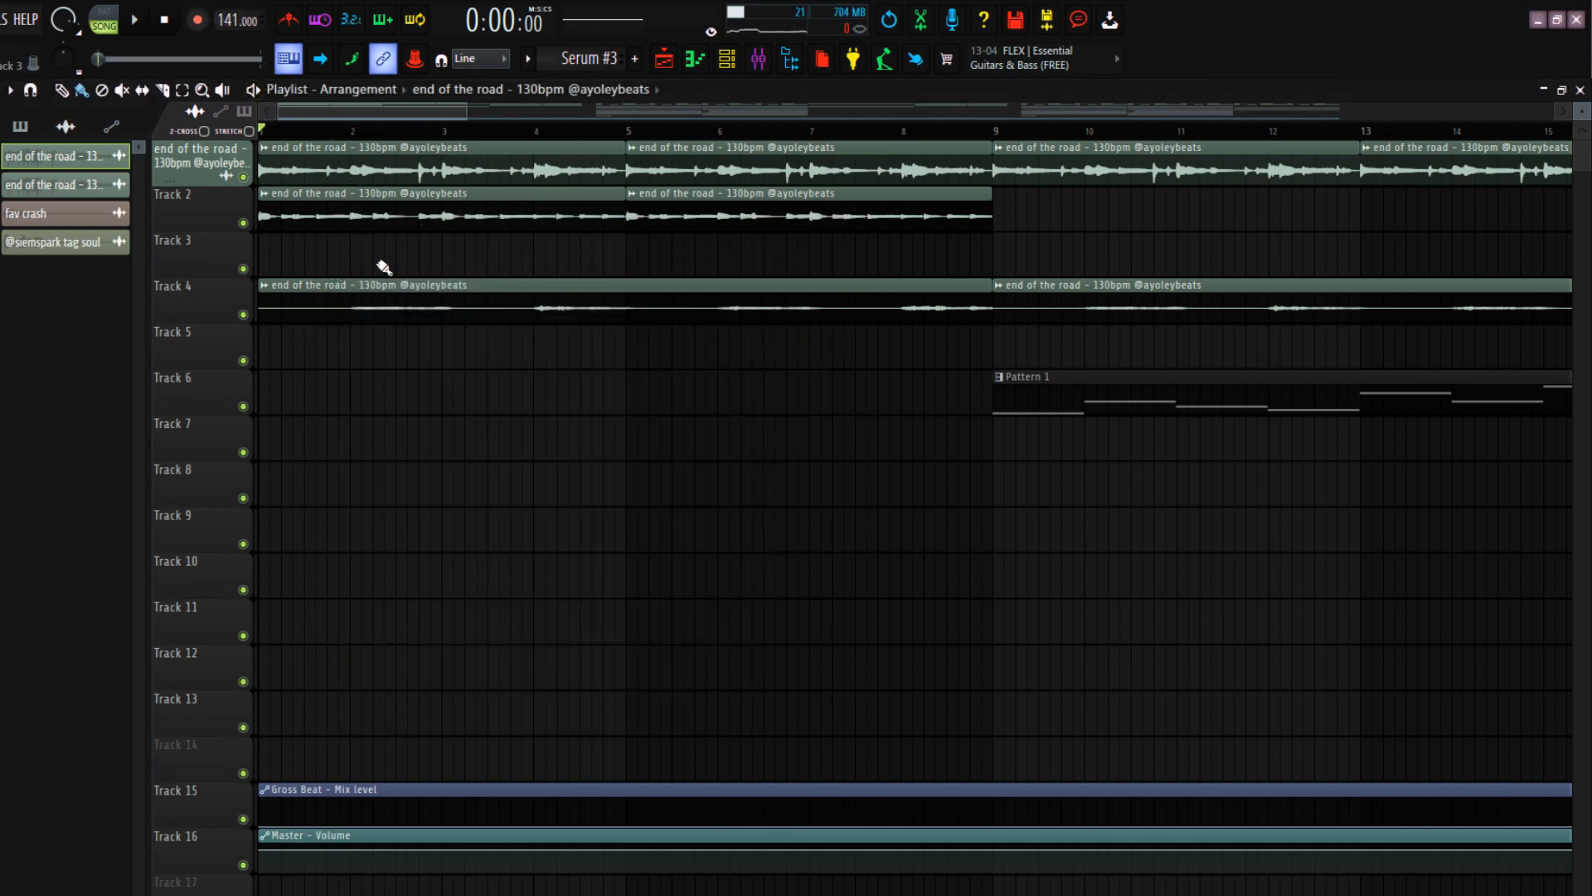
Play the opening bars of the arrangement from bar 1, and stop playback
key("space")
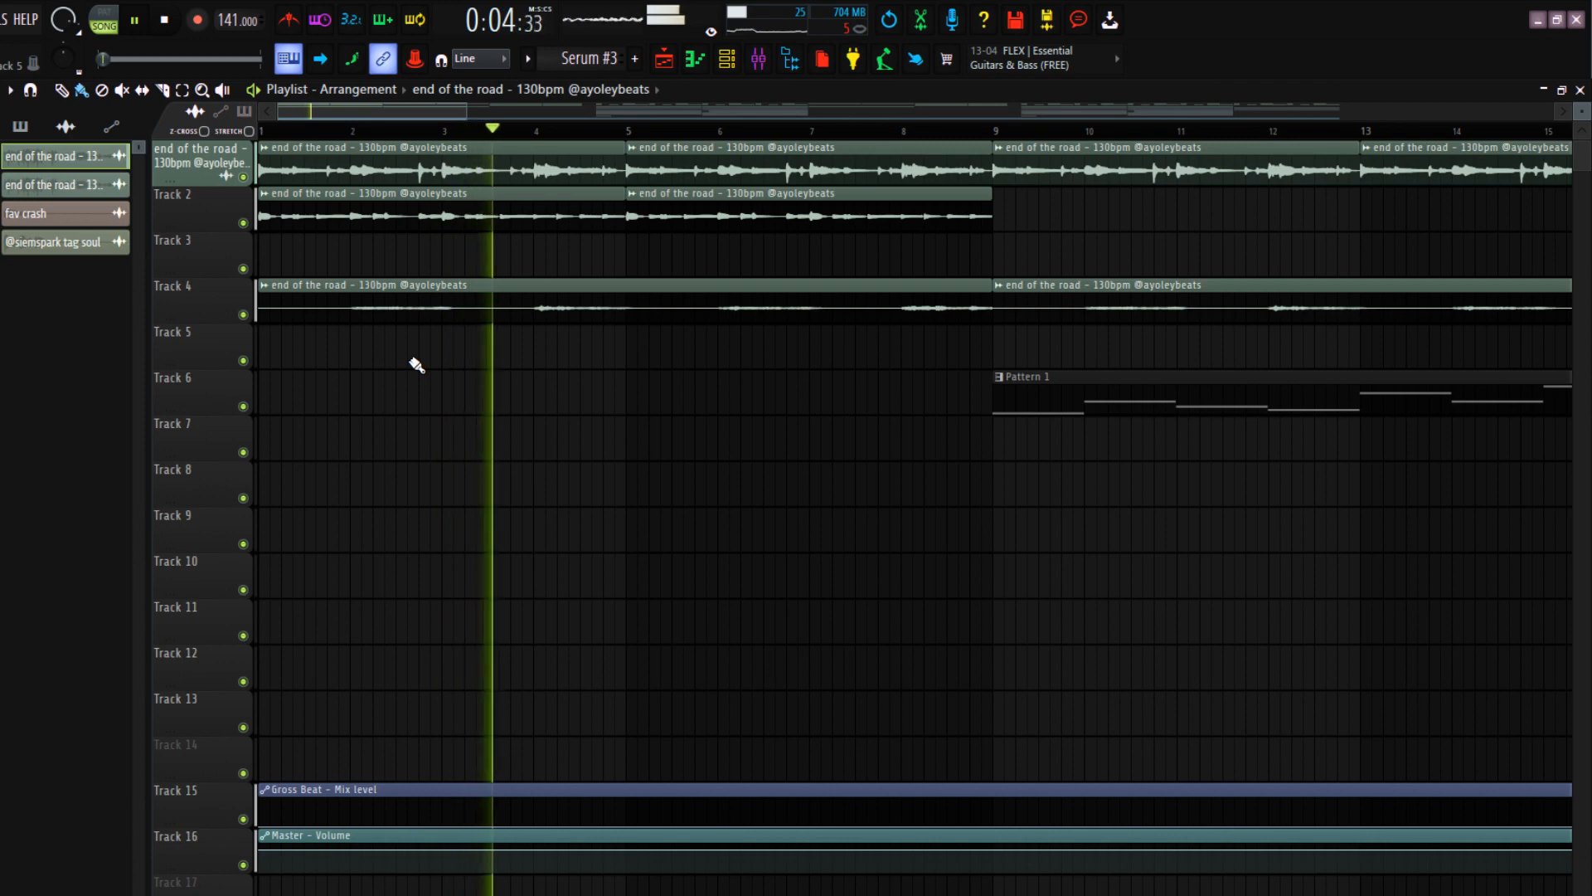
scroll(569, 384, "down", 2)
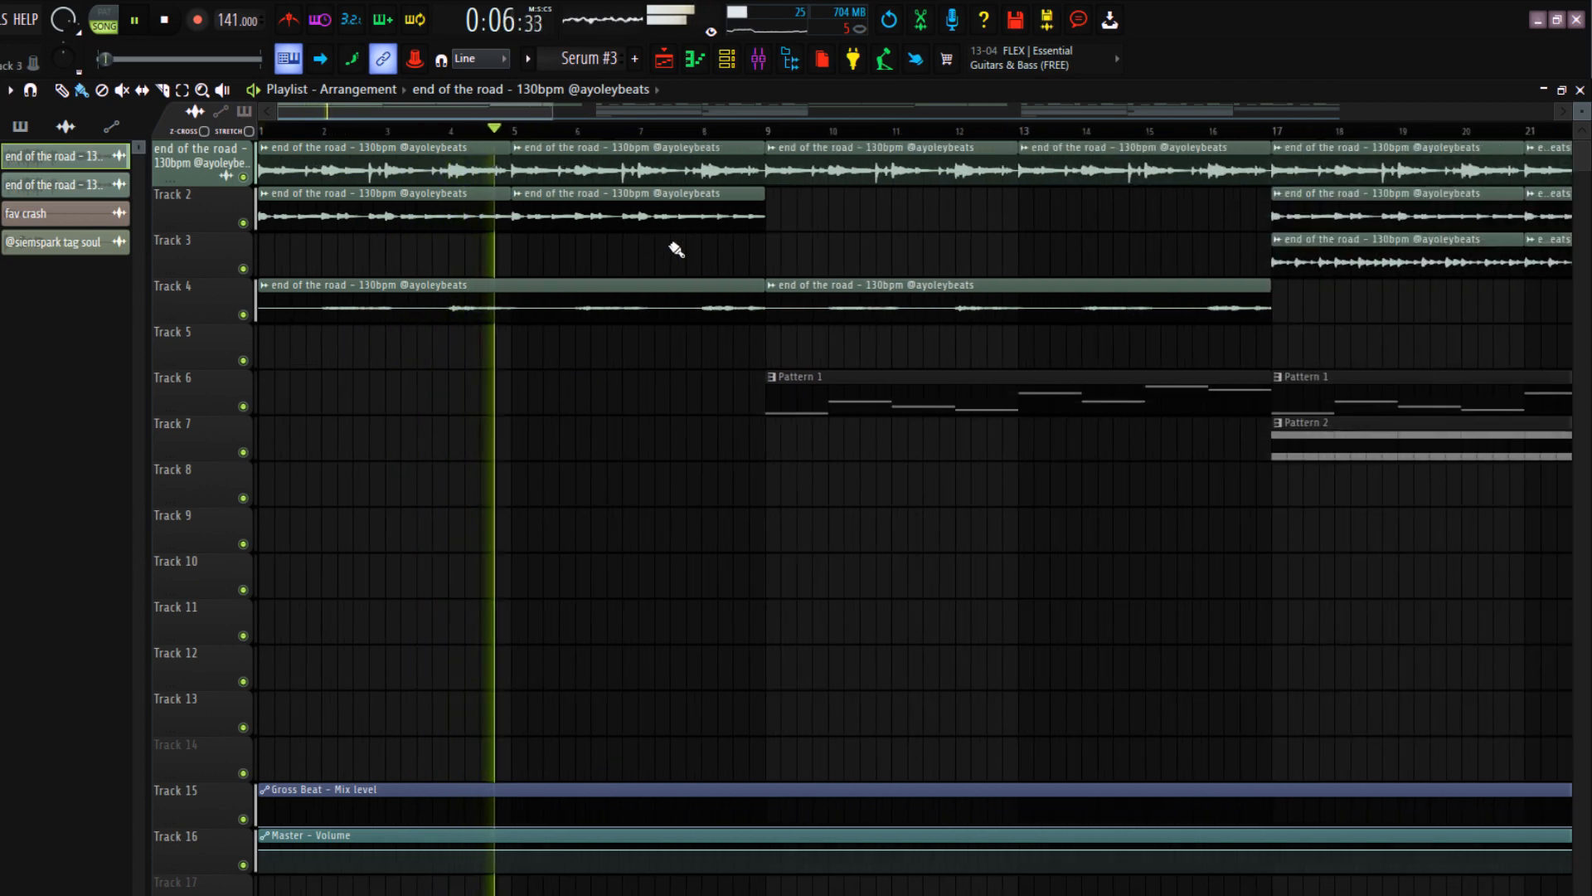
key("space")
Move the playhead to bar 17, solo Track 3, and listen to its sample layer alone
scroll(778, 249, "down", 3)
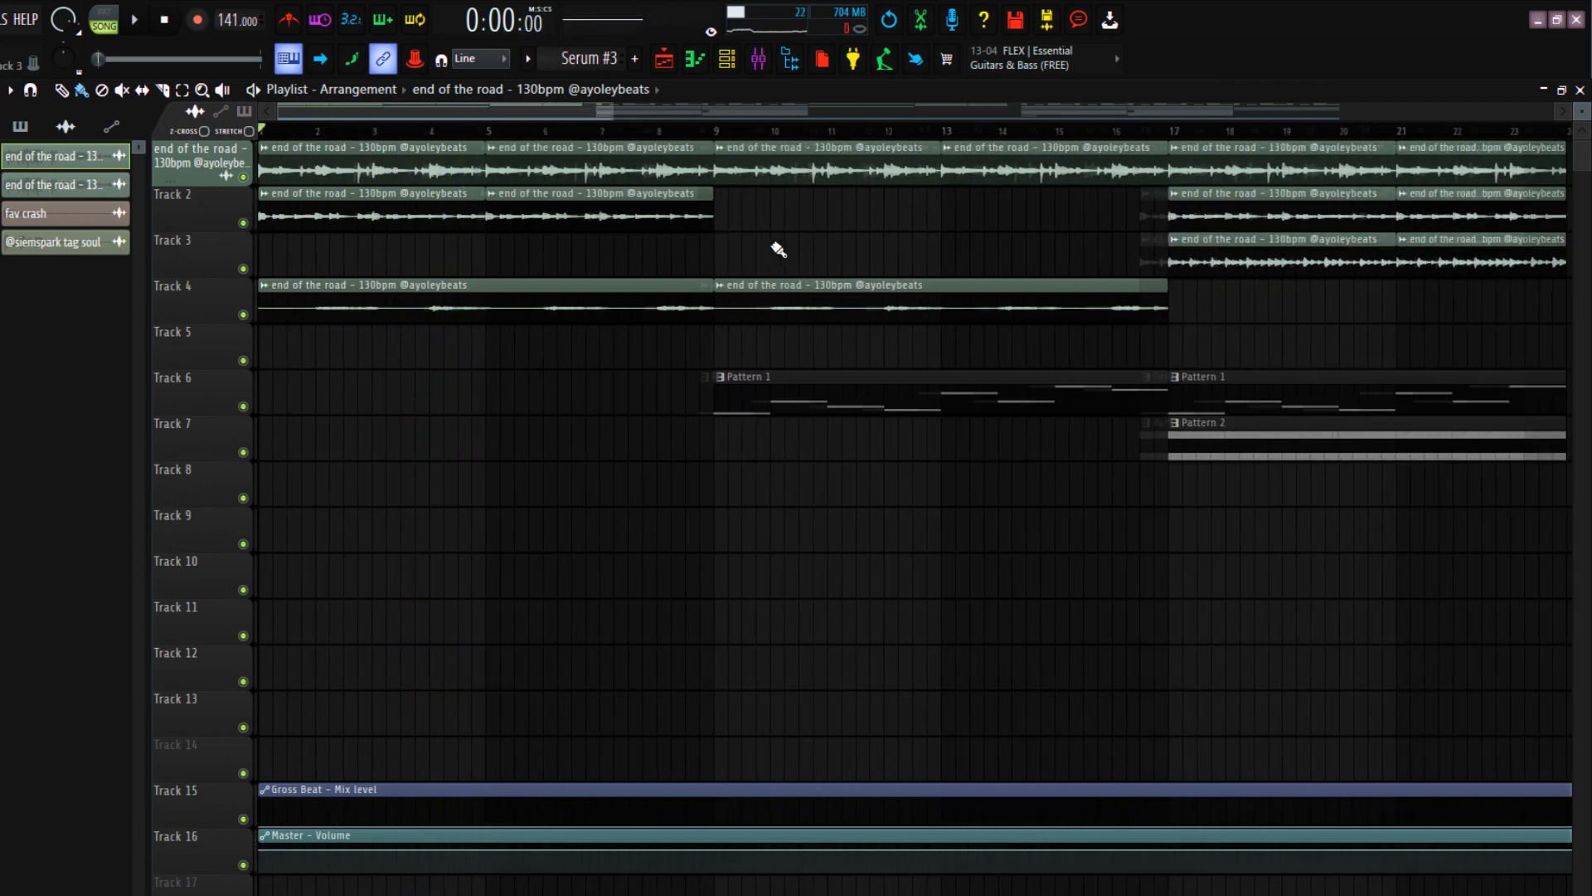
left_click(816, 133)
right_click(244, 269)
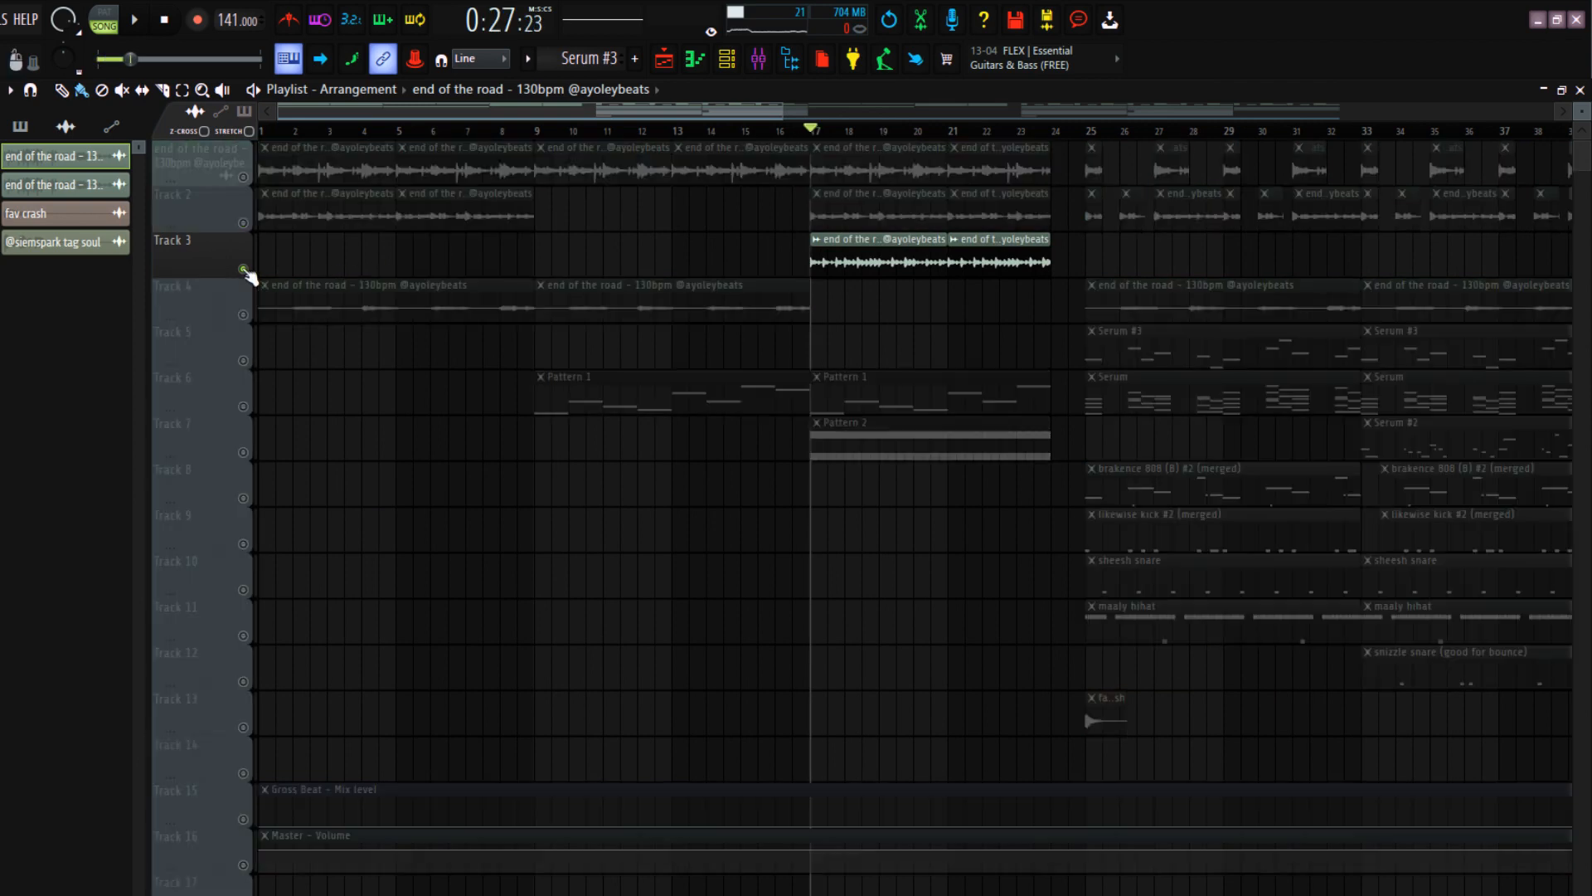
key("space")
key("space")
left_click_drag(944, 318, 871, 251)
left_click_drag(871, 322, 1017, 259)
left_click_drag(1020, 320, 913, 256)
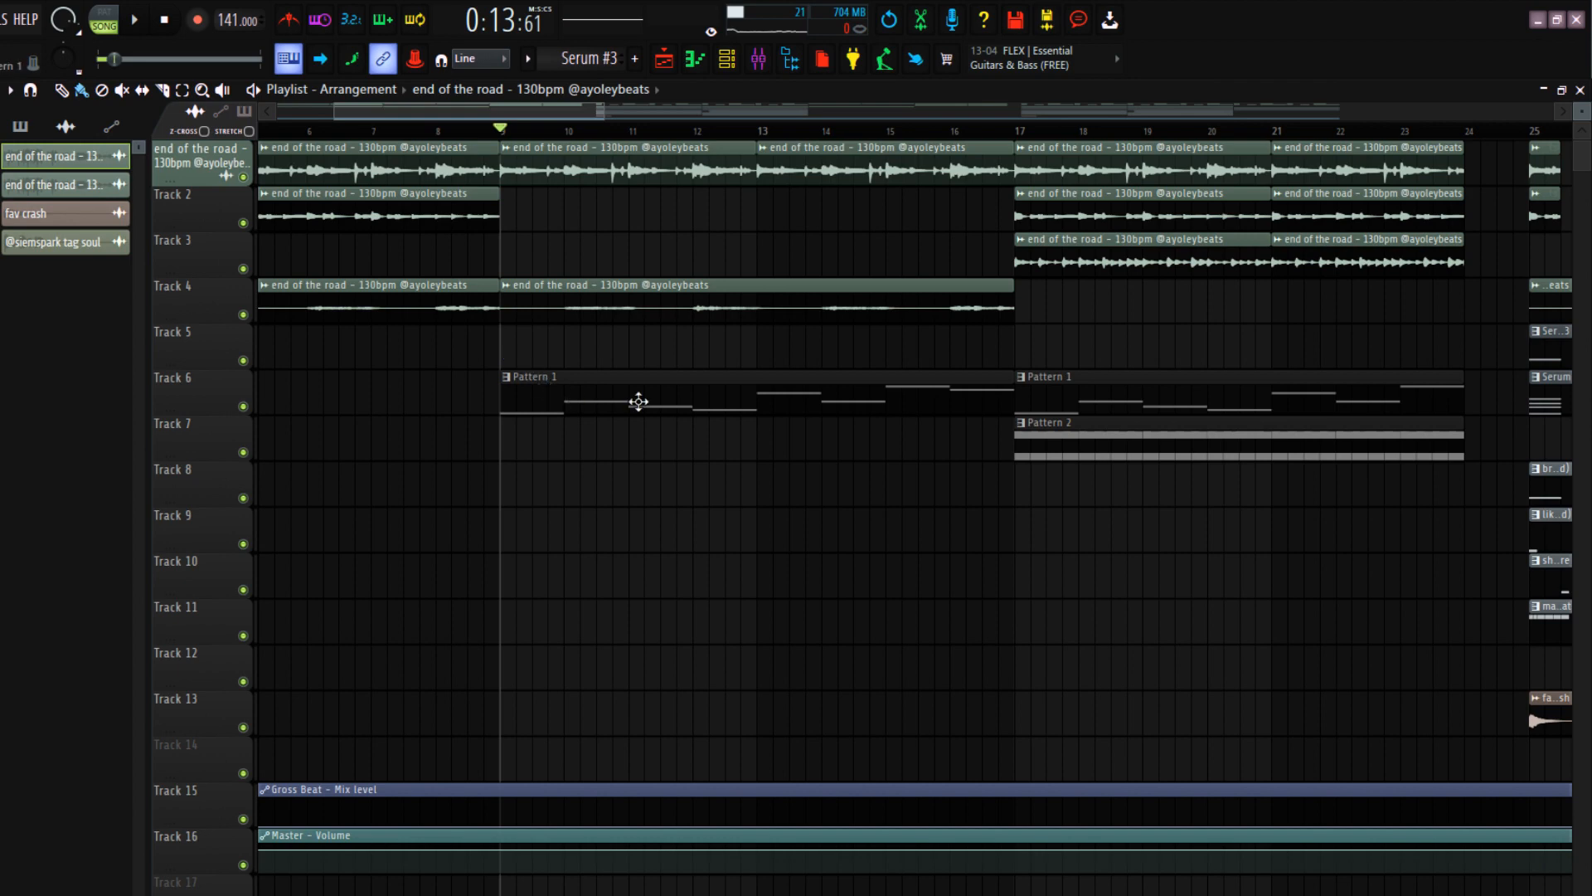
Open Pattern 1 from Track 6 and audition the reese bass1 (C) sample in its channel settings
double_click(563, 383)
left_click(726, 58)
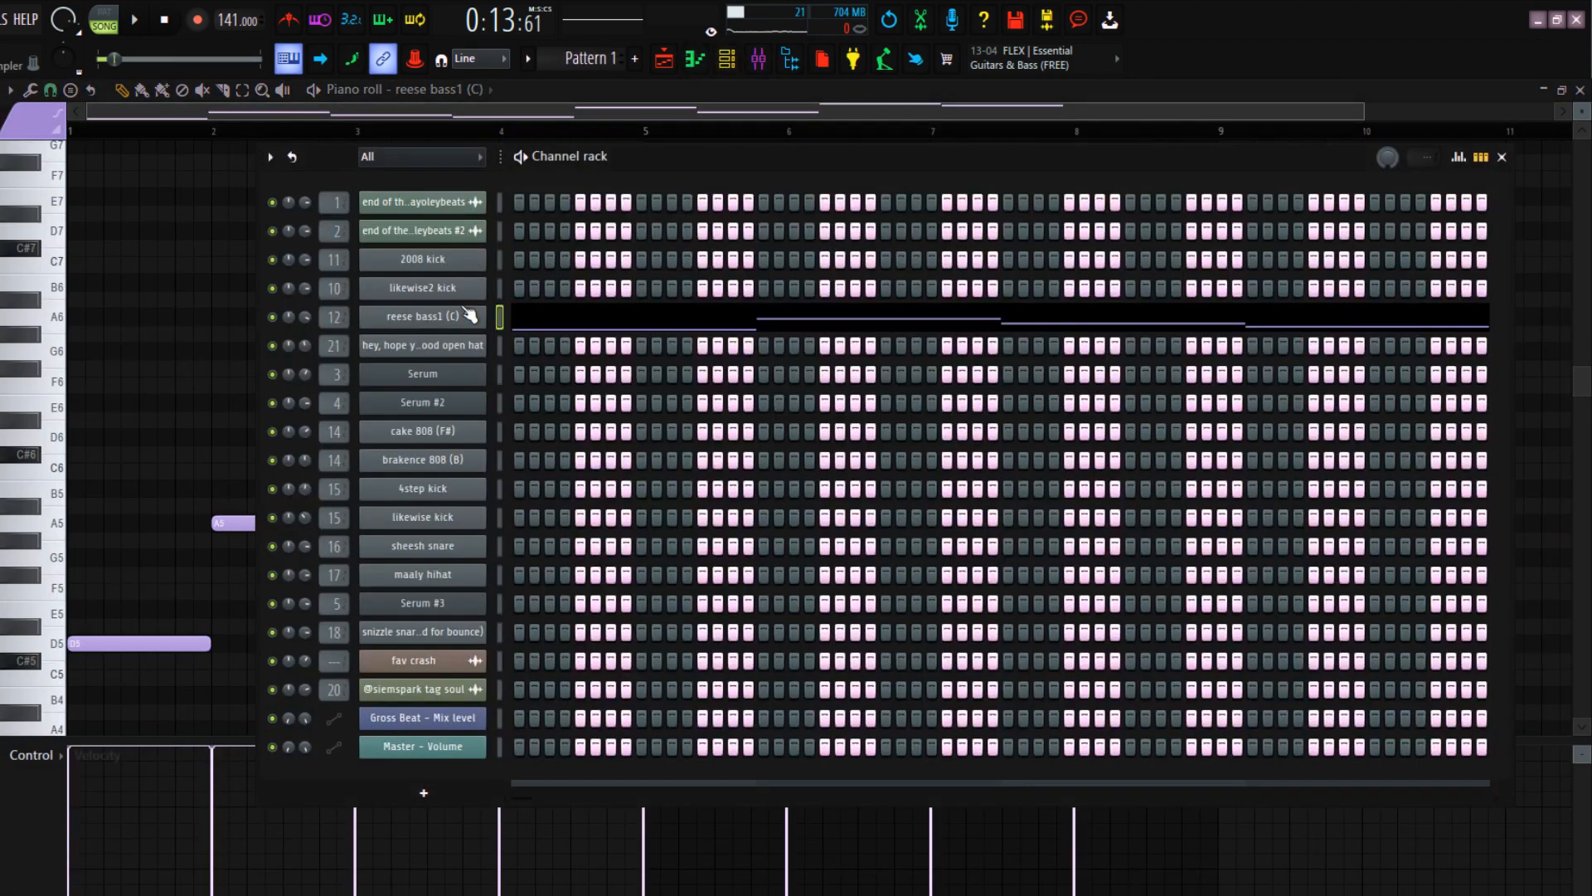
left_click(459, 309)
left_click(370, 640)
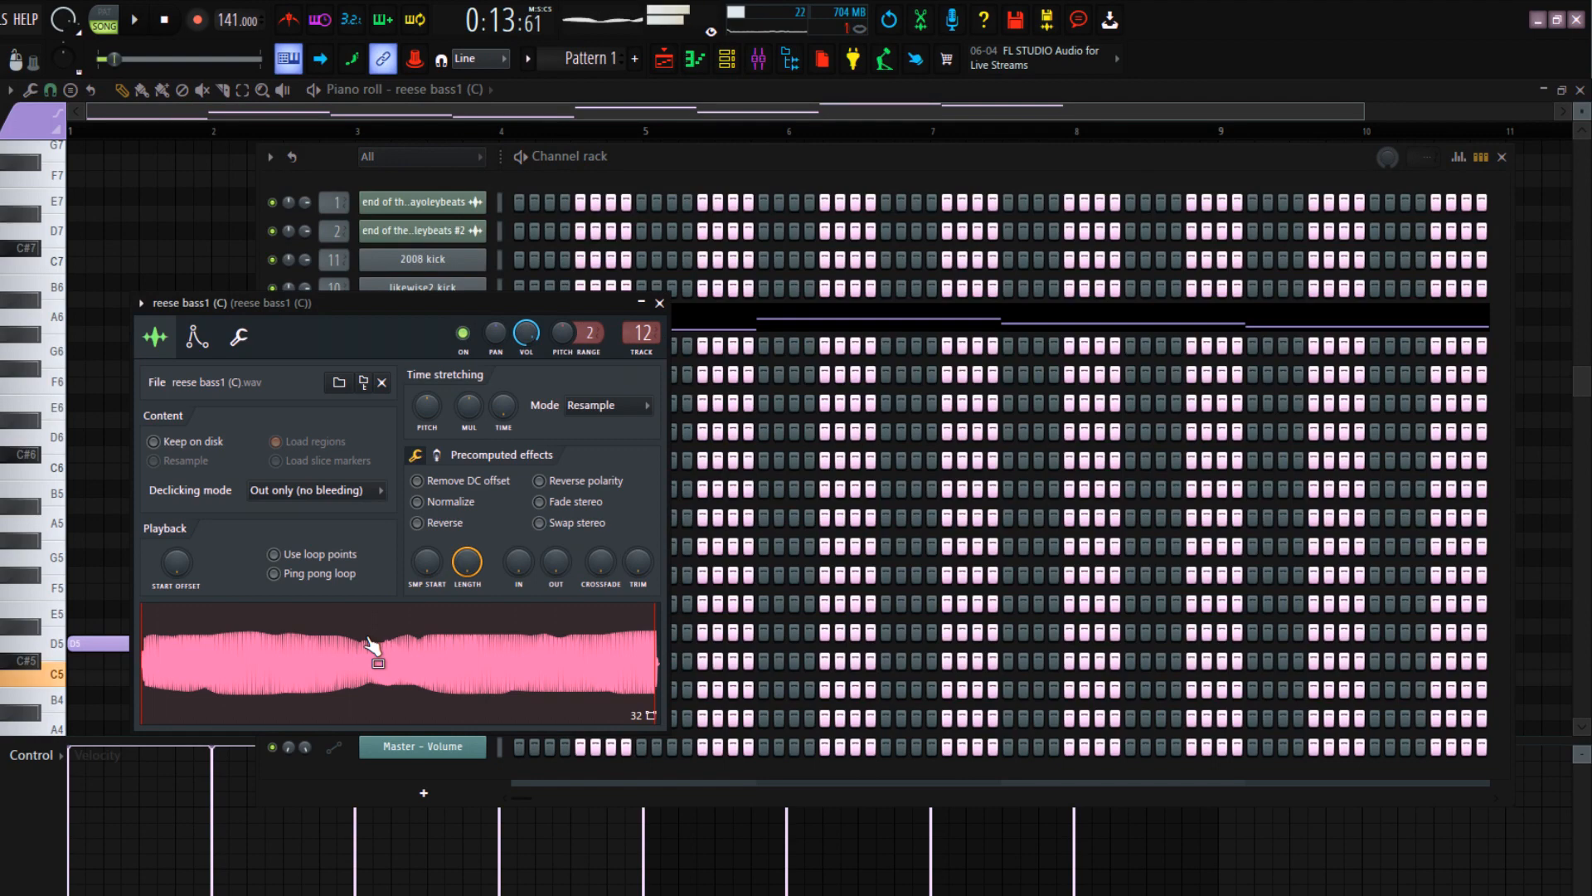
left_click(659, 304)
left_click(178, 344)
Examine the reese bass notes of Pattern 1 across bars 1 to 8 in the piano roll
scroll(423, 374, "down", 2)
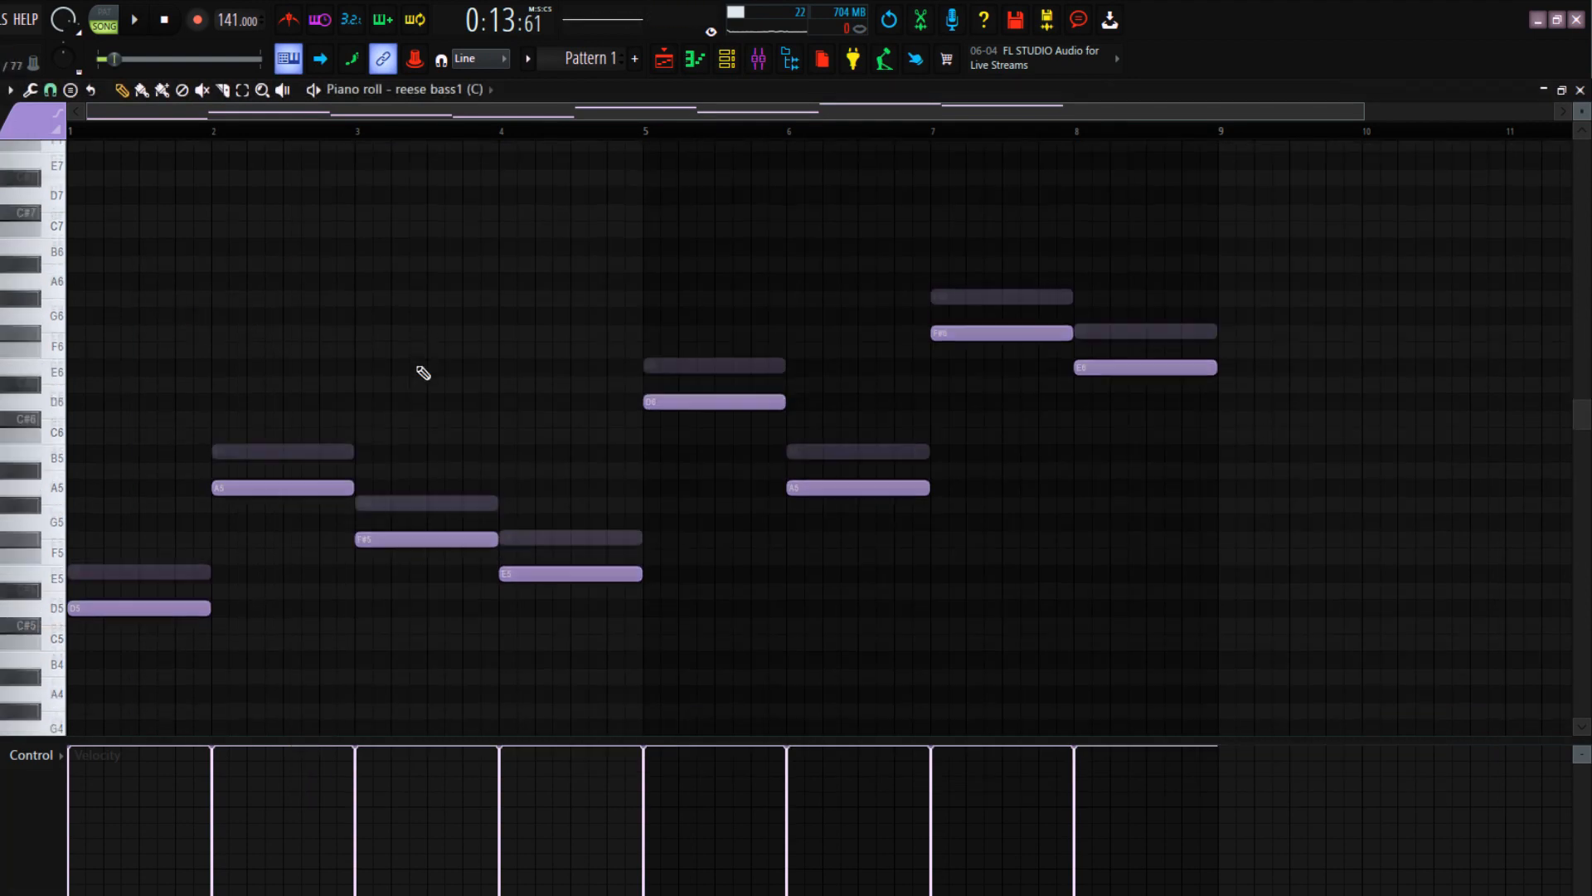
scroll(423, 374, "down", 2)
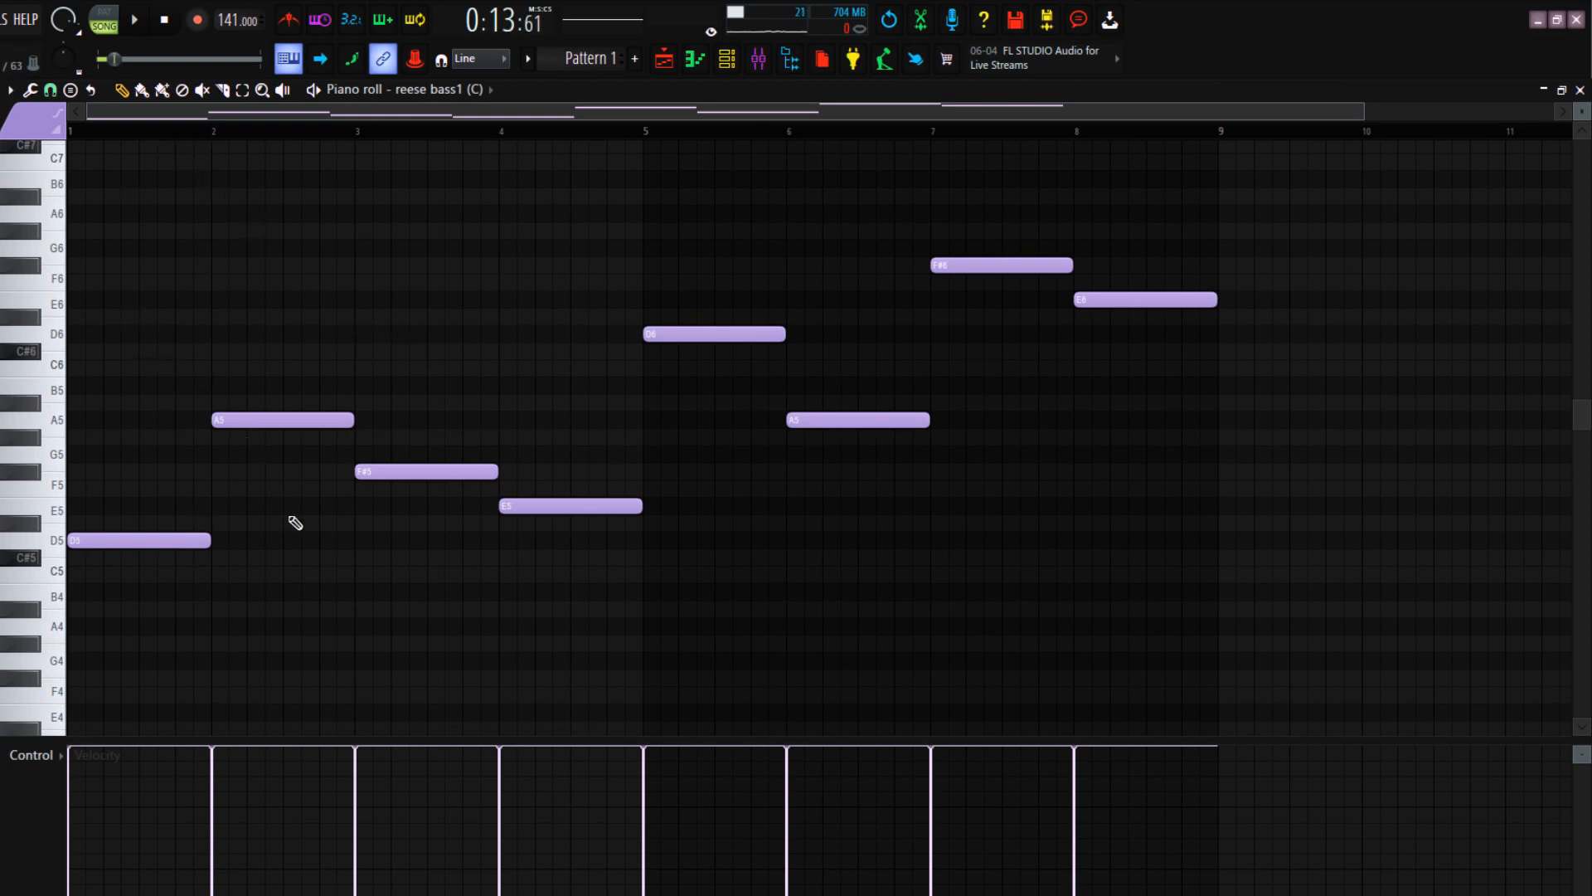
left_click_drag(71, 429, 650, 650)
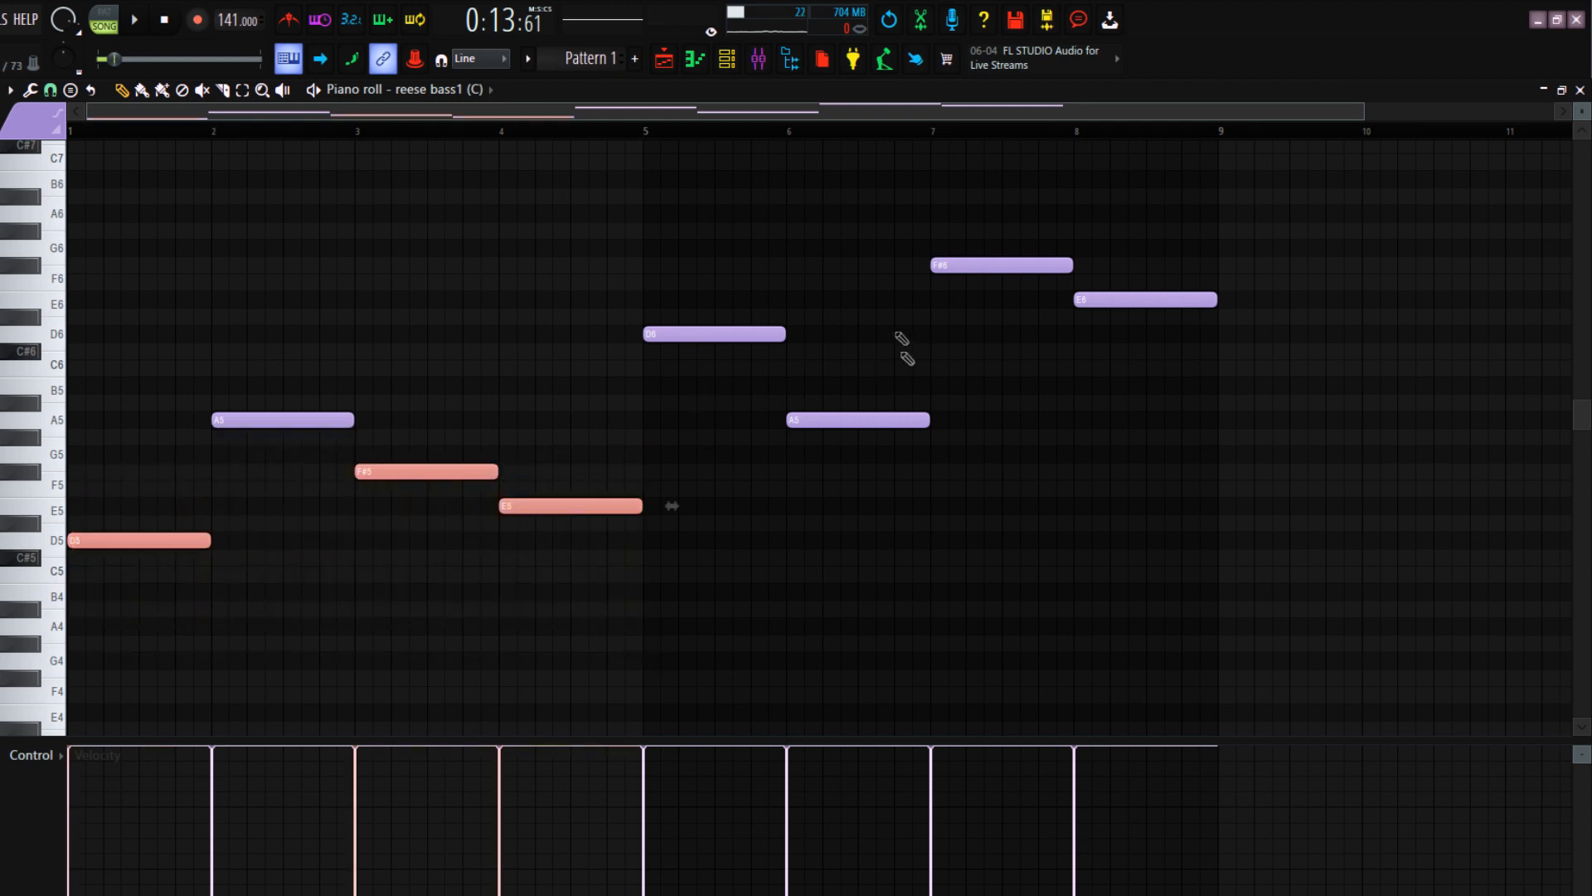
left_click_drag(644, 241, 1219, 361)
left_click_drag(1117, 324, 562, 226)
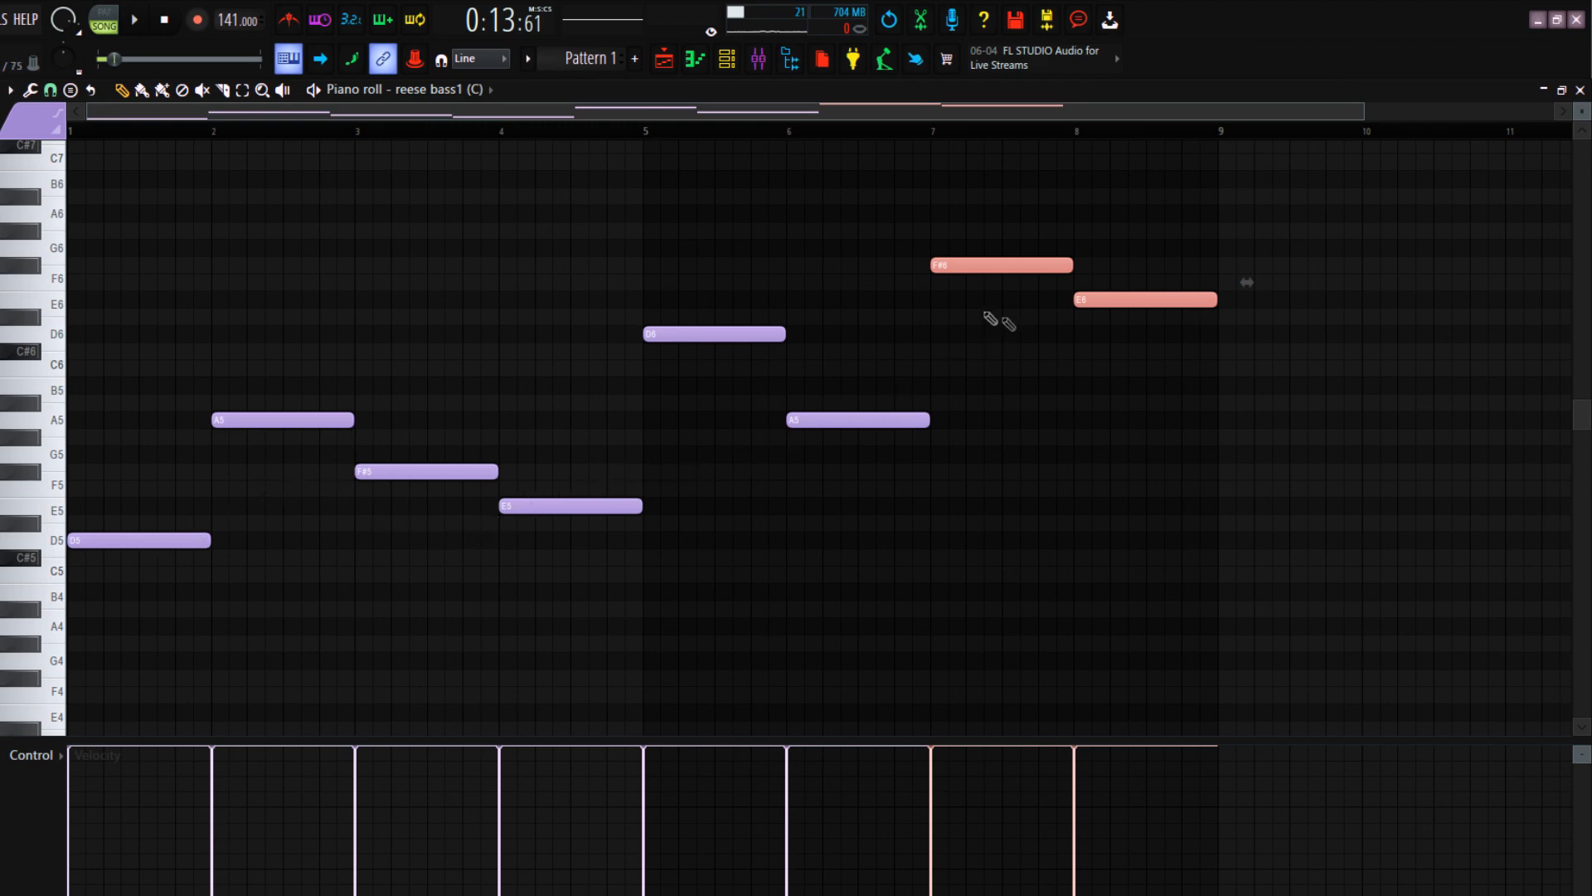
Return to the Playlist and play the section where Pattern 1's bass enters
key("F5")
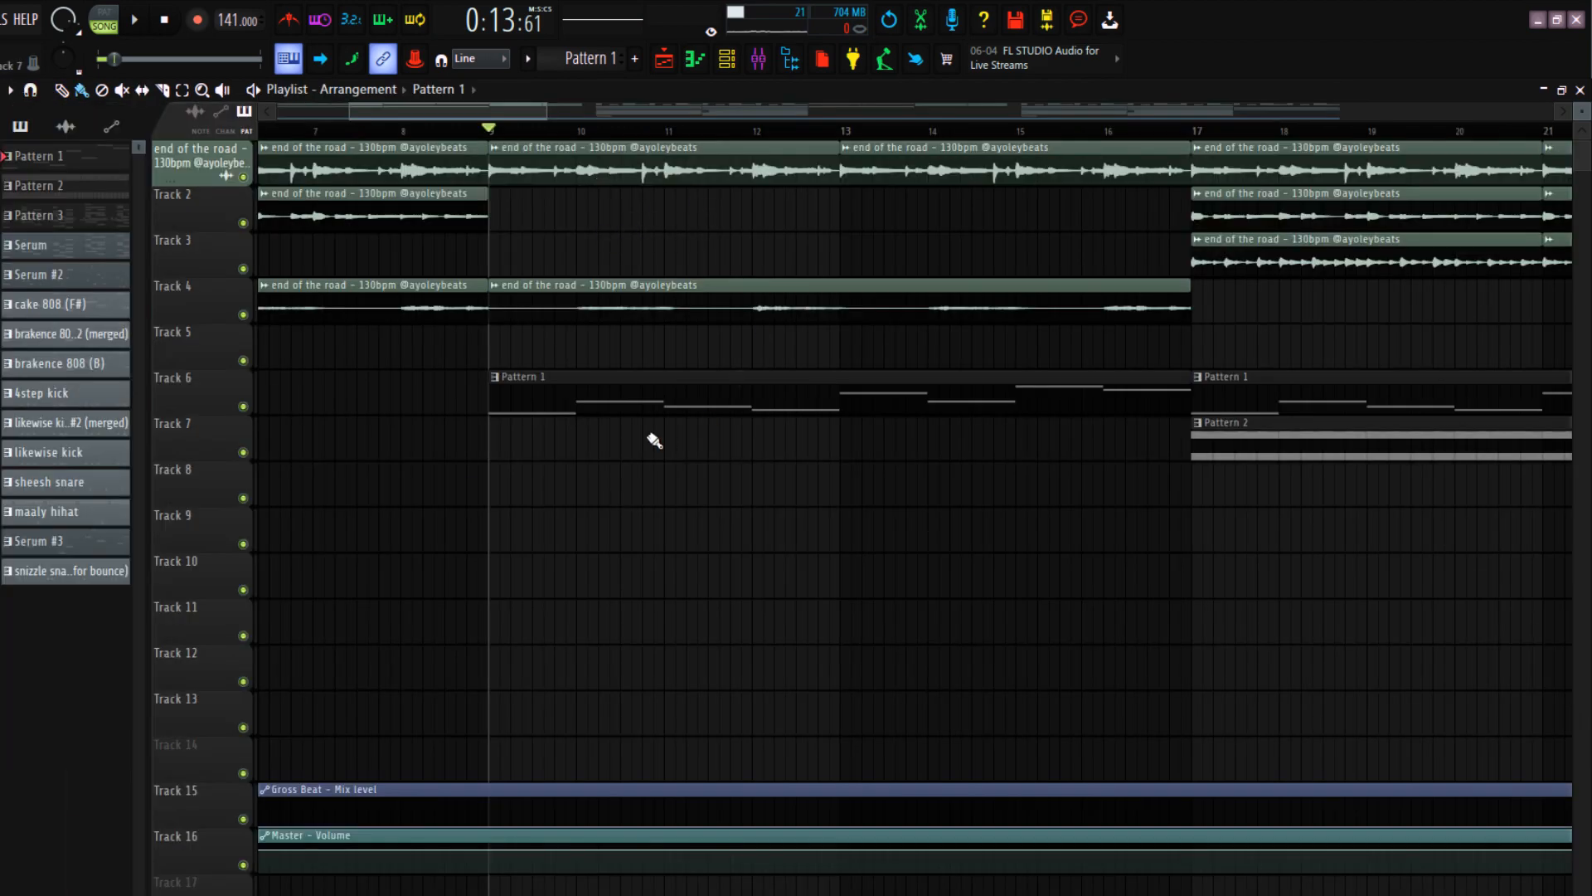
scroll(711, 455, "down", 5)
key("space")
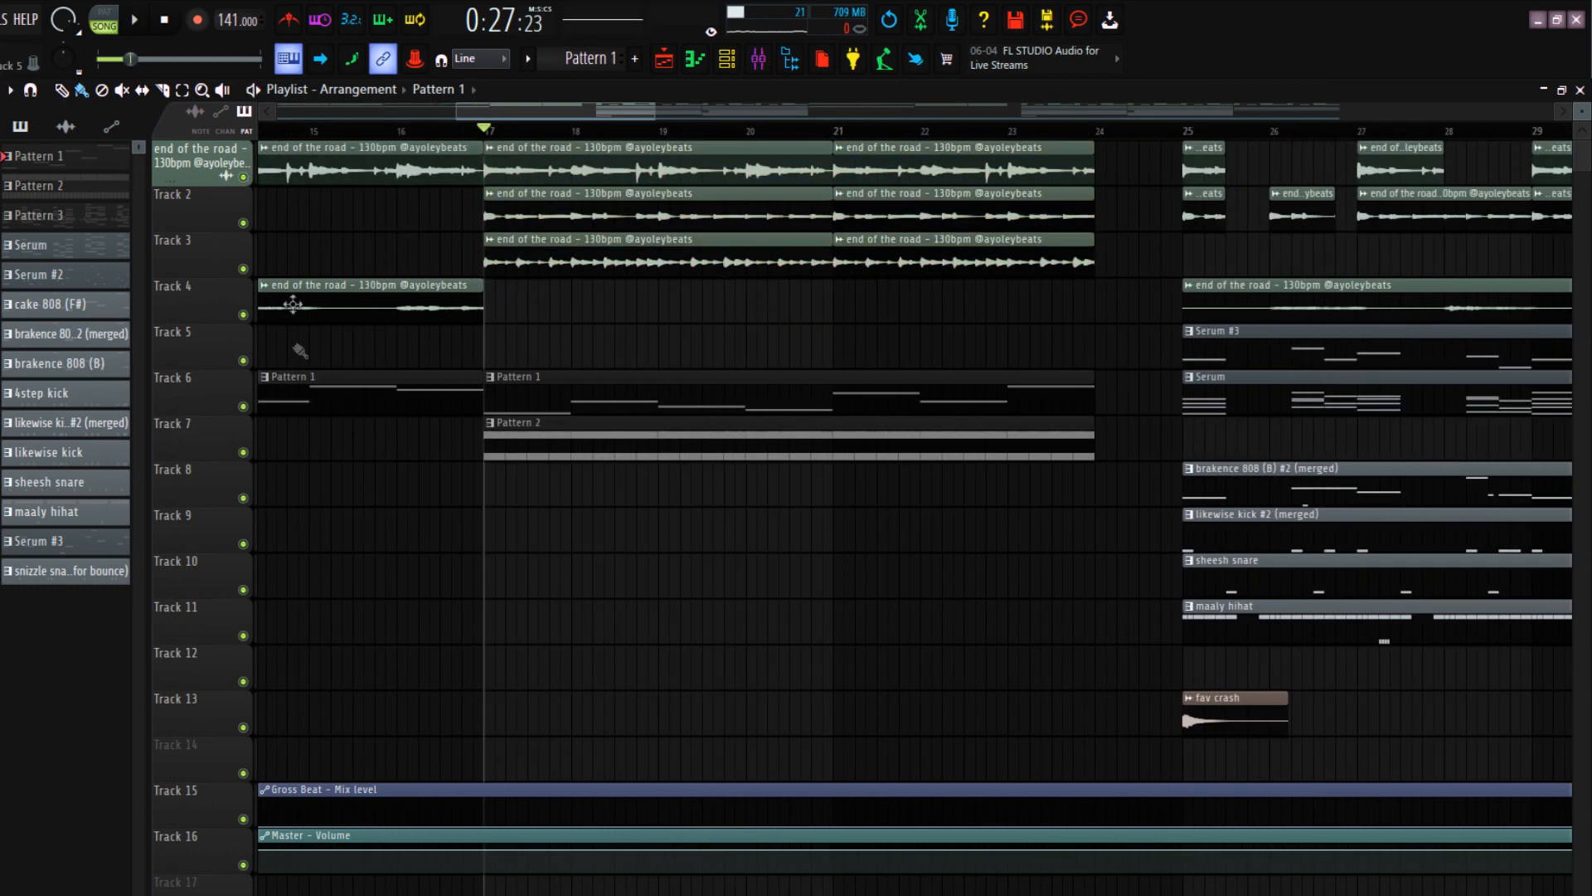
Solo Track 1, enable Tracks 2 and 3 with it, and play those layers from bar 17
right_click(243, 177)
left_click(243, 223)
left_click(243, 269)
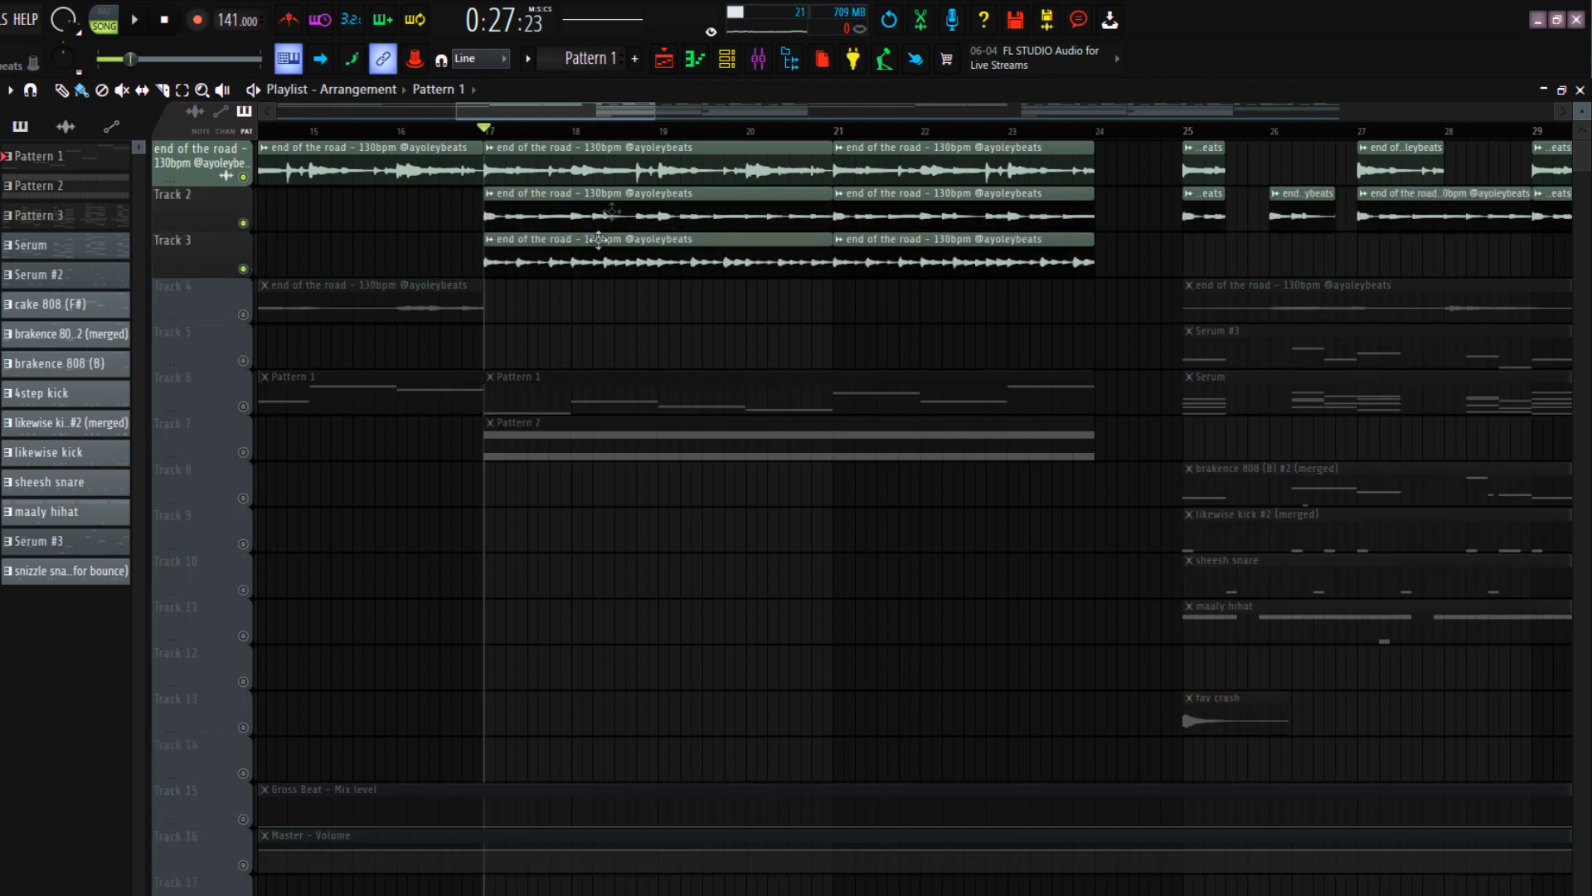
key("space")
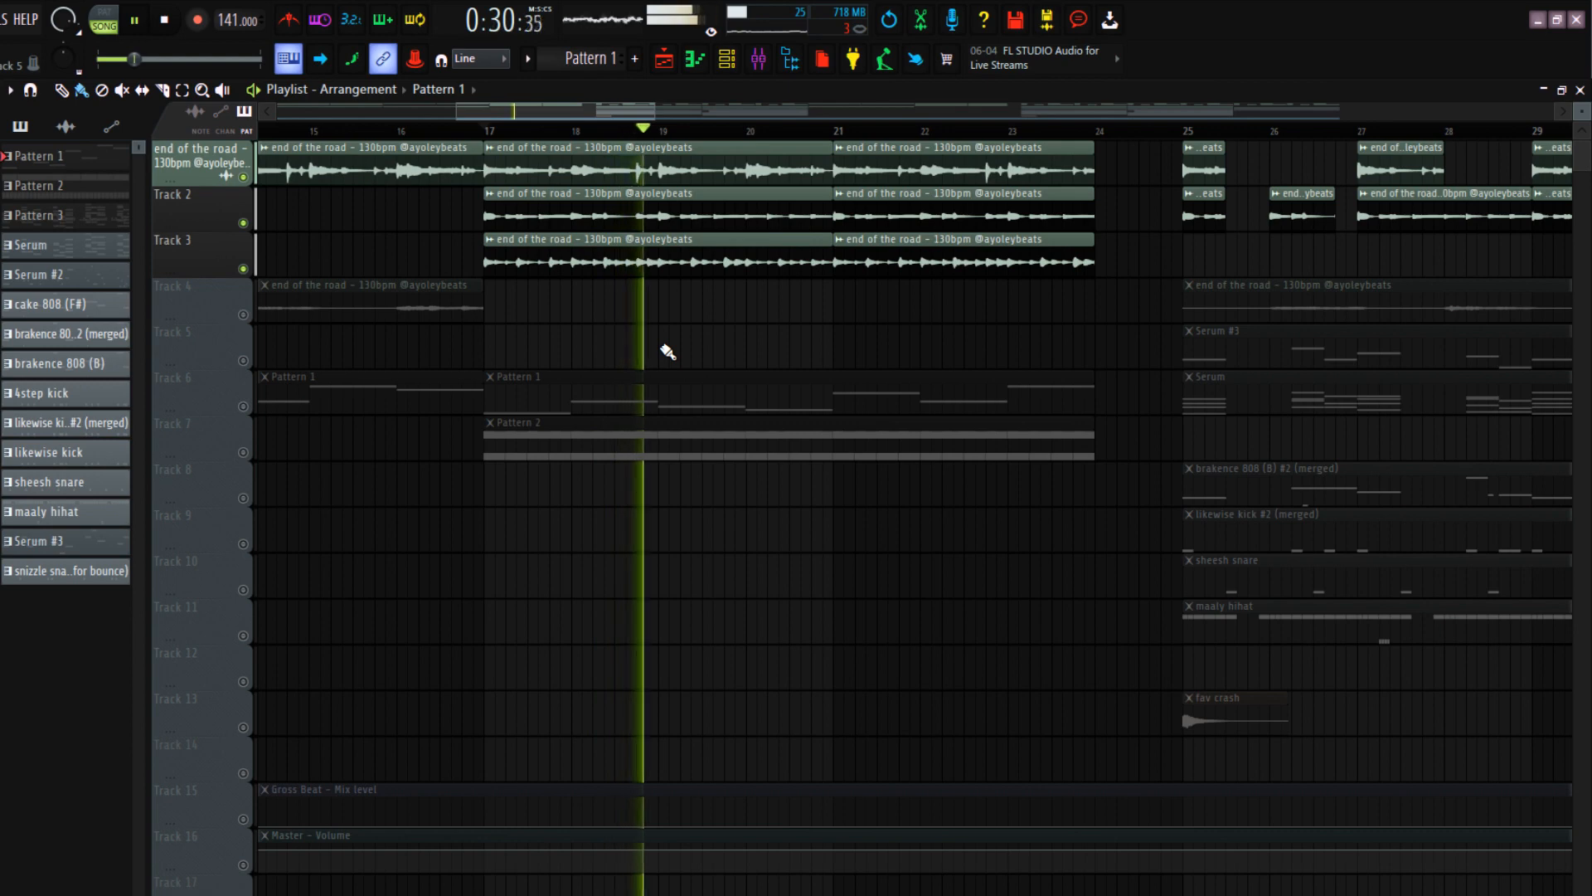
key("space")
Unmute Track 6 and play the bass with the three sample layers from bar 17
left_click(252, 407)
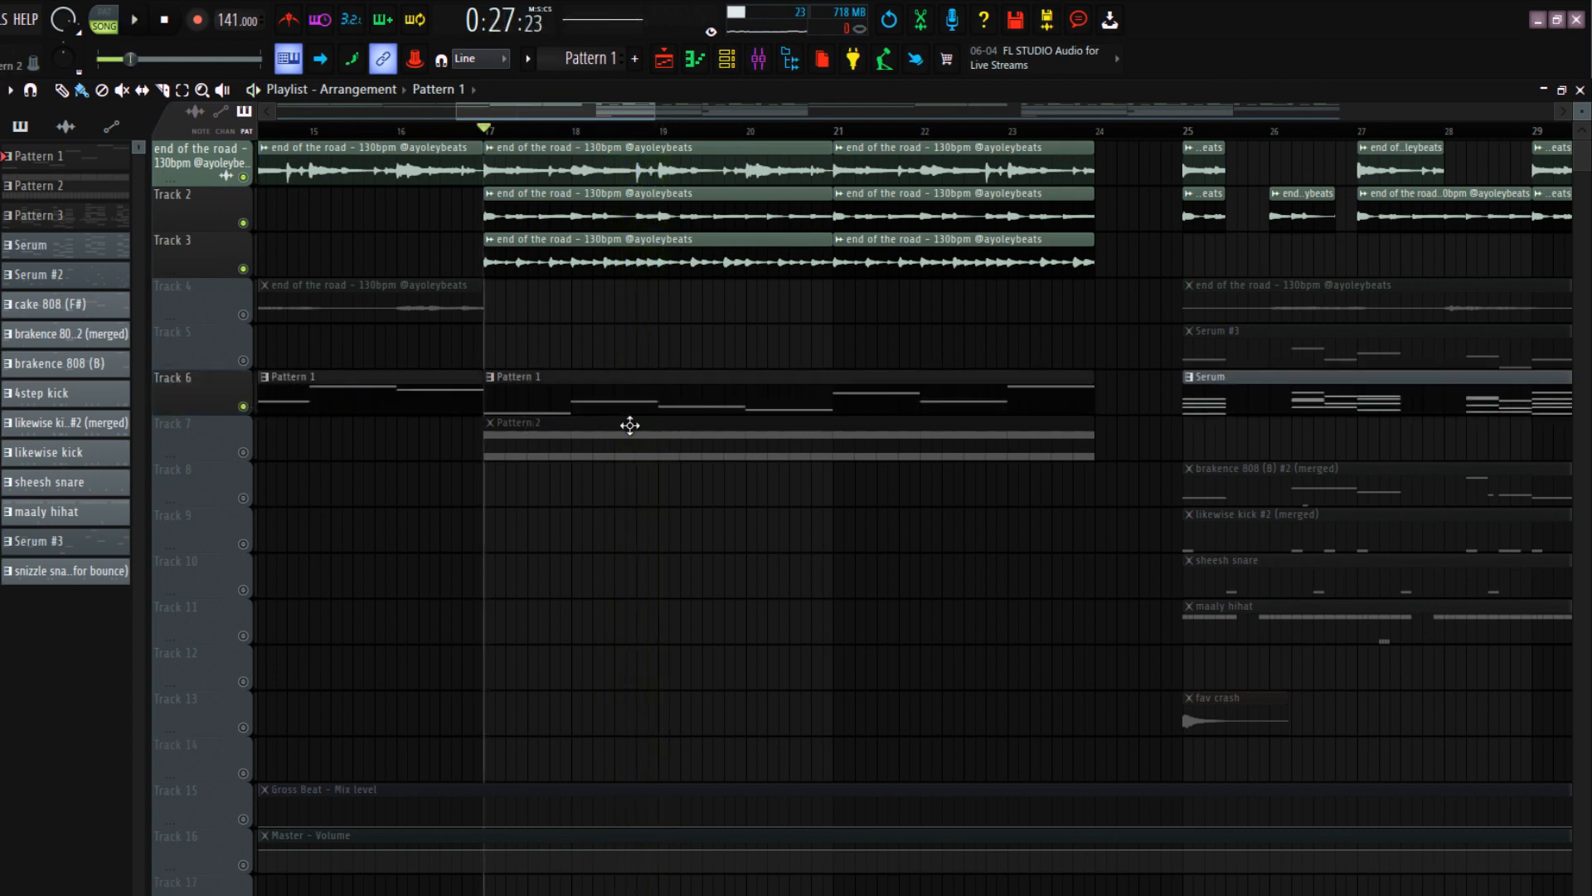
key("space")
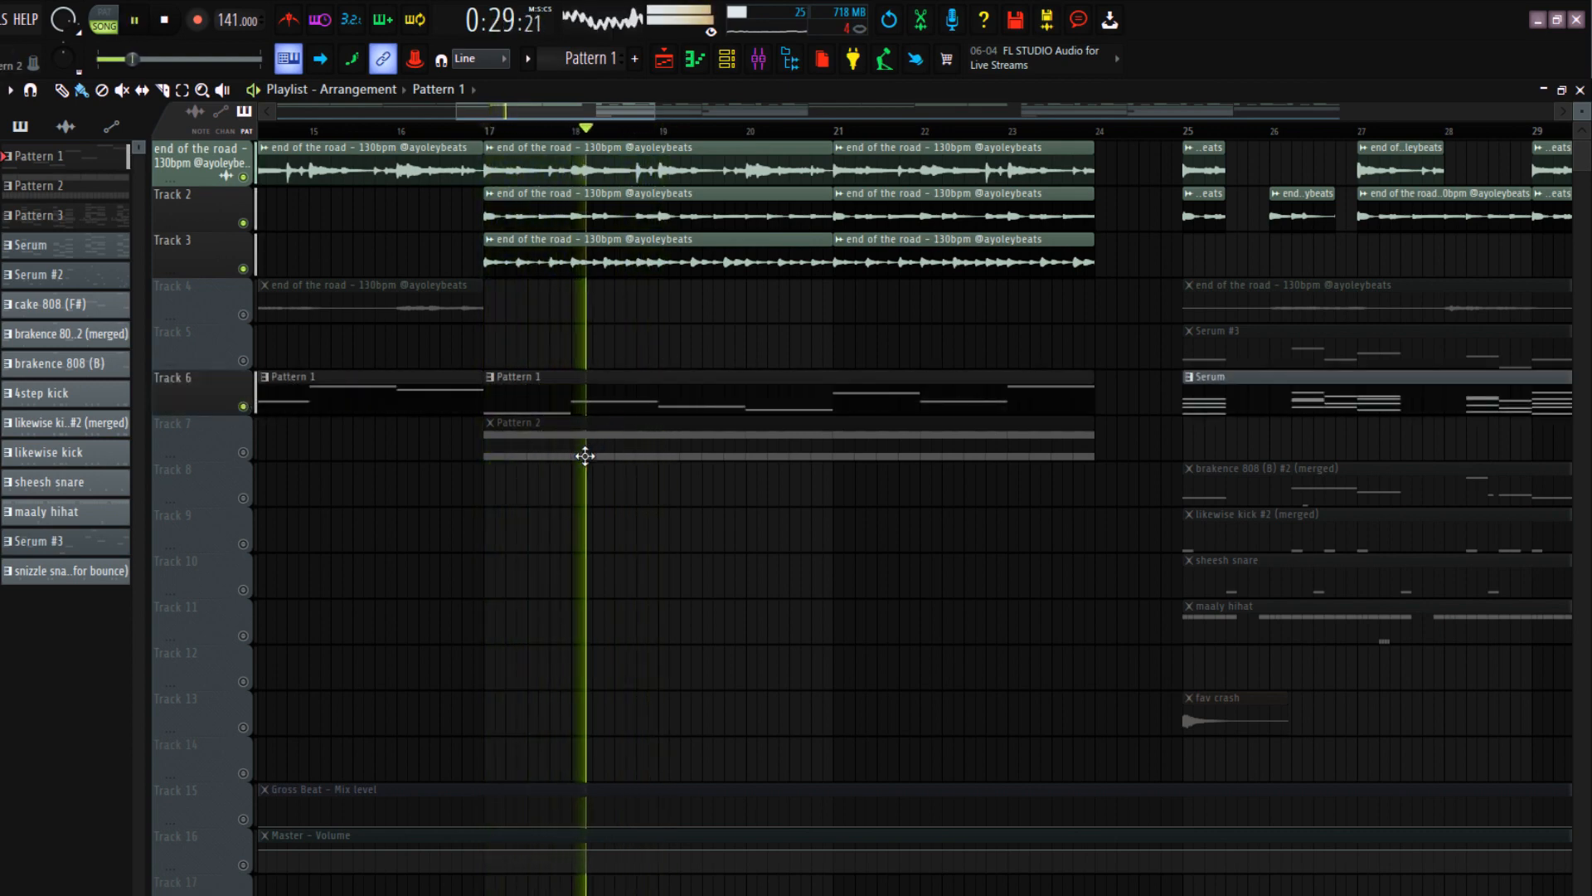
key("space")
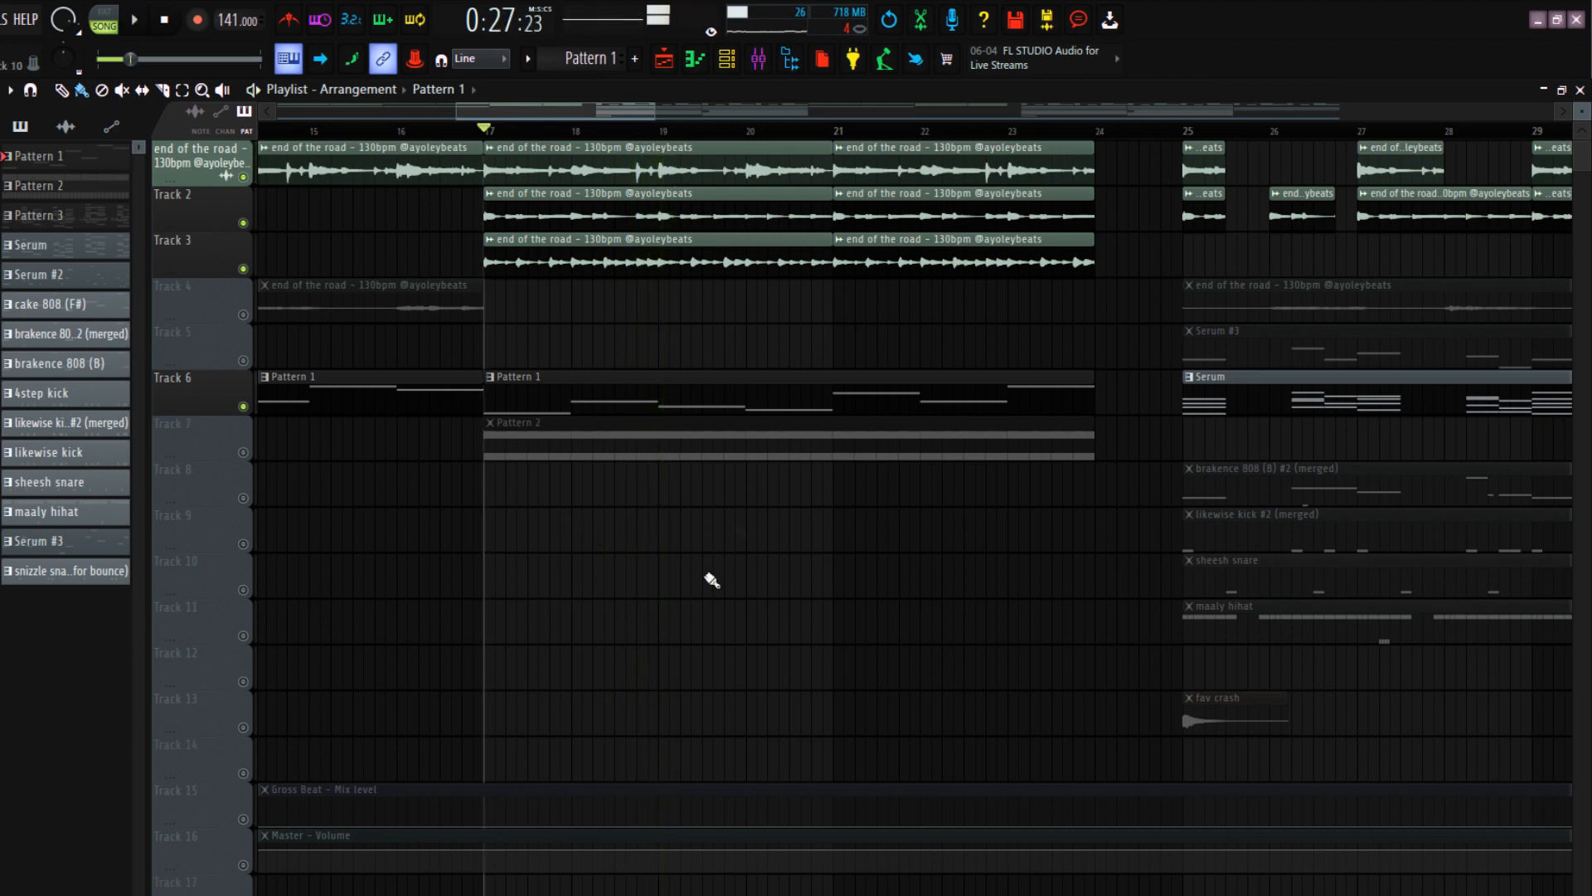
Unmute all the Playlist tracks again
left_click(251, 458)
right_click(242, 455)
right_click(242, 456)
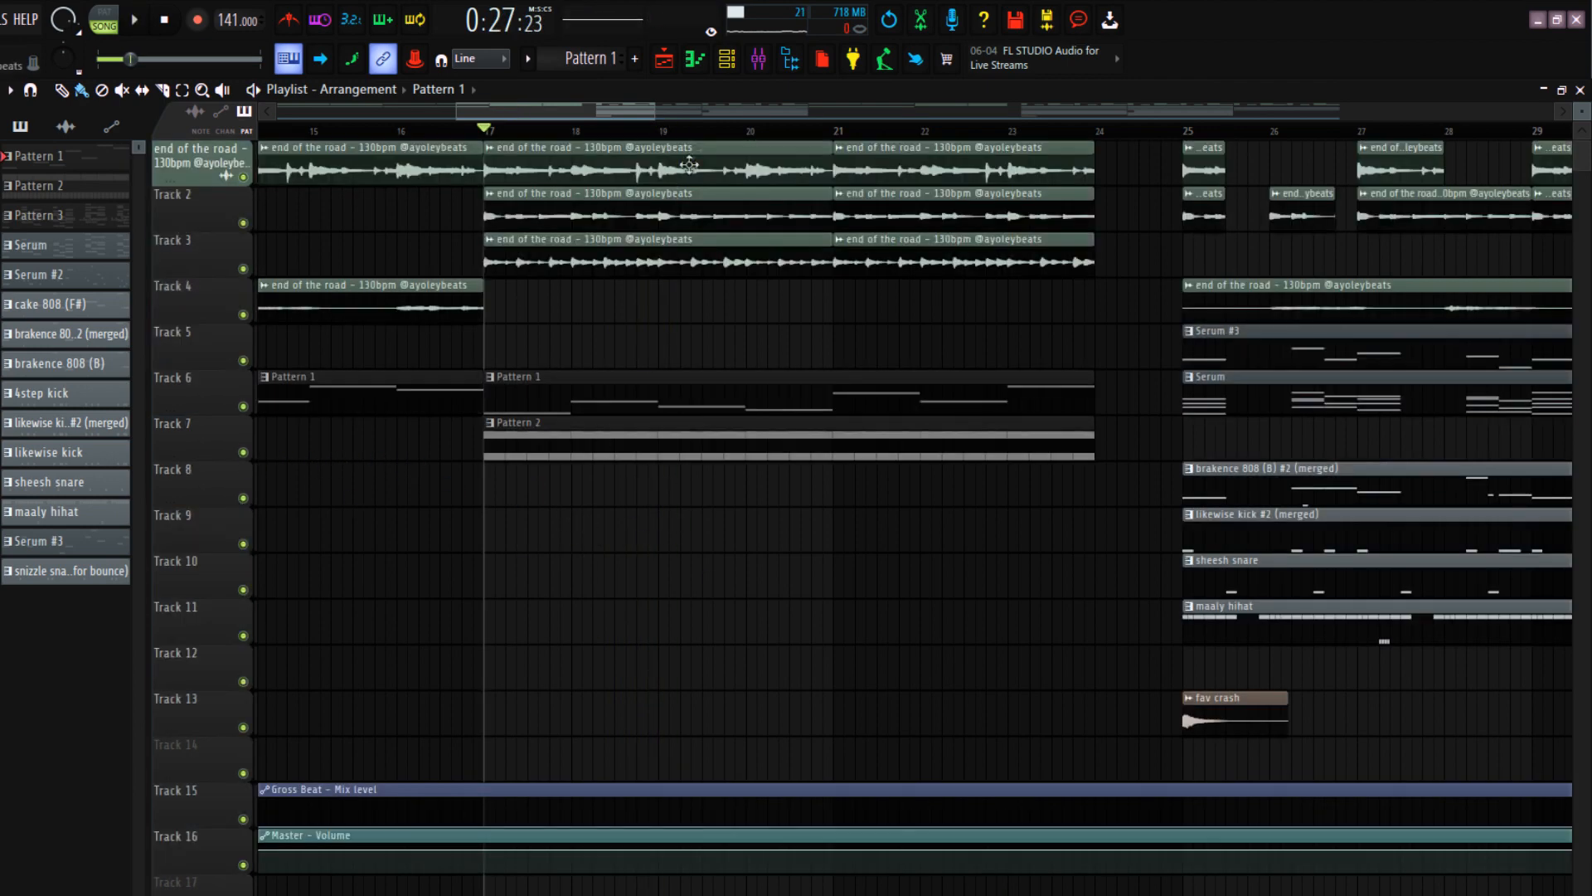
Switch to Pattern 2 and open the piano roll of its 2008 kick channel
left_click(755, 55)
left_click(696, 59)
left_click(727, 59)
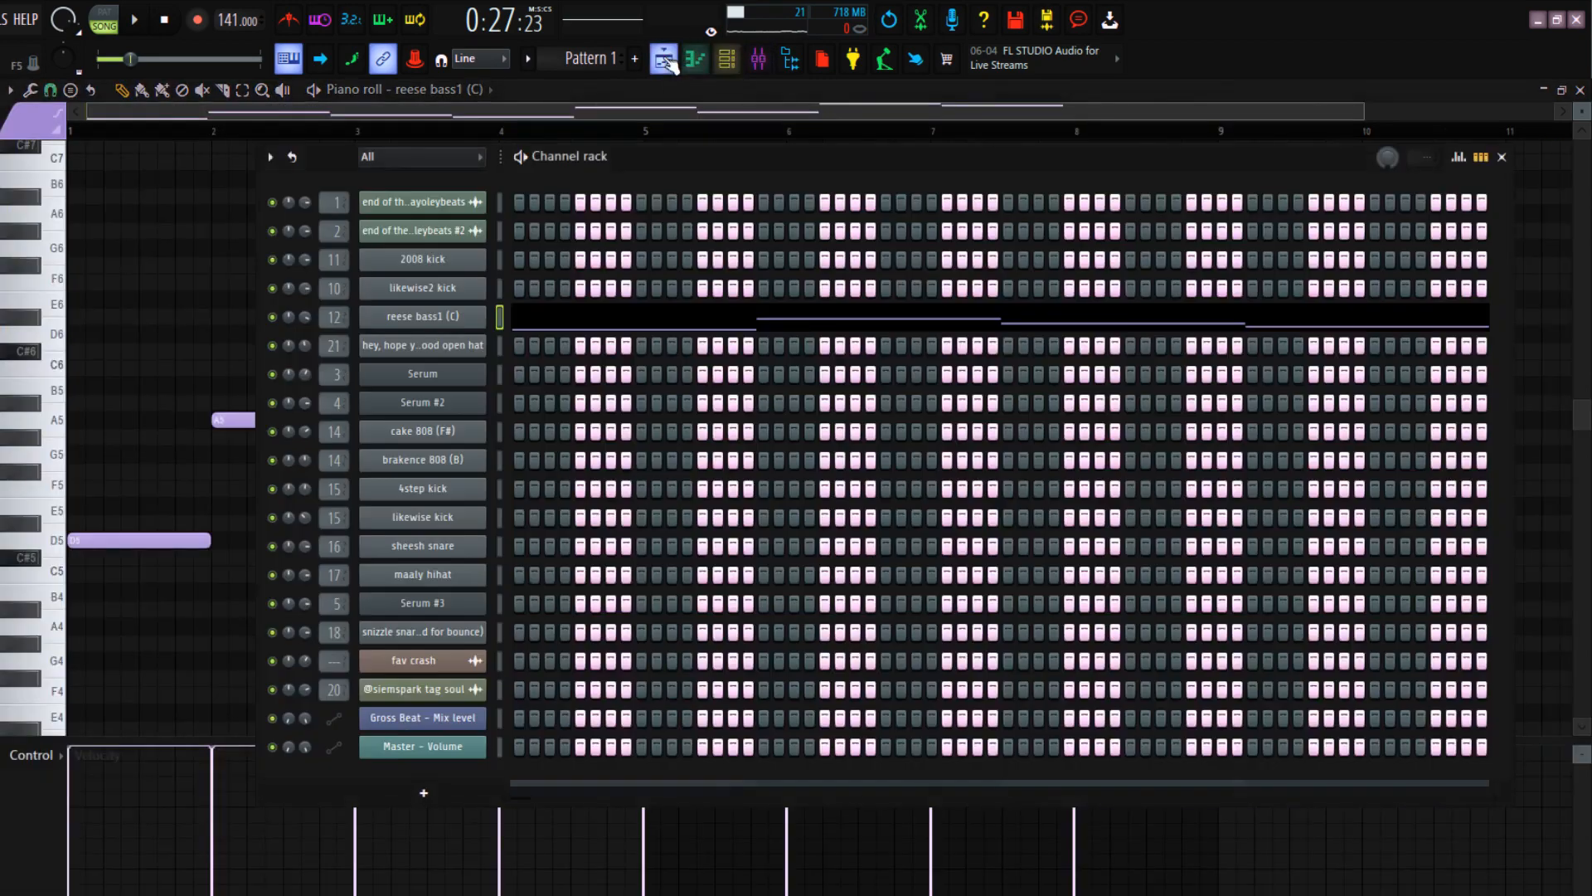
left_click(664, 59)
key("F6")
key("plus")
right_click(465, 260)
left_click(522, 259)
Solo the 2008 kick channel and examine its notes in the first bars of Pattern 2
scroll(390, 350, "up", 3)
left_click(727, 59)
right_click(466, 260)
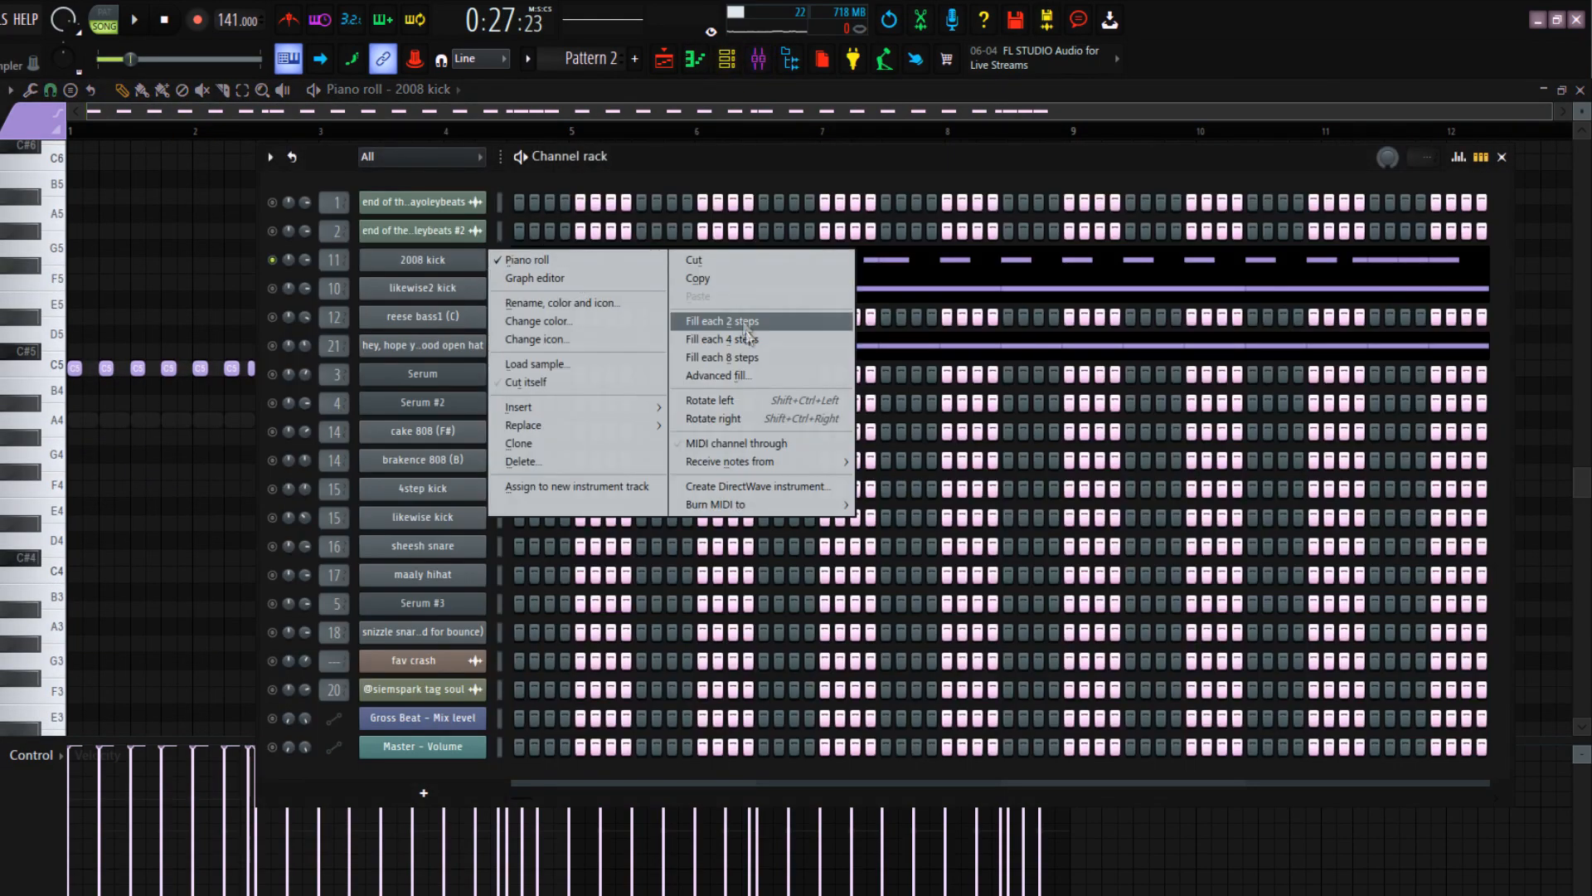
left_click(143, 479)
scroll(199, 268, "up", 3)
left_click_drag(395, 116, 171, 137)
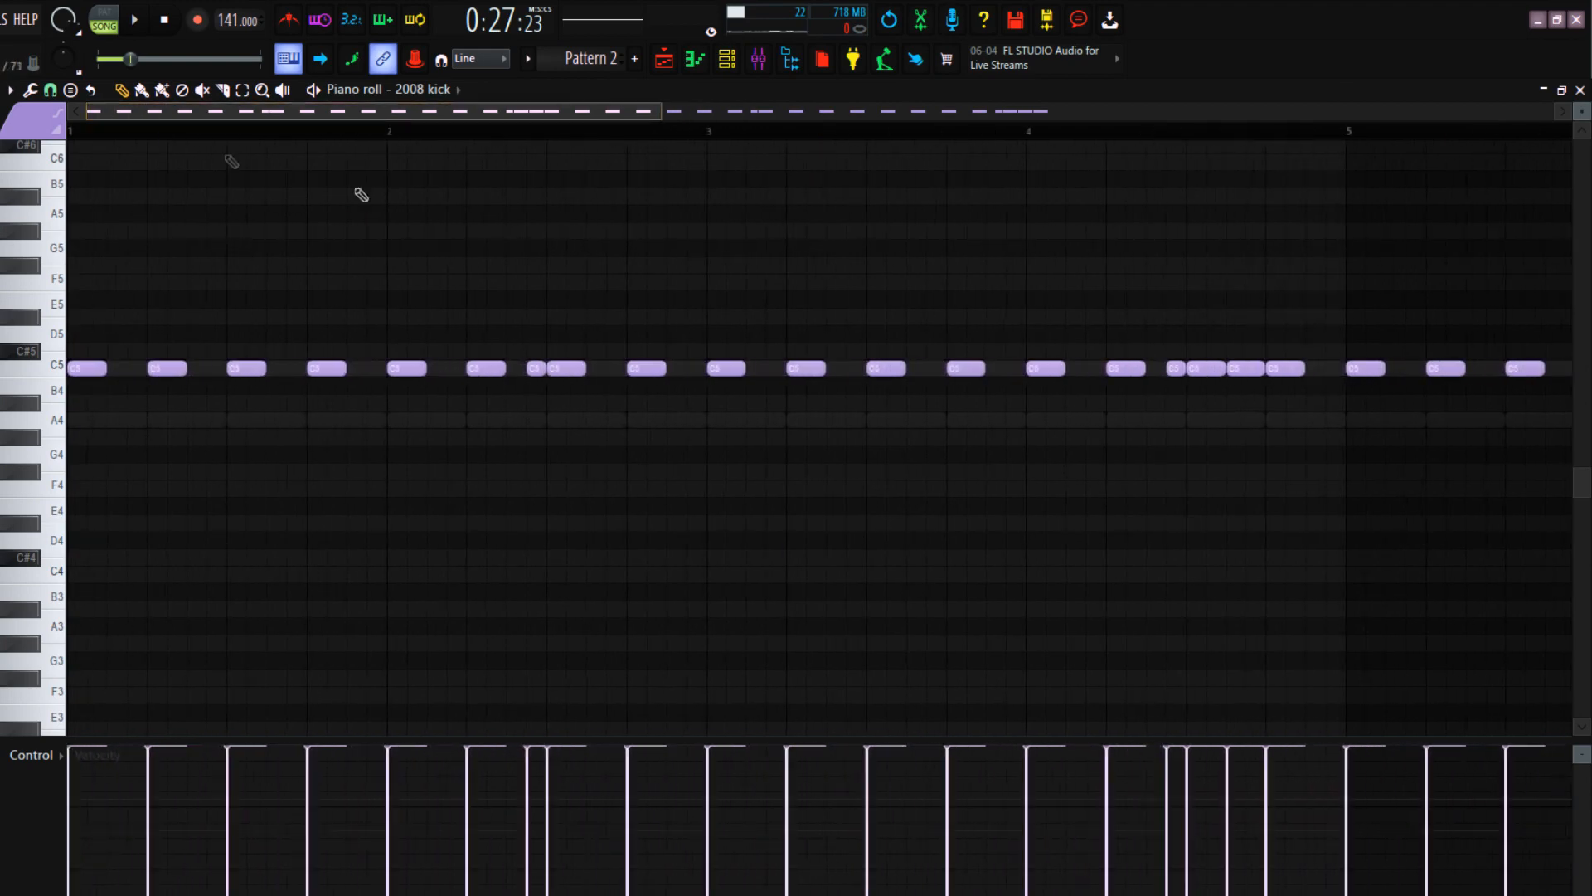
left_click_drag(509, 295, 544, 420)
scroll(469, 391, "down", 1)
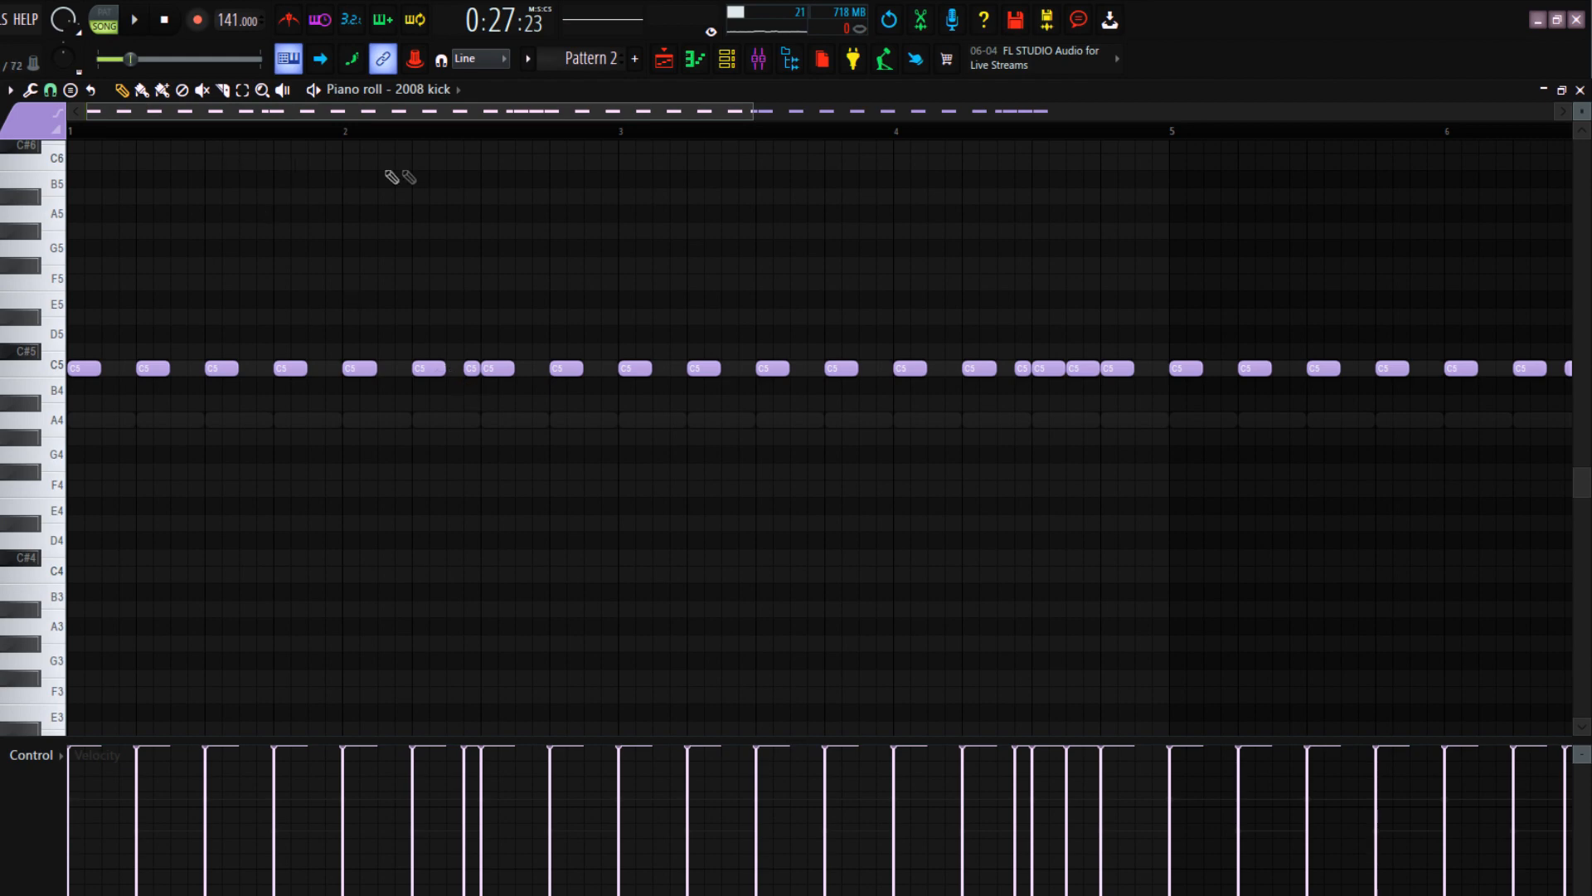
Play the soloed 2008 kick pattern, stop playback, and show the channel rack
key("space")
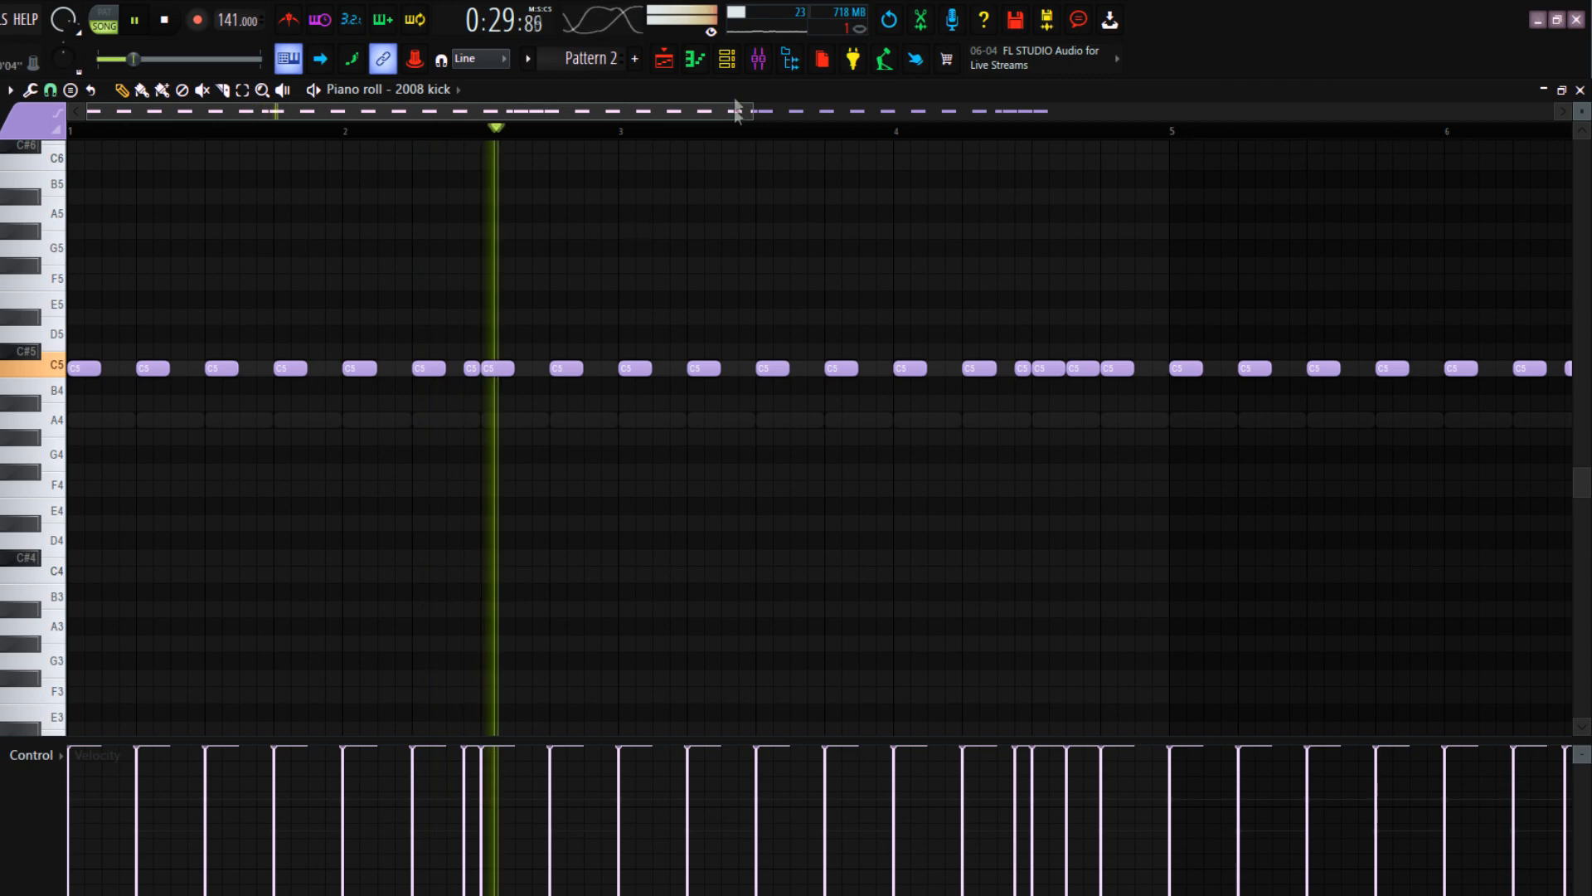
key("F6")
key("space")
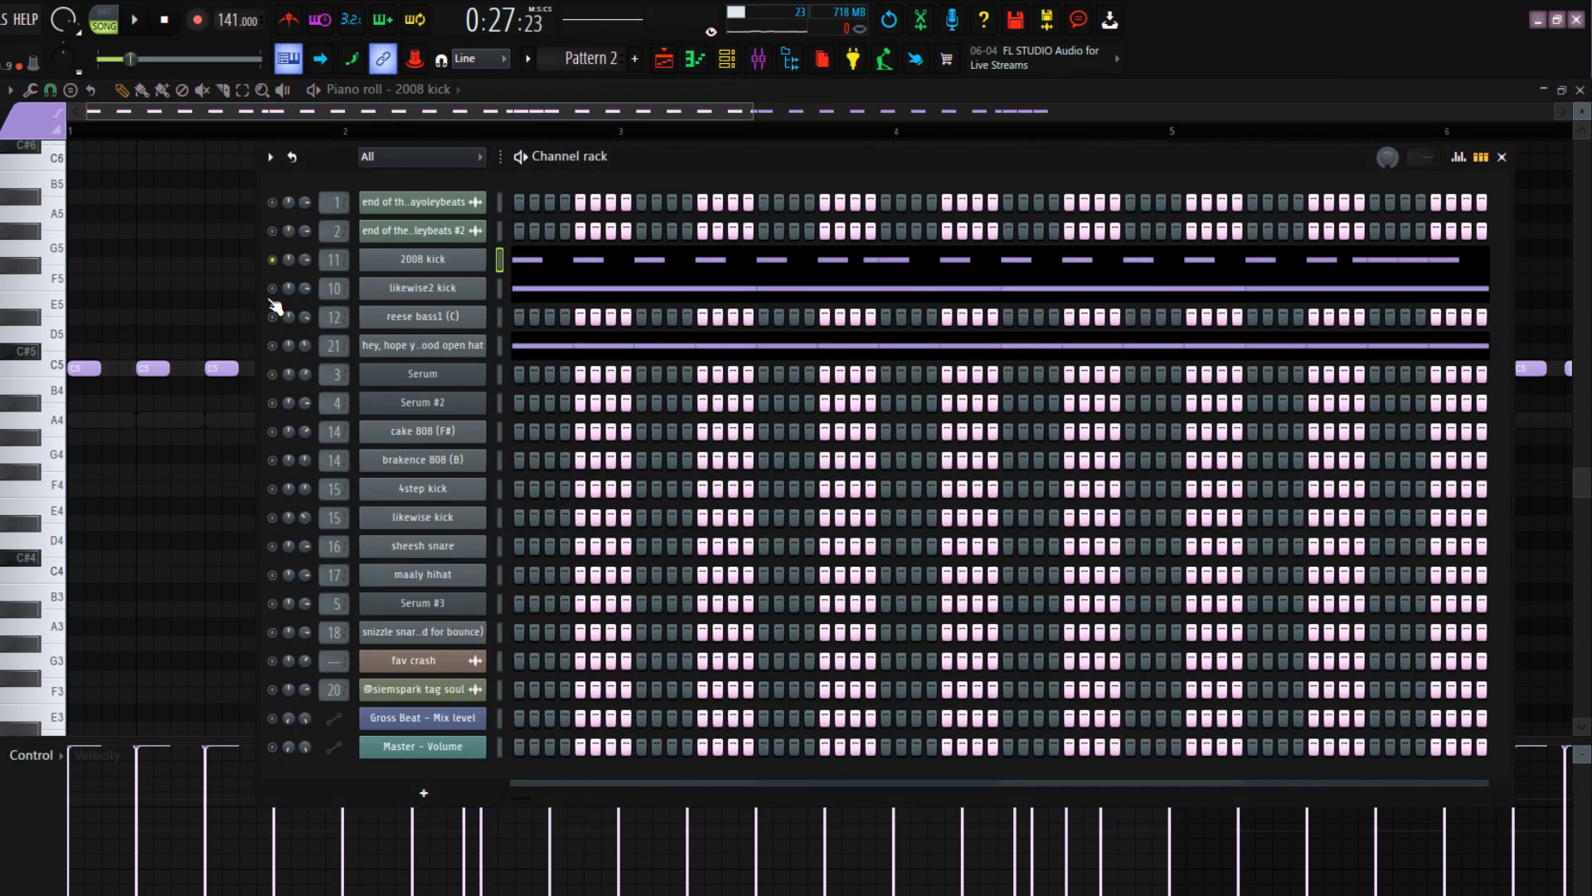
Open the likewise2 kick's piano roll in Pattern 2, examine its notes, and play it
right_click(448, 288)
left_click(531, 287)
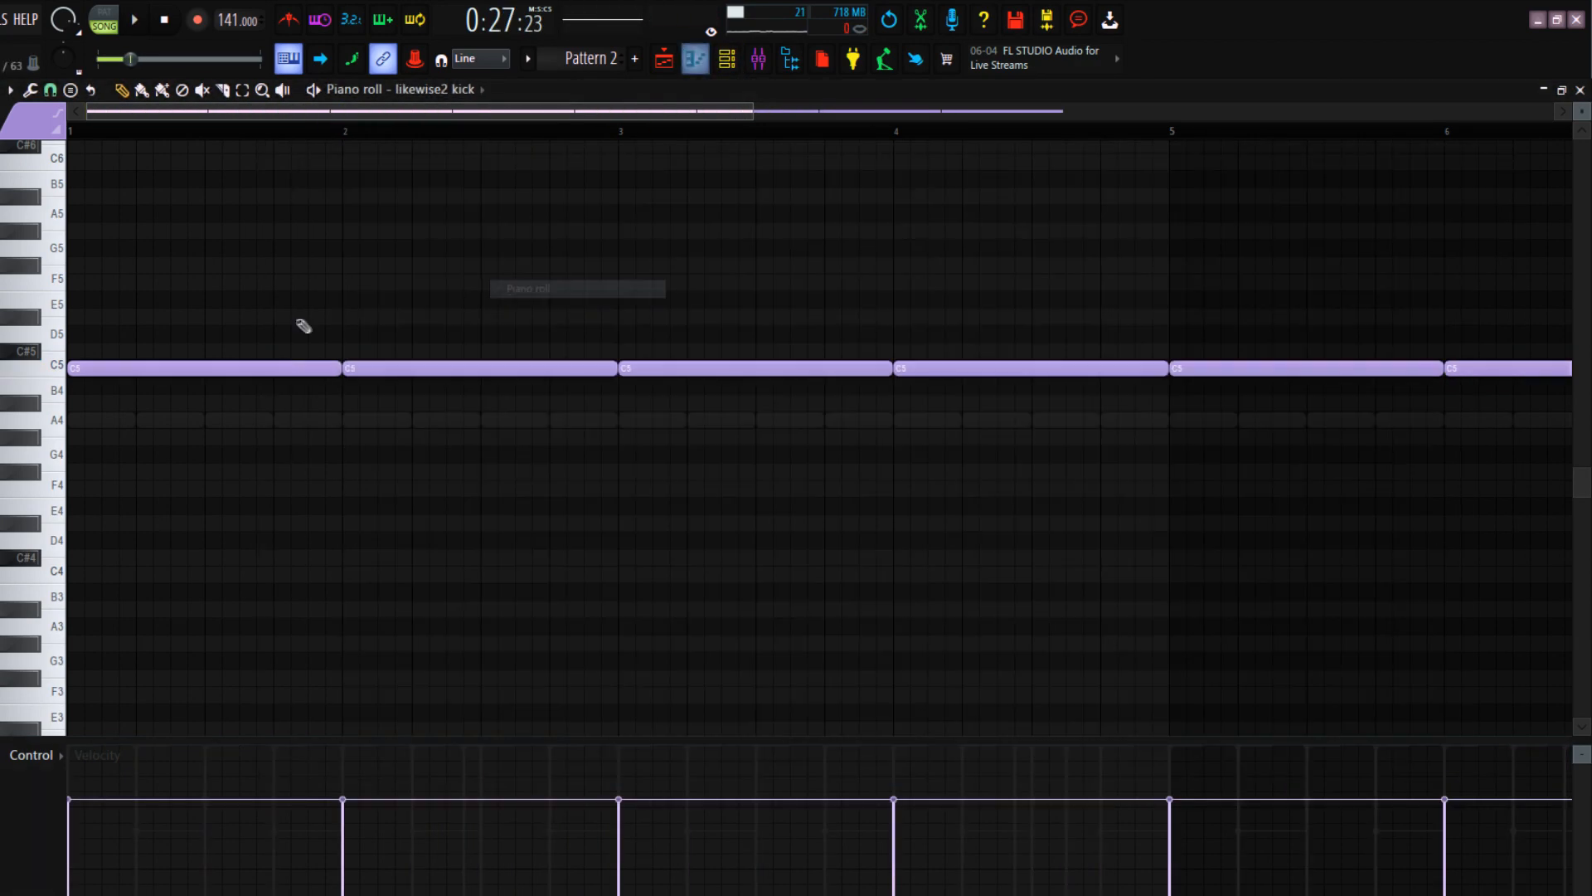
left_click_drag(1233, 494, 71, 280)
left_click(356, 451, "ctrl")
key("space")
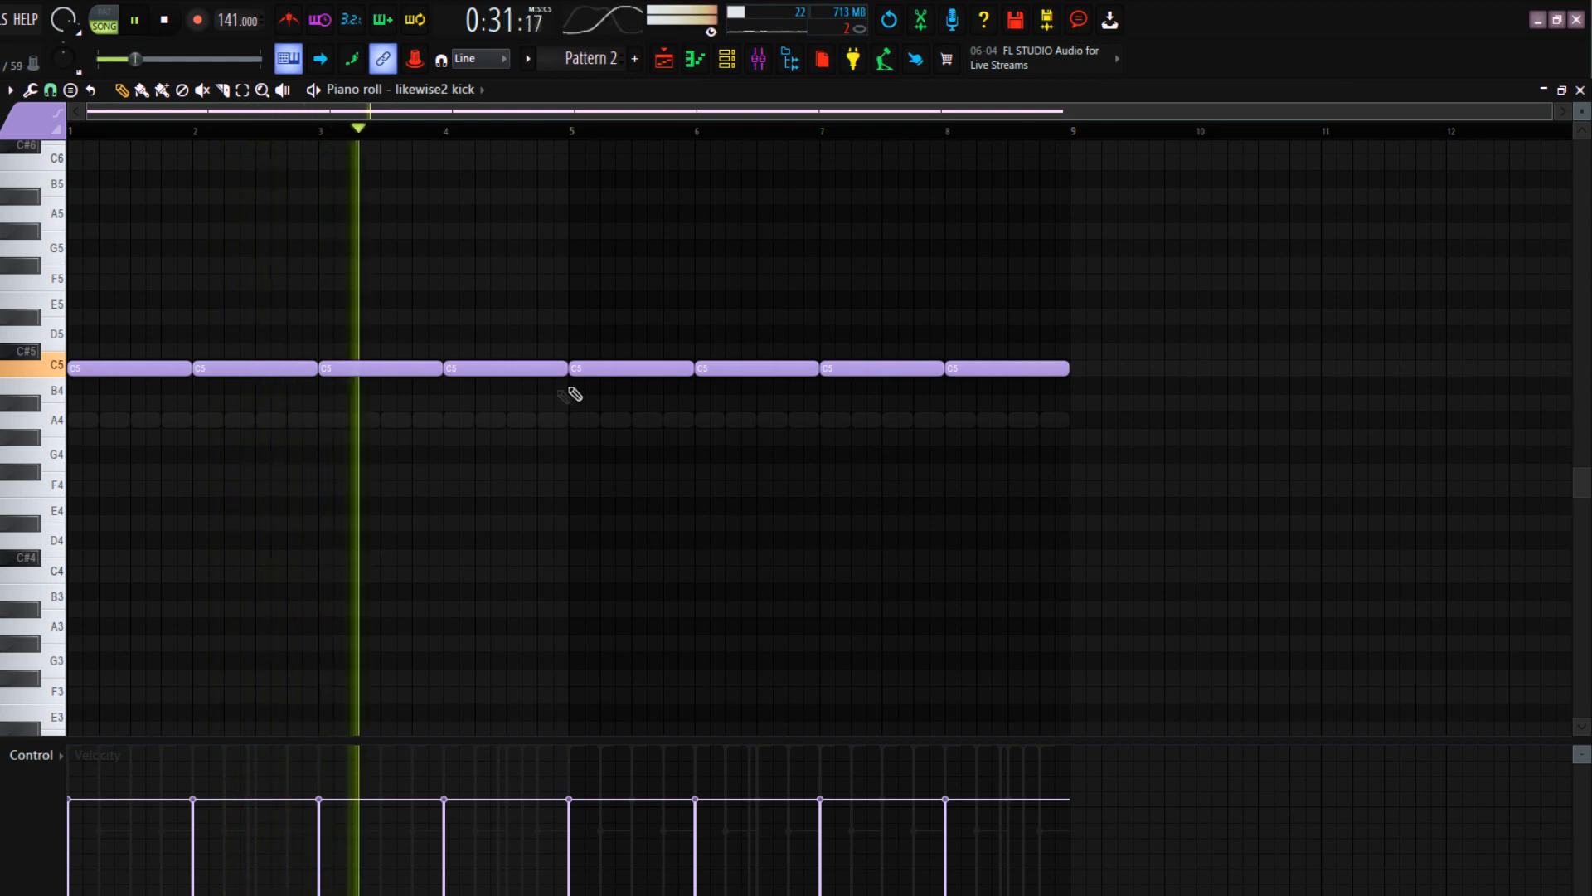
key("space")
Open the piano roll of the "hey, hope you good open hat" channel in Pattern 2
left_click(726, 58)
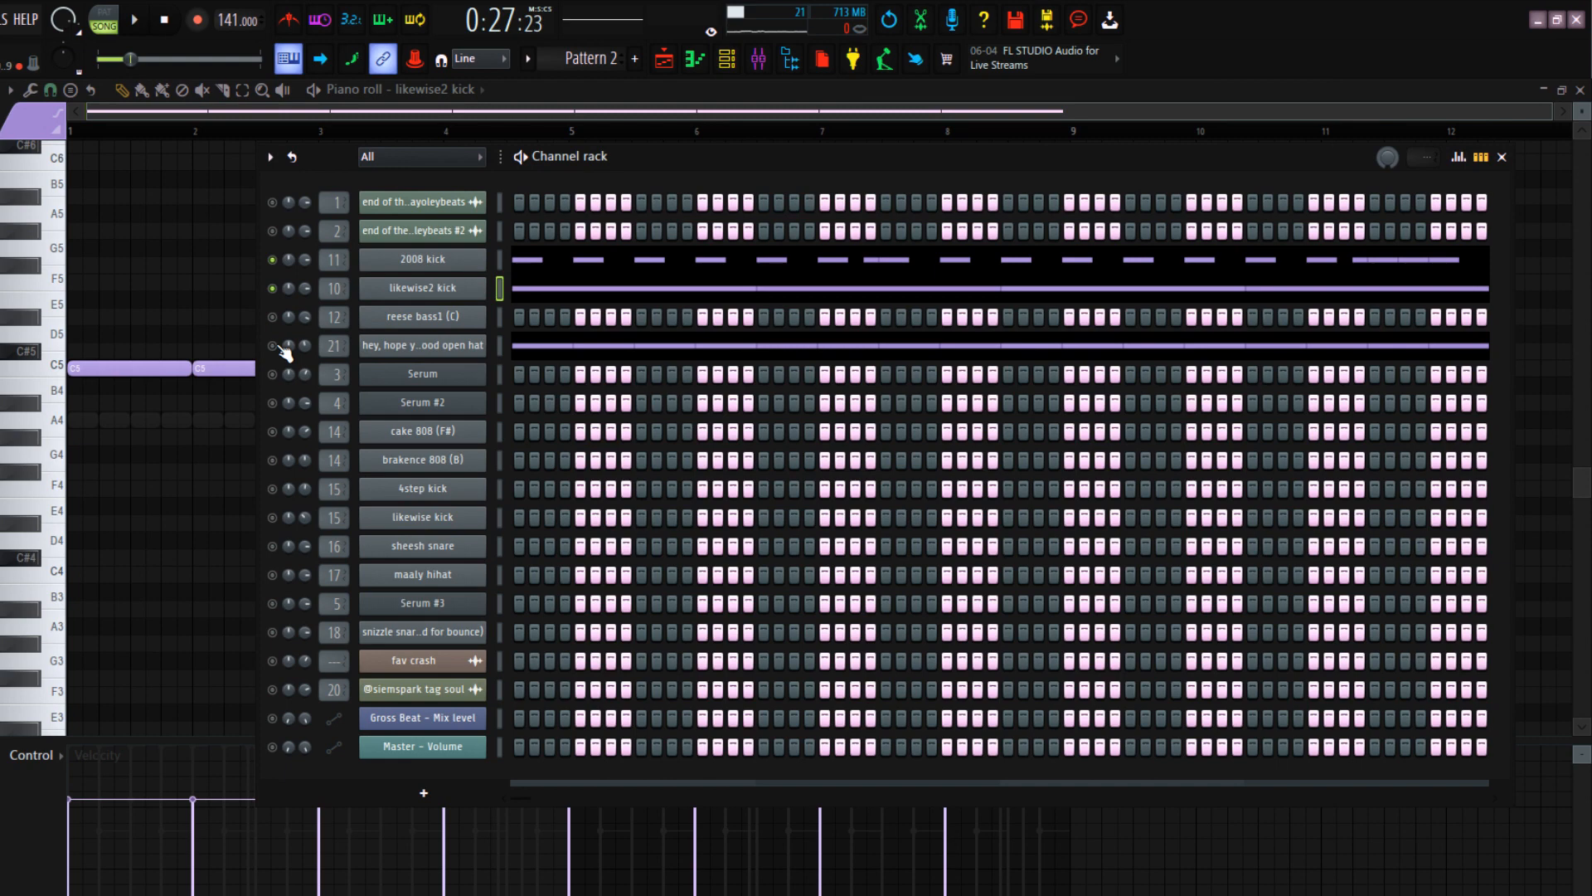
right_click(448, 353)
left_click(519, 342)
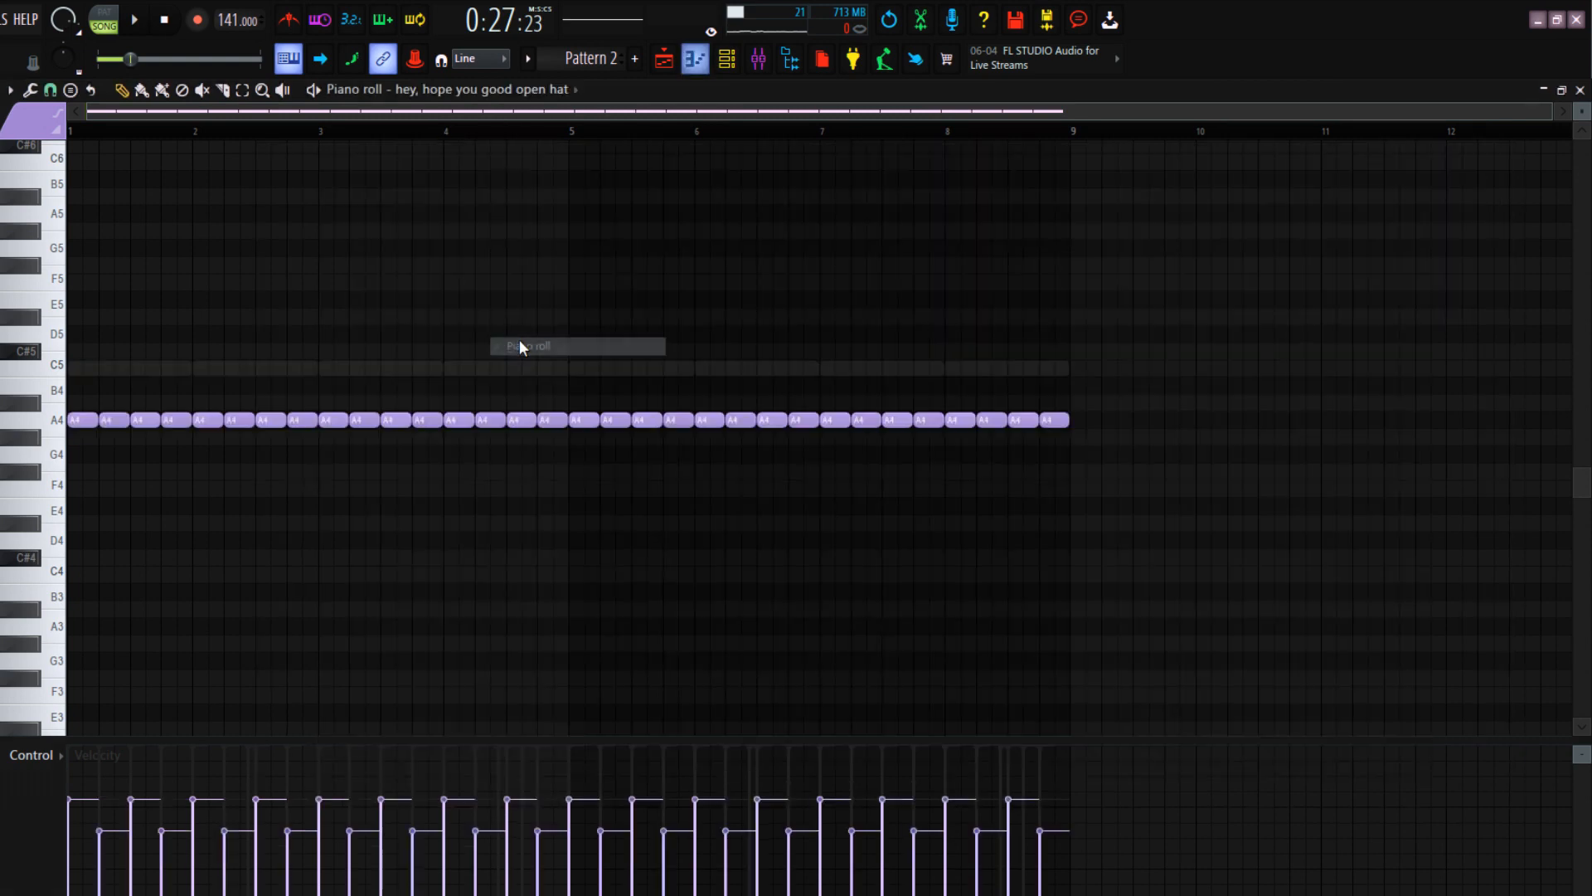
Transpose all the open hat notes up three semitones to C5 and play them briefly
left_click_drag(1191, 461, 68, 206)
left_click(320, 269)
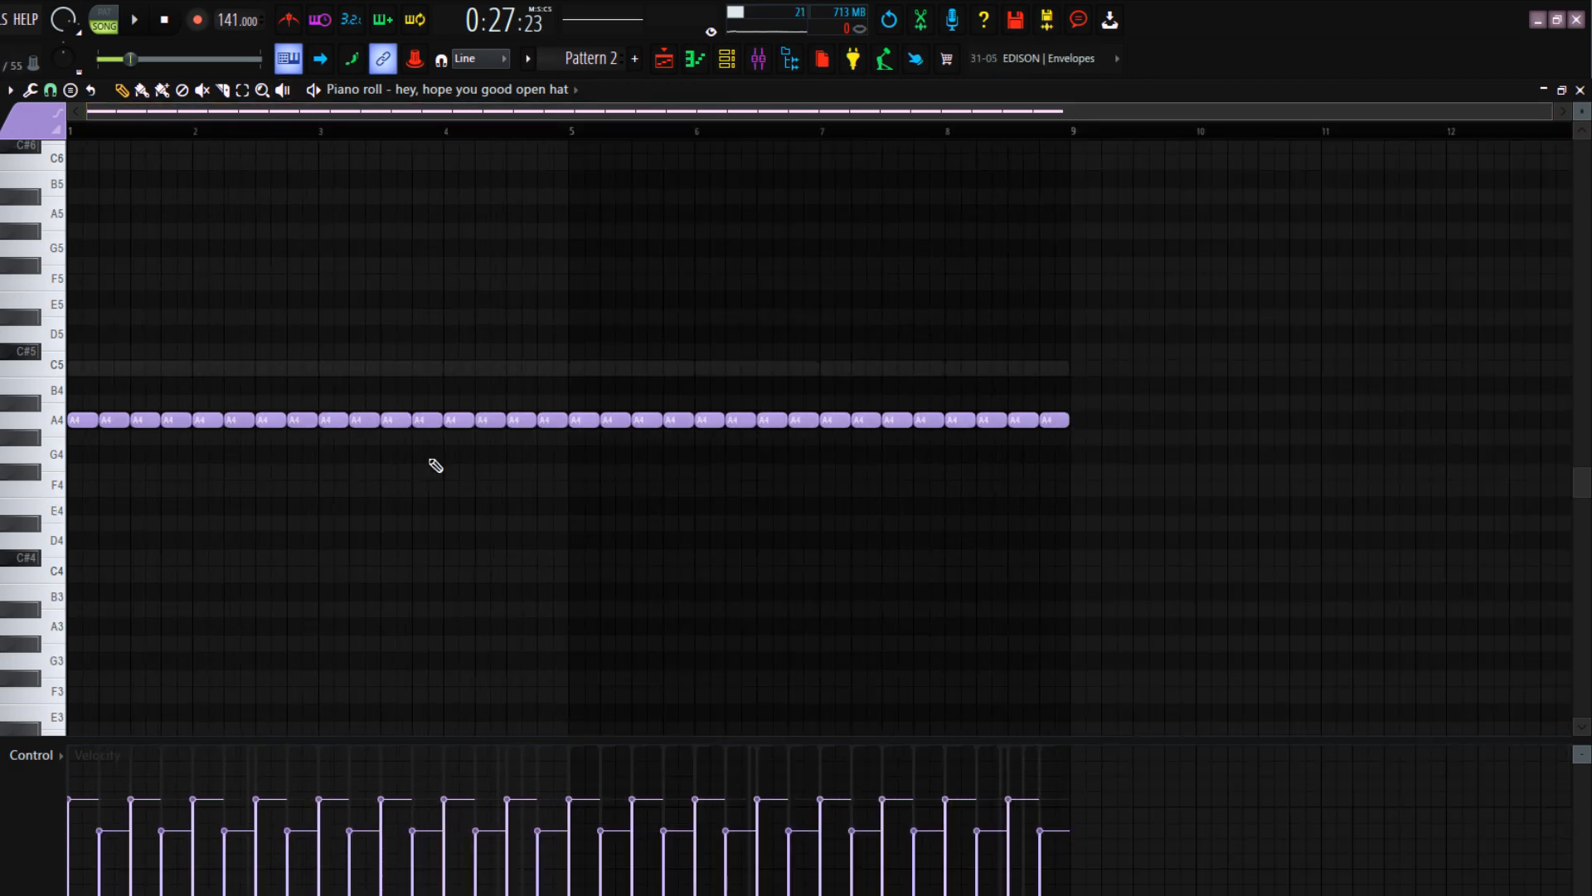
key("shift+Up")
key("shift+Up")
key("shift+Up")
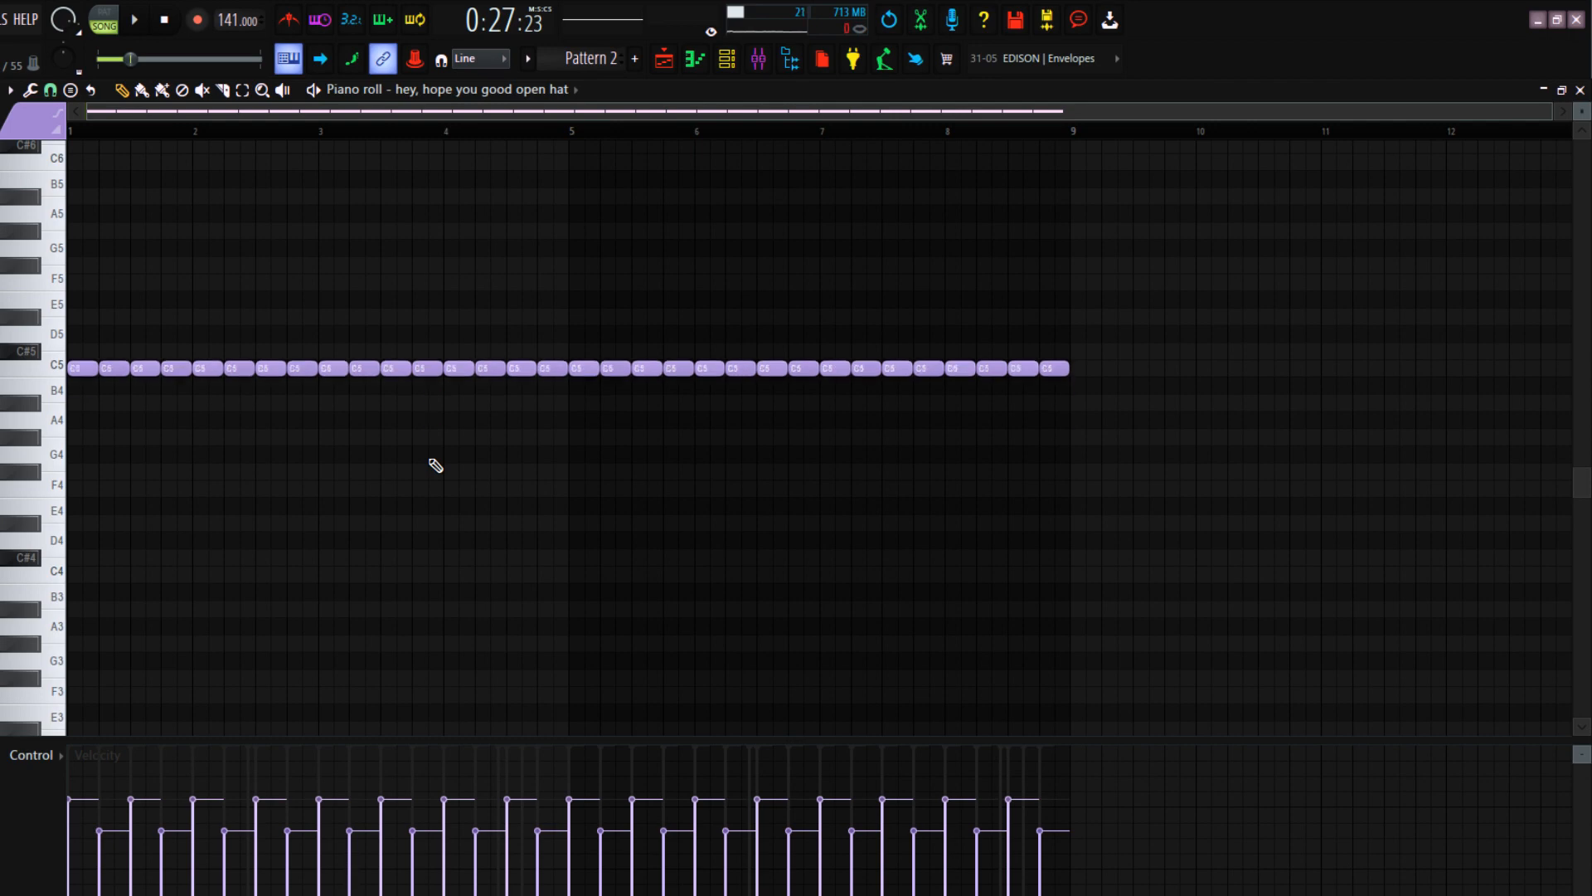
key("space")
key("space")
Transpose the open hat notes back down three semitones to A4 and play them
key("shift+Down")
key("shift+Down")
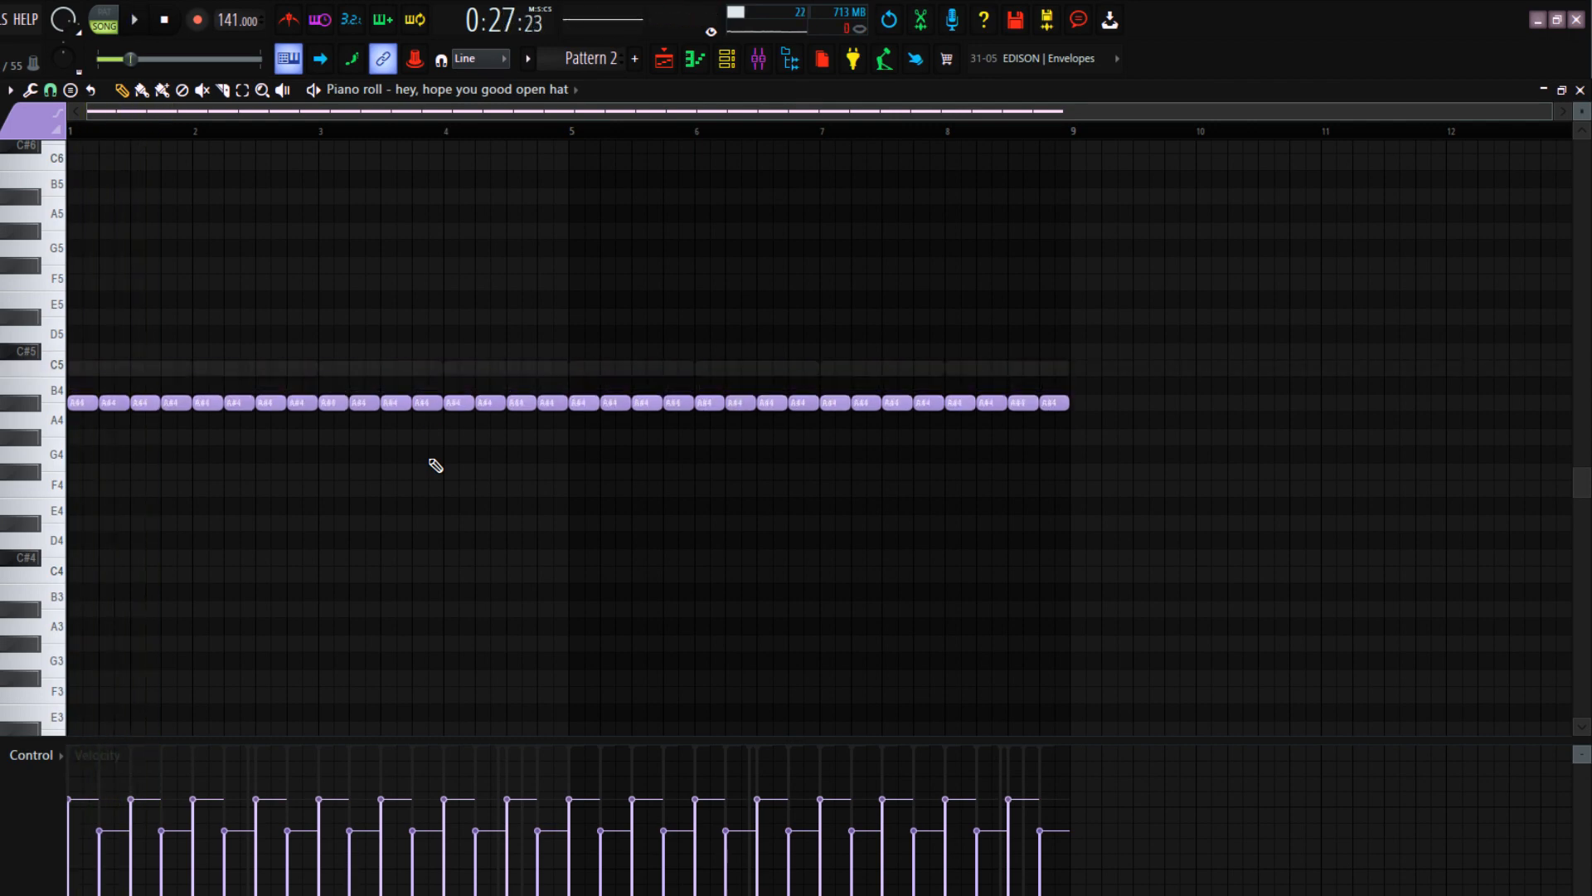
key("shift+Down")
key("space")
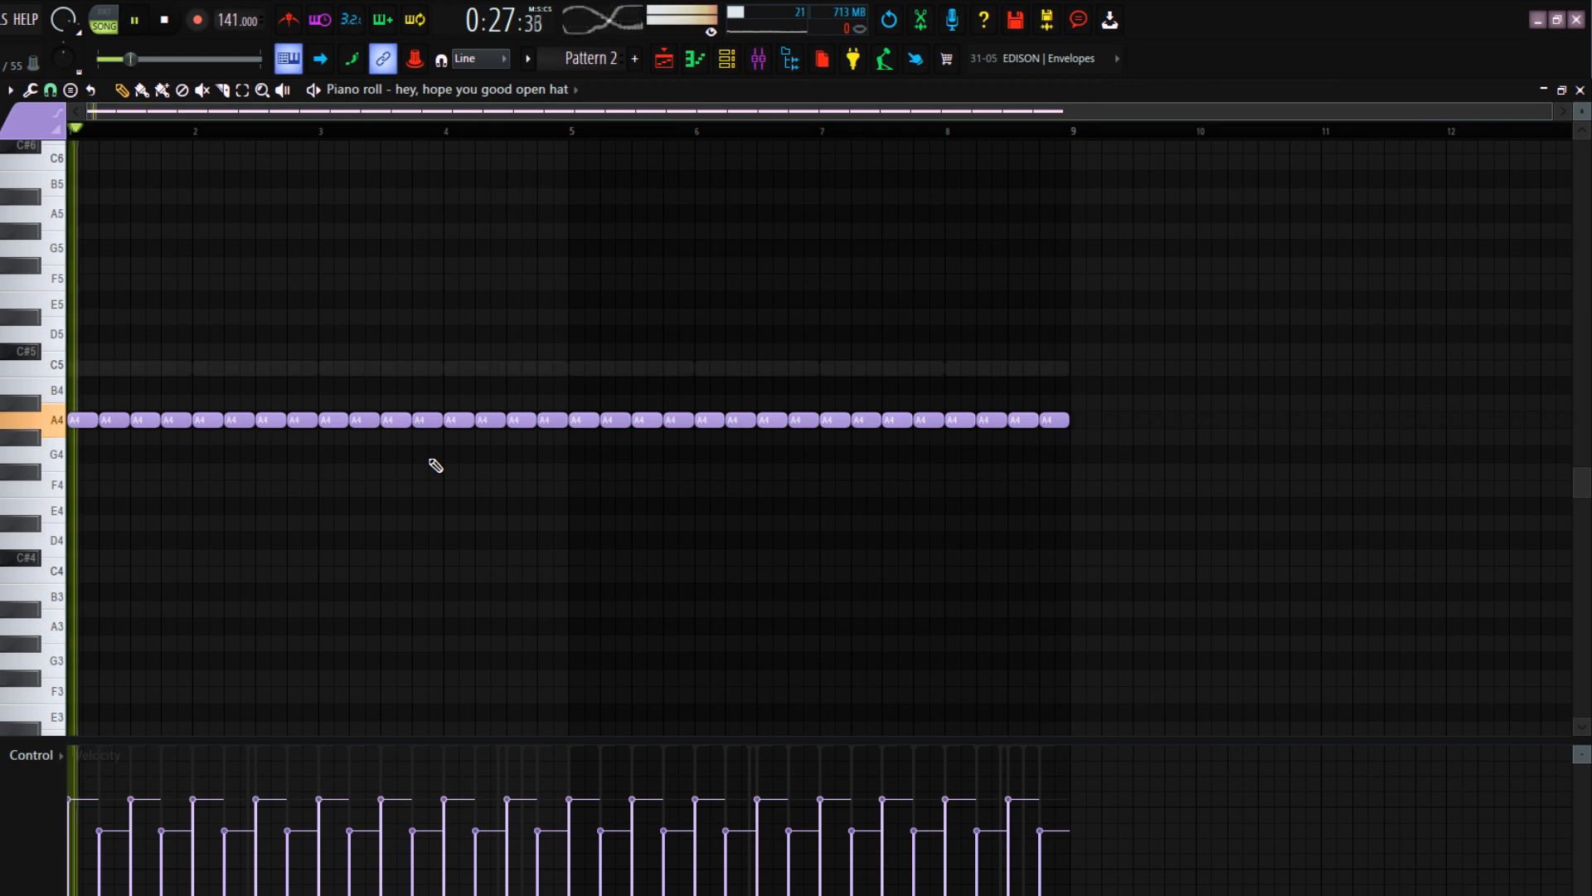
key("space")
Return to the playlist and play the arrangement from bar 17 to bar 24
left_click_drag(1211, 512, 60, 277)
key("ctrl+d")
left_click_drag(94, 379, 86, 496, "ctrl")
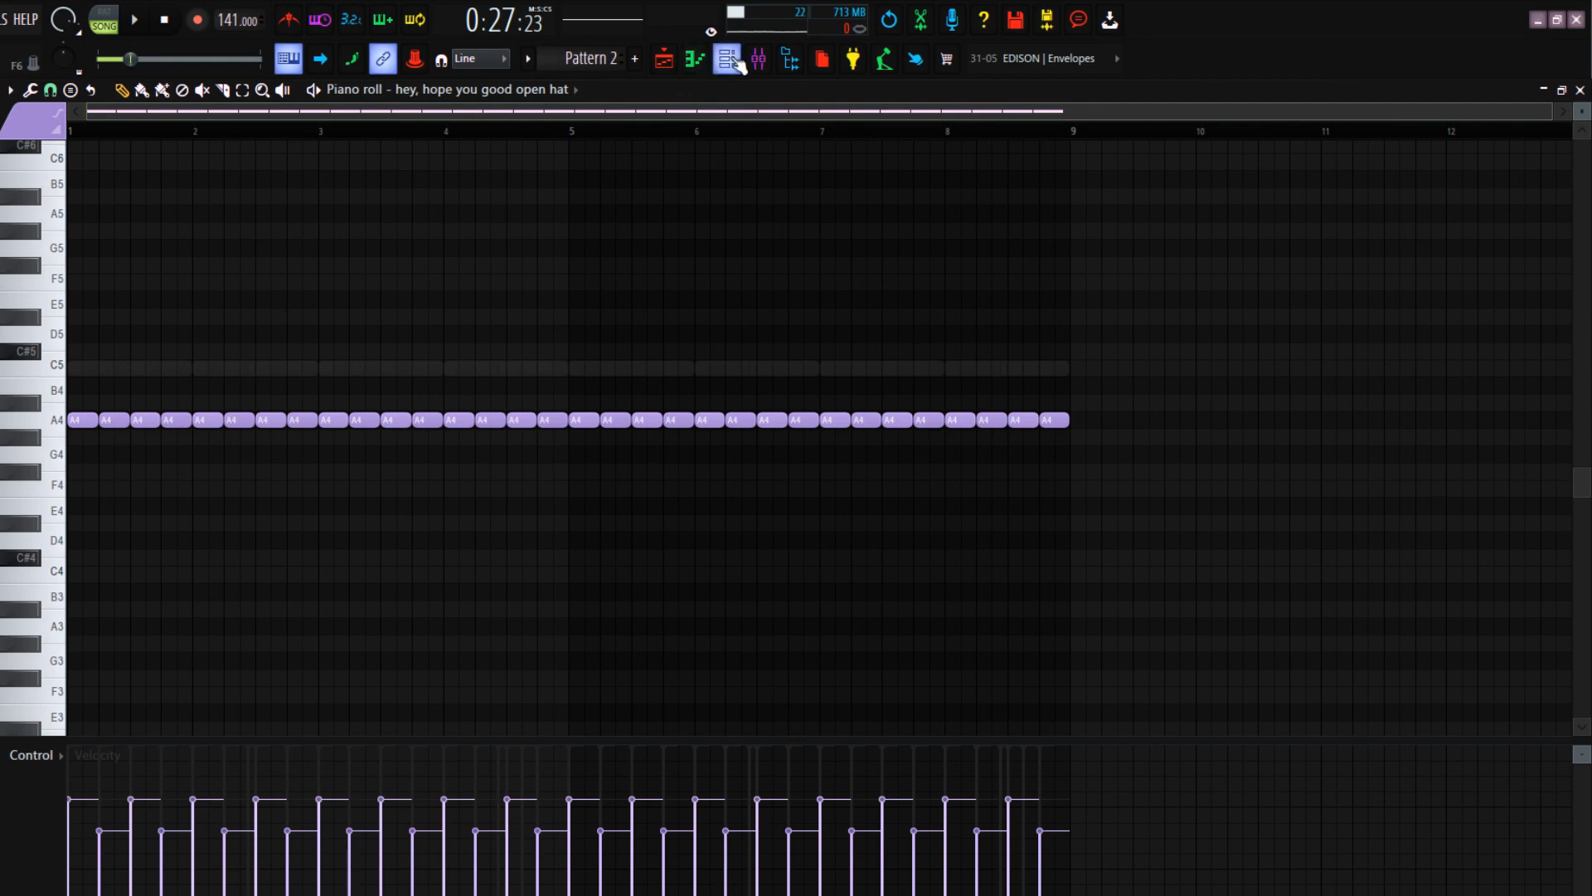
left_click(733, 63)
key("F5")
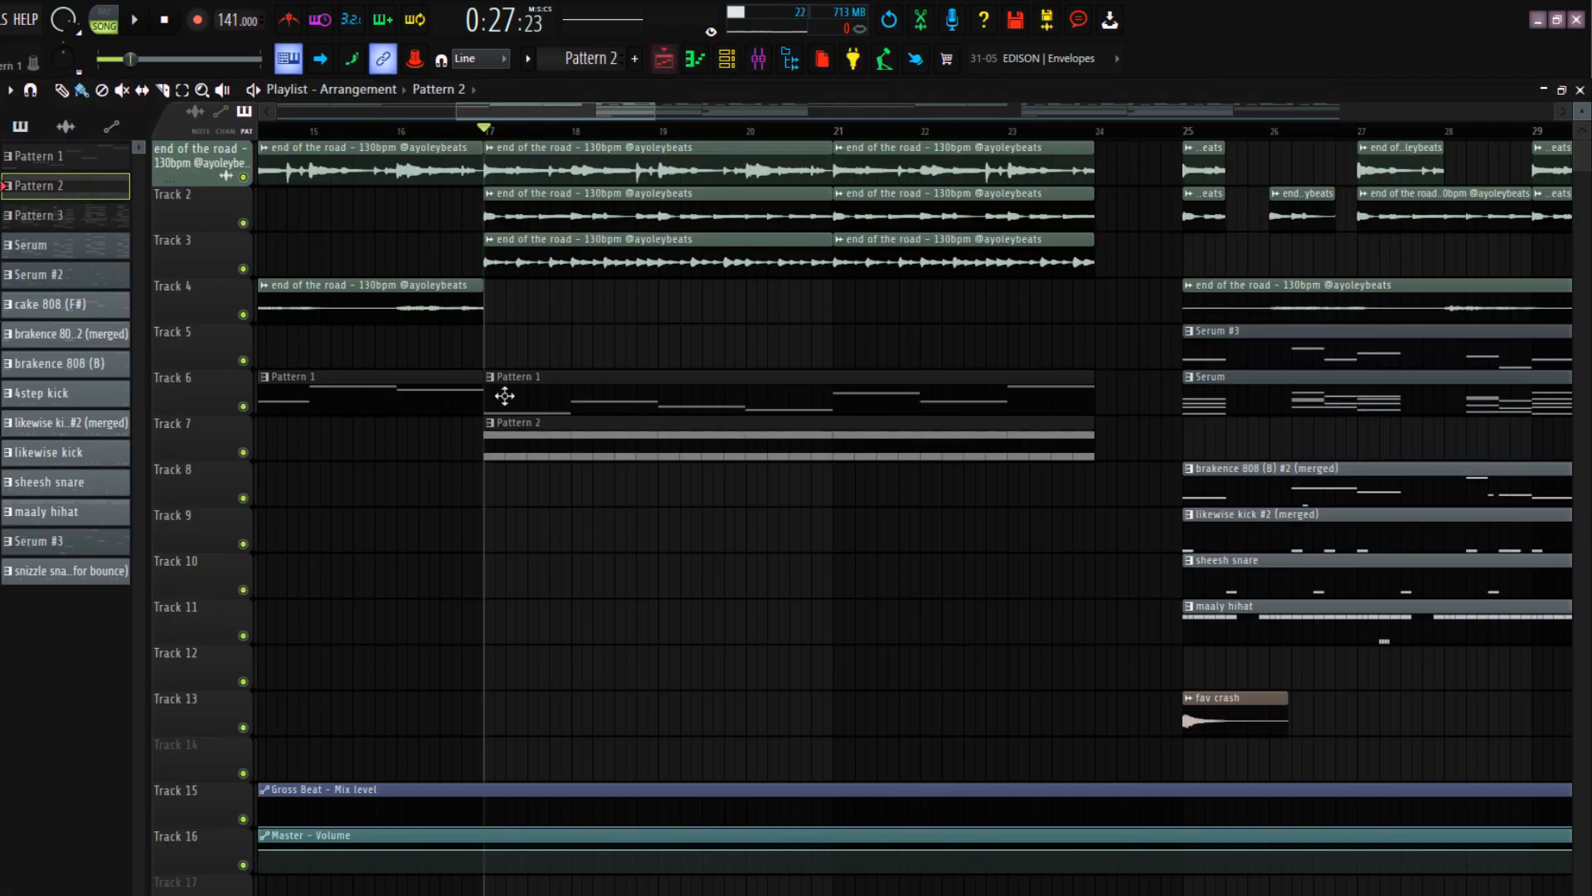
key("space")
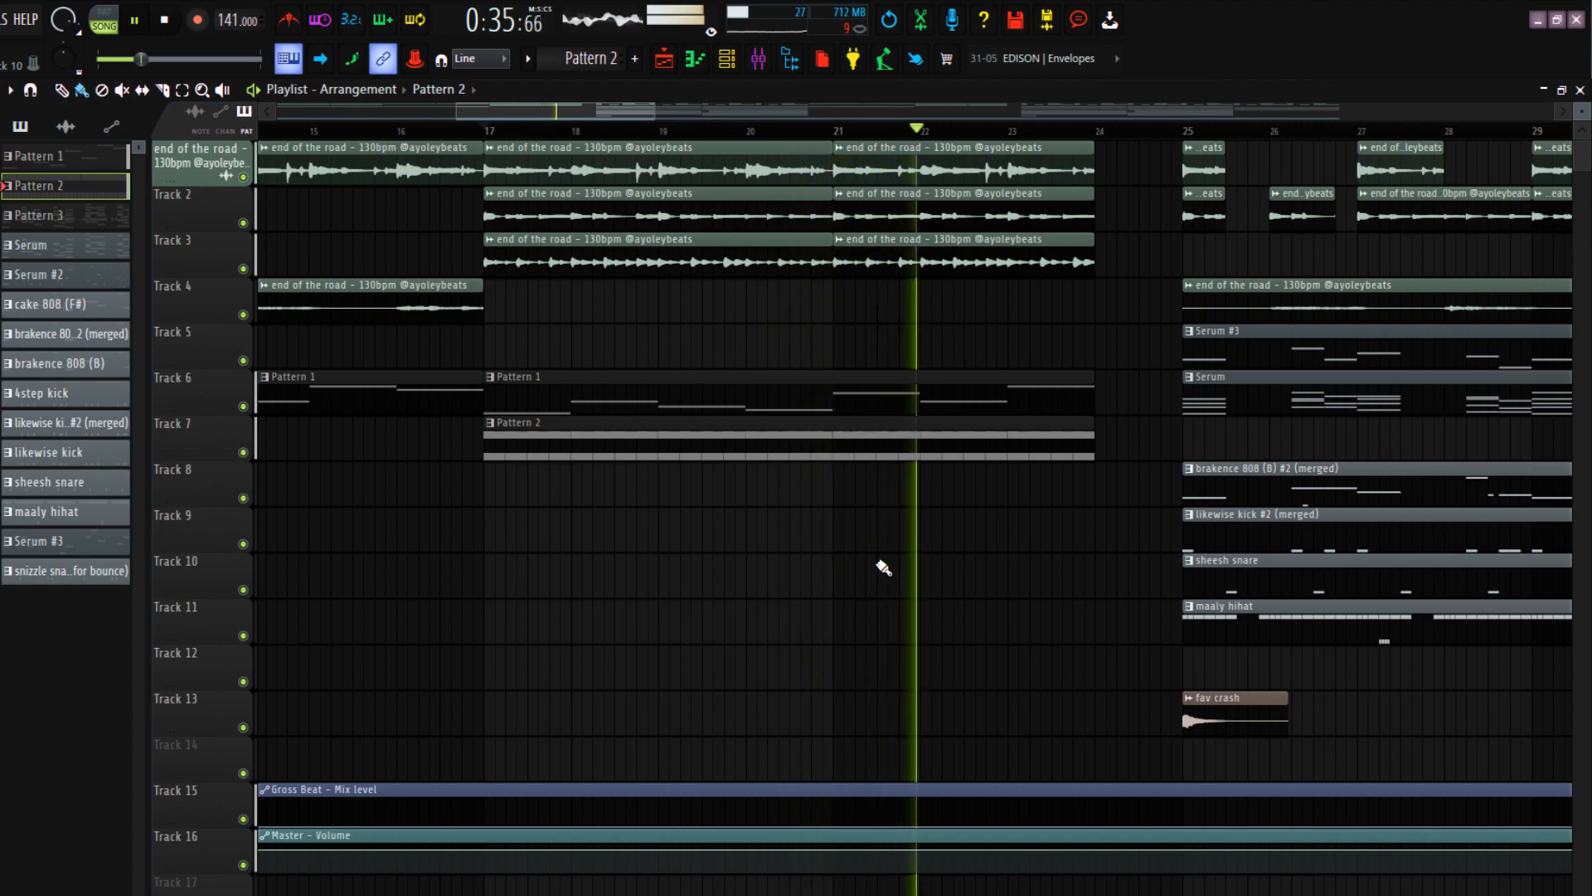
scroll(1065, 536, "down", 6)
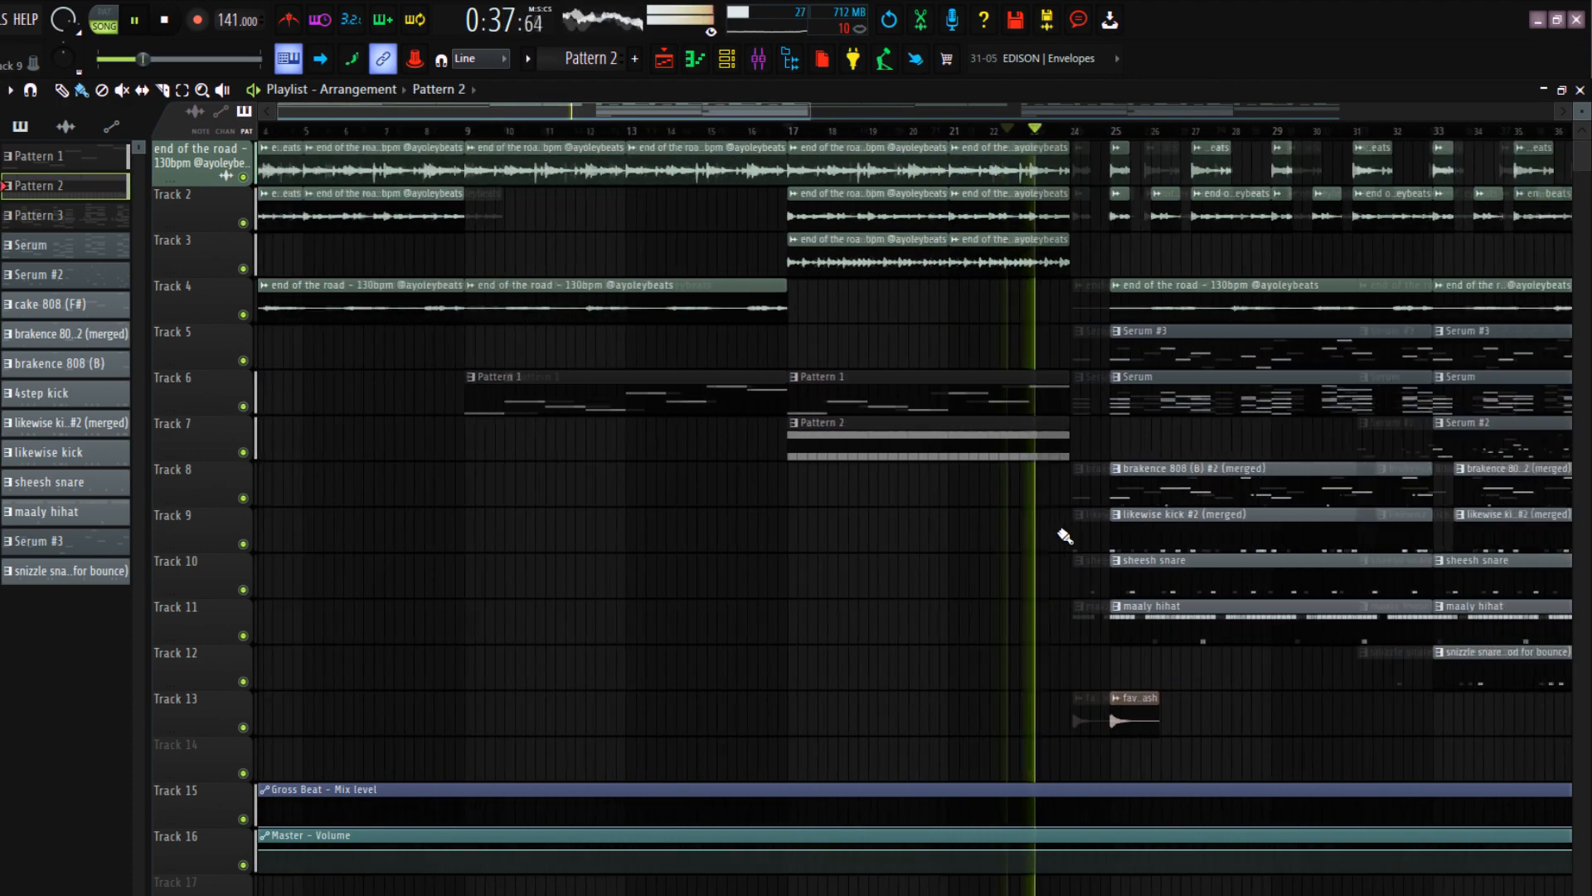
scroll(779, 459, "up", 4)
key("space")
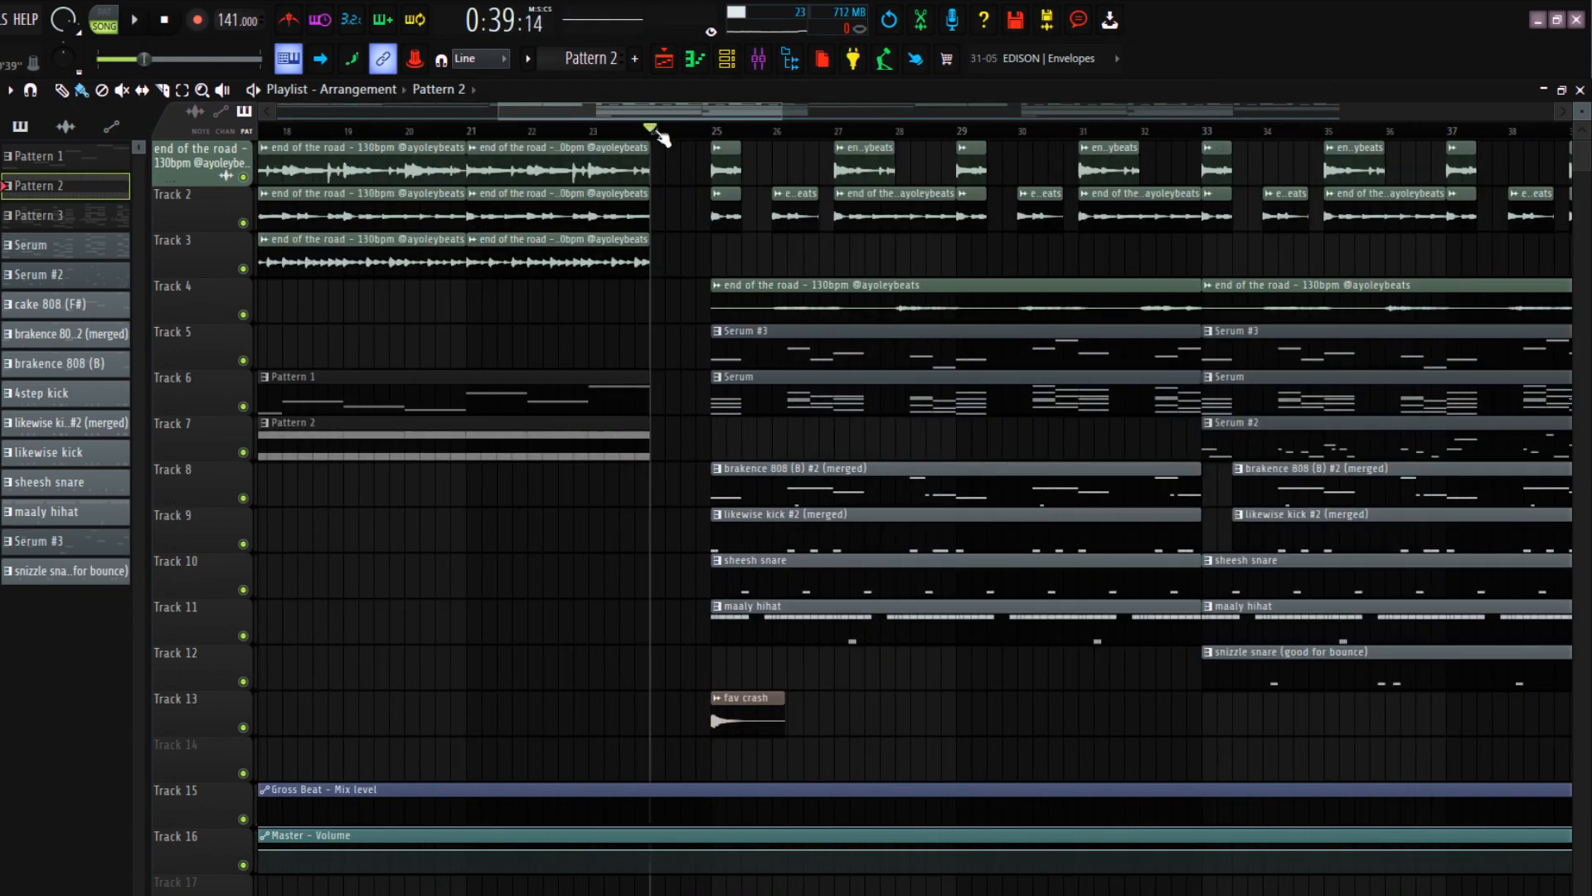
Highlight the empty gap before bar 25, move the playhead to bar 25 and examine the clips layered in that section
left_click_drag(664, 136, 706, 139)
left_click(632, 373, "ctrl")
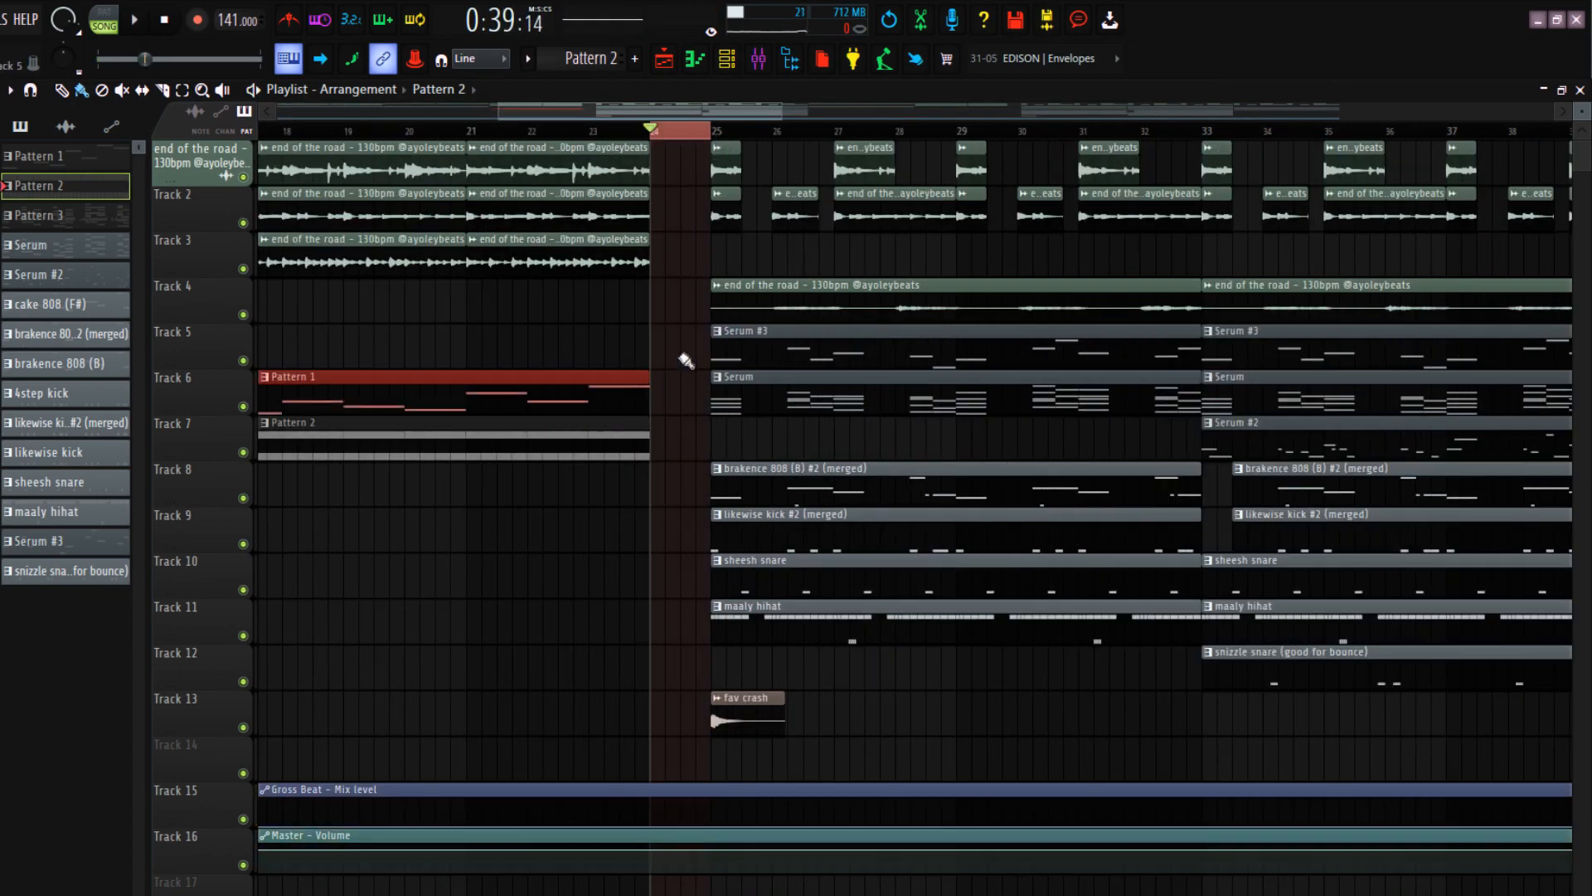
left_click(682, 356, "ctrl")
left_click(715, 117)
left_click(715, 128)
scroll(993, 432, "down", 5)
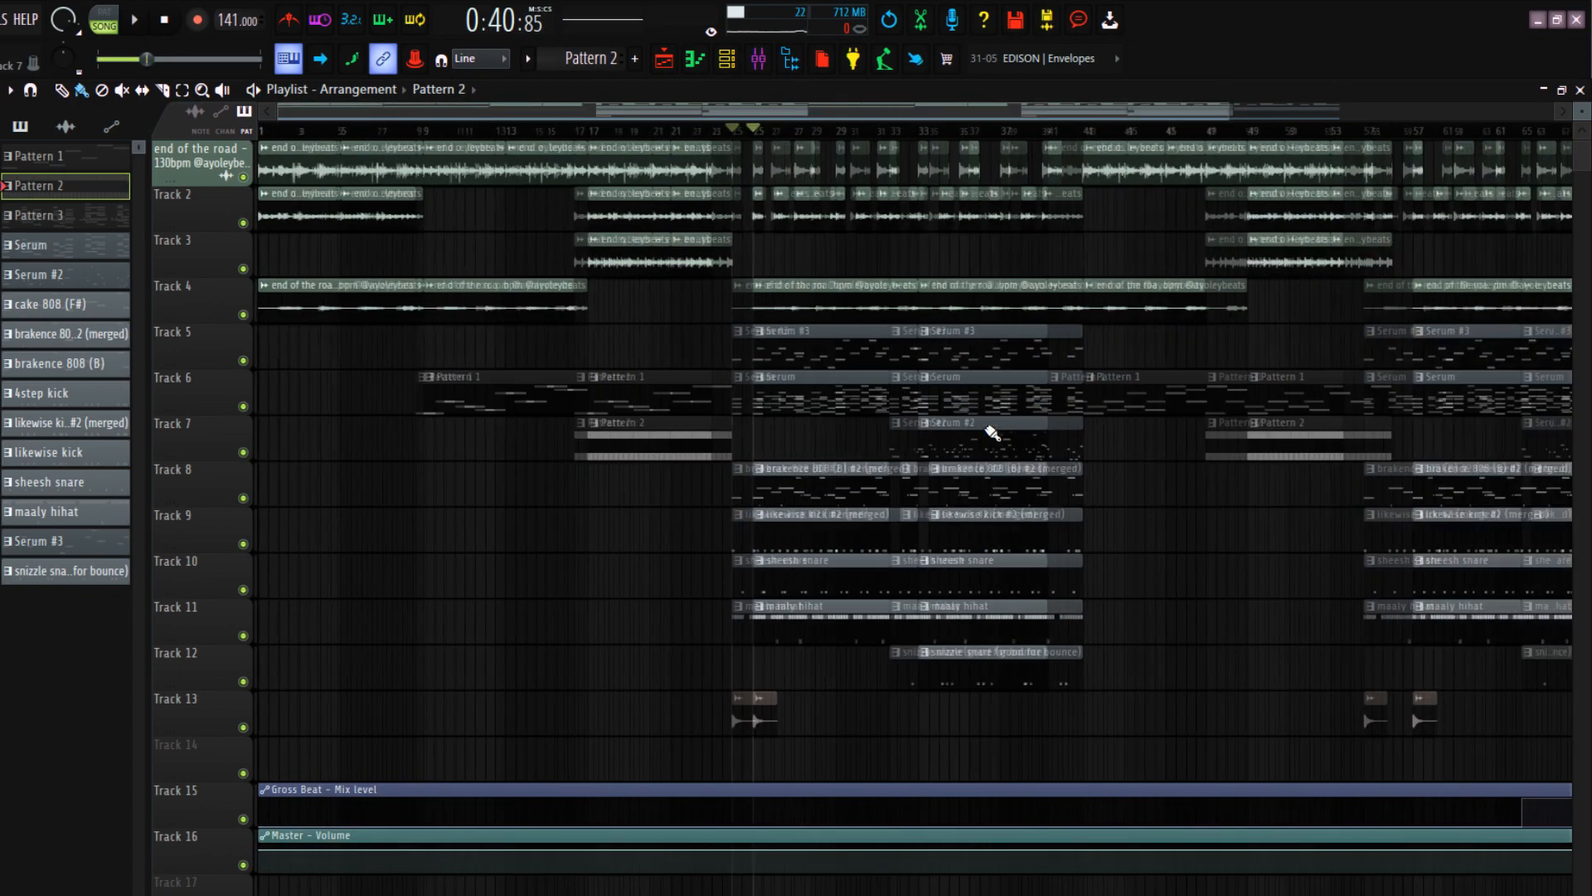
left_click_drag(1046, 734, 524, 66)
left_click(633, 669, "ctrl")
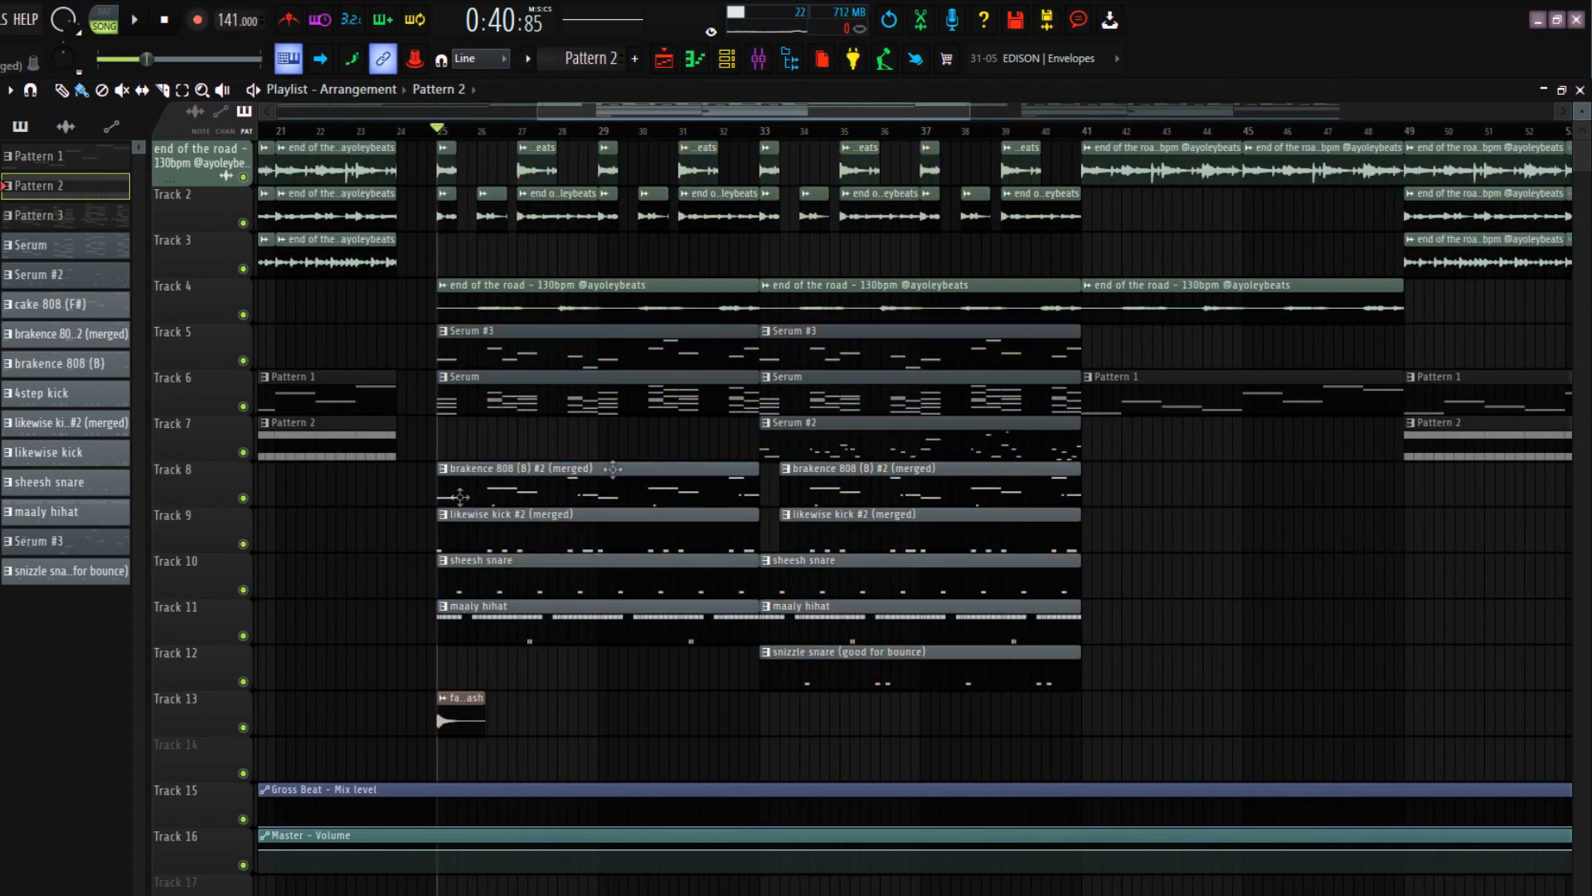
scroll(353, 523, "down", 6)
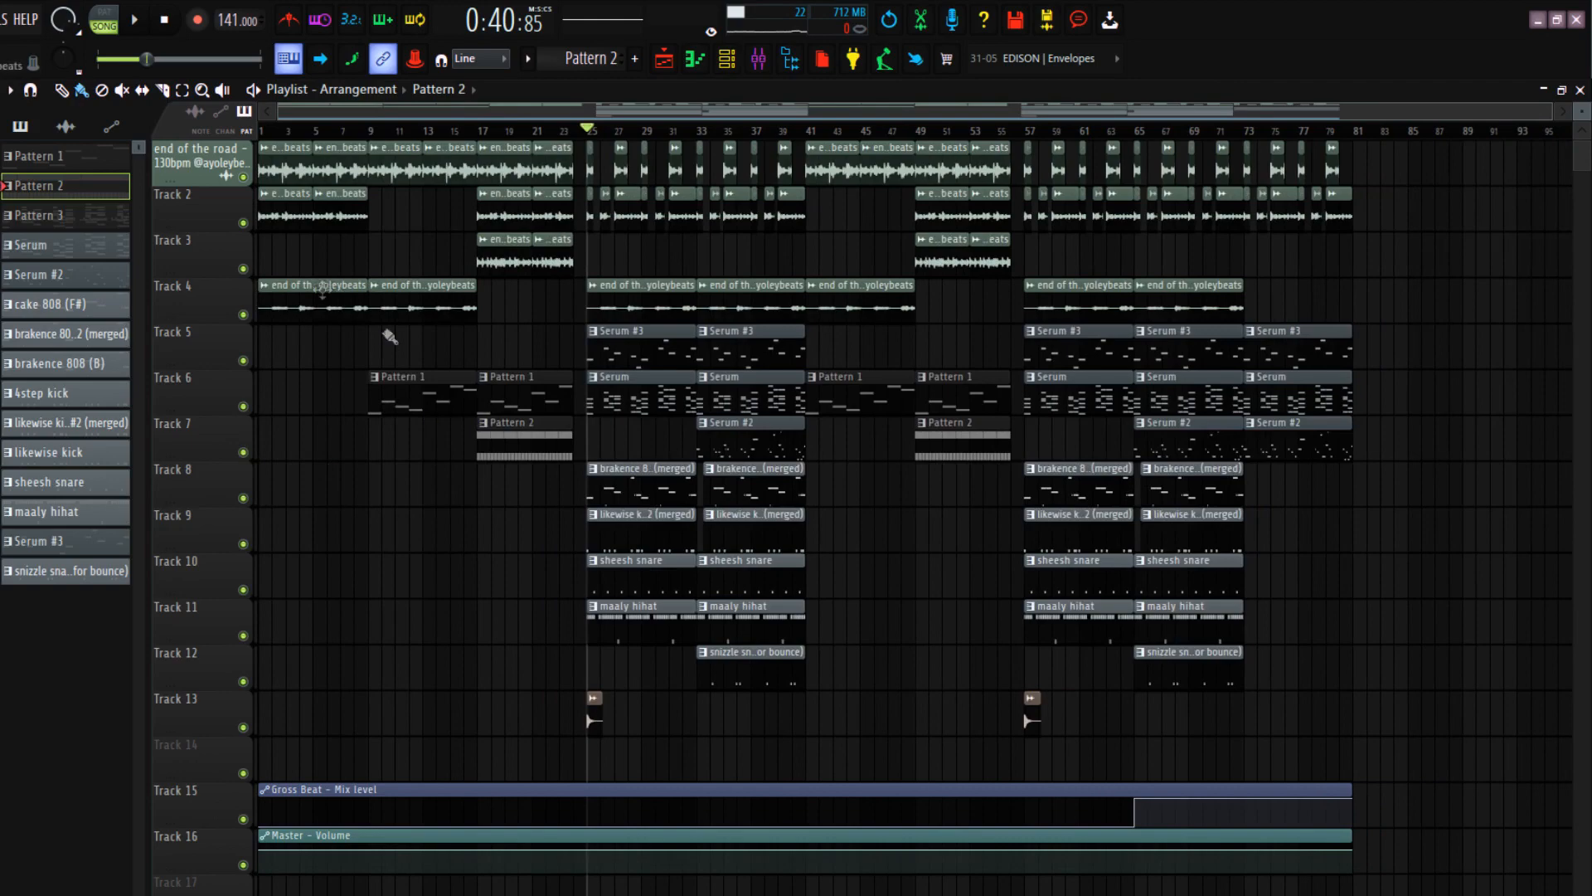
scroll(631, 498, "up", 6)
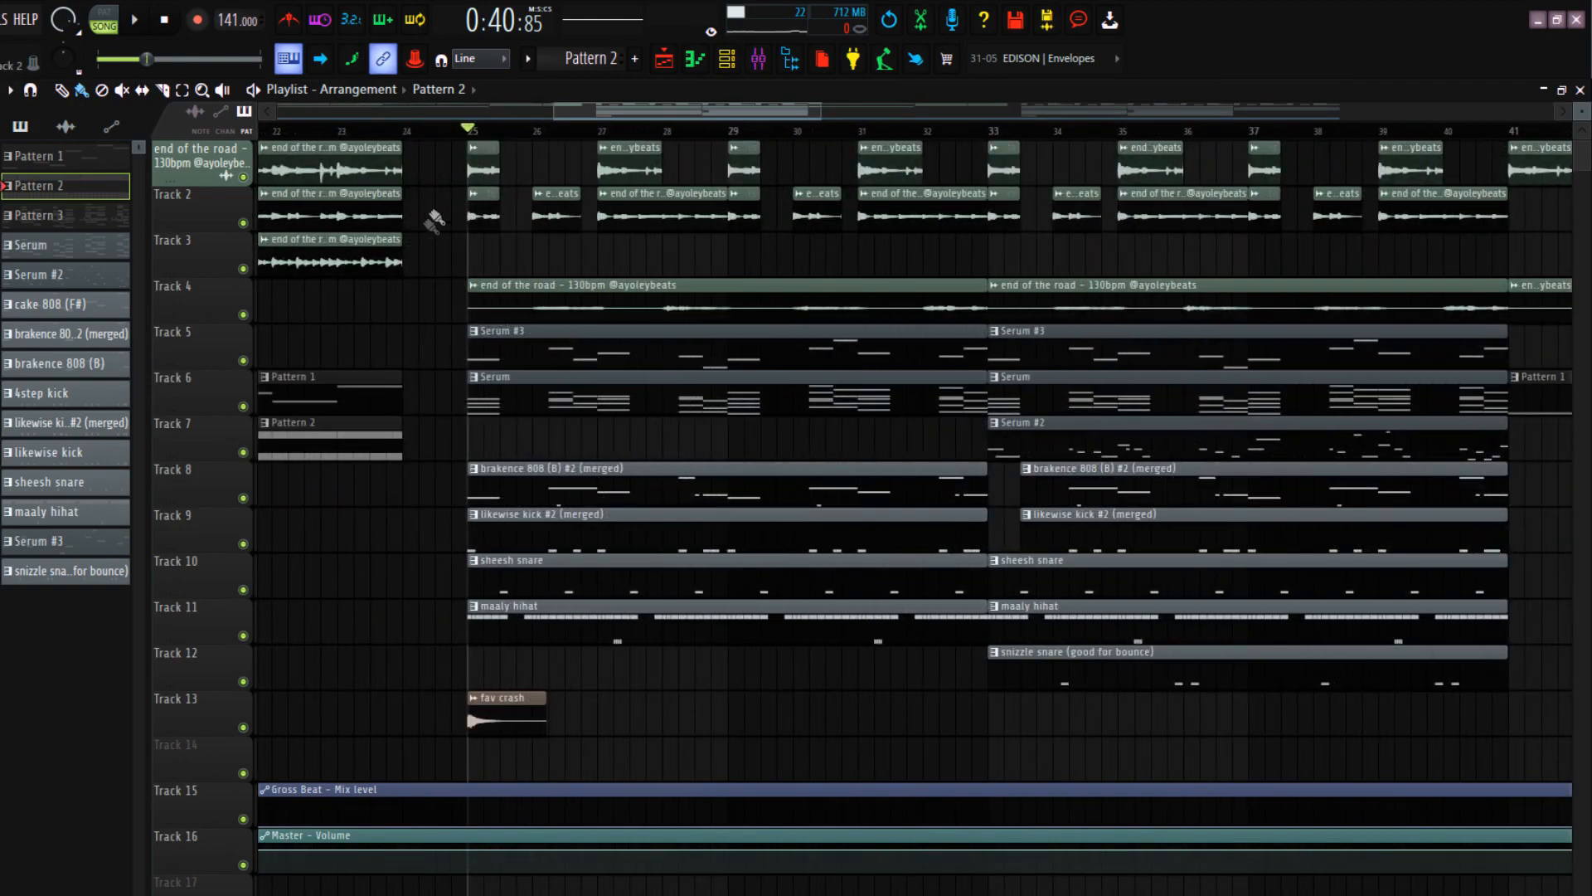
Solo Track 6 in the playlist and open its Serum pattern in the piano roll
left_click_drag(243, 177, 243, 223)
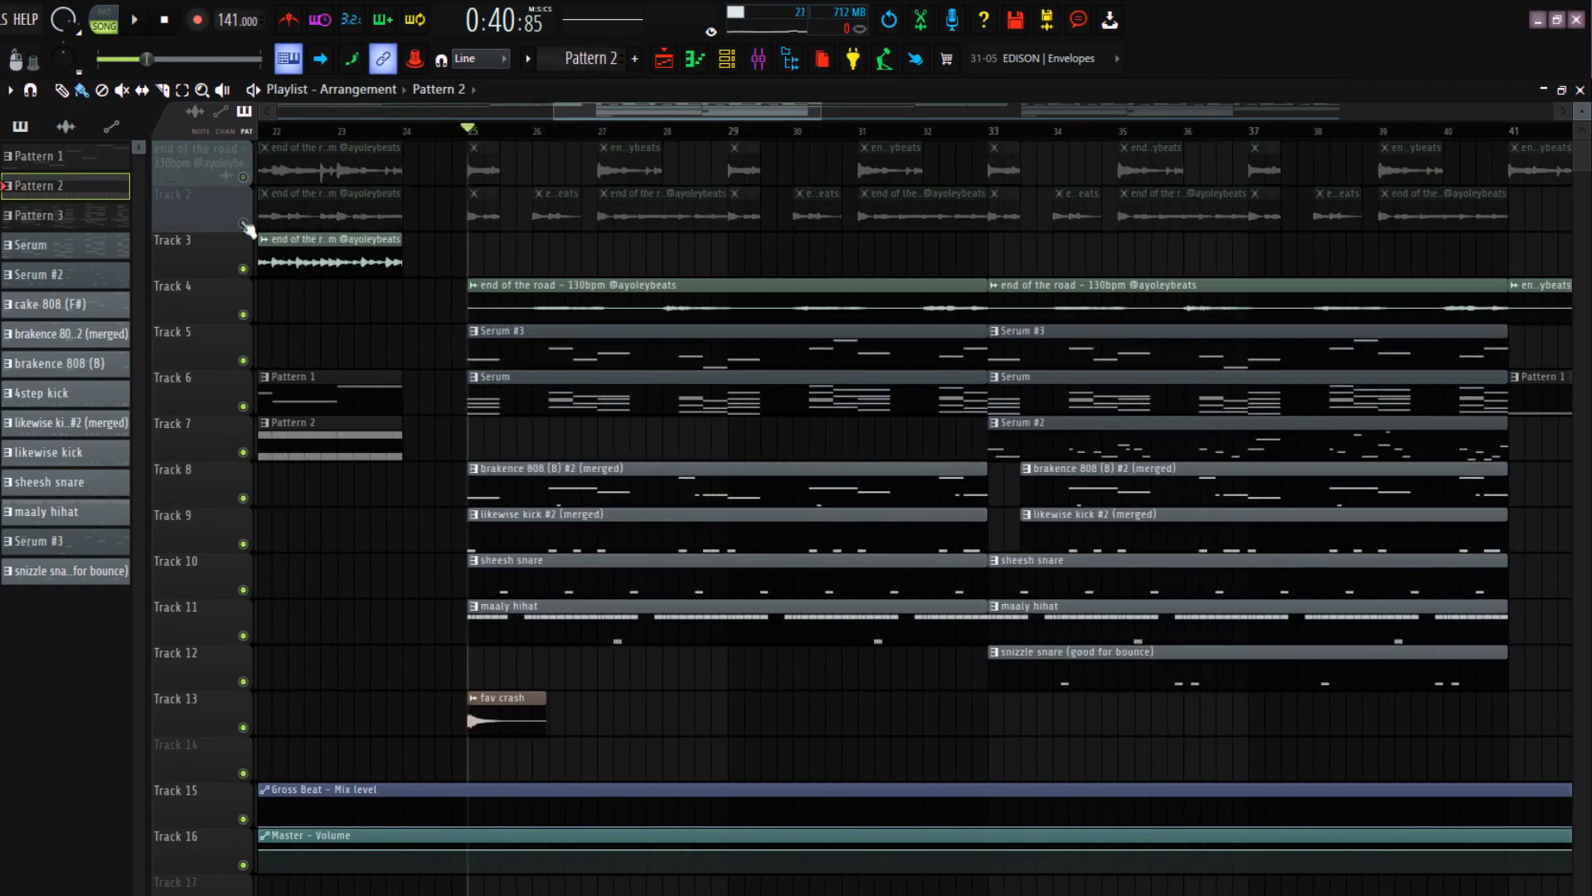
left_click(243, 272)
left_click(260, 406, "ctrl")
left_click(244, 406, "ctrl")
left_click(454, 390, "ctrl")
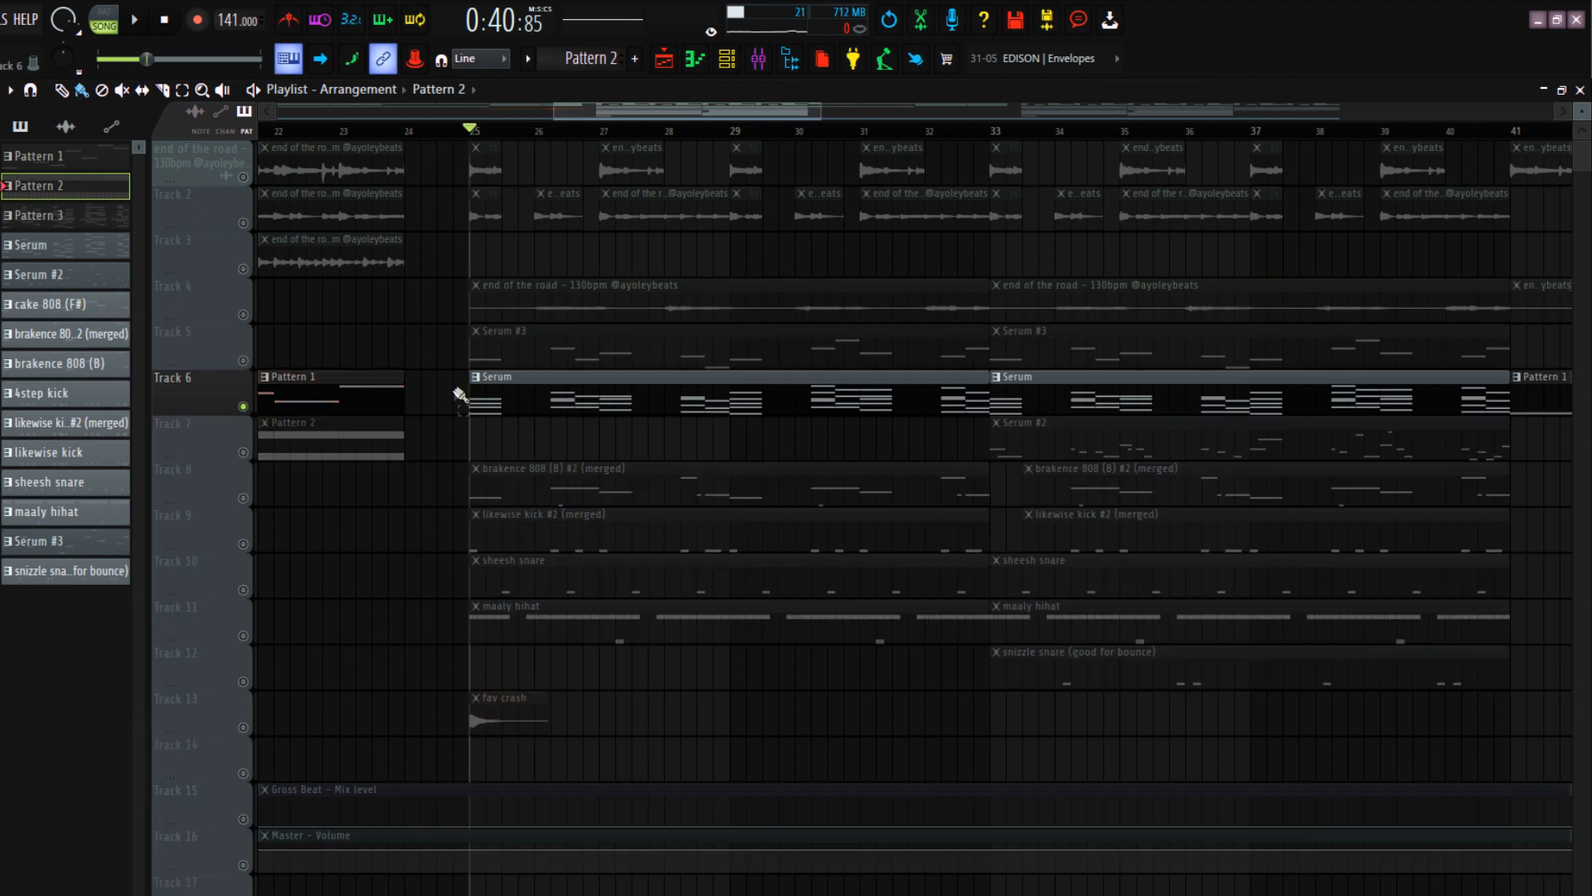
double_click(490, 403)
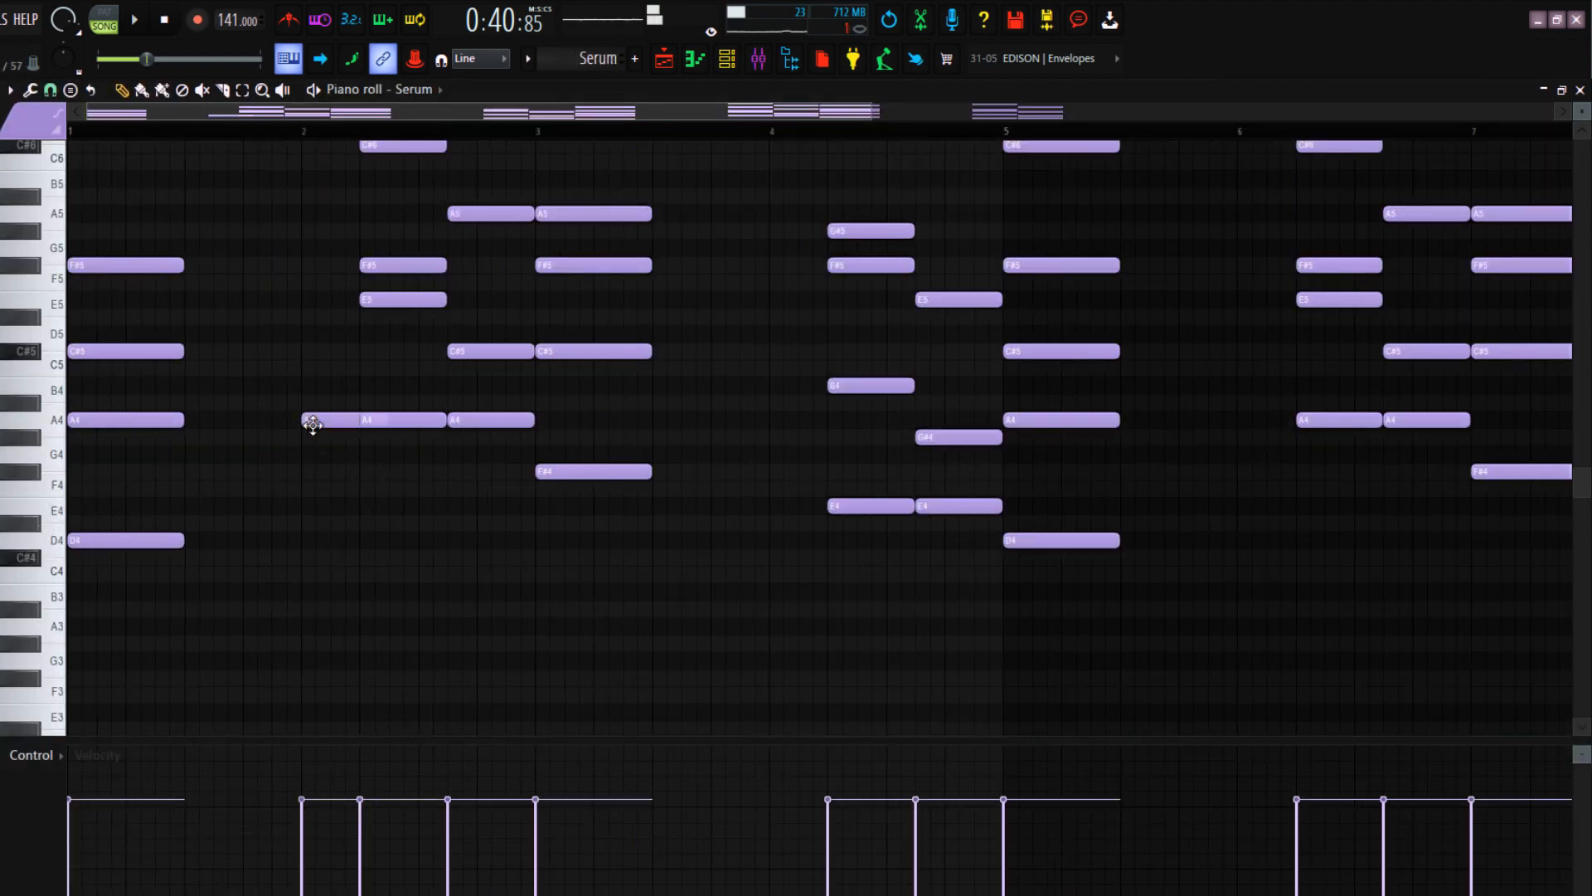
Remove the stray A4 note at the start of bar 2 in the Serum pattern
scroll(311, 427, "up", 3)
left_click_drag(317, 206, 493, 639)
left_click(493, 639, "ctrl")
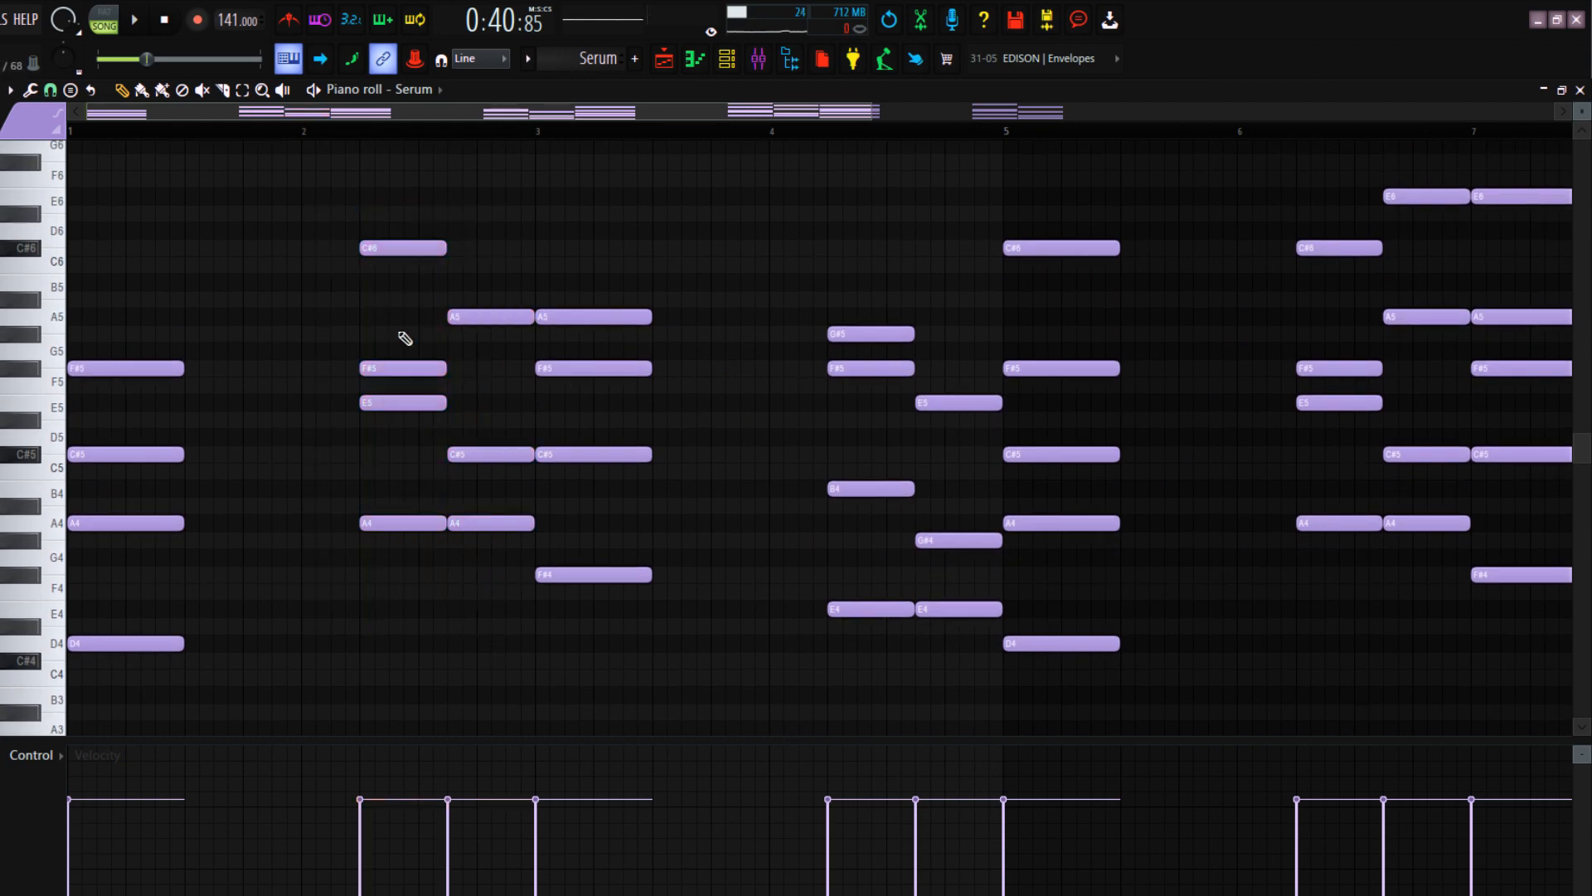
scroll(265, 549, "down", 1)
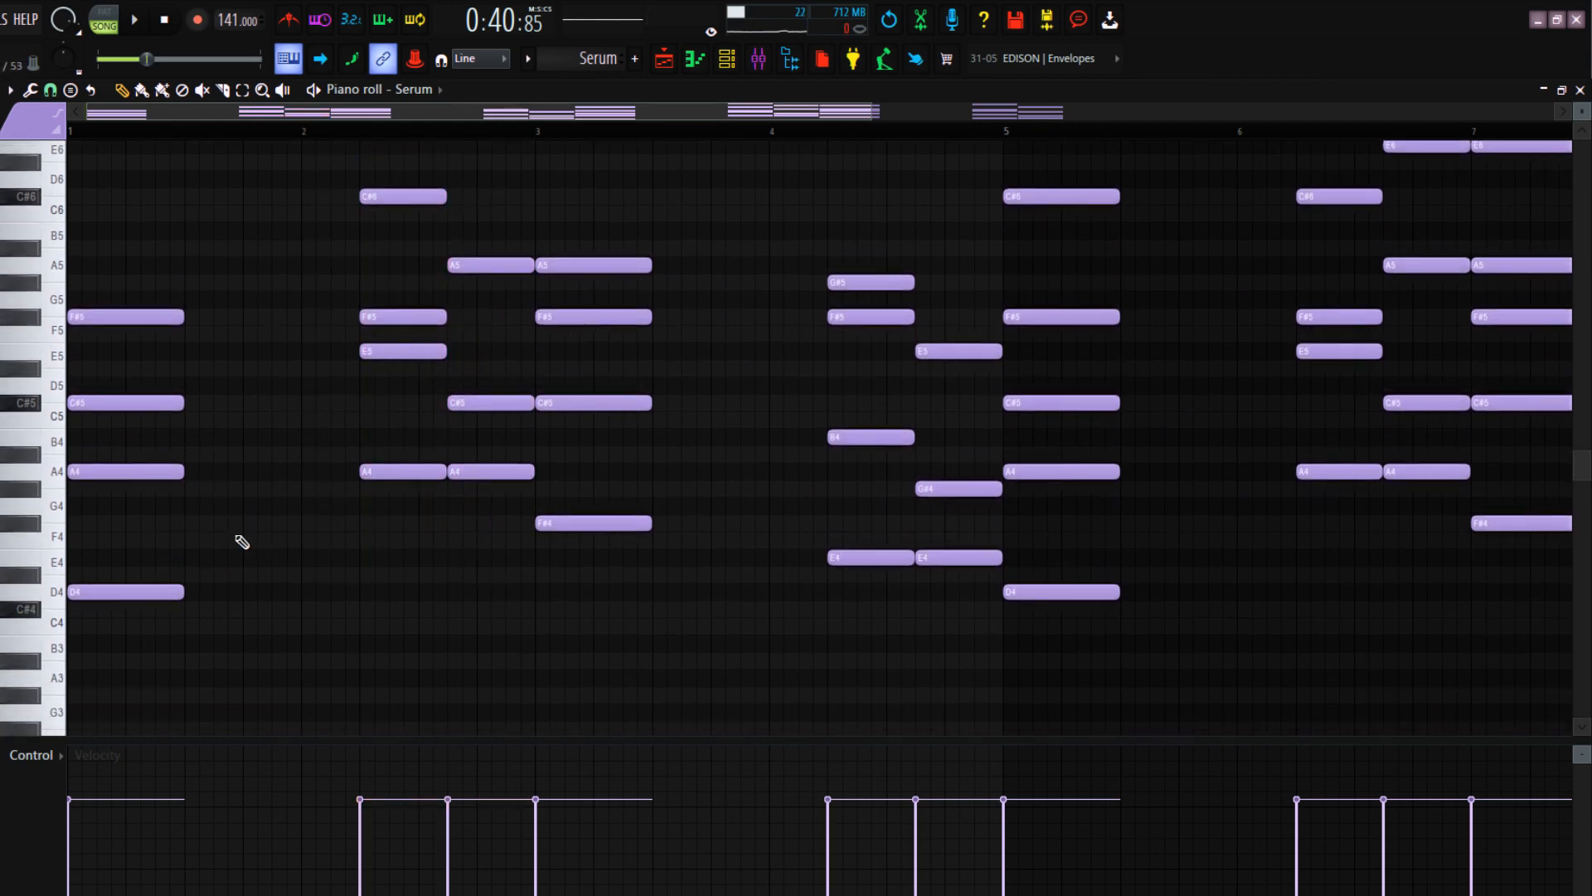
Try the first Serum chord's top note an octave lower at F#4, and return it to F#5
left_click_drag(103, 294, 119, 361)
key("ctrl+Down")
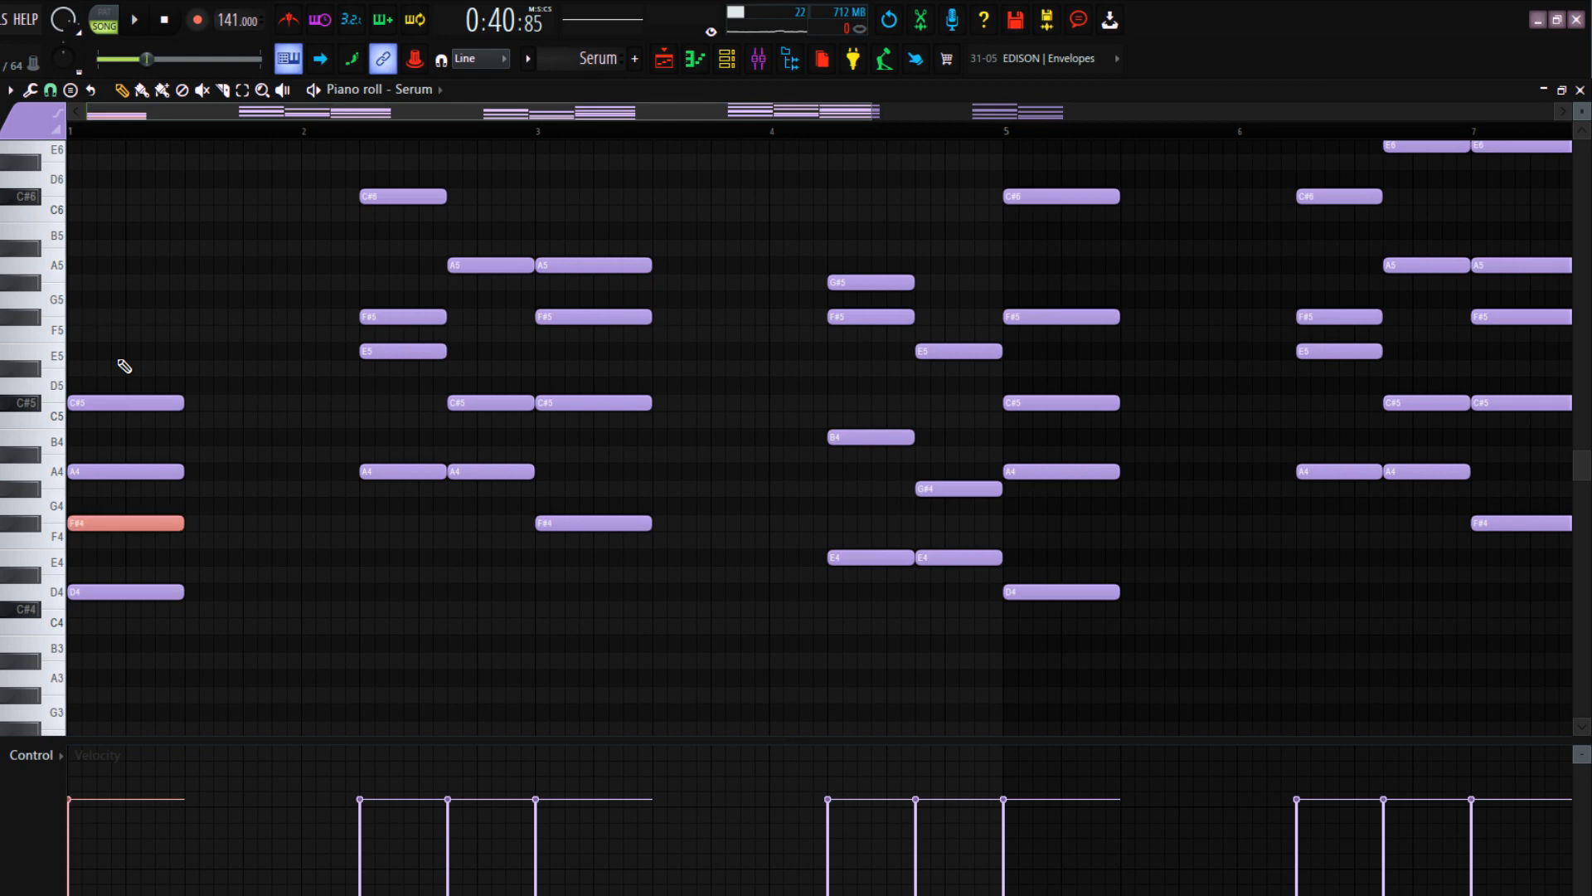
key("ctrl+Up")
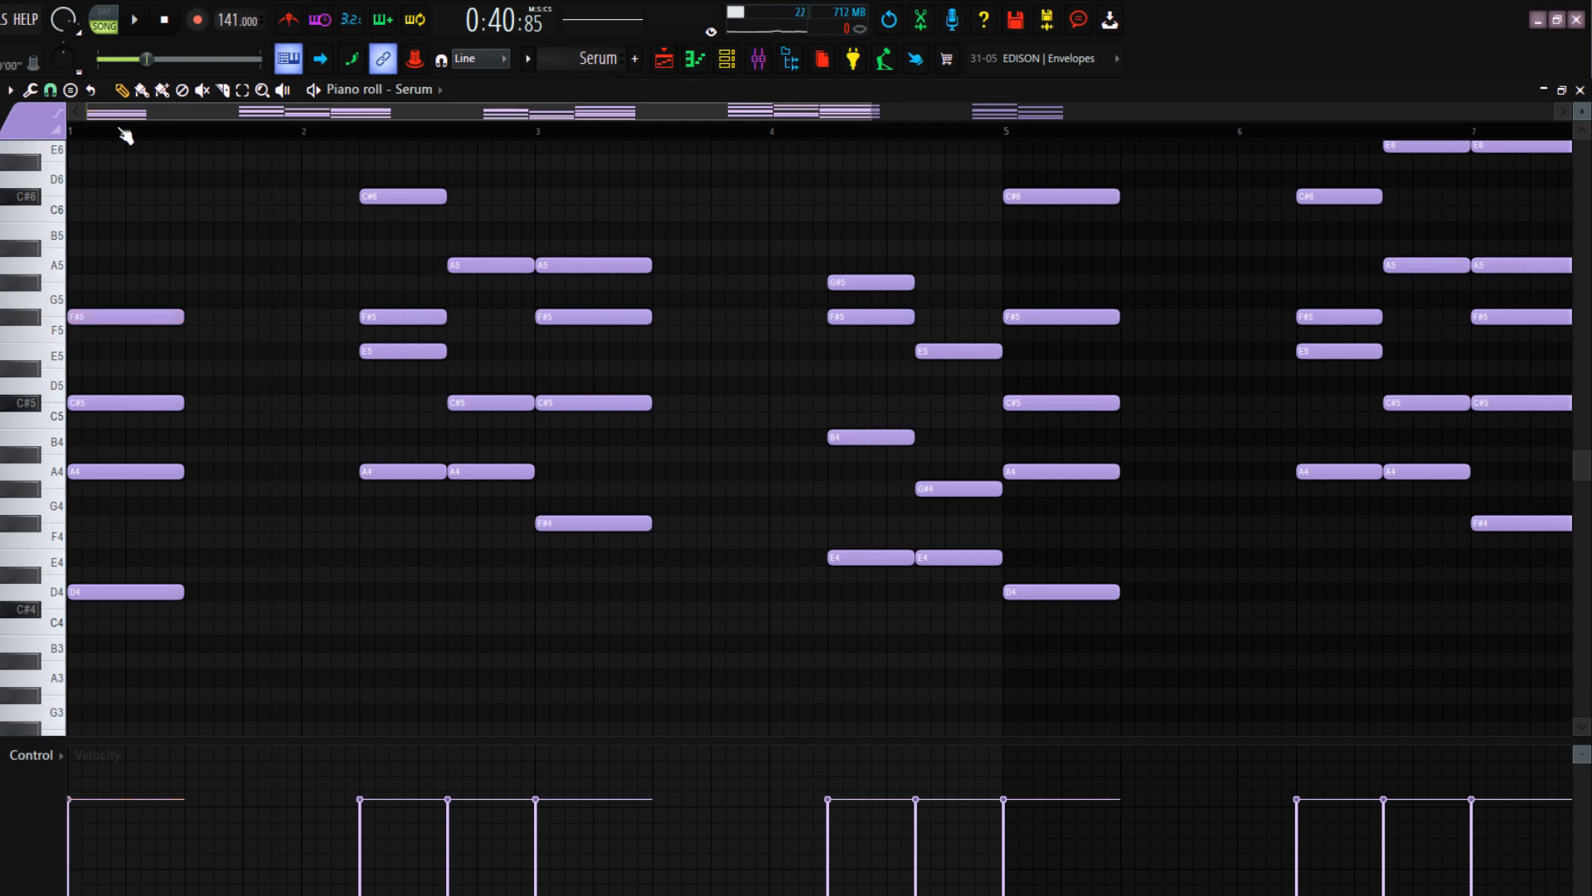
Play the soloed Serum chords in two passes, first from bar 1 and again from bar 5
scroll(578, 408, "down", 3)
scroll(311, 457, "up", 3)
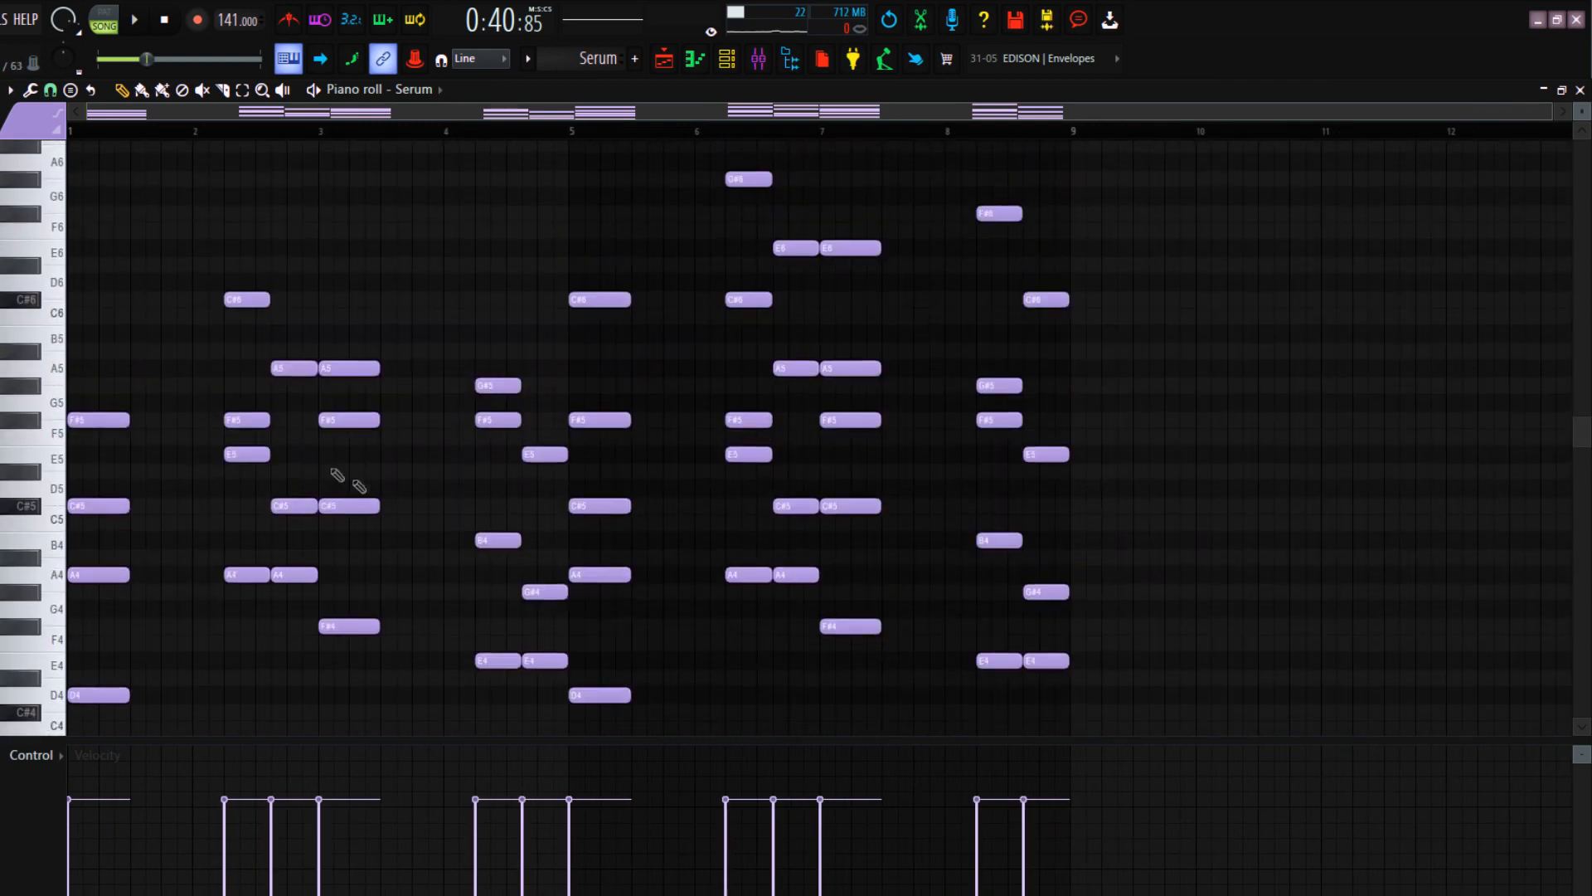
key("space")
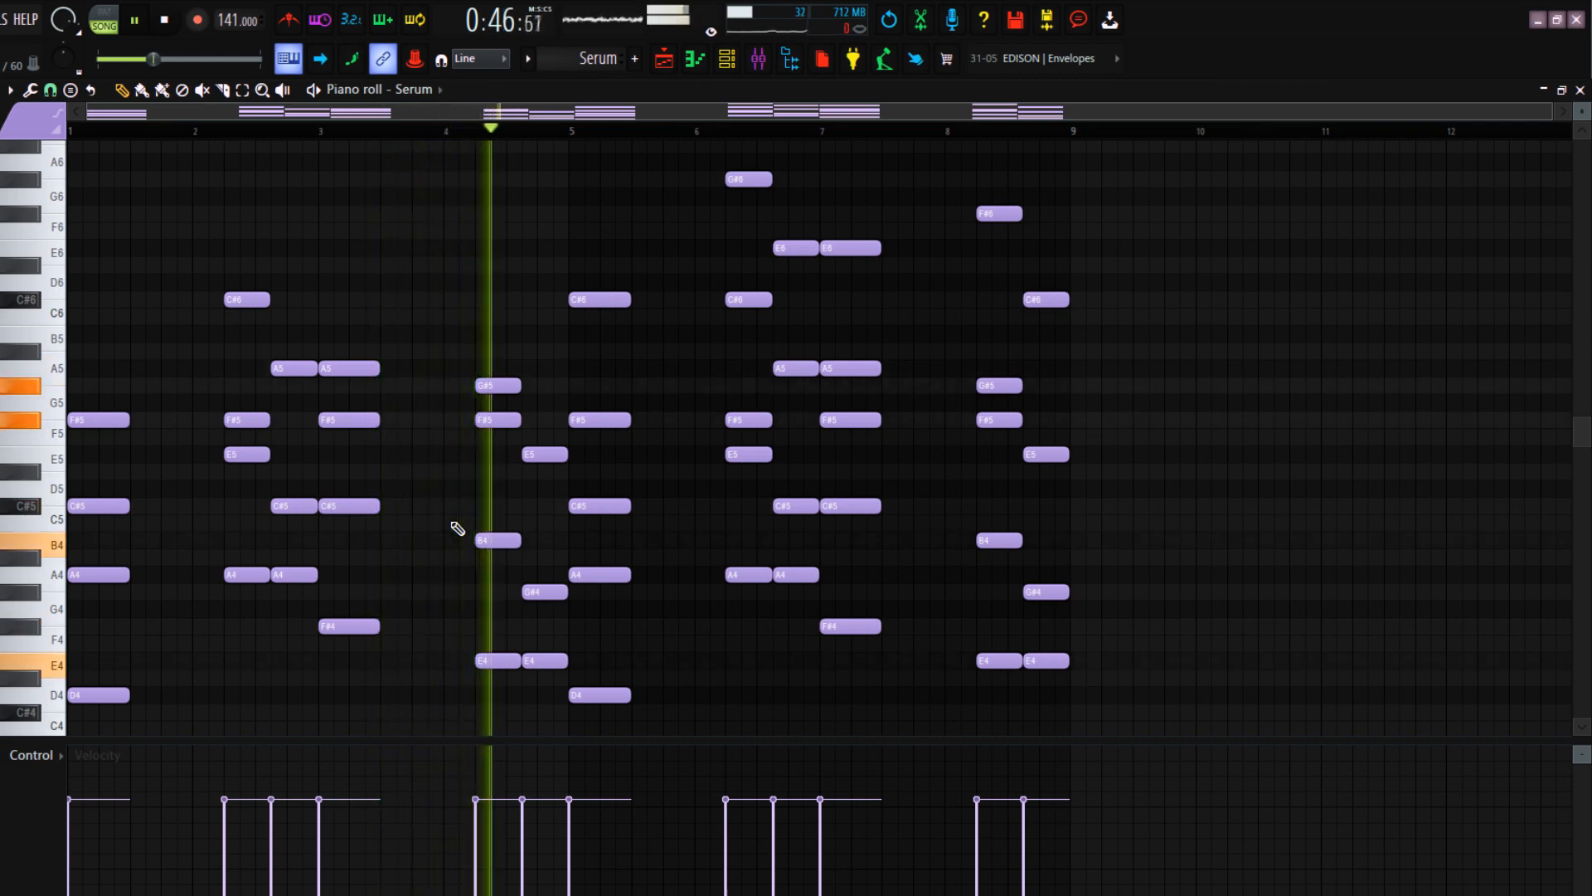
key("space")
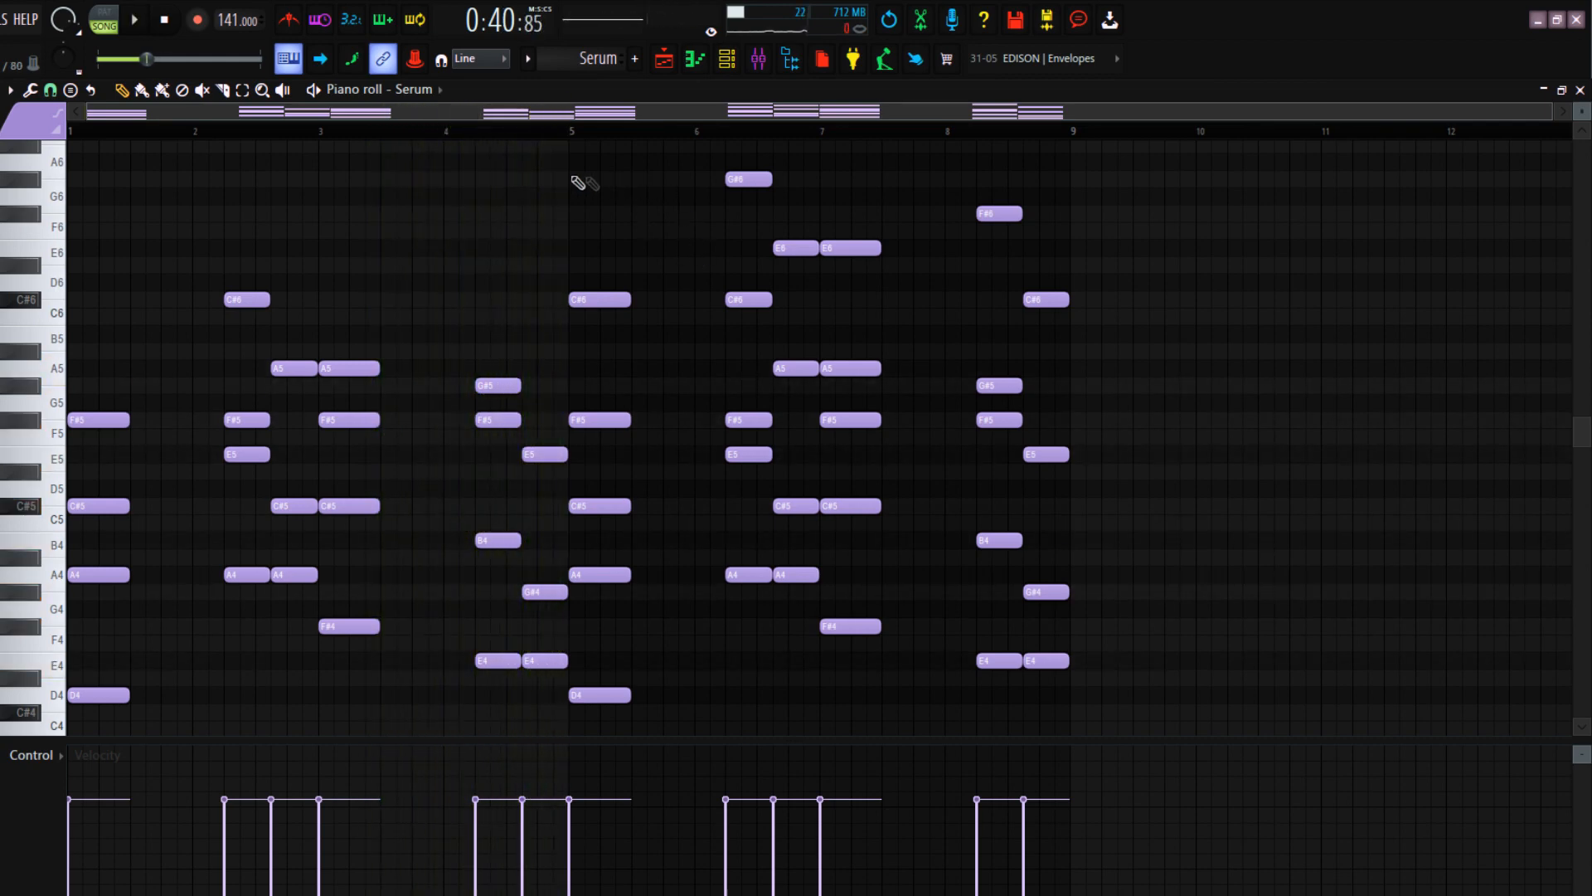
left_click(576, 137)
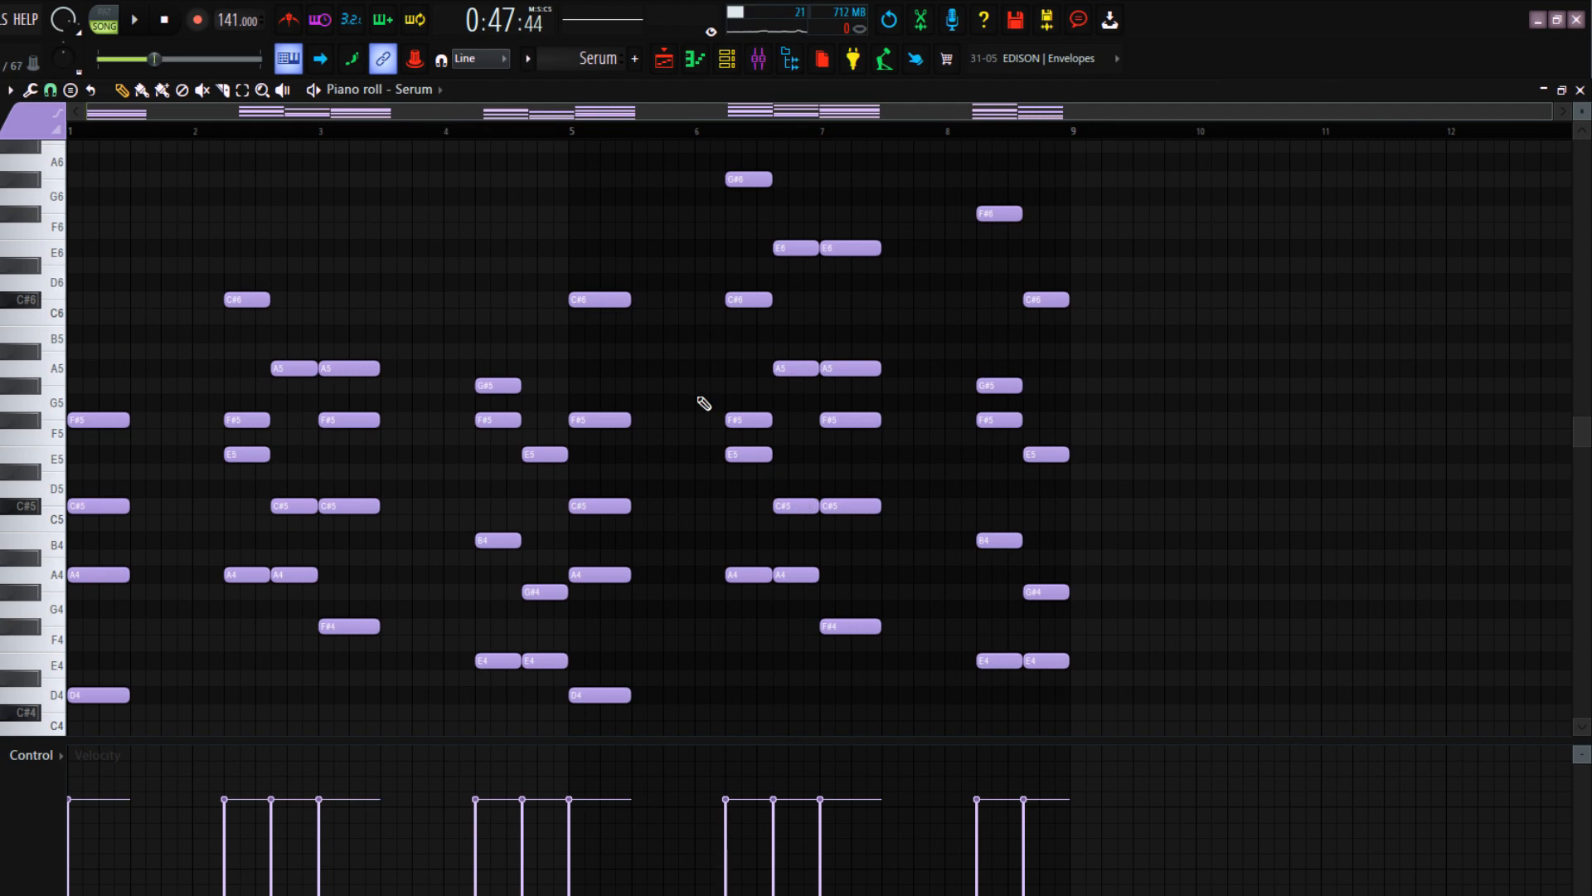
key("space")
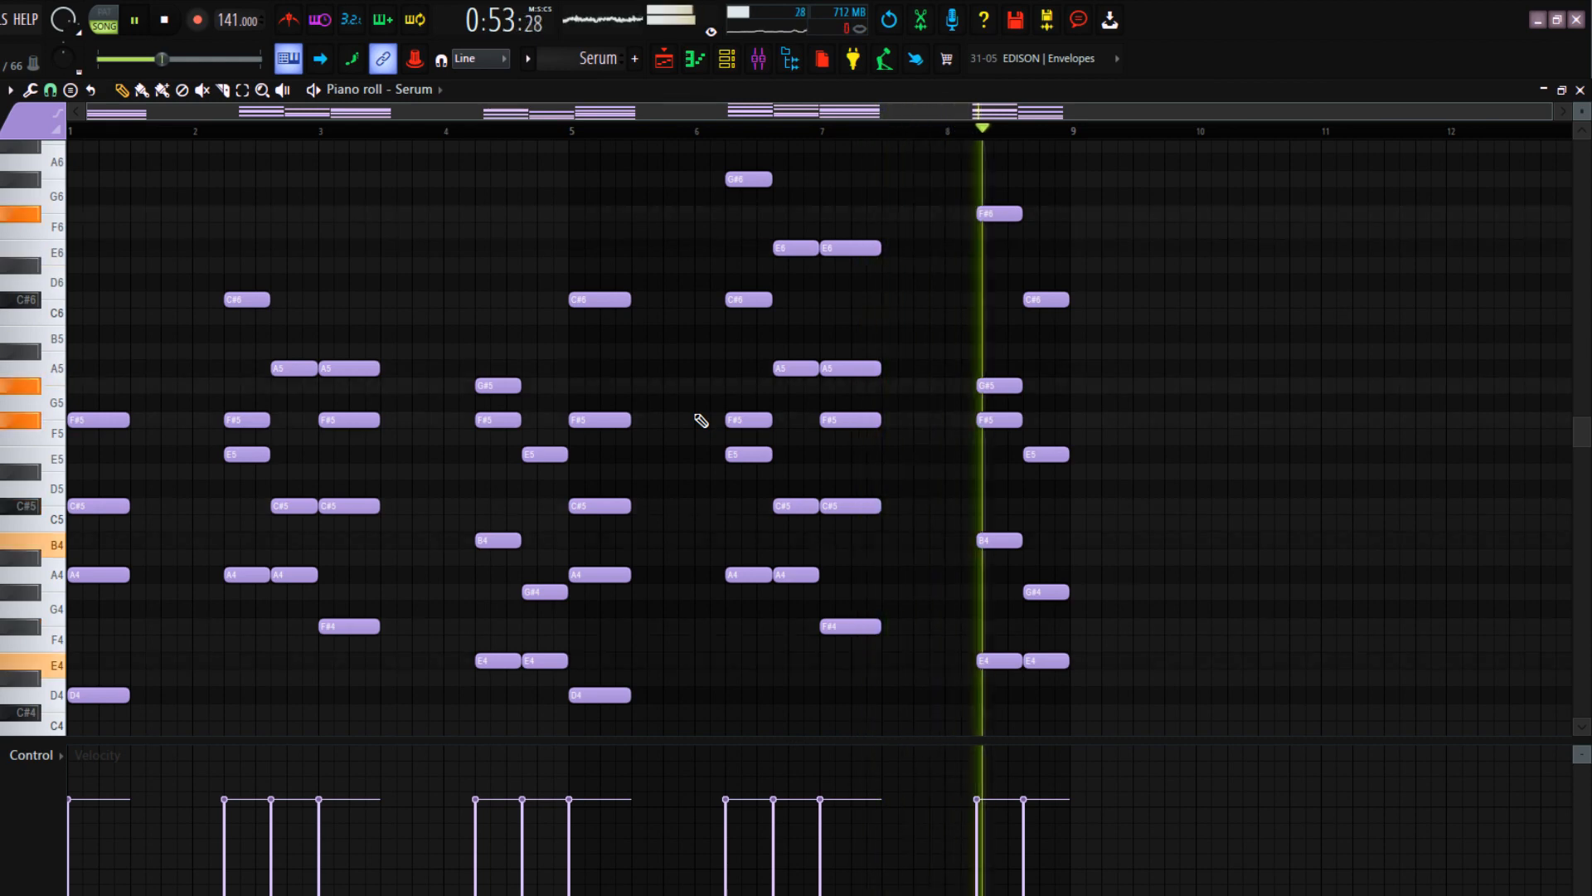
key("space")
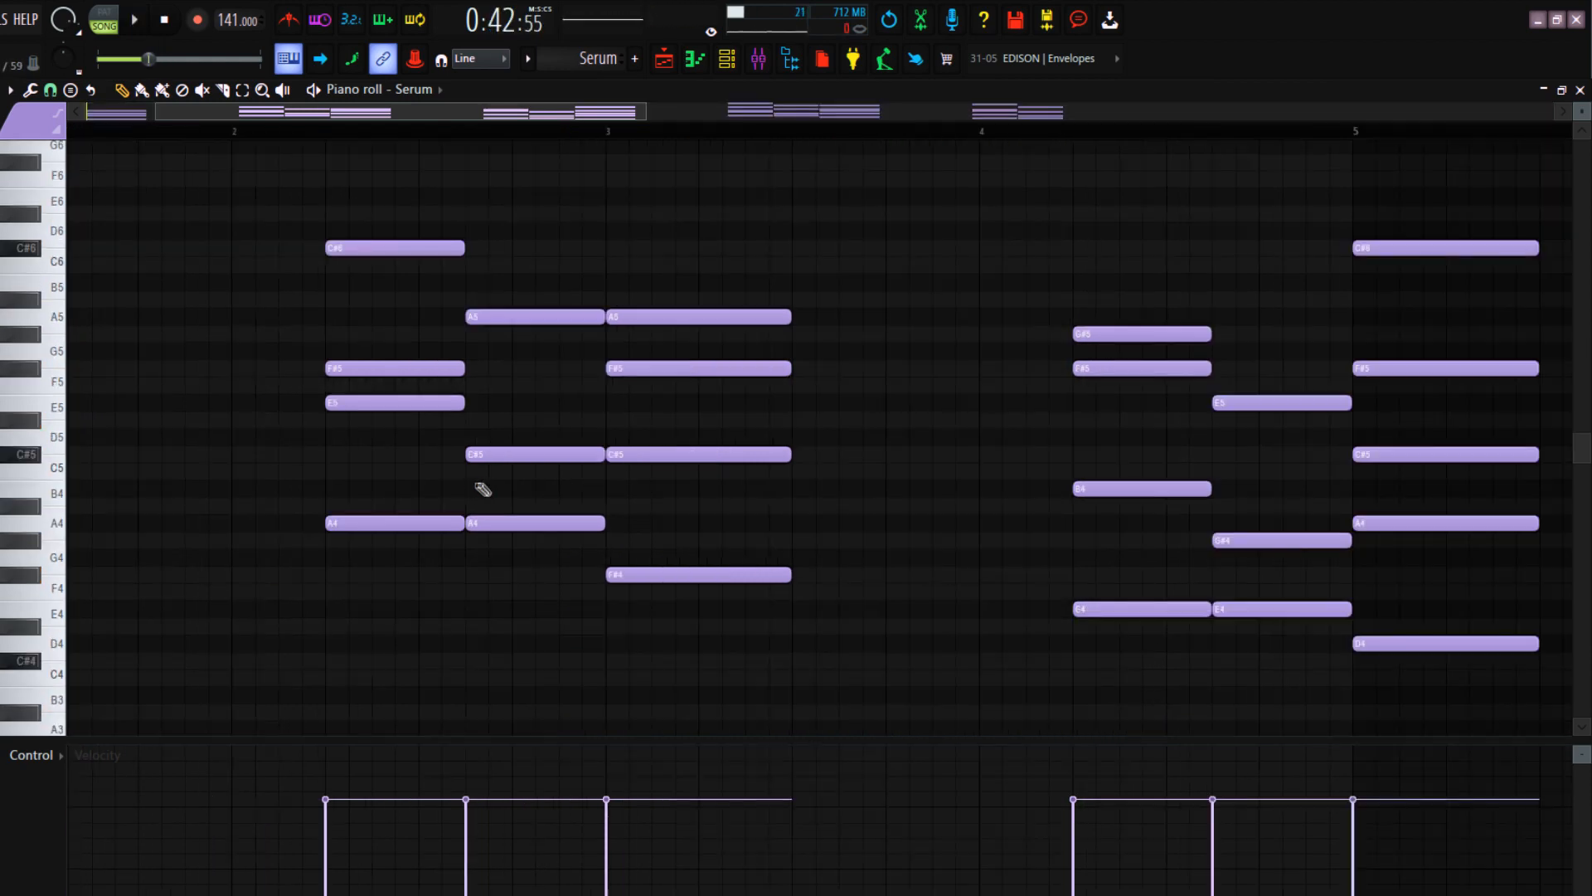
Try the top C#6 note of the first chord in bar 2 an octave lower, and return it to C#6
left_click_drag(413, 539, 507, 508)
left_click(521, 561, "ctrl")
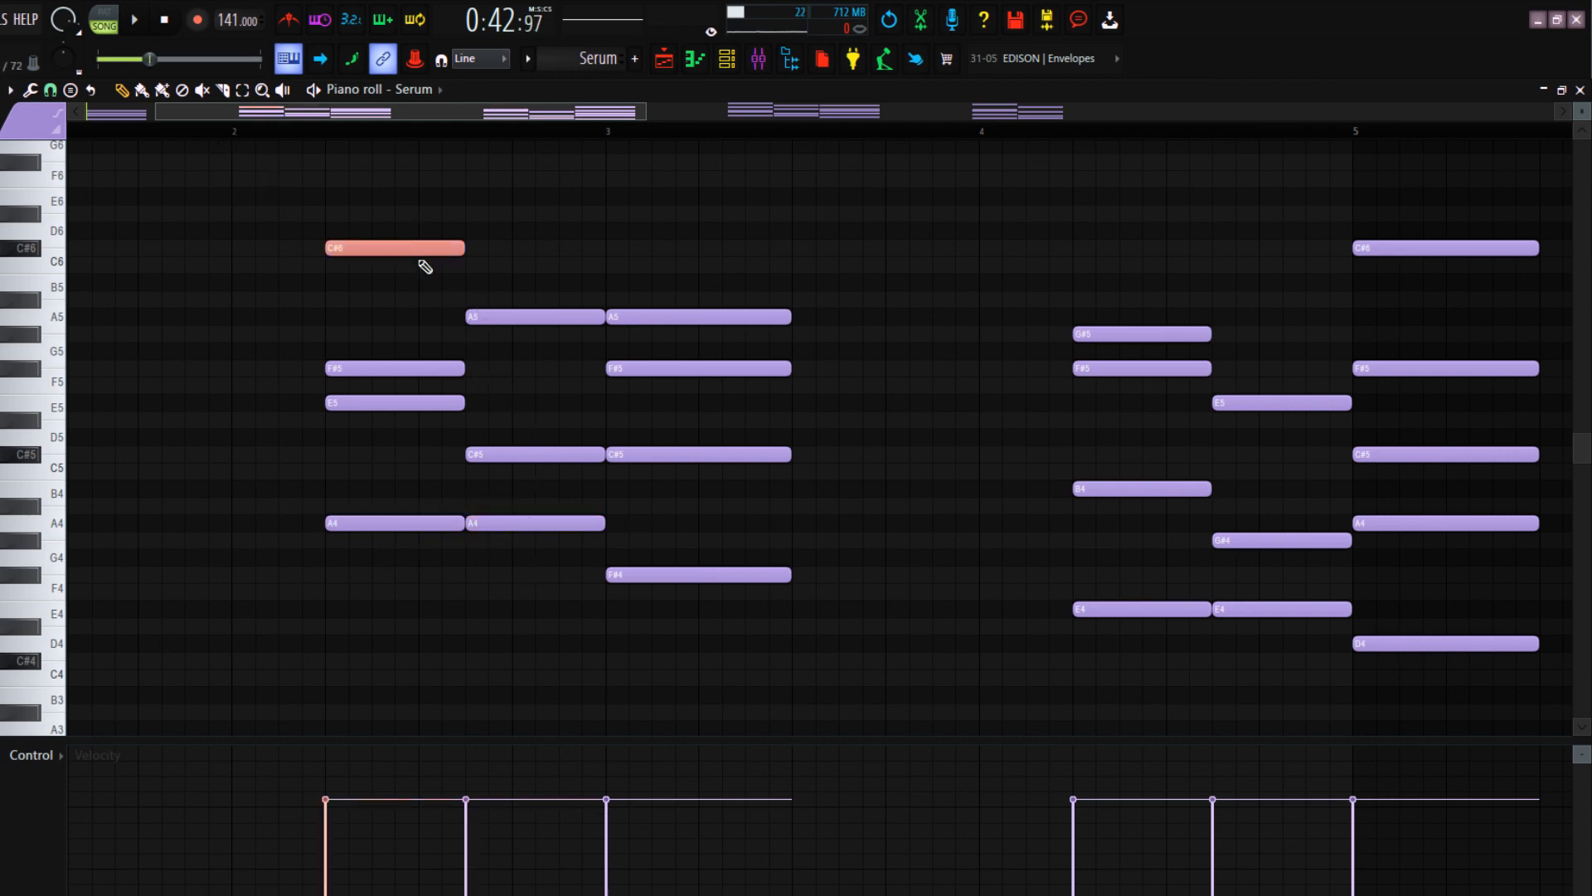
key("ctrl+Down")
key("ctrl+Up")
Highlight the Serum chords in bars 2 and 3 one after another and play that passage
left_click_drag(485, 278, 533, 587)
left_click_drag(396, 611, 415, 234)
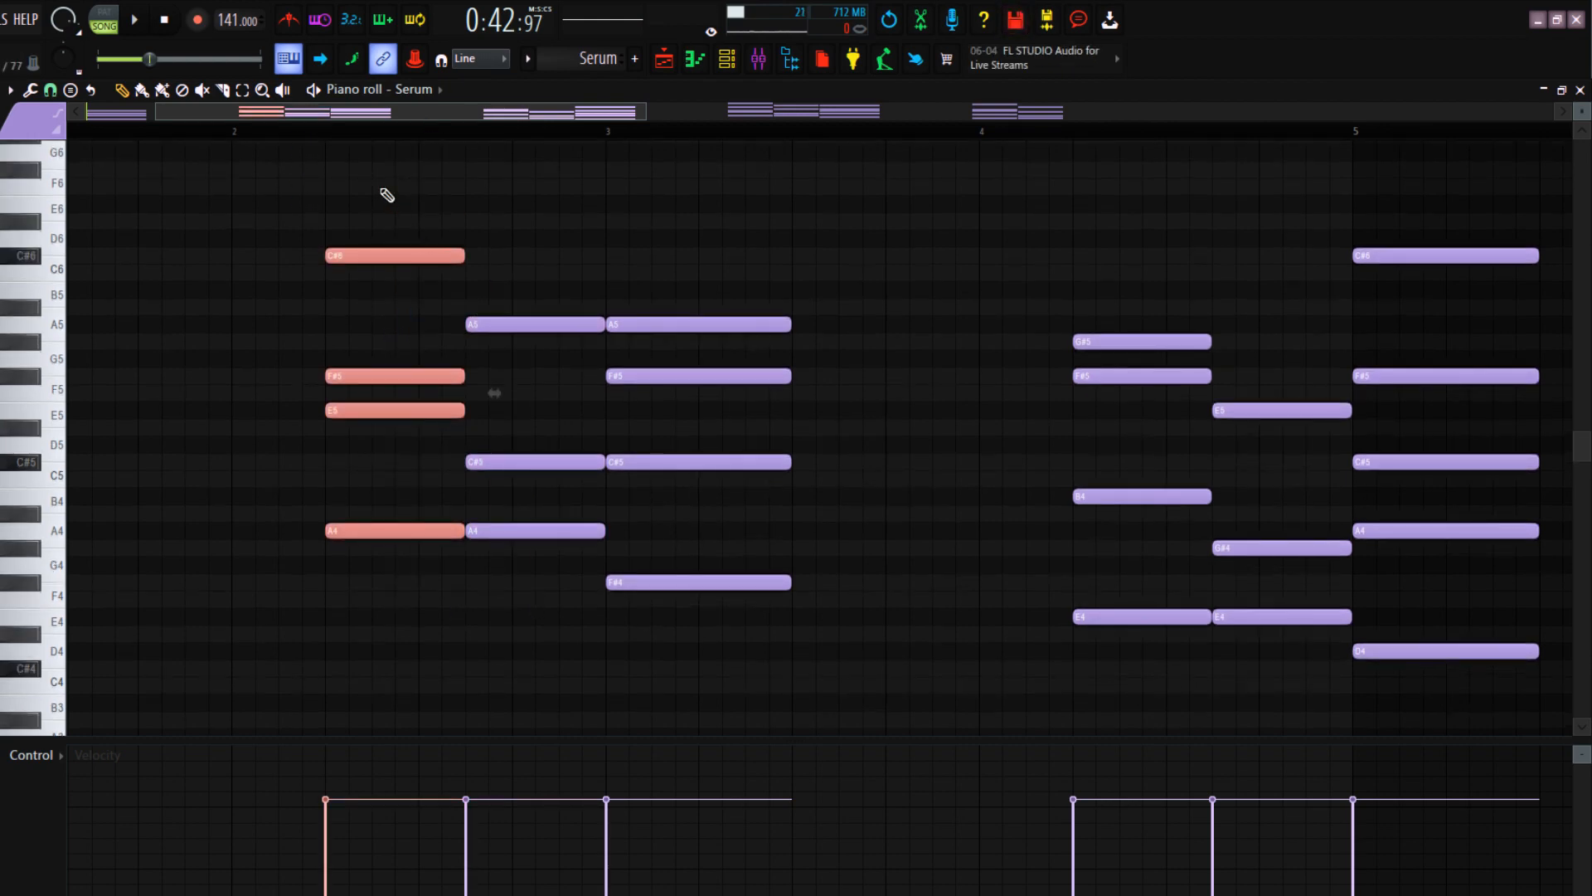
left_click_drag(726, 249, 778, 674)
scroll(778, 668, "down", 3)
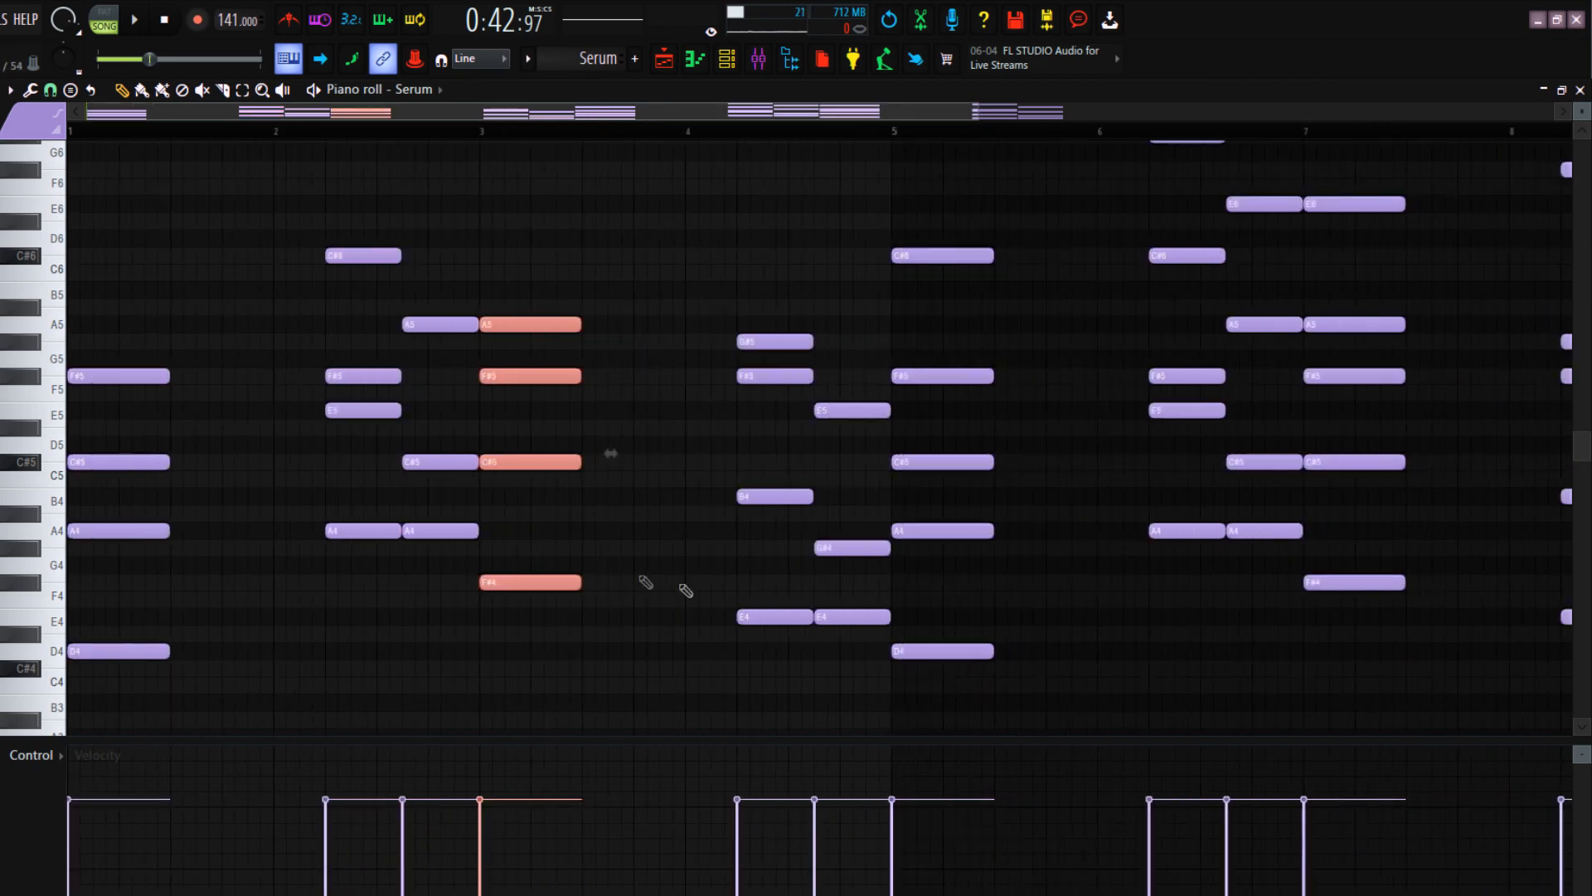
key("space")
left_click(435, 608, "ctrl")
scroll(434, 609, "down", 2)
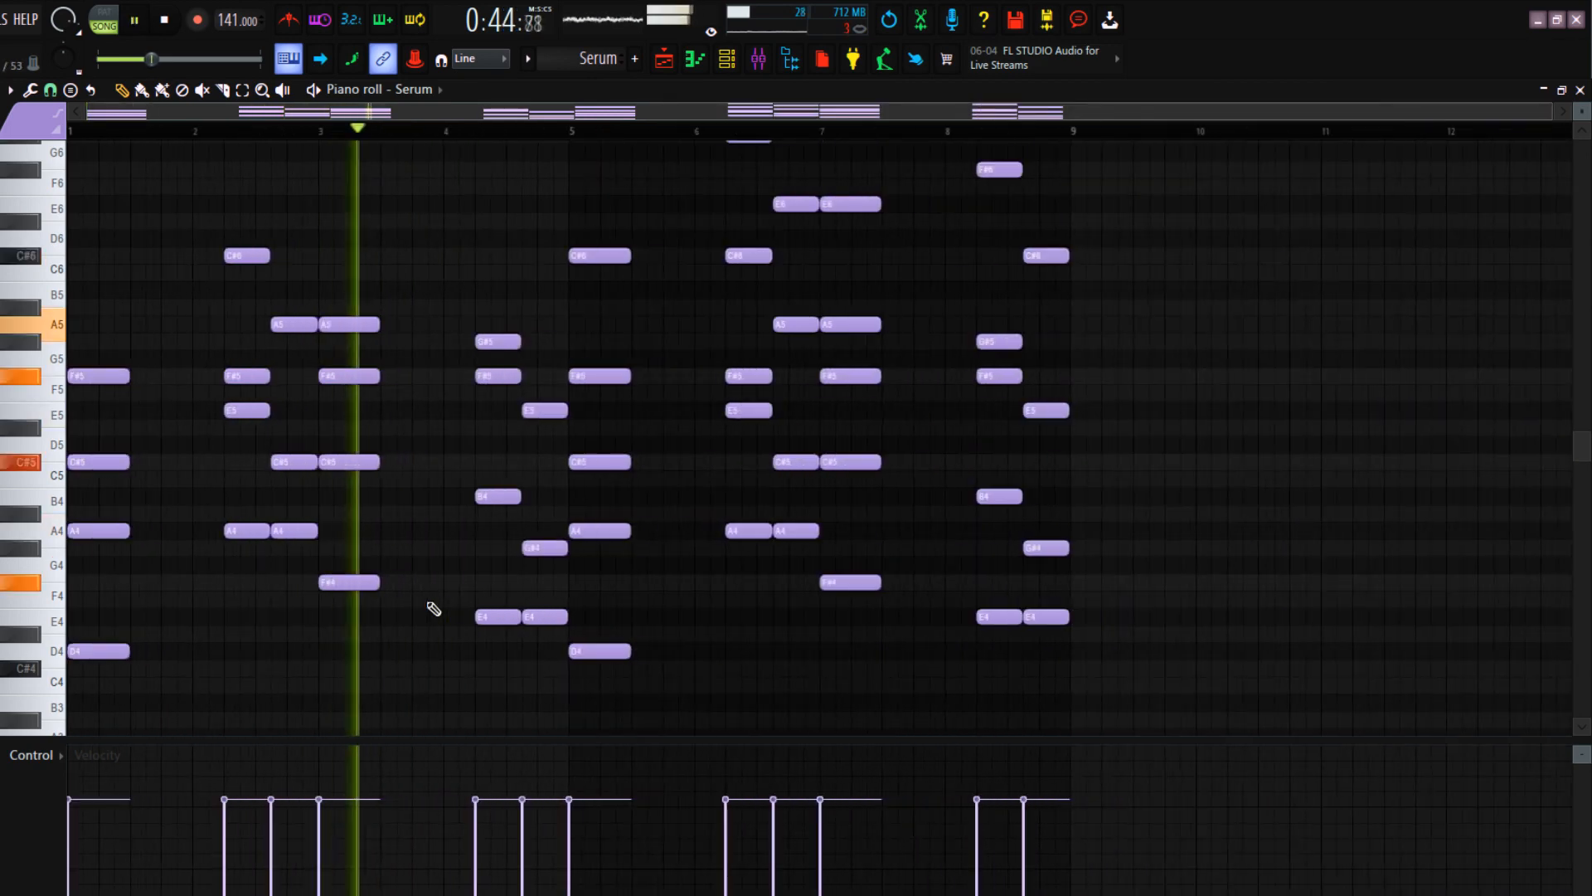
key("space")
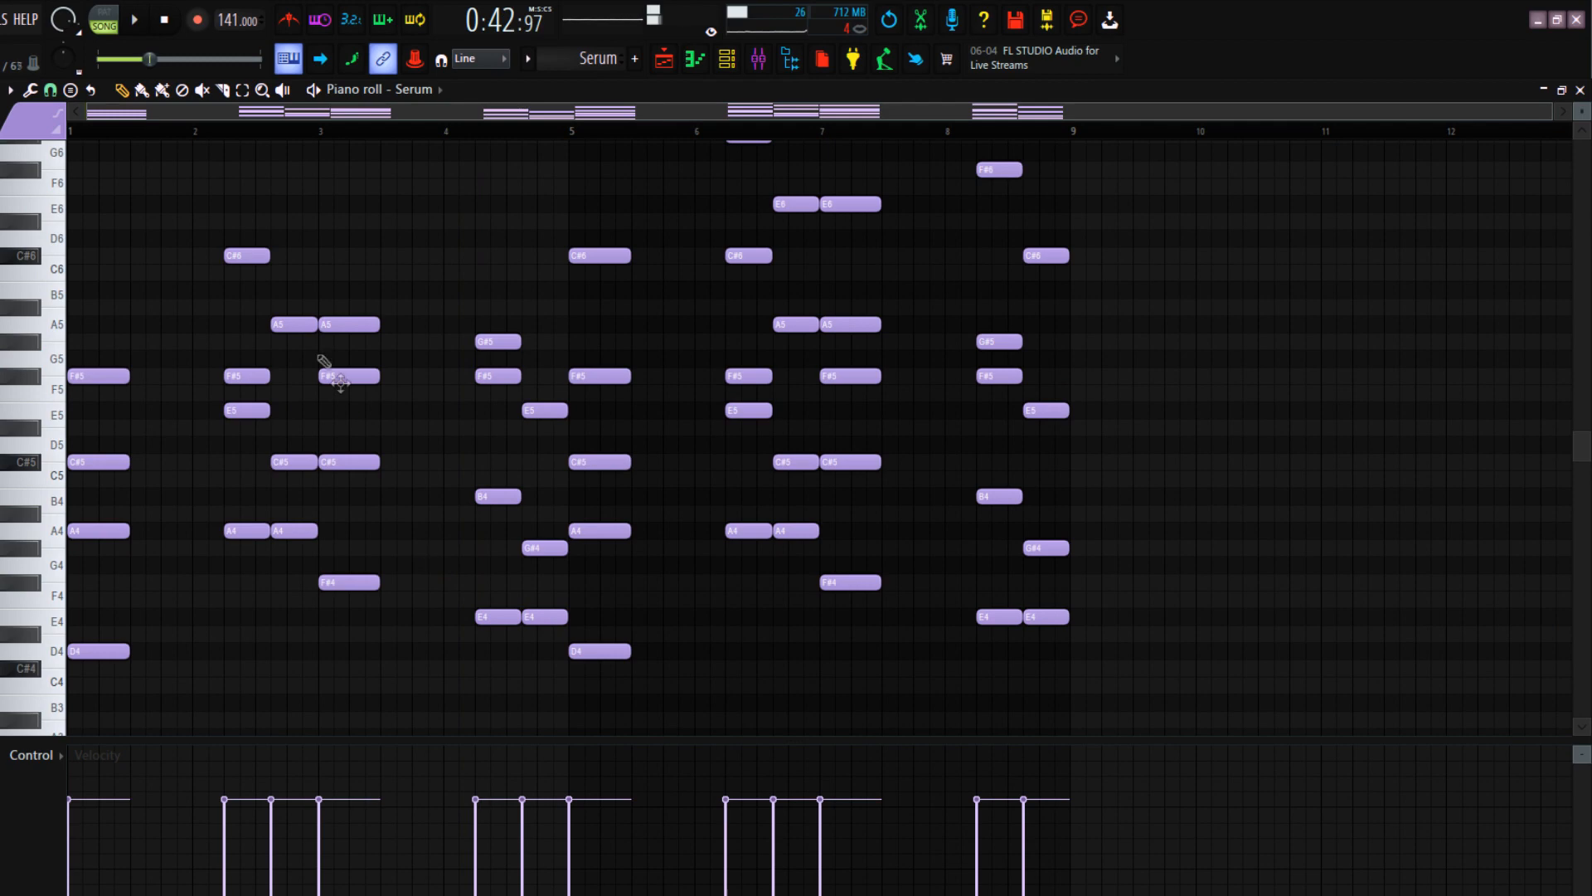
Highlight the second chord of bar 2, and play the Serum pattern from around bar 5
left_click_drag(306, 283, 286, 621)
scroll(287, 414, "up", 2)
scroll(289, 414, "down", 2)
left_click(290, 415, "ctrl")
scroll(712, 502, "up", 3)
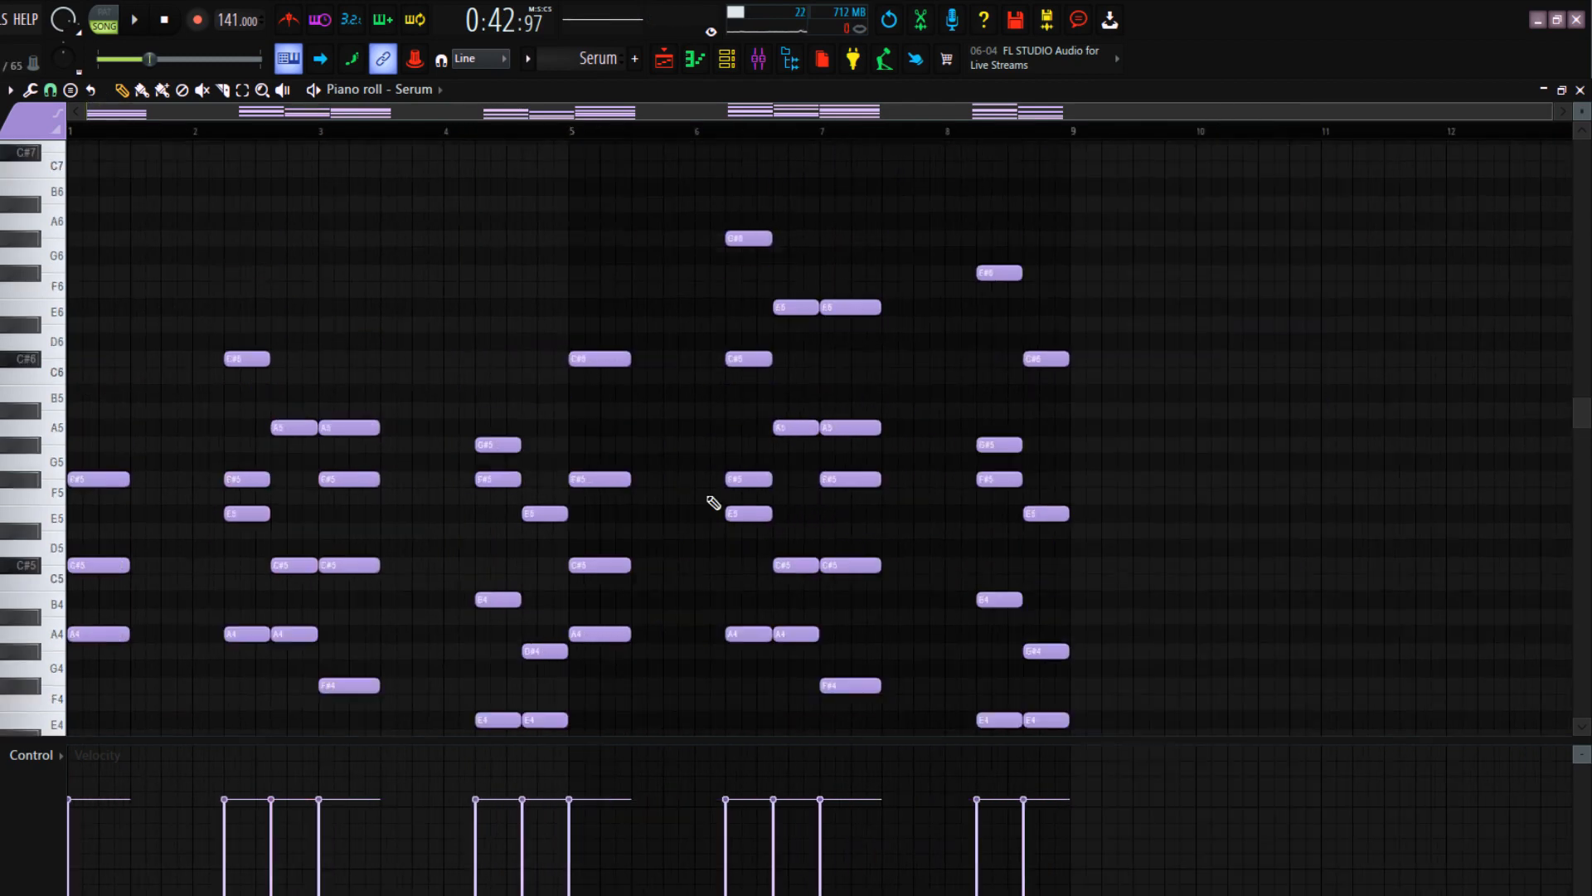
scroll(711, 501, "down", 3)
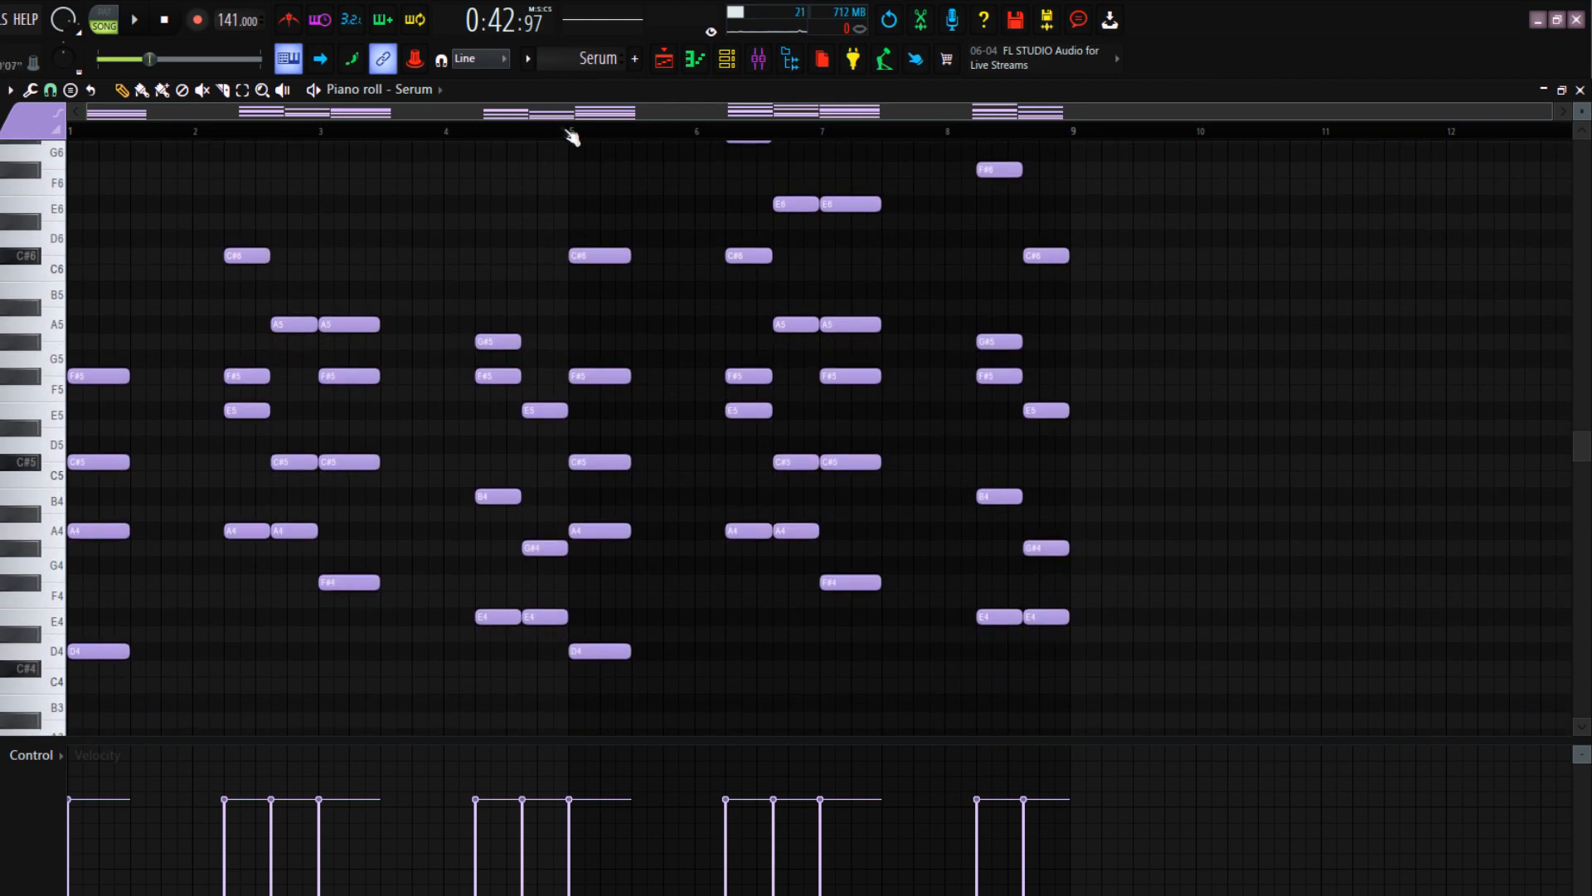
key("space")
key("space")
key("space")
key("space")
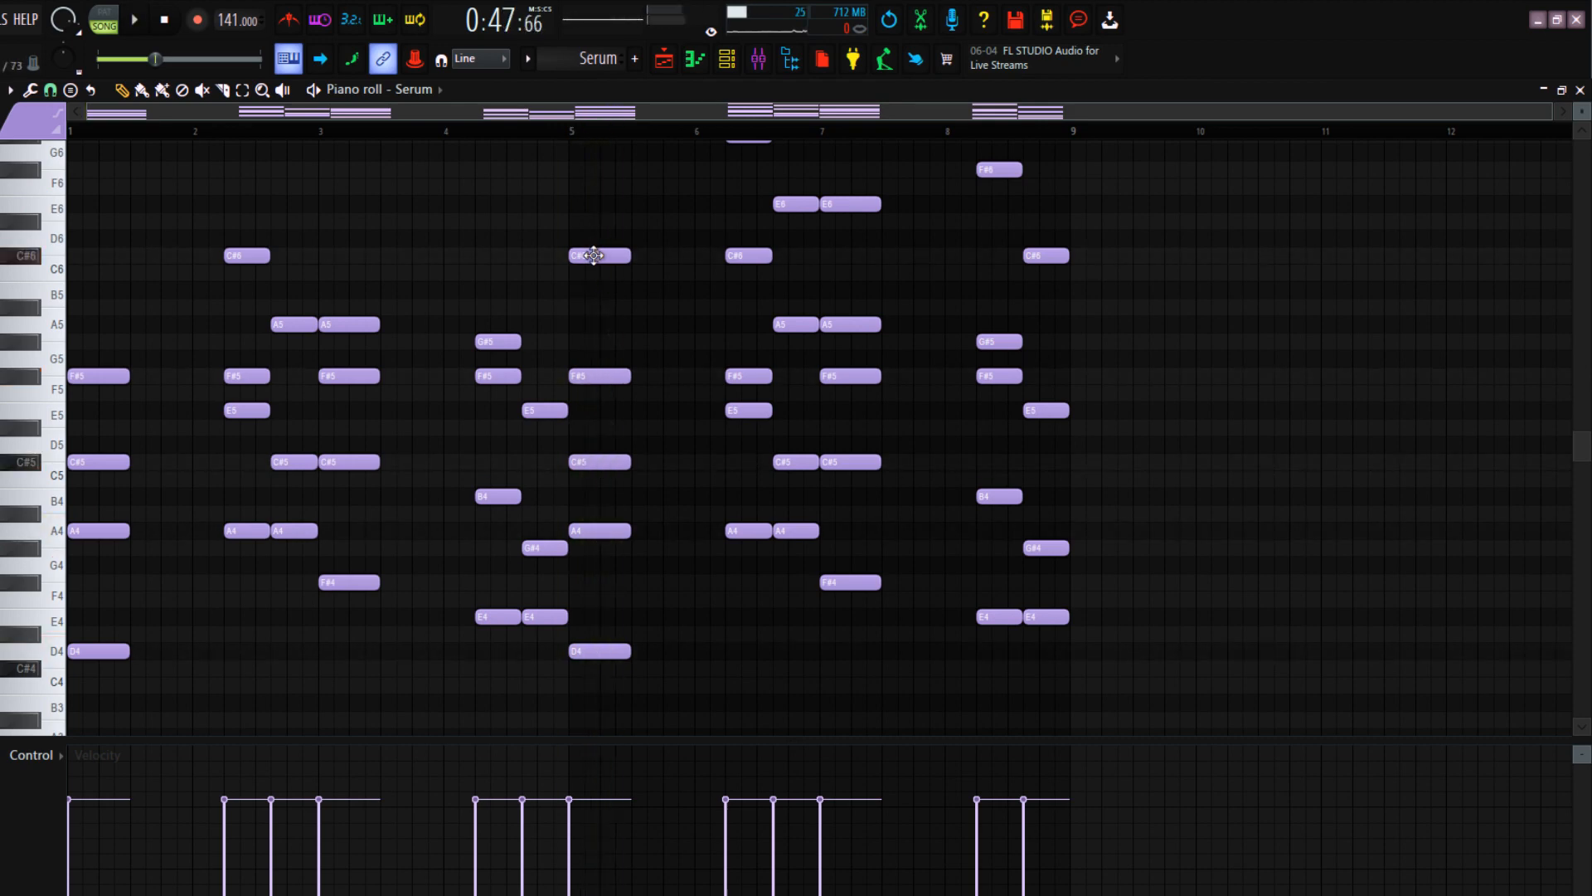
Try the top G#6 note of the chord in bar 6 in lower octaves, return it to G#6, and play the passage briefly
scroll(719, 365, "up", 2)
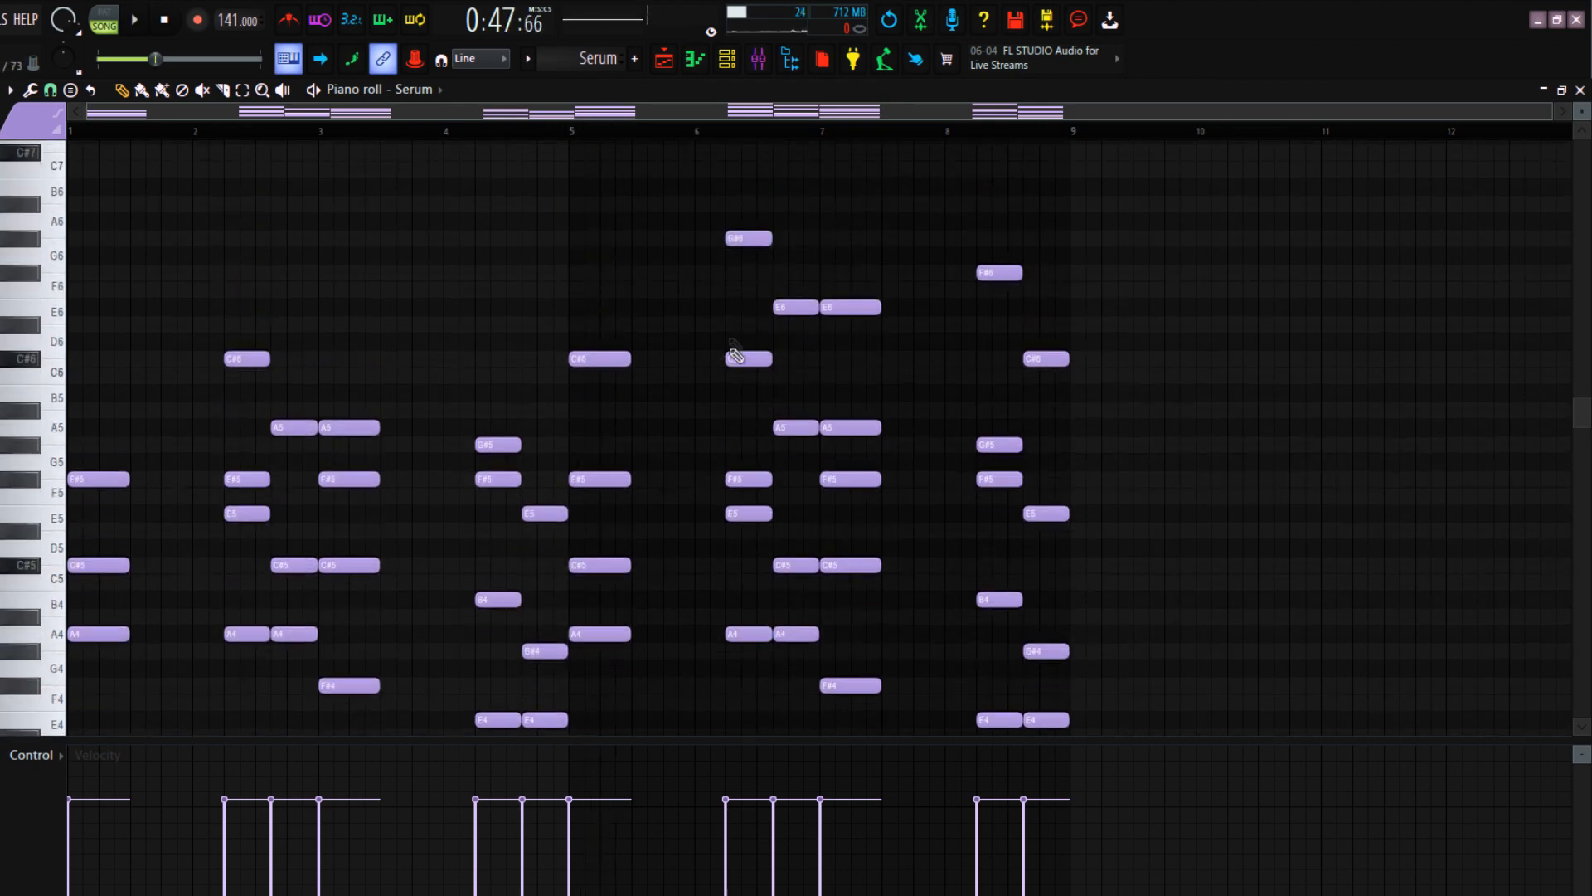
left_click(741, 238)
key("ctrl+Down")
key("ctrl+Down")
key("ctrl+Up")
key("ctrl+Up")
key("space")
key("space")
key("F6")
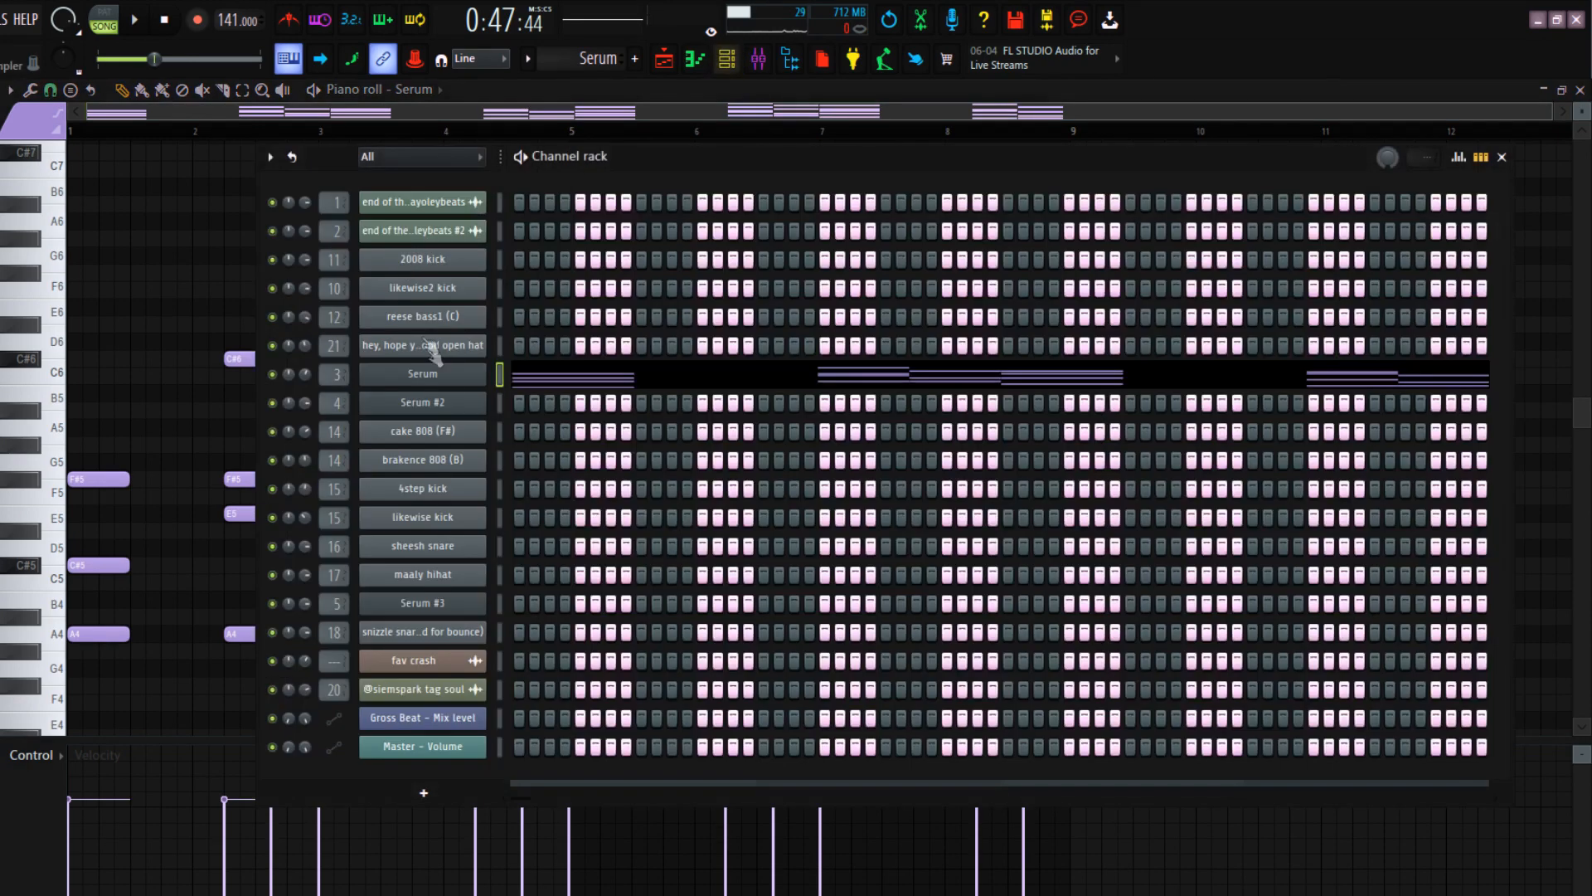
key("F6")
scroll(622, 202, "down", 3)
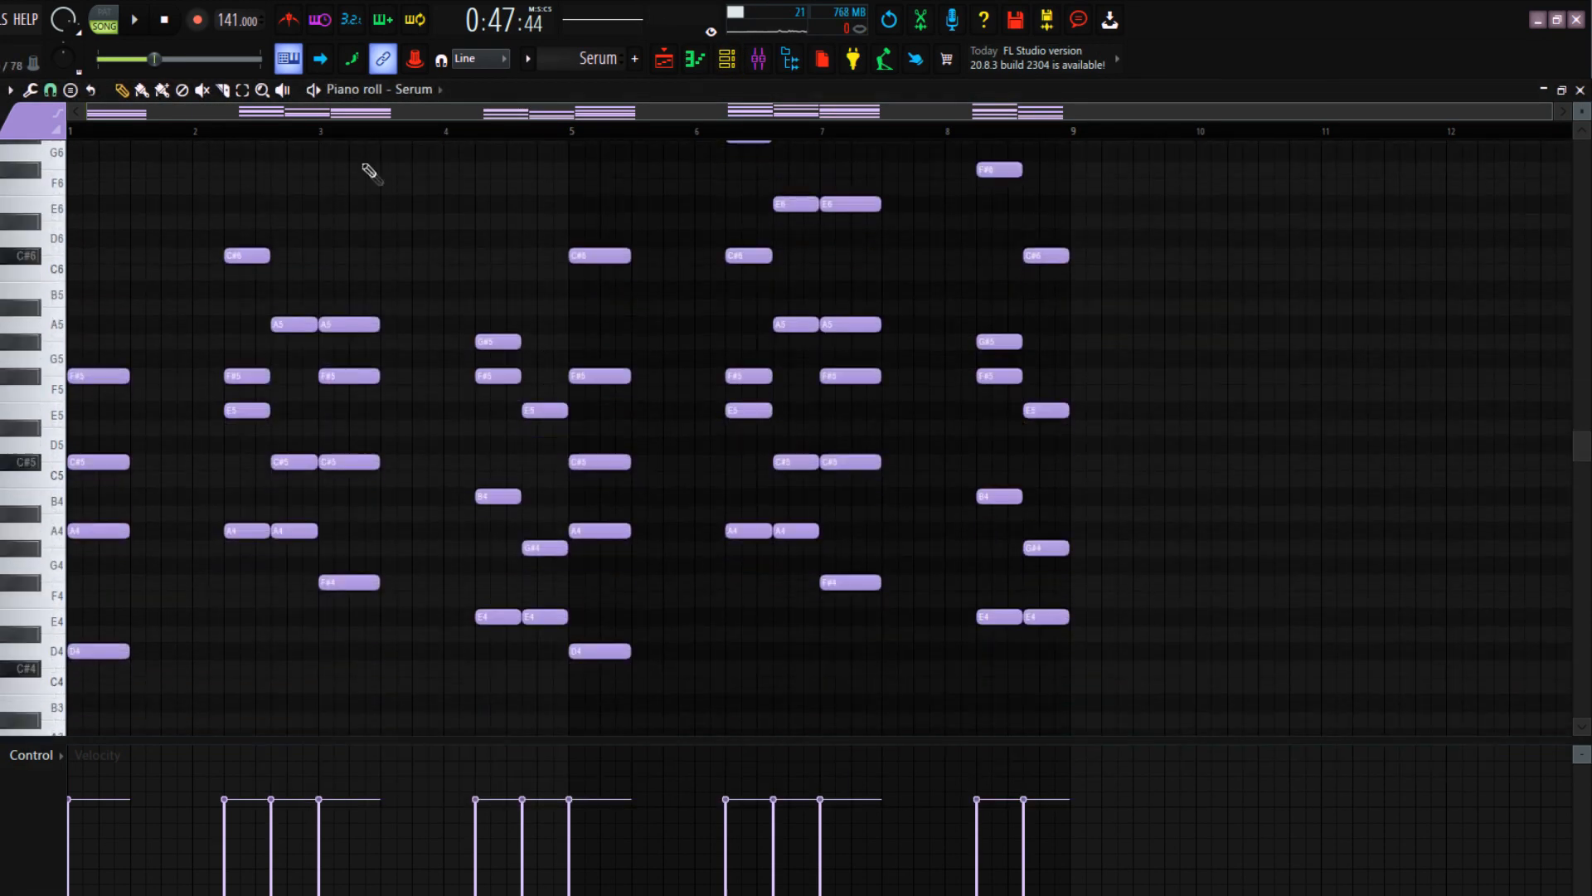
Open the Serum #3 pattern from Track 5 in the playlist and play its melody soloed from bar 25
left_click(663, 60)
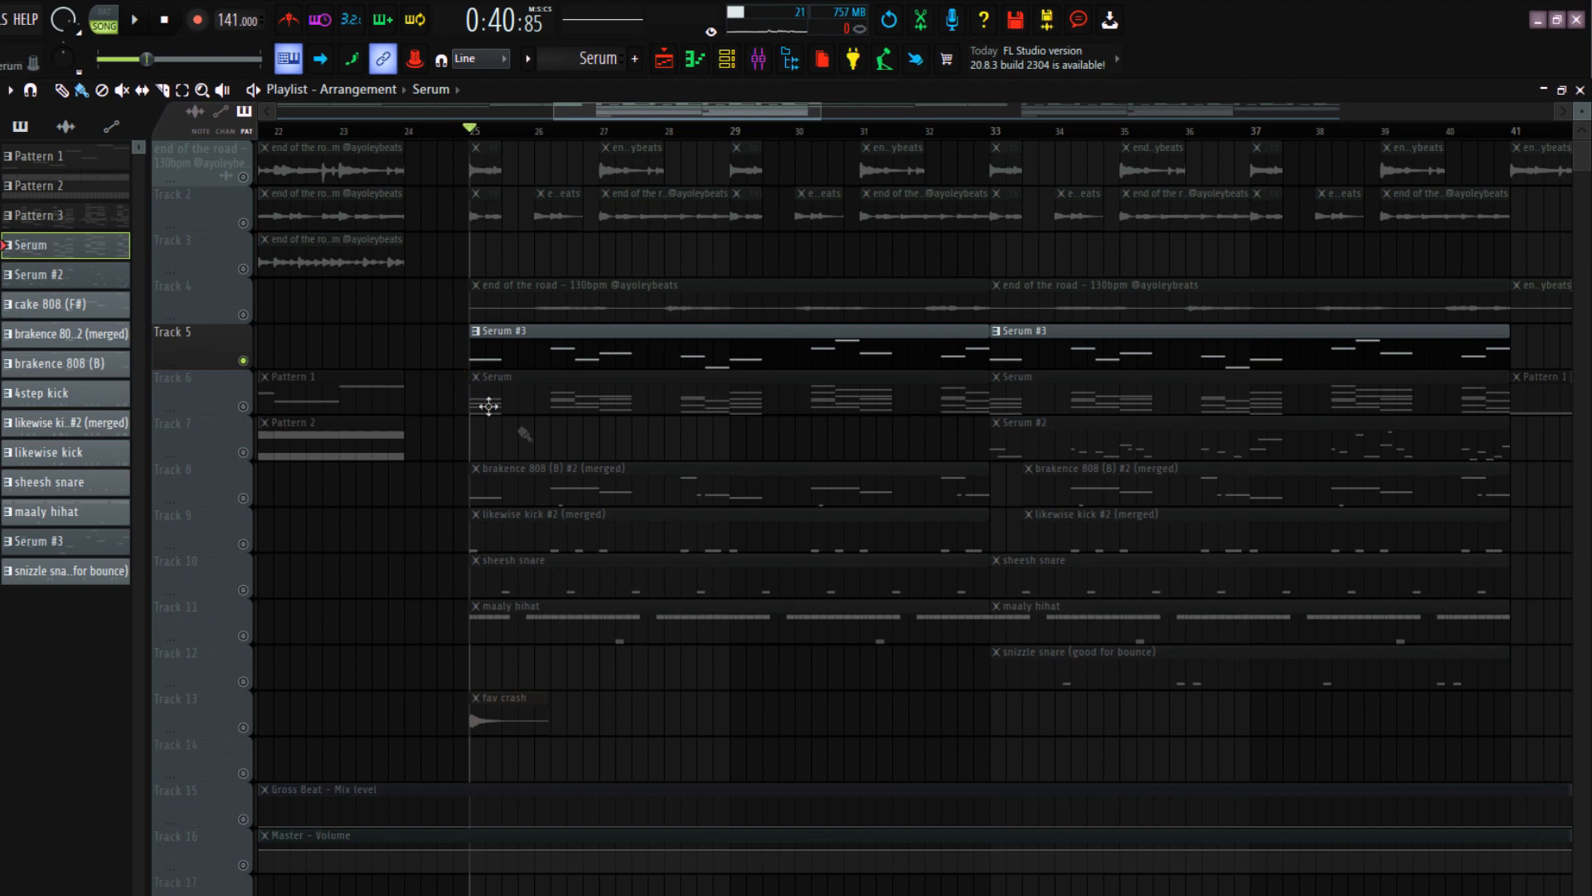
double_click(564, 354)
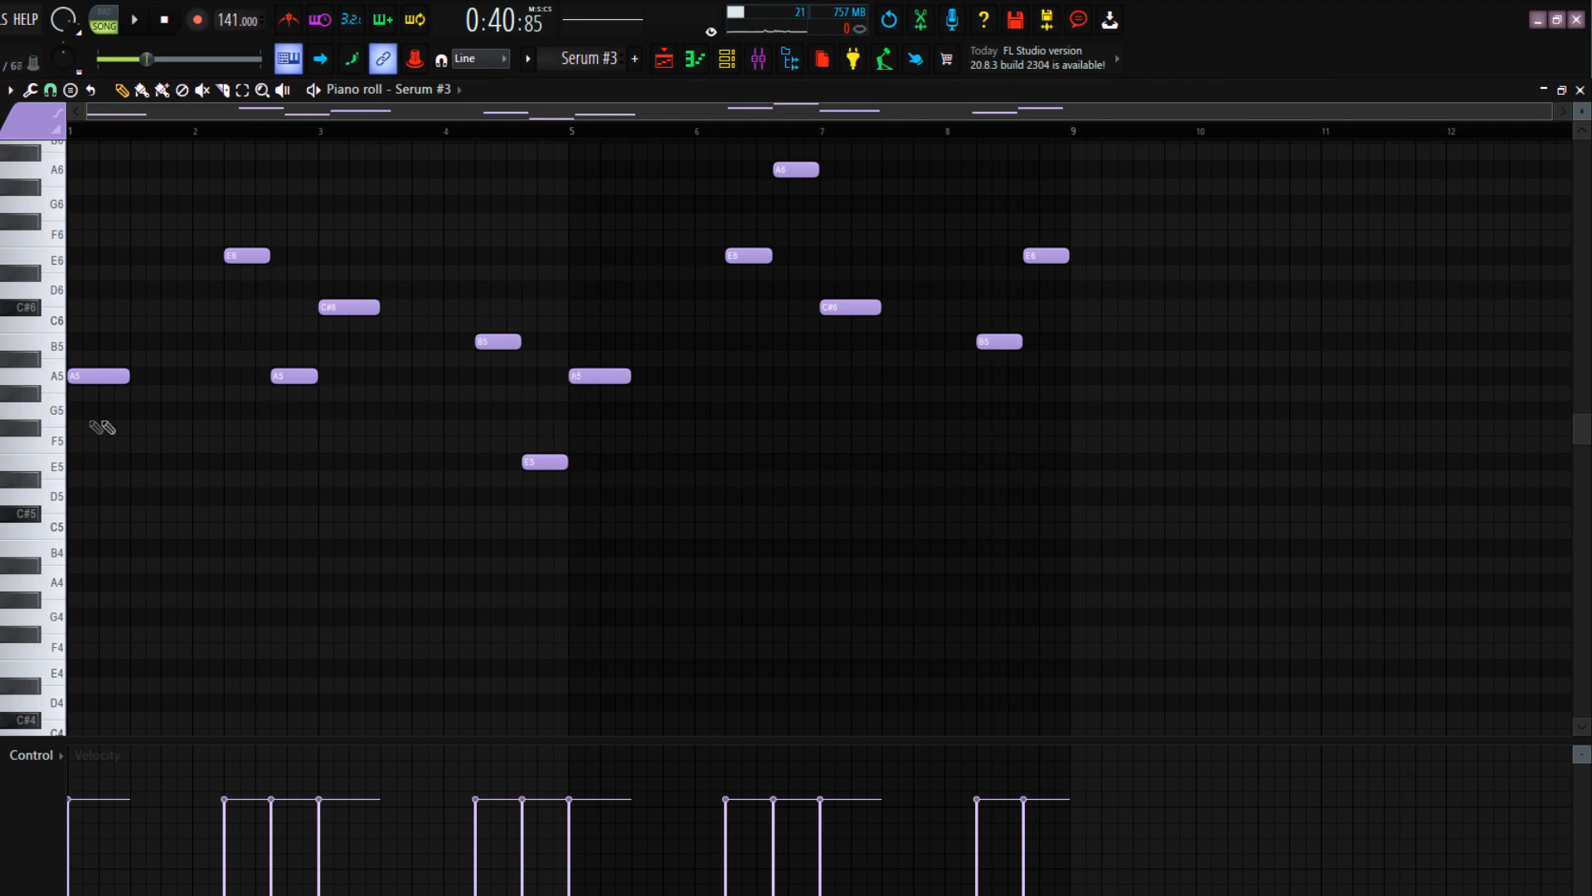
key("space")
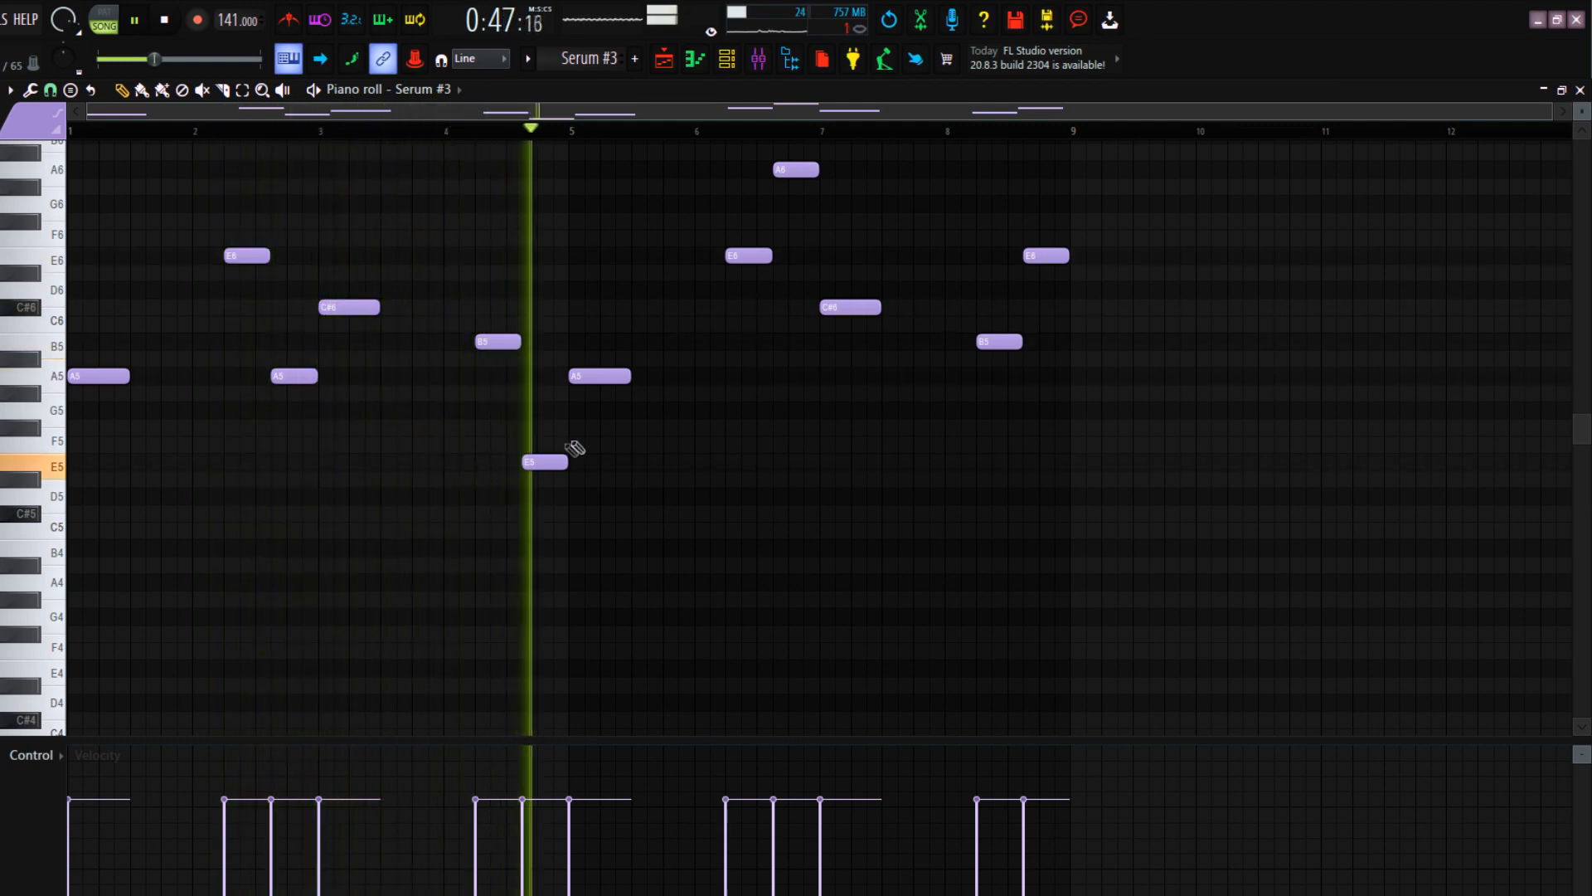
key("space")
Highlight the first melody notes of the phrases in bars 2 and 4, and the second note of each phrase through bar 8
scroll(662, 257, "up", 5)
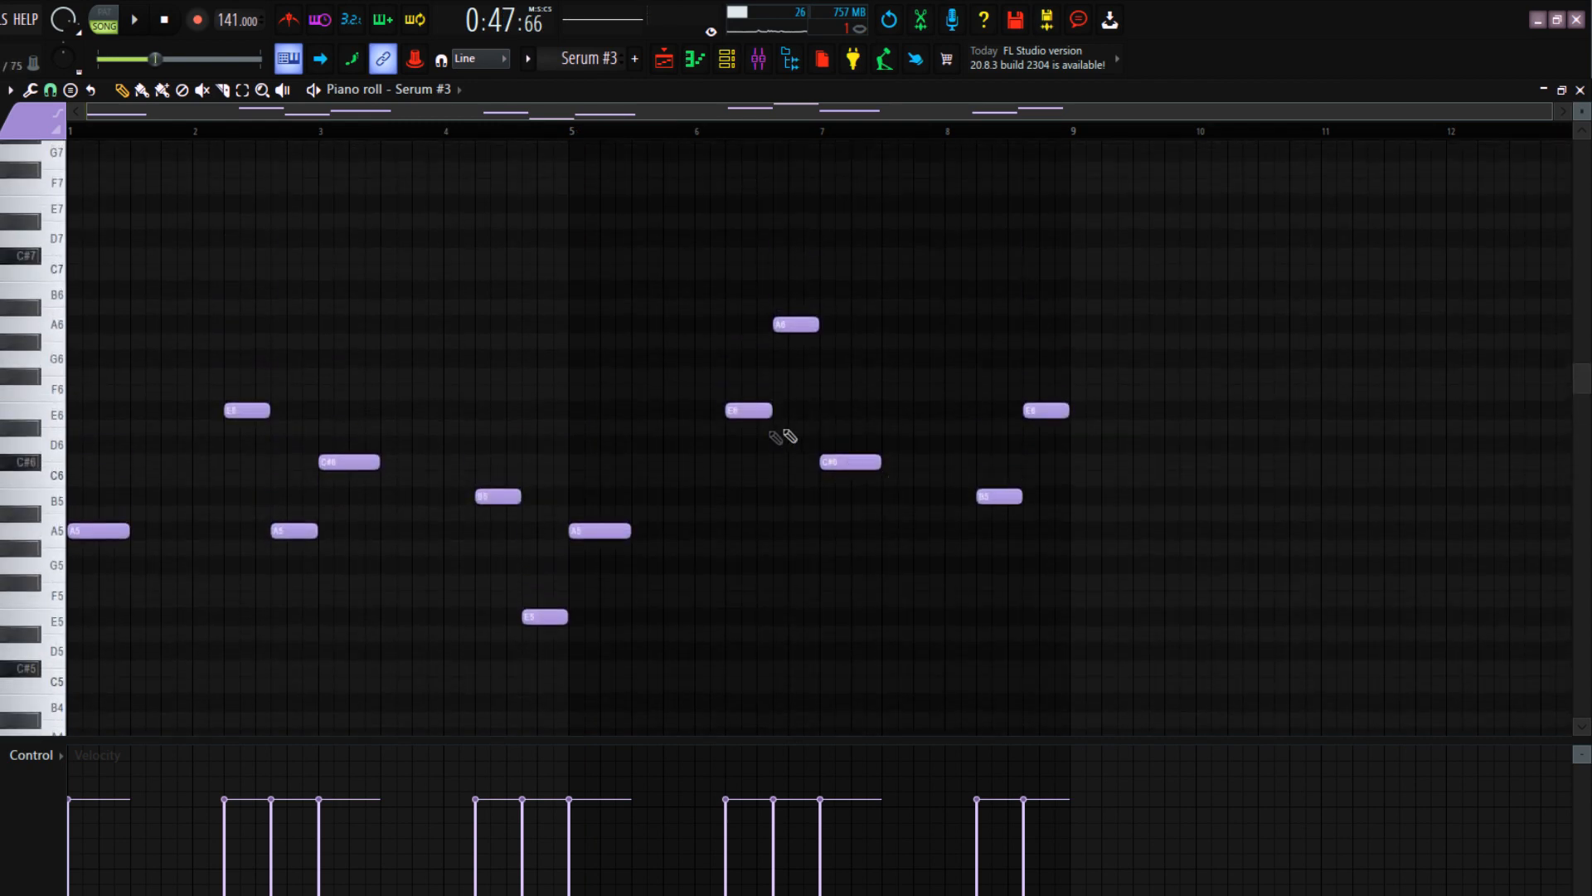
left_click_drag(499, 472, 535, 541)
left_click_drag(228, 343, 314, 459)
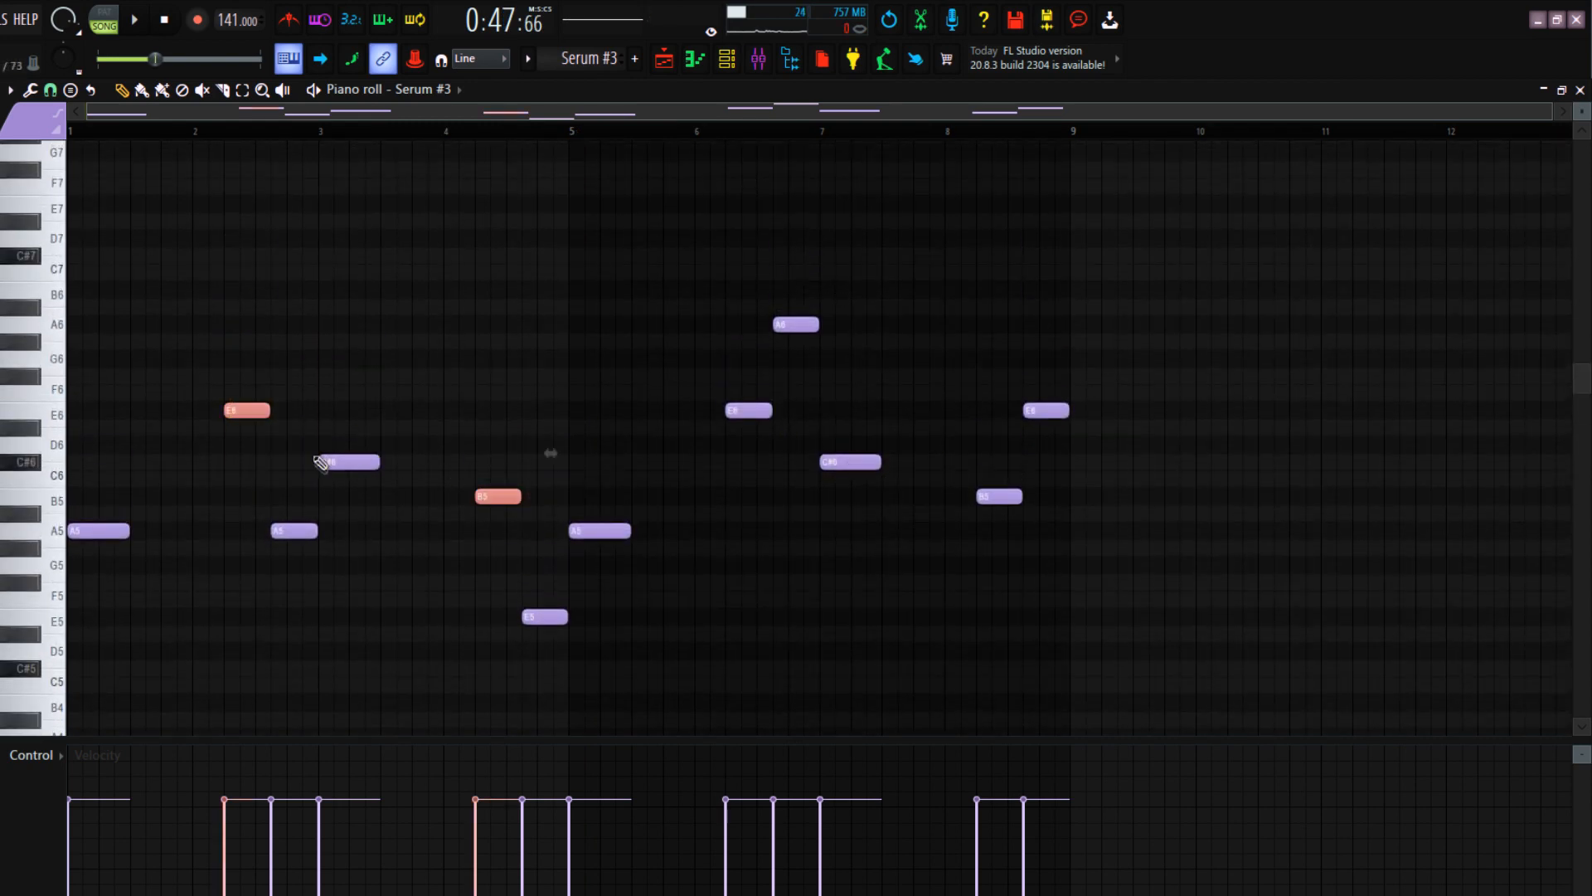
left_click_drag(276, 529, 363, 609)
left_click_drag(442, 453, 501, 522)
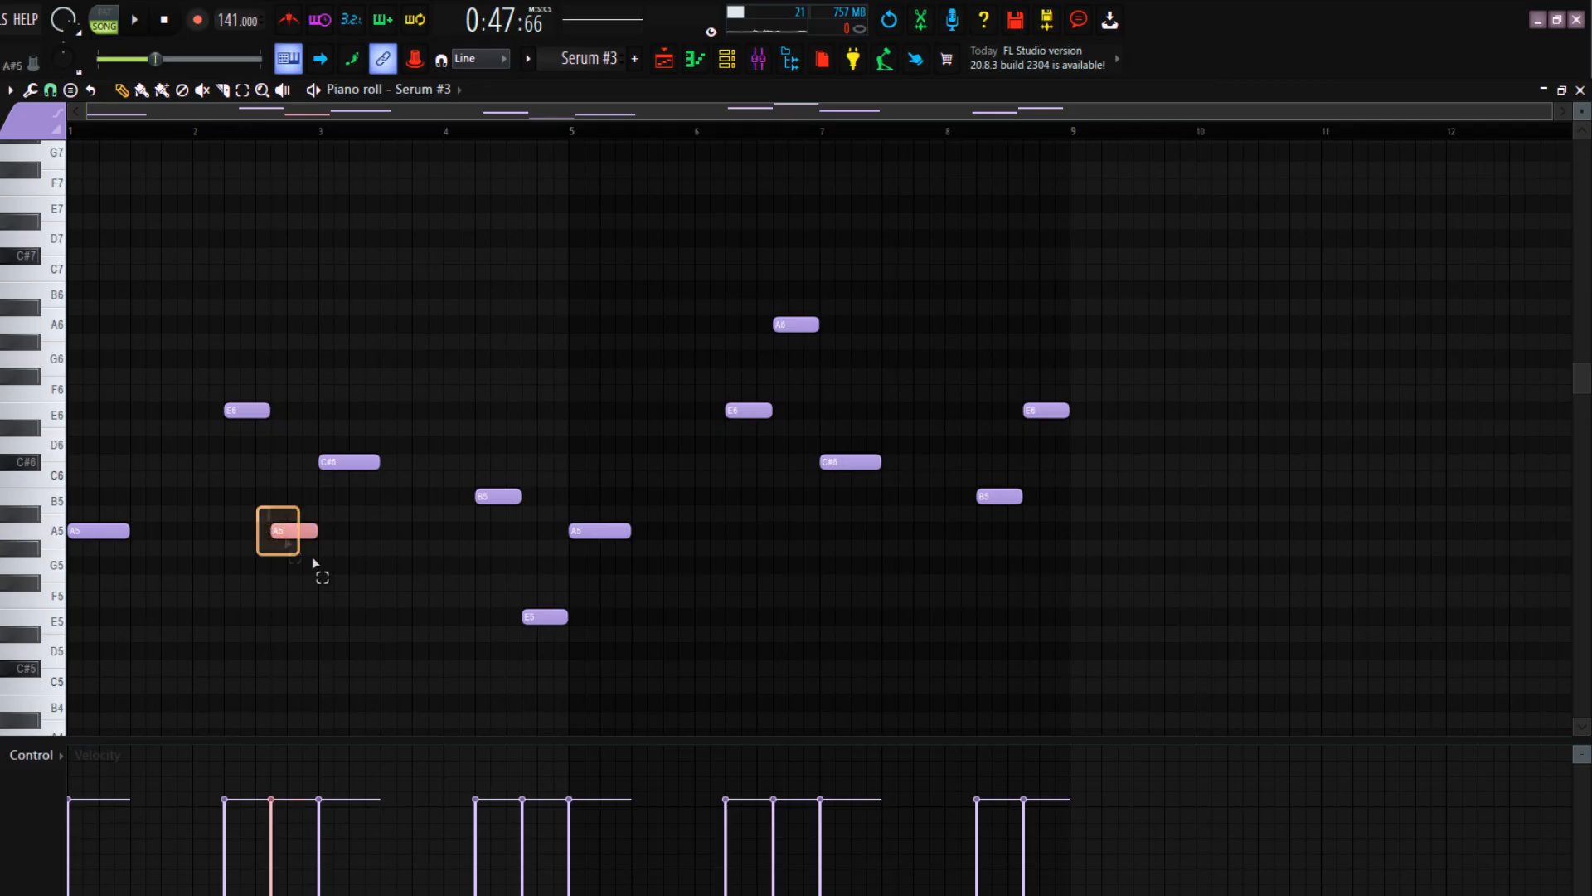
left_click_drag(531, 558, 577, 627)
left_click_drag(1030, 386, 1045, 435)
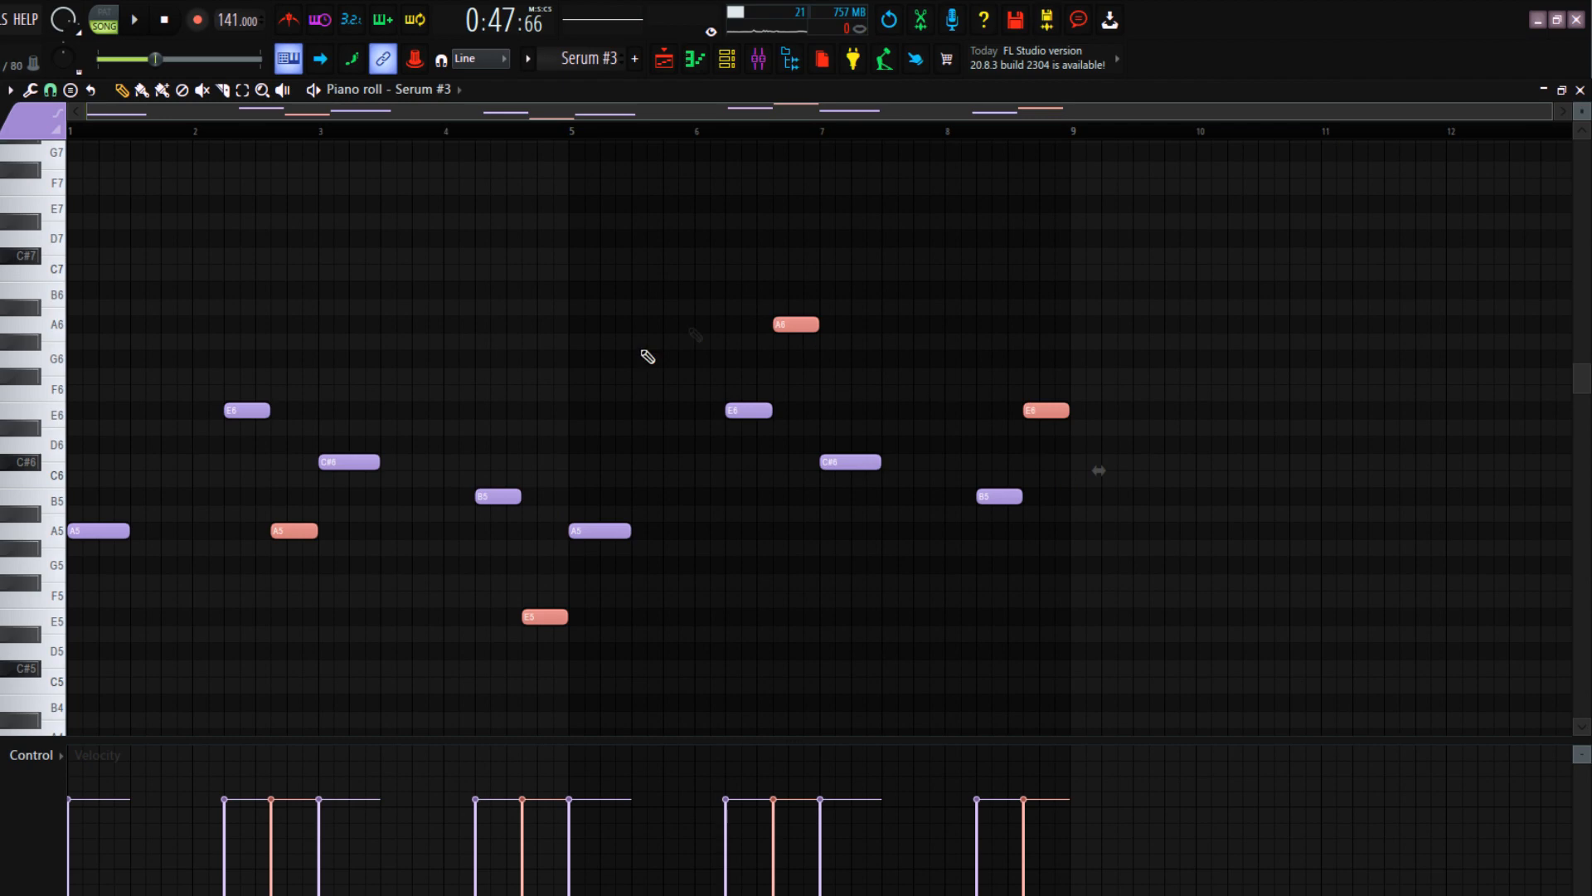
Try the A5 in bar 2 and E5 in bar 4 an octave higher, return them, and play the melody from bar 5
left_click_drag(311, 506, 540, 668)
key("ctrl+Up")
key("ctrl+Down")
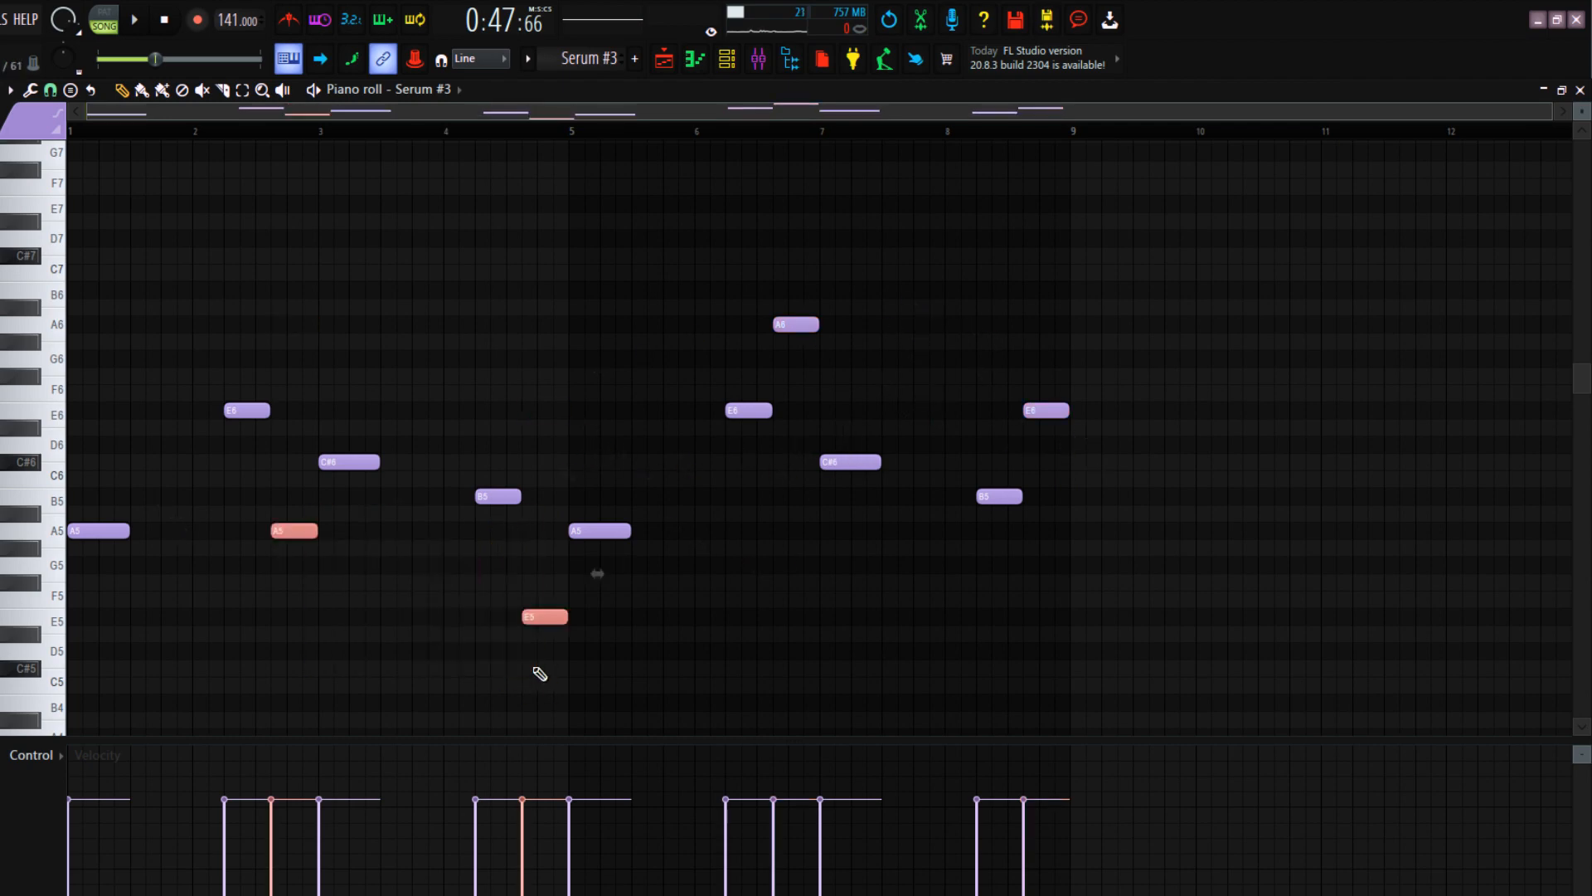
key("space")
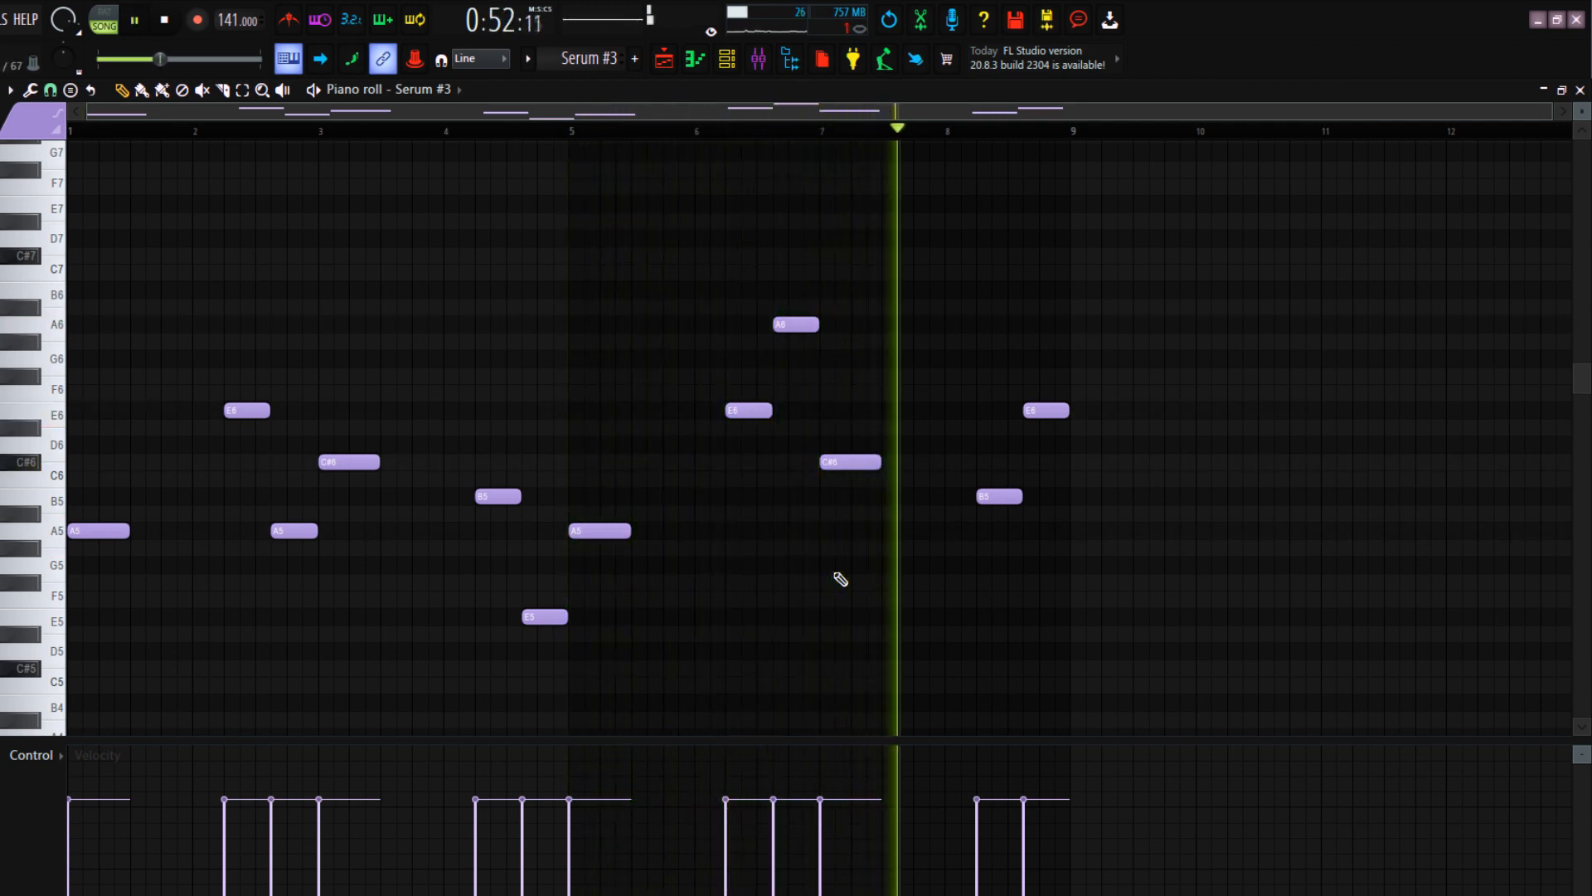
key("space")
Add the Serum chords on Track 6 to the soloed Serum #3 melody and play both from bar 25 in the playlist
left_click(664, 58)
left_click(244, 407)
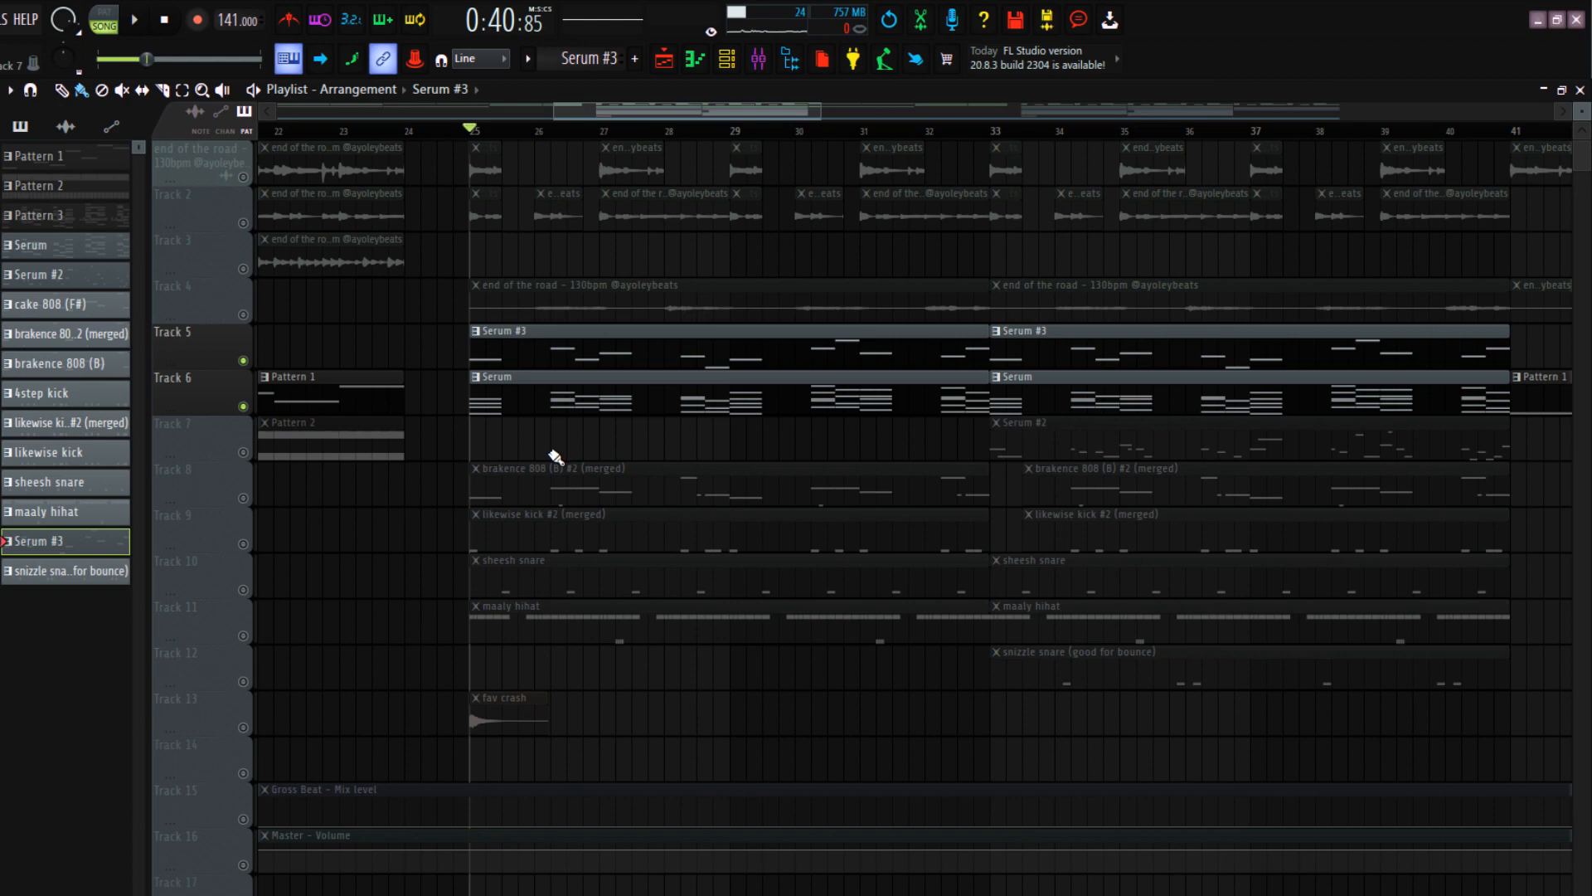
key("space")
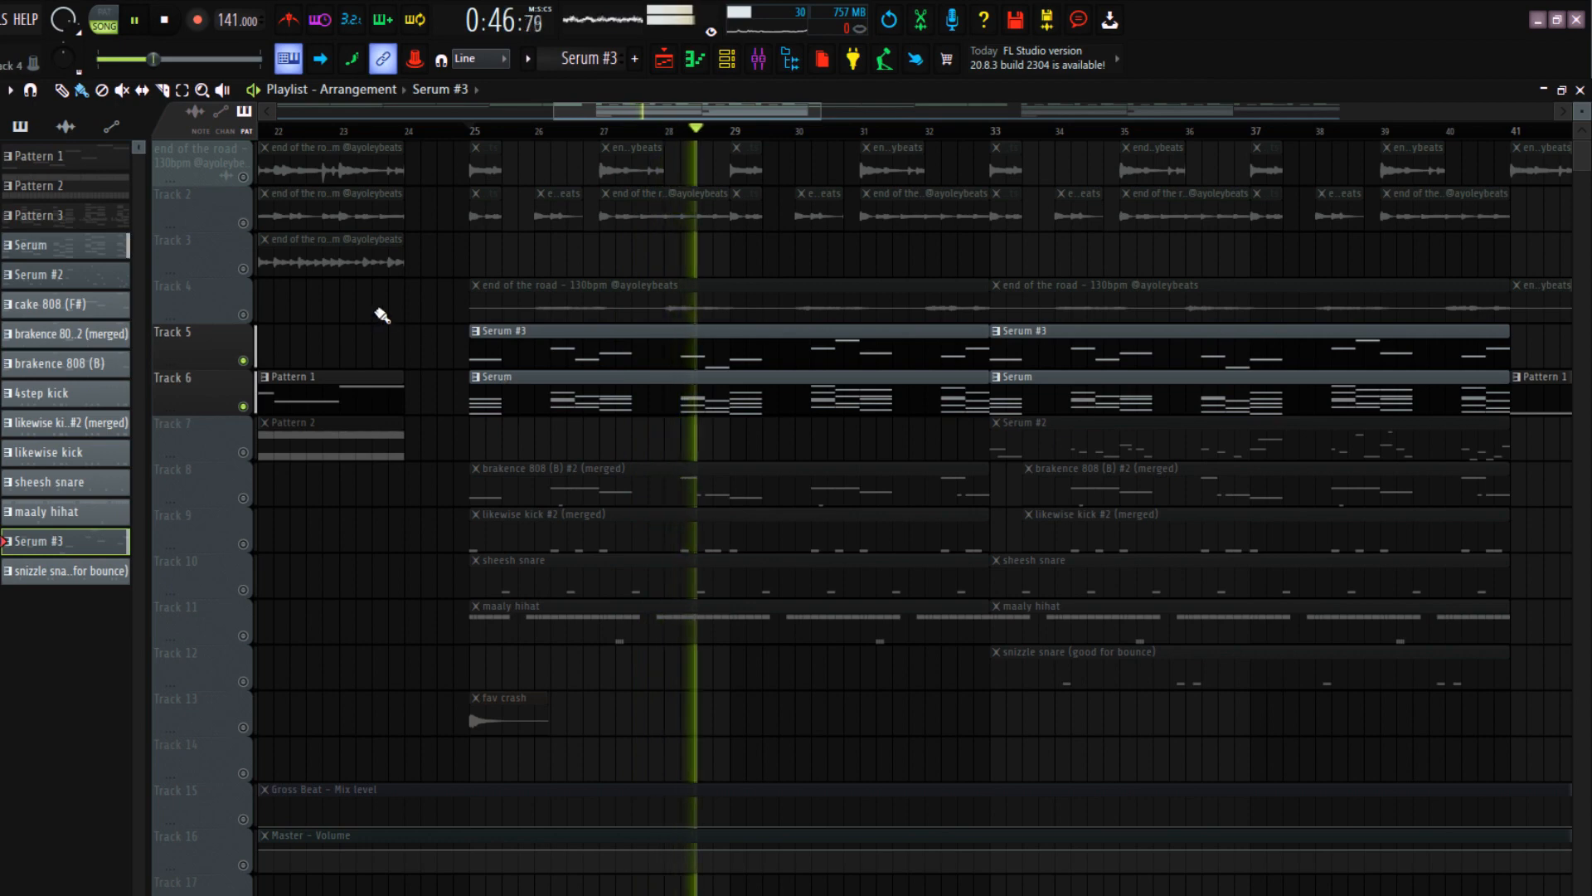
key("space")
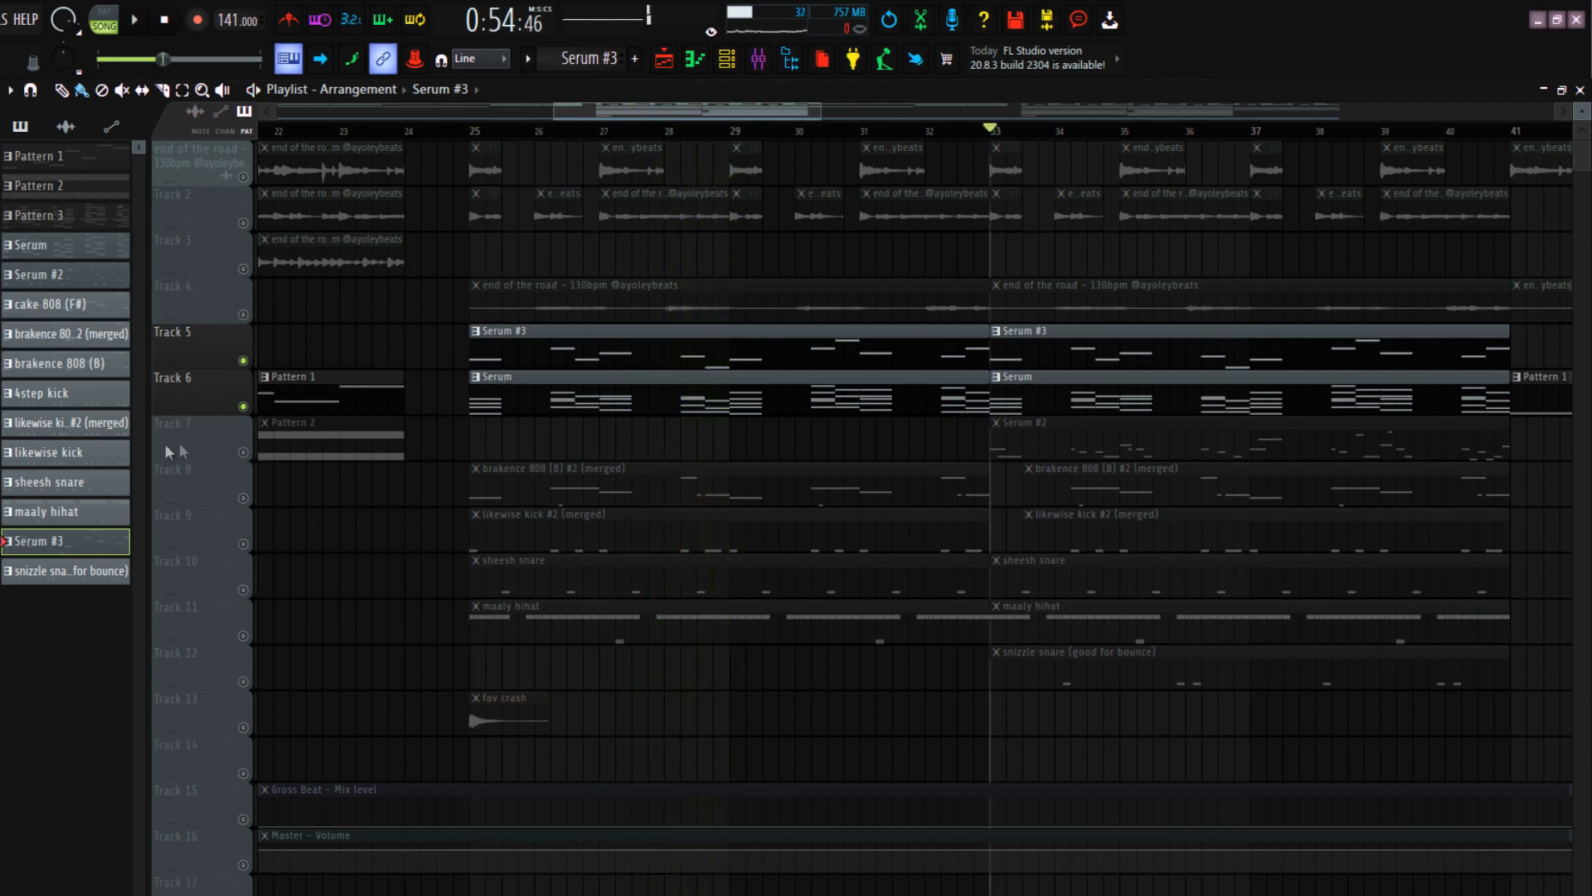
Solo Track 7, play the start of its Serum #2 pattern from bar 33, and return to the playlist
right_click(239, 451)
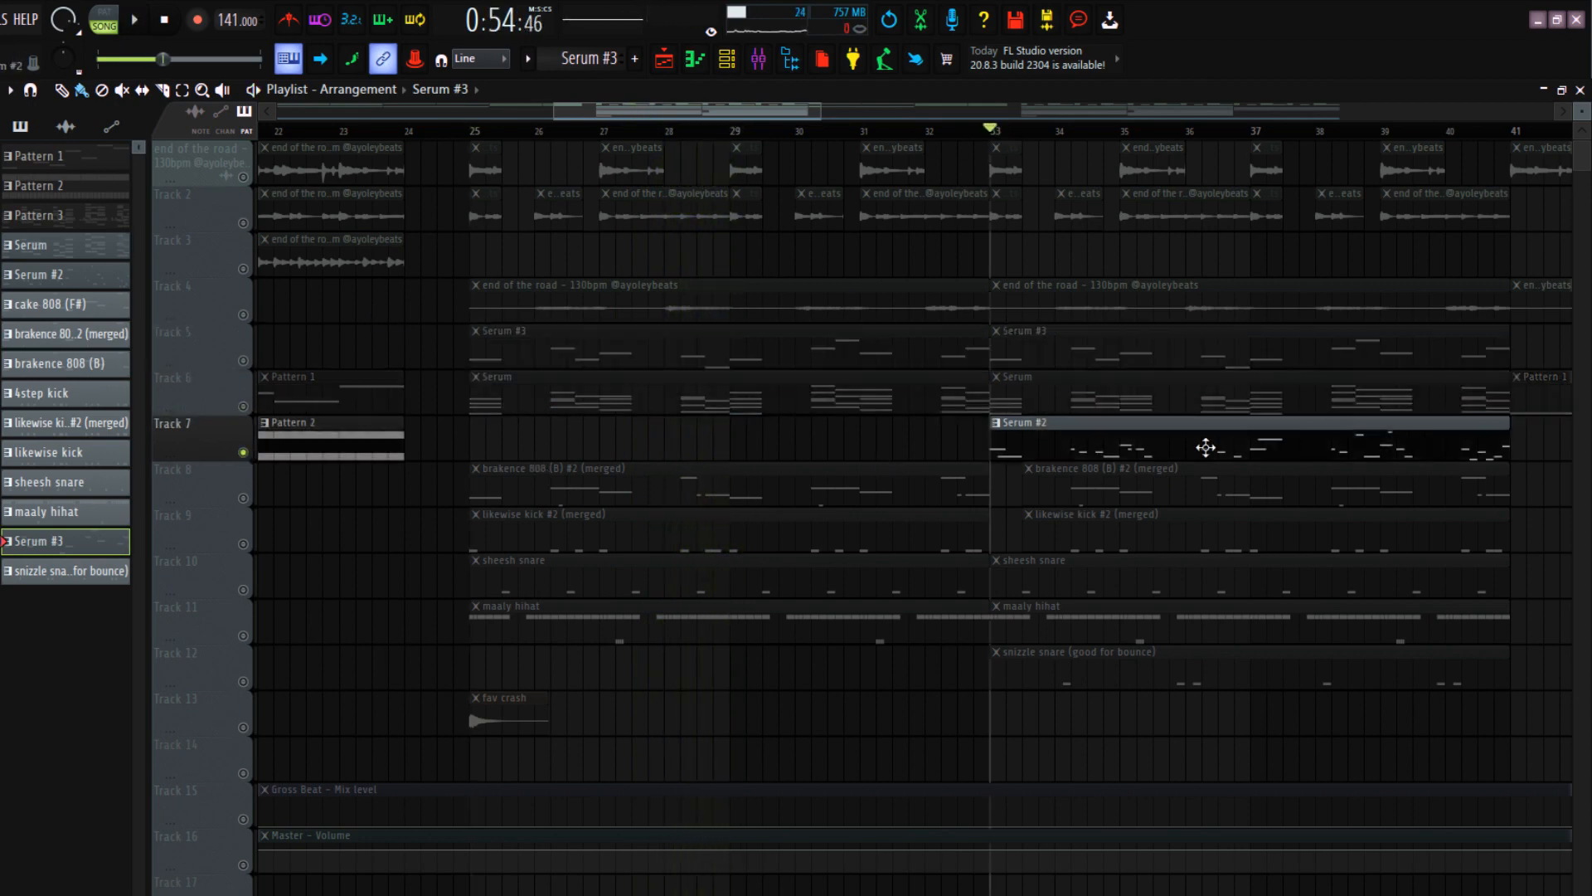
double_click(1203, 448)
key("space")
scroll(477, 389, "down", 3)
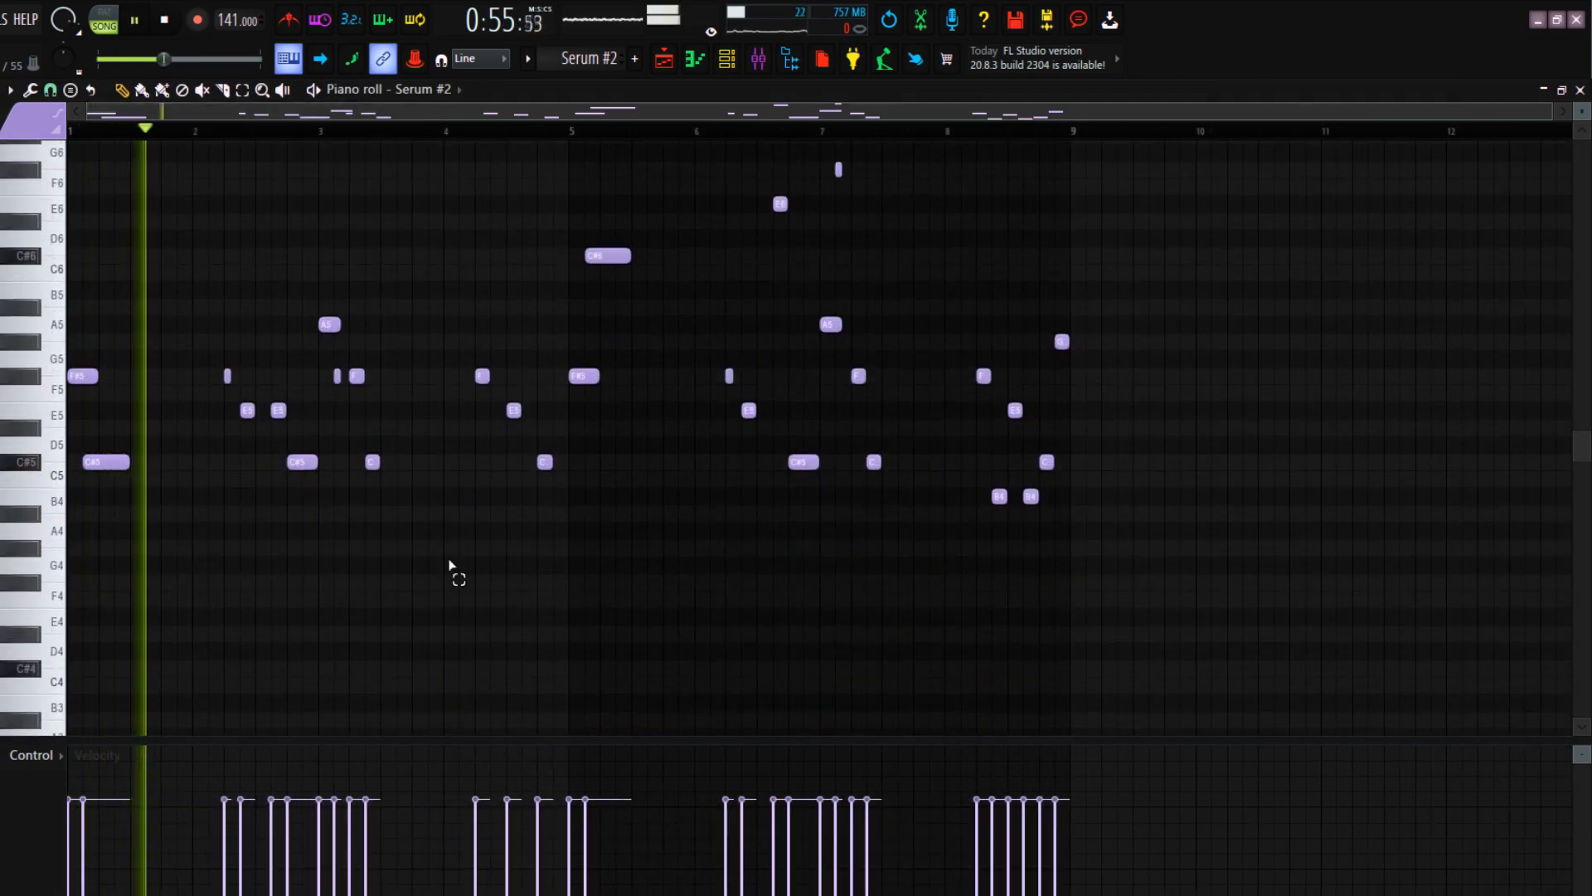
key("space")
key("F5")
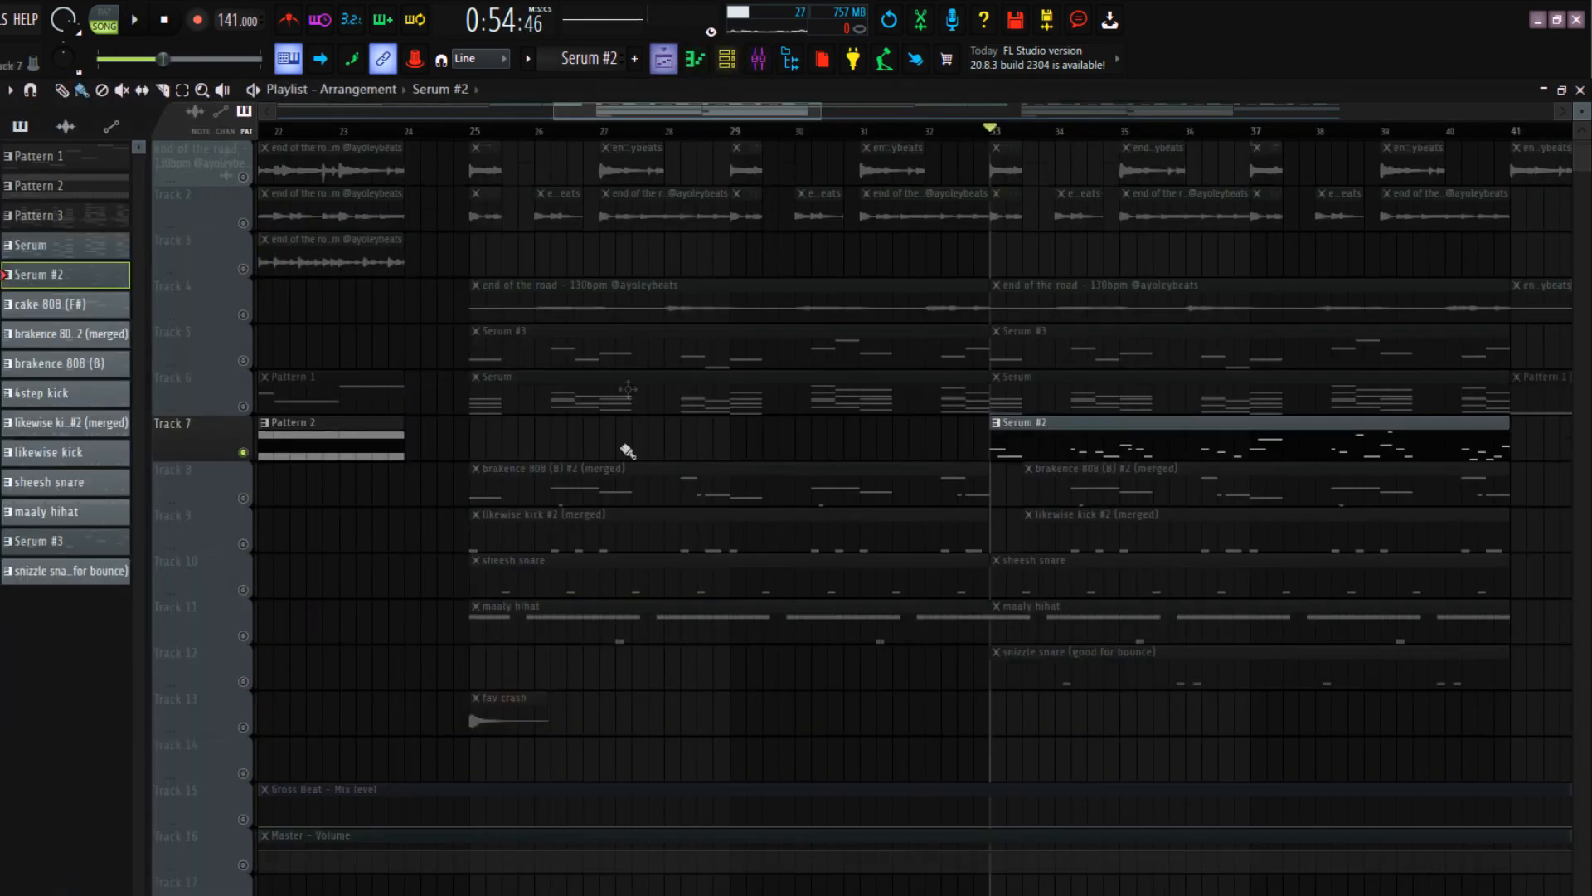
Enable the Gross Beat - Mix level track alongside Track 7 and play the Serum #2 pattern from its first bar
left_click(243, 545)
scroll(909, 544, "up", 3)
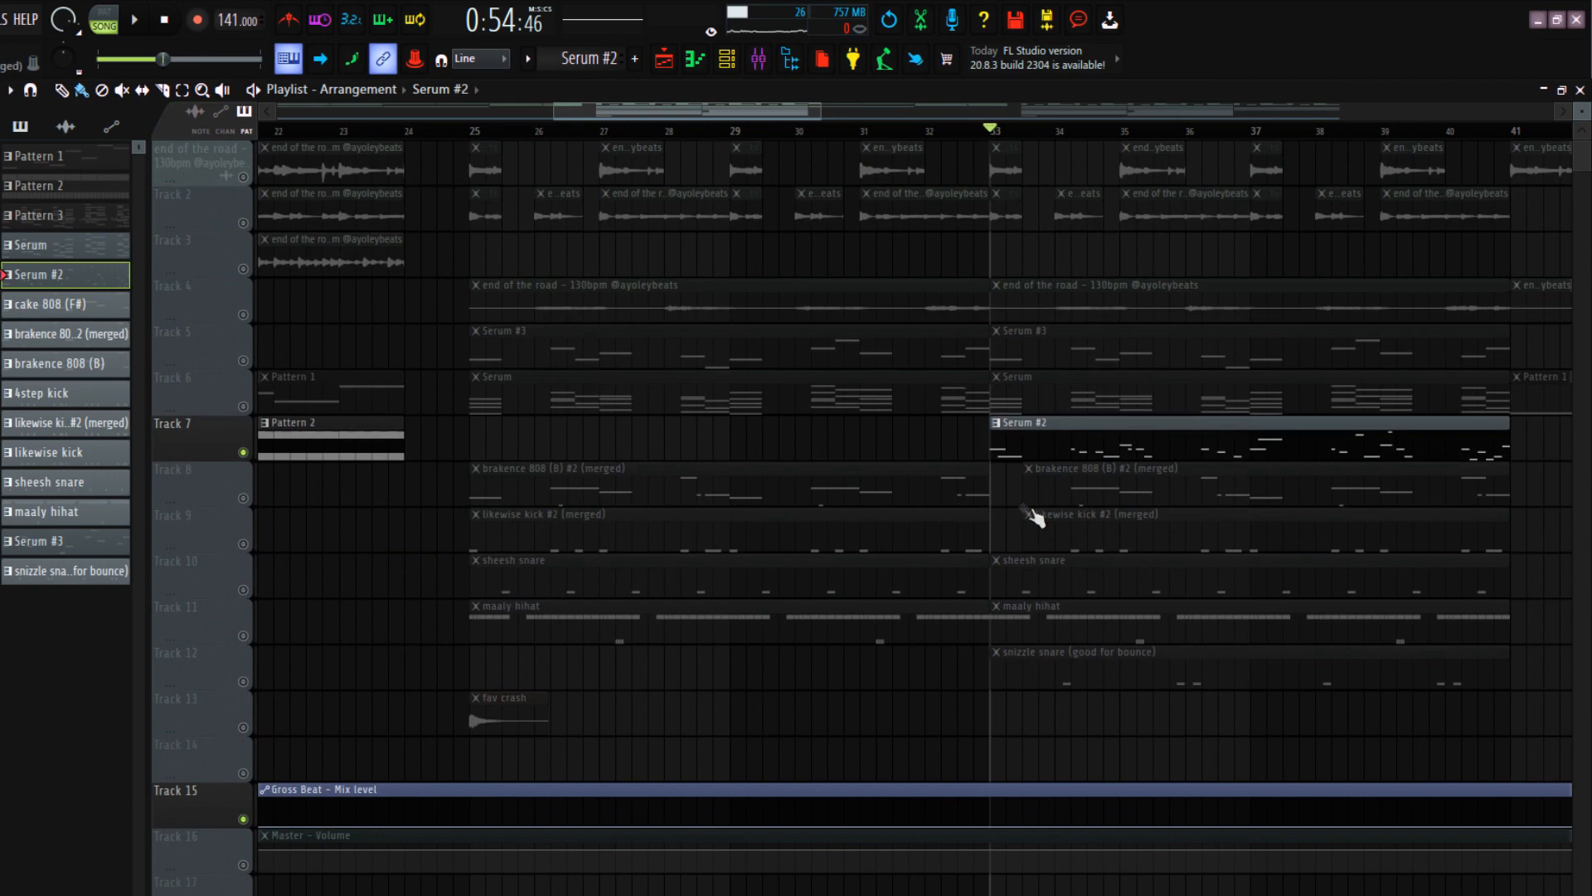
double_click(1064, 434)
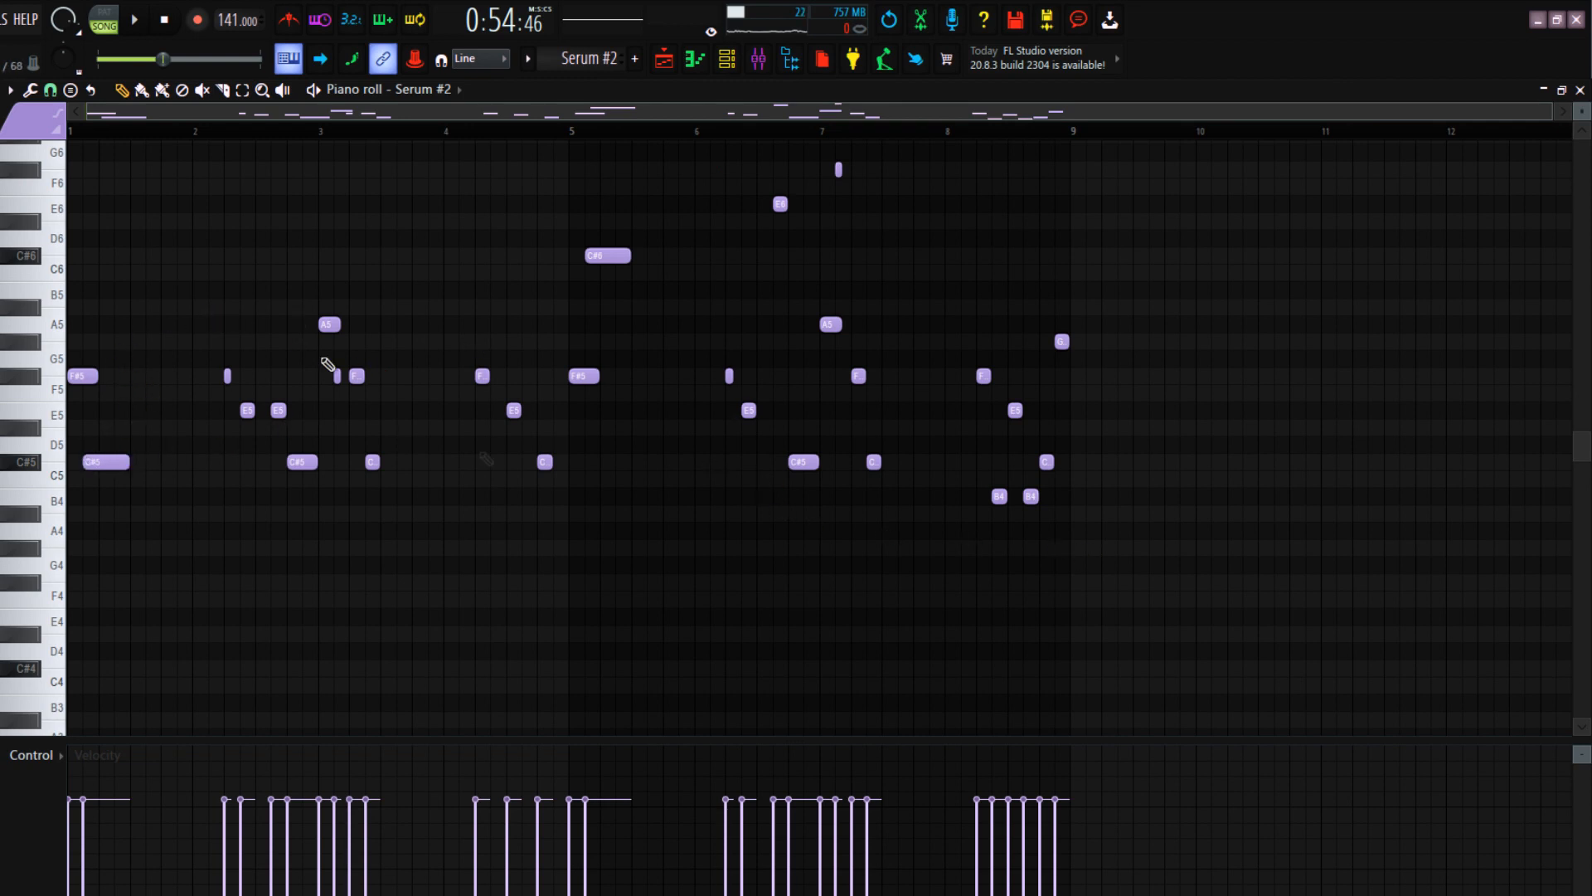
key("space")
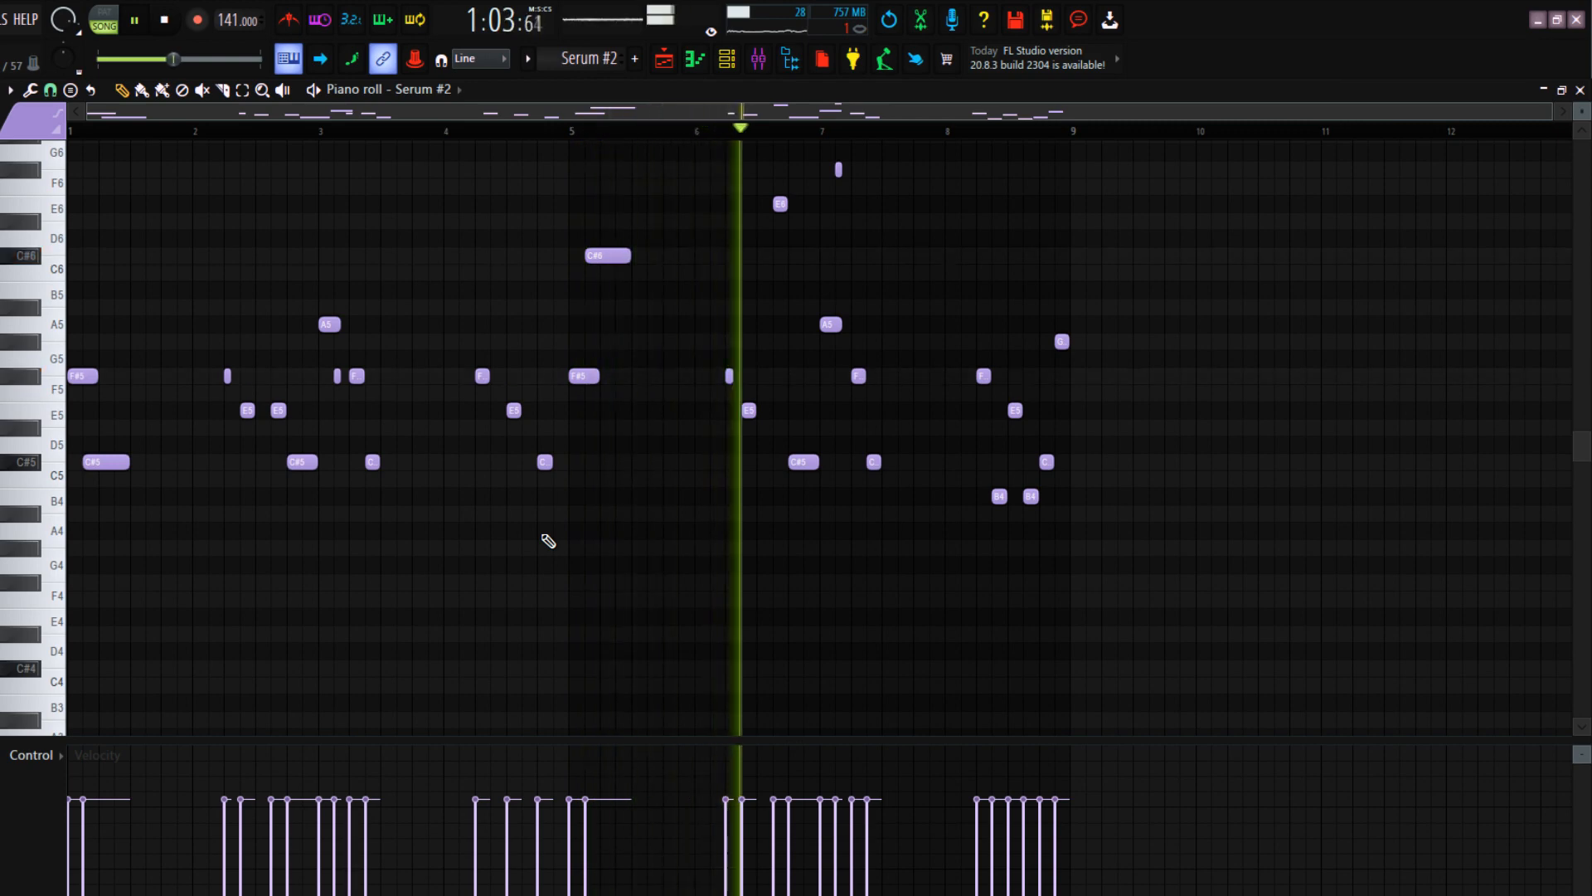
scroll(548, 540, "up", 1)
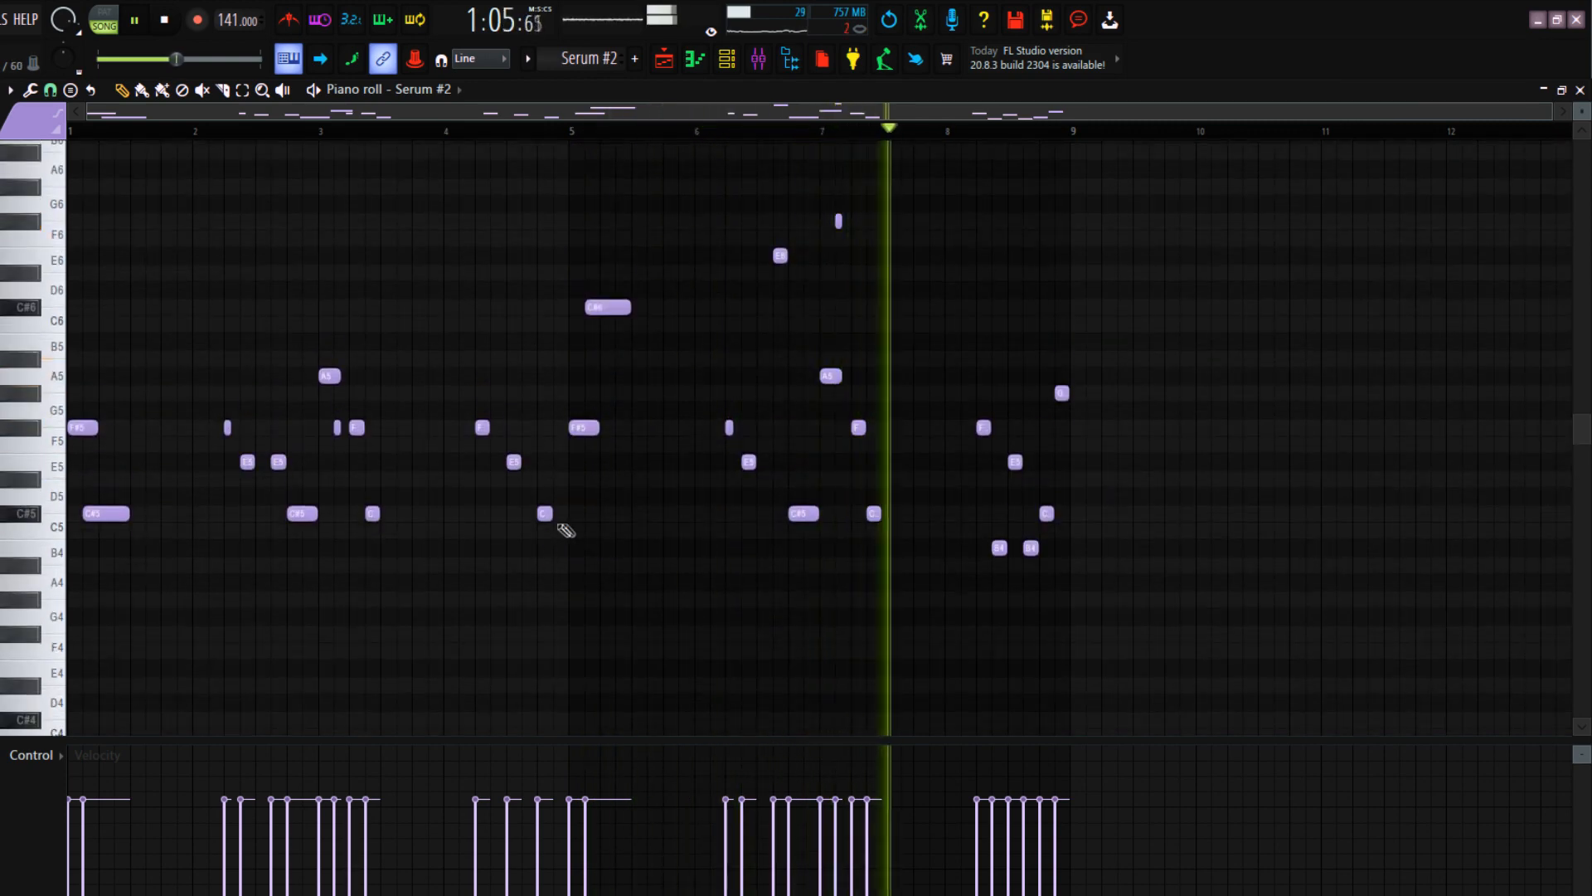
key("space")
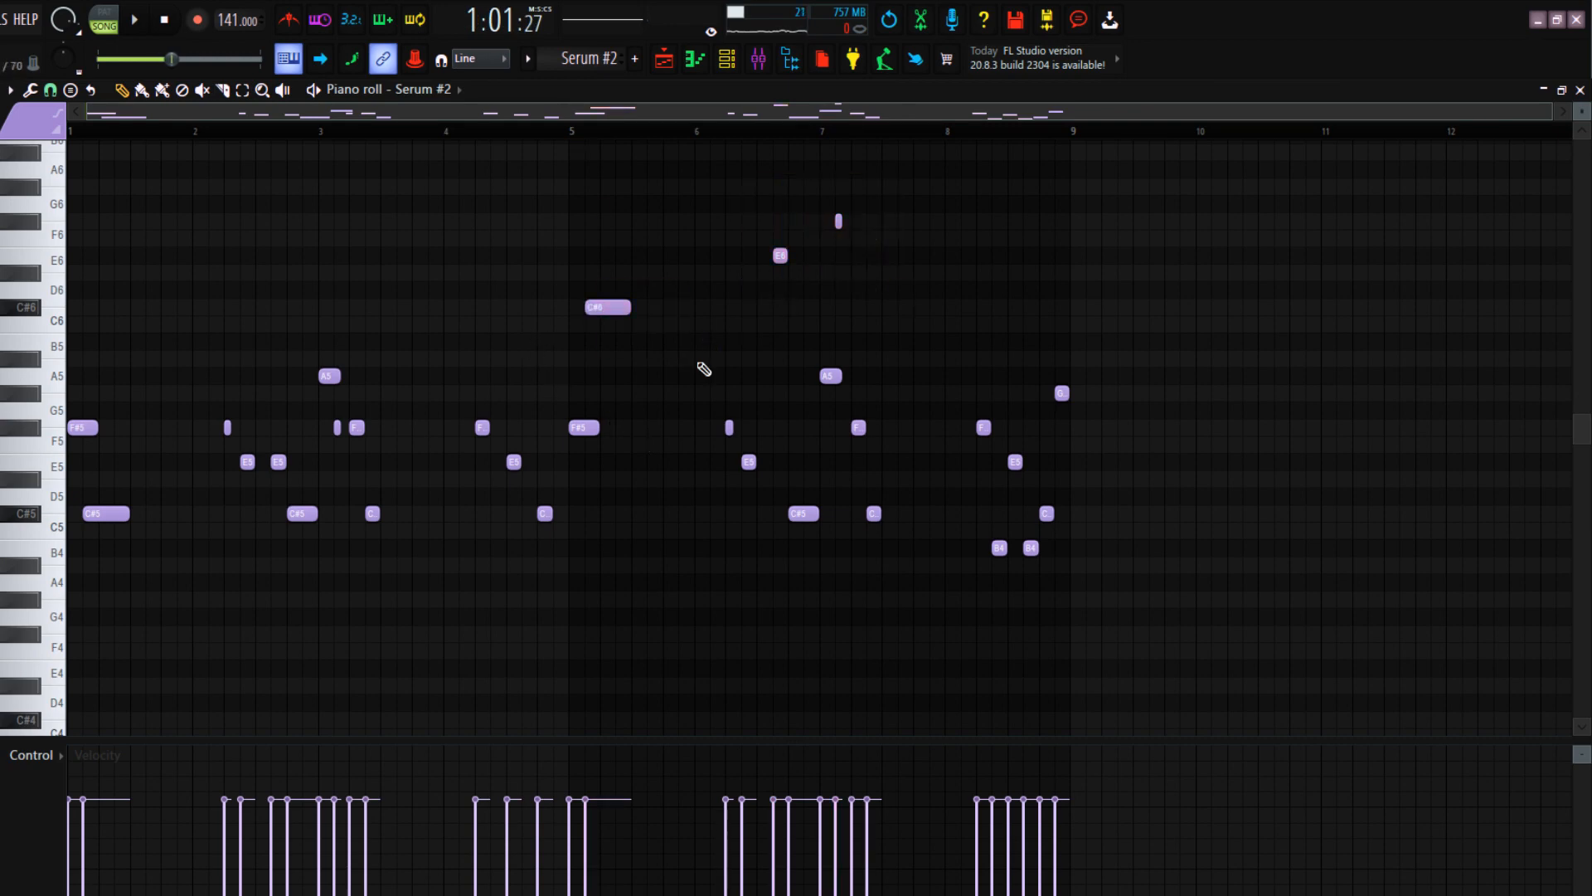
Unmute Tracks 5 and 6 in the playlist and play all three Serum parts together from bar 33
key("F5")
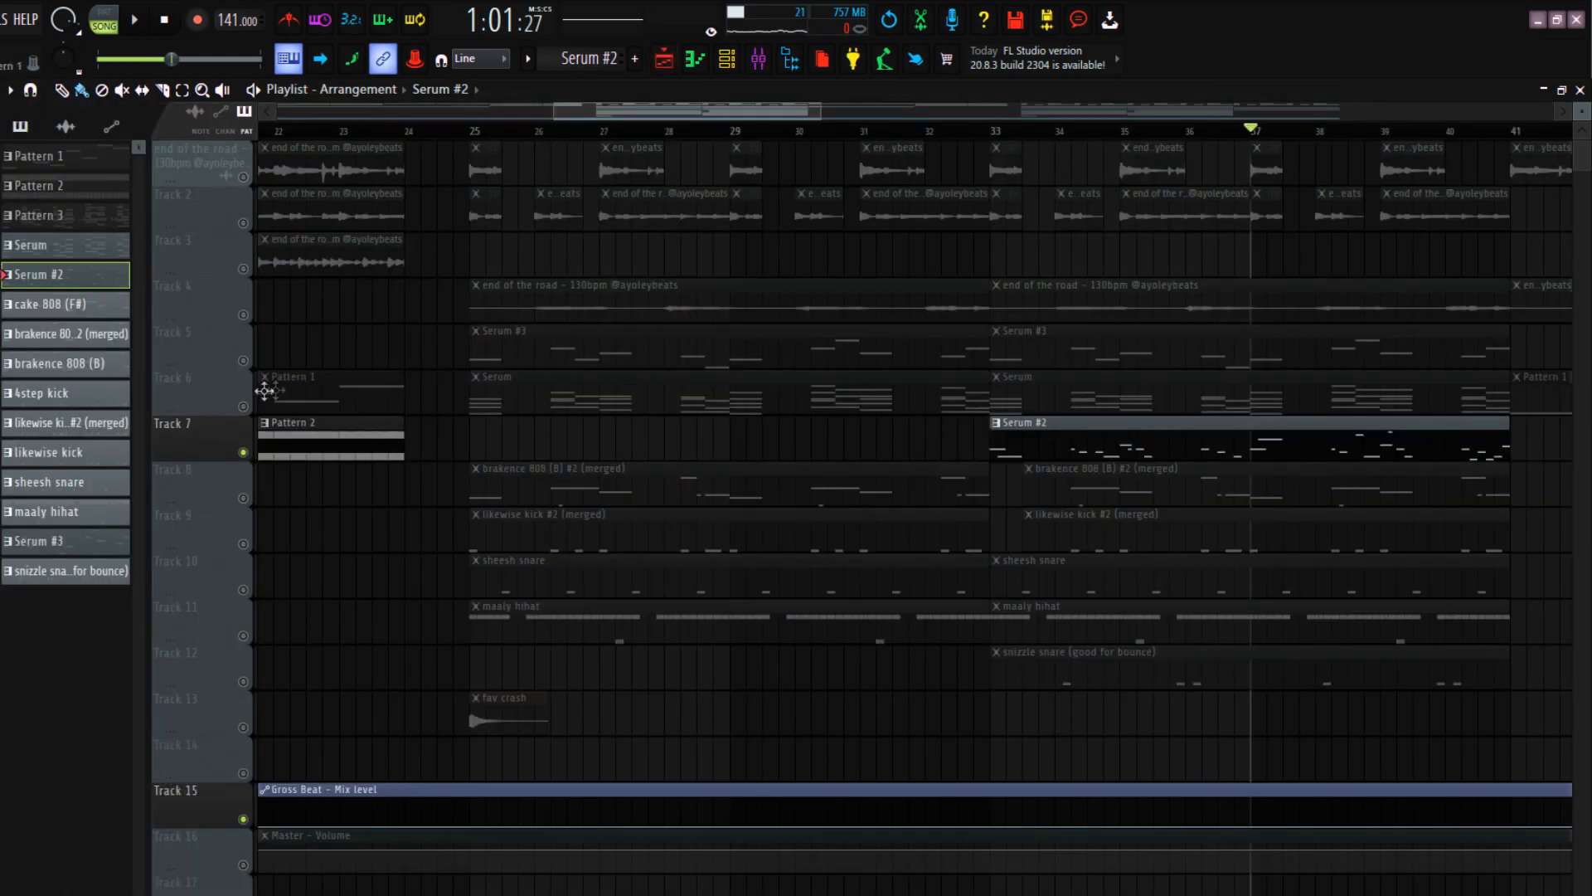
left_click(243, 406)
left_click(243, 361)
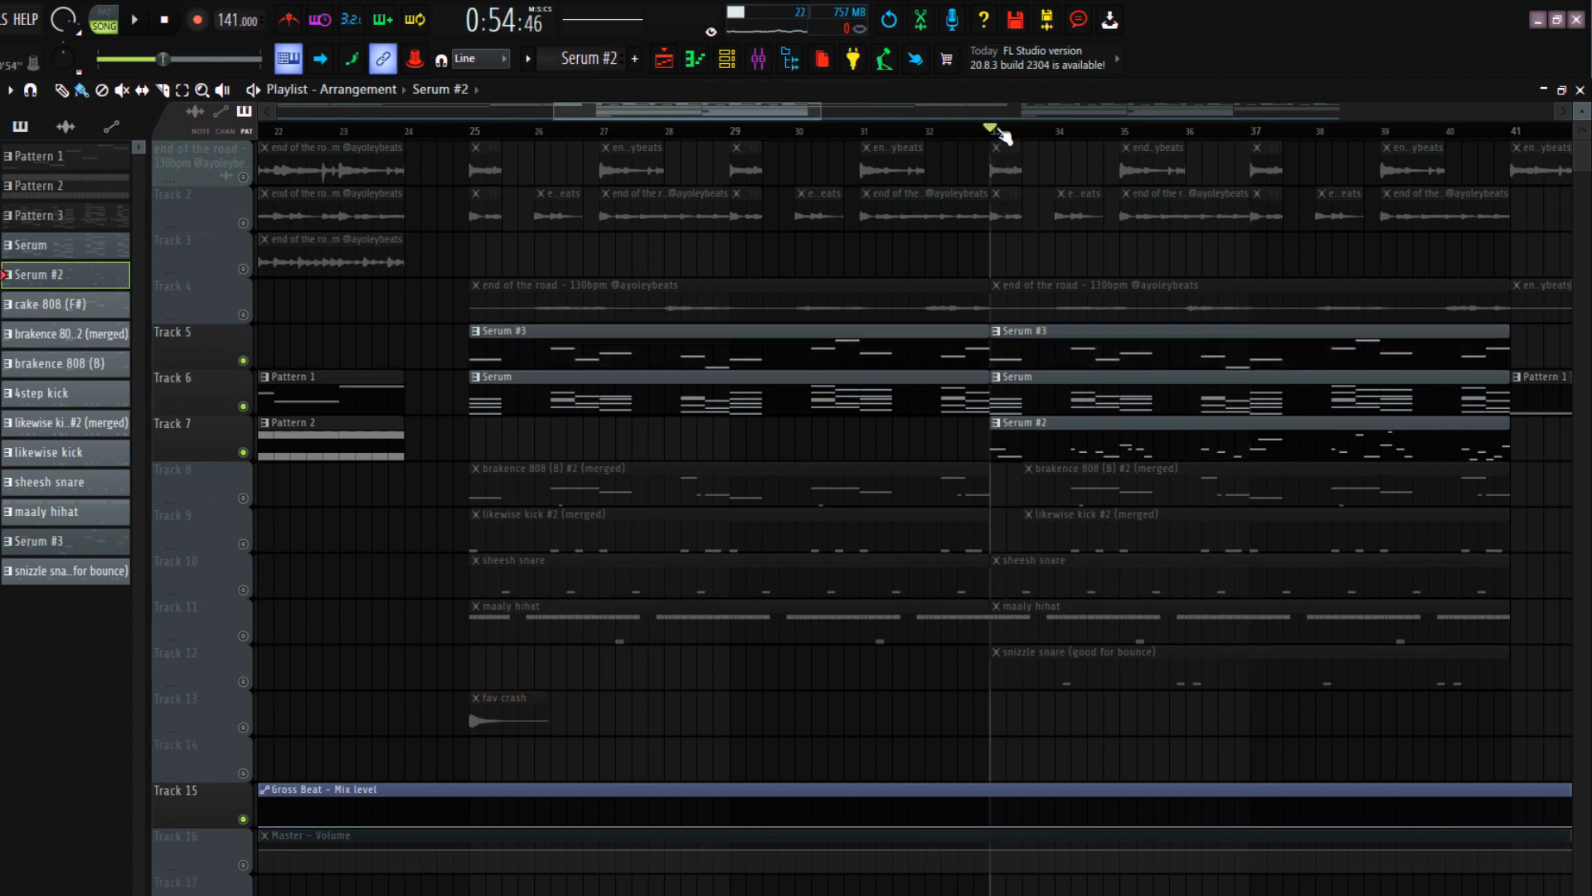
key("space")
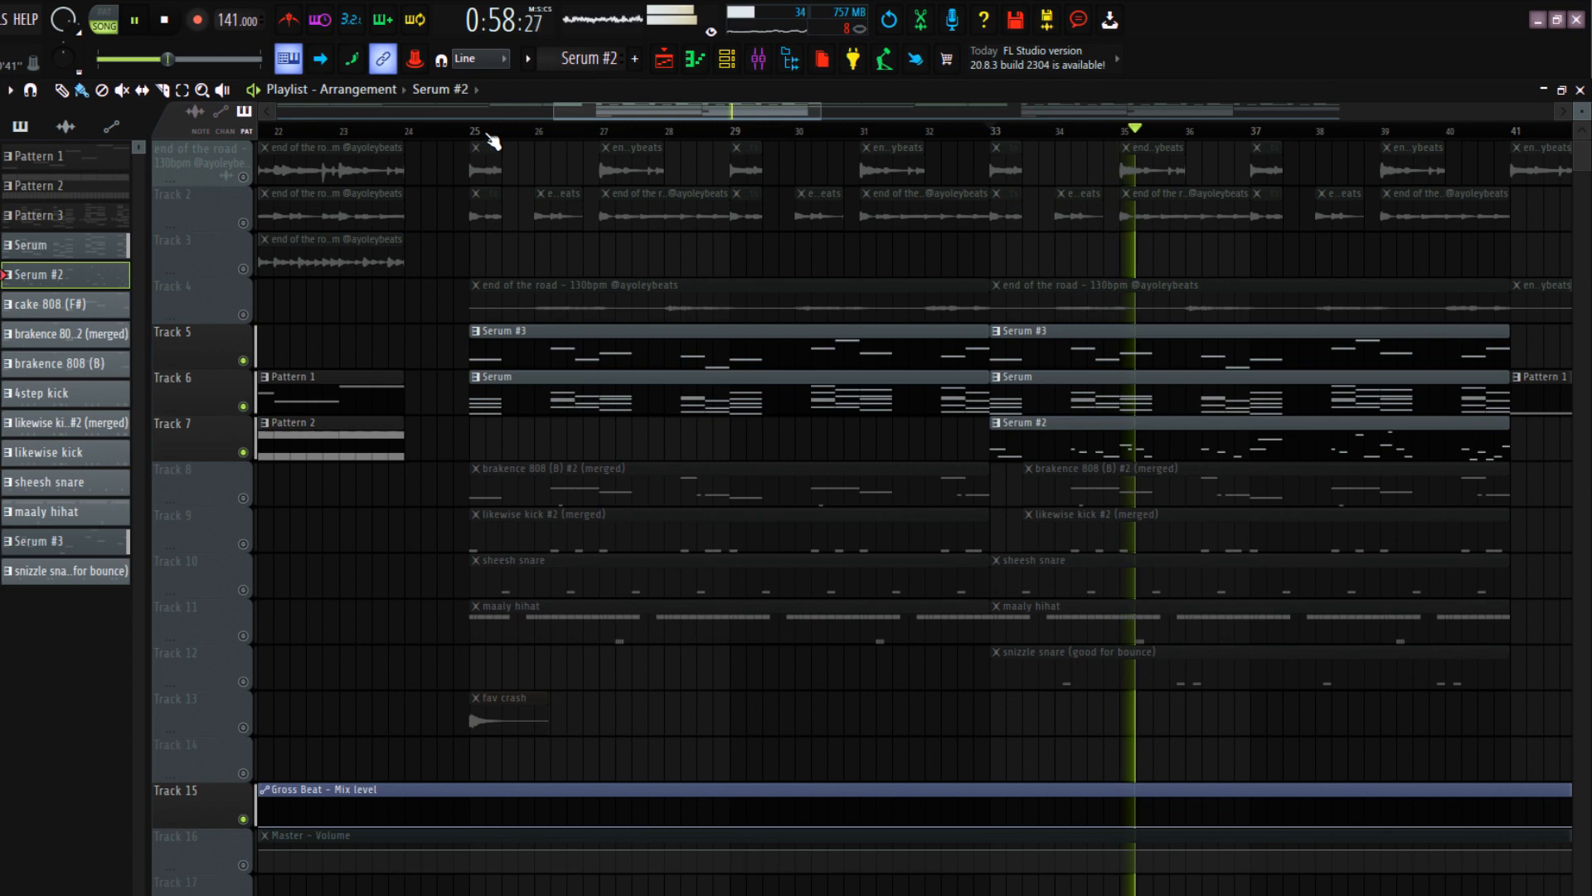
key("space")
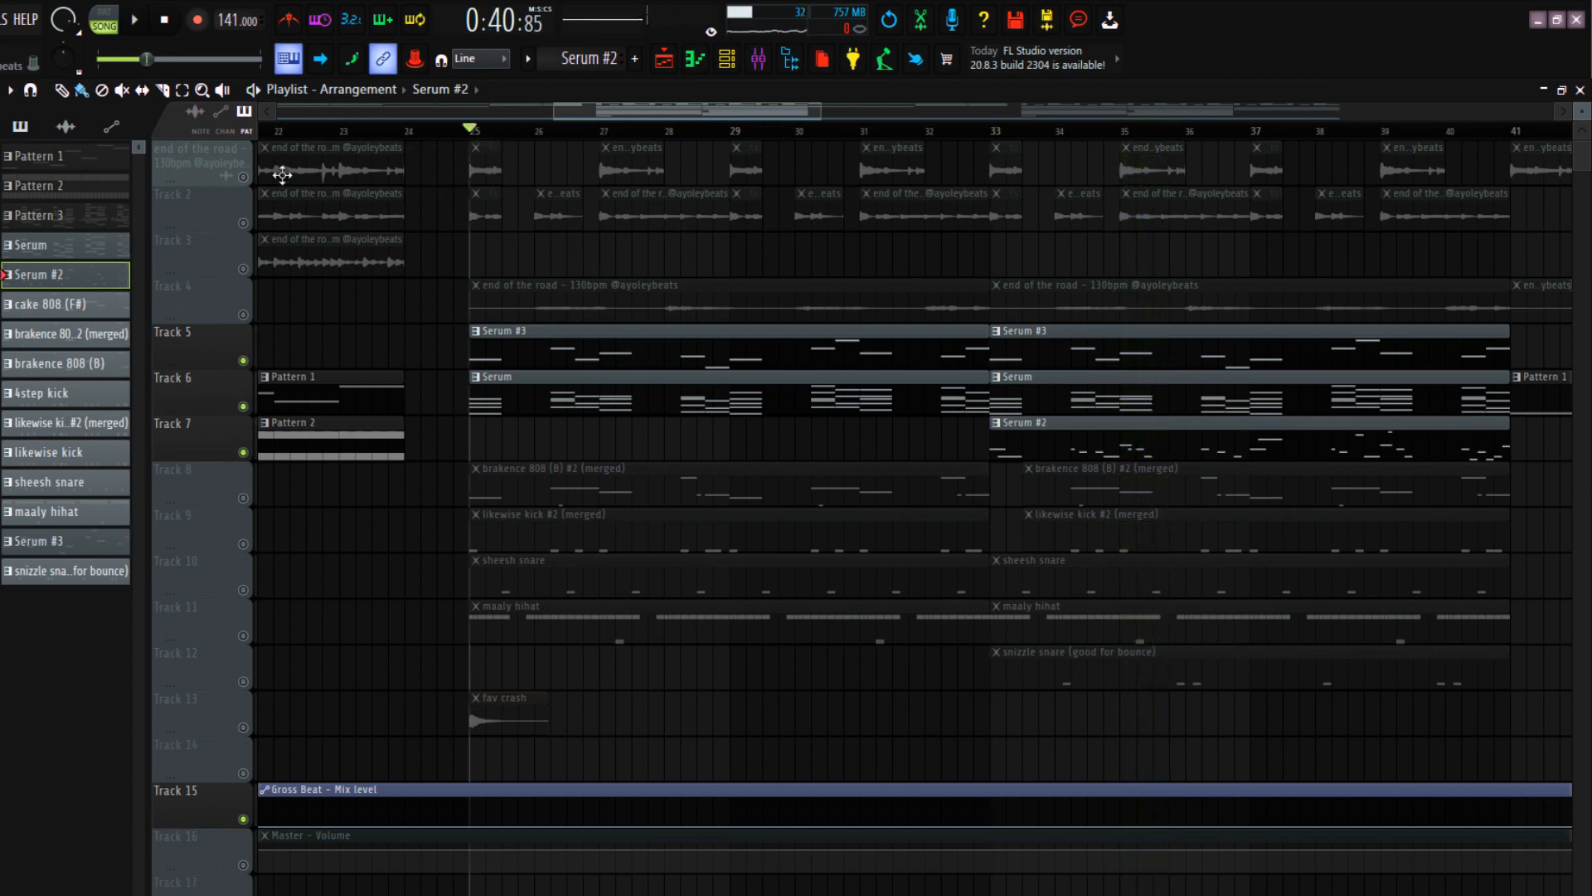
Solo Track 4, highlight its end of the road sample clips at bars 25 and 33, and clear the selection
right_click(242, 316)
left_click_drag(648, 267, 1134, 283)
scroll(515, 335, "down", 2)
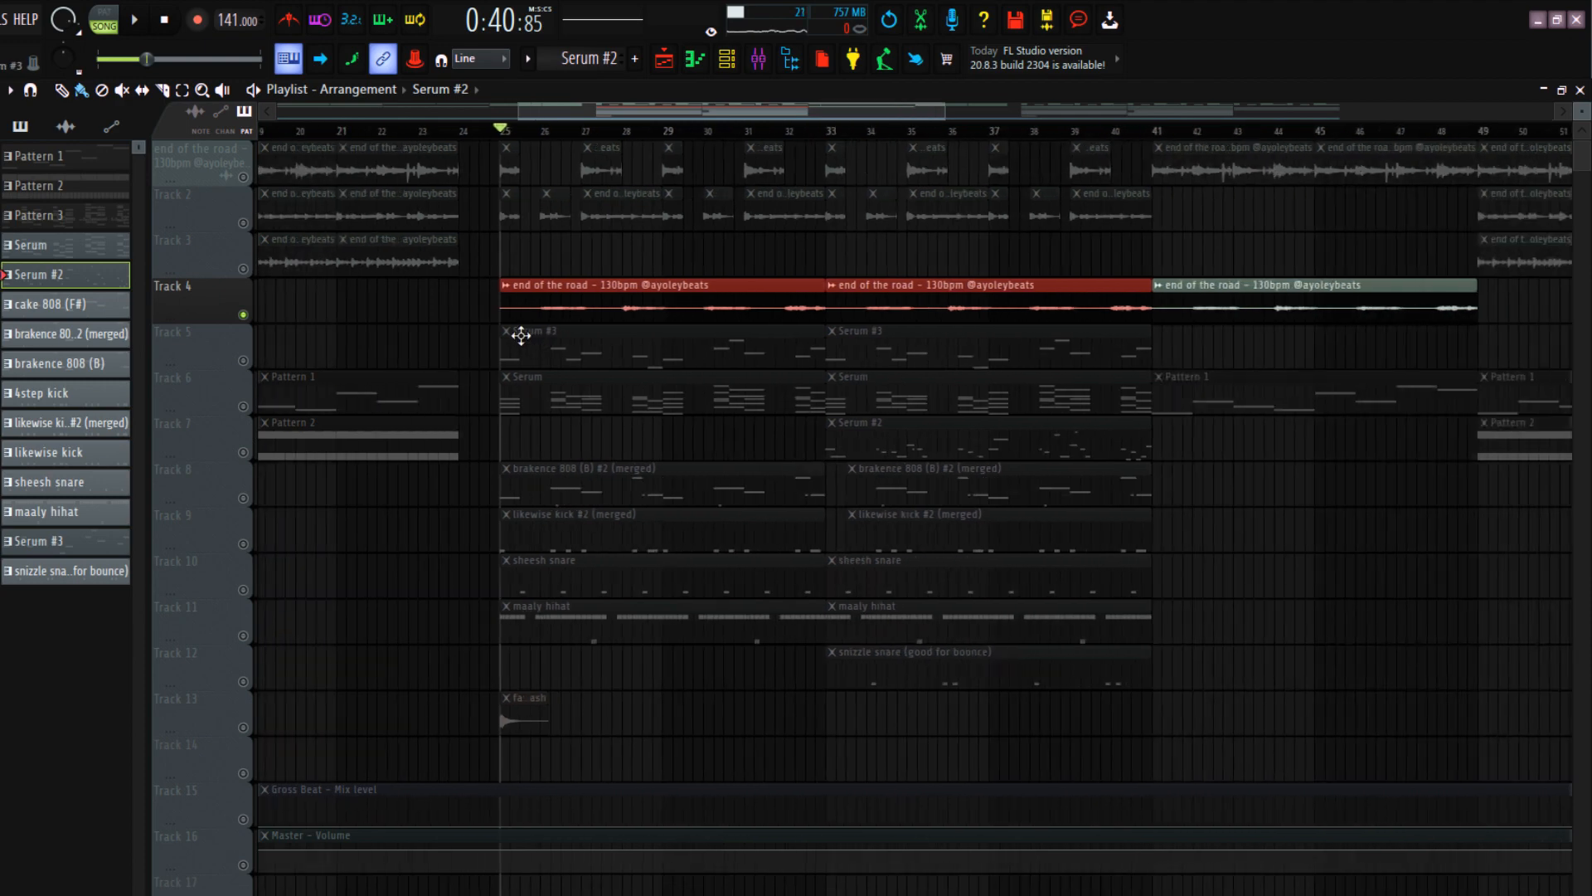
scroll(520, 332, "up", 2)
left_click(521, 243, "ctrl")
scroll(444, 277, "up", 2)
Solo Track 1 and play its chopped end of the road clips from bar 25 and again from just before bar 27
right_click(243, 177)
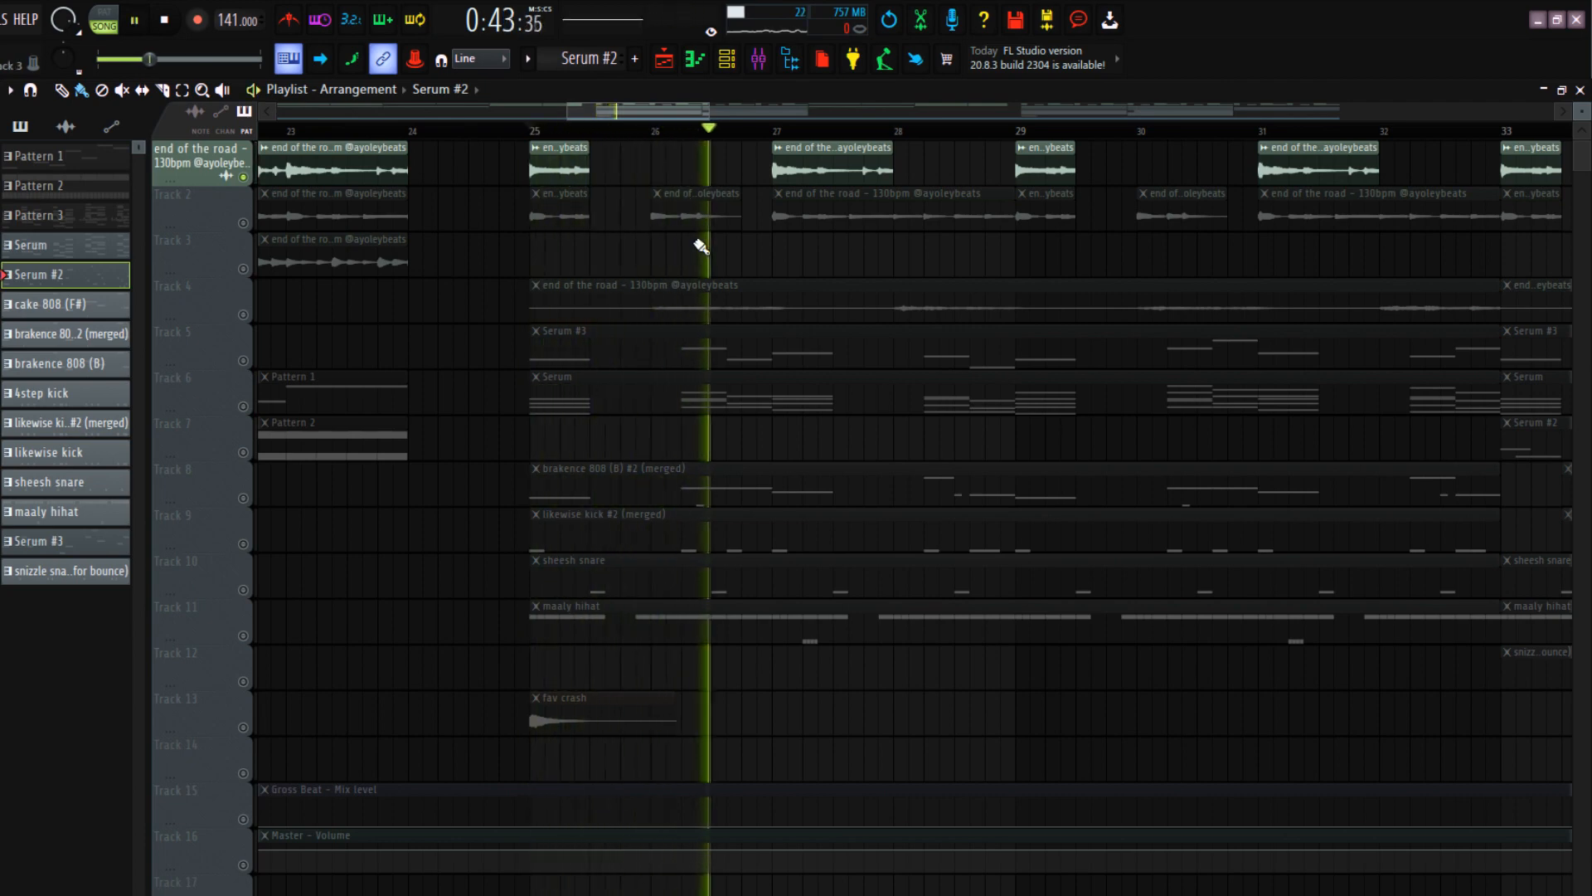
key("space")
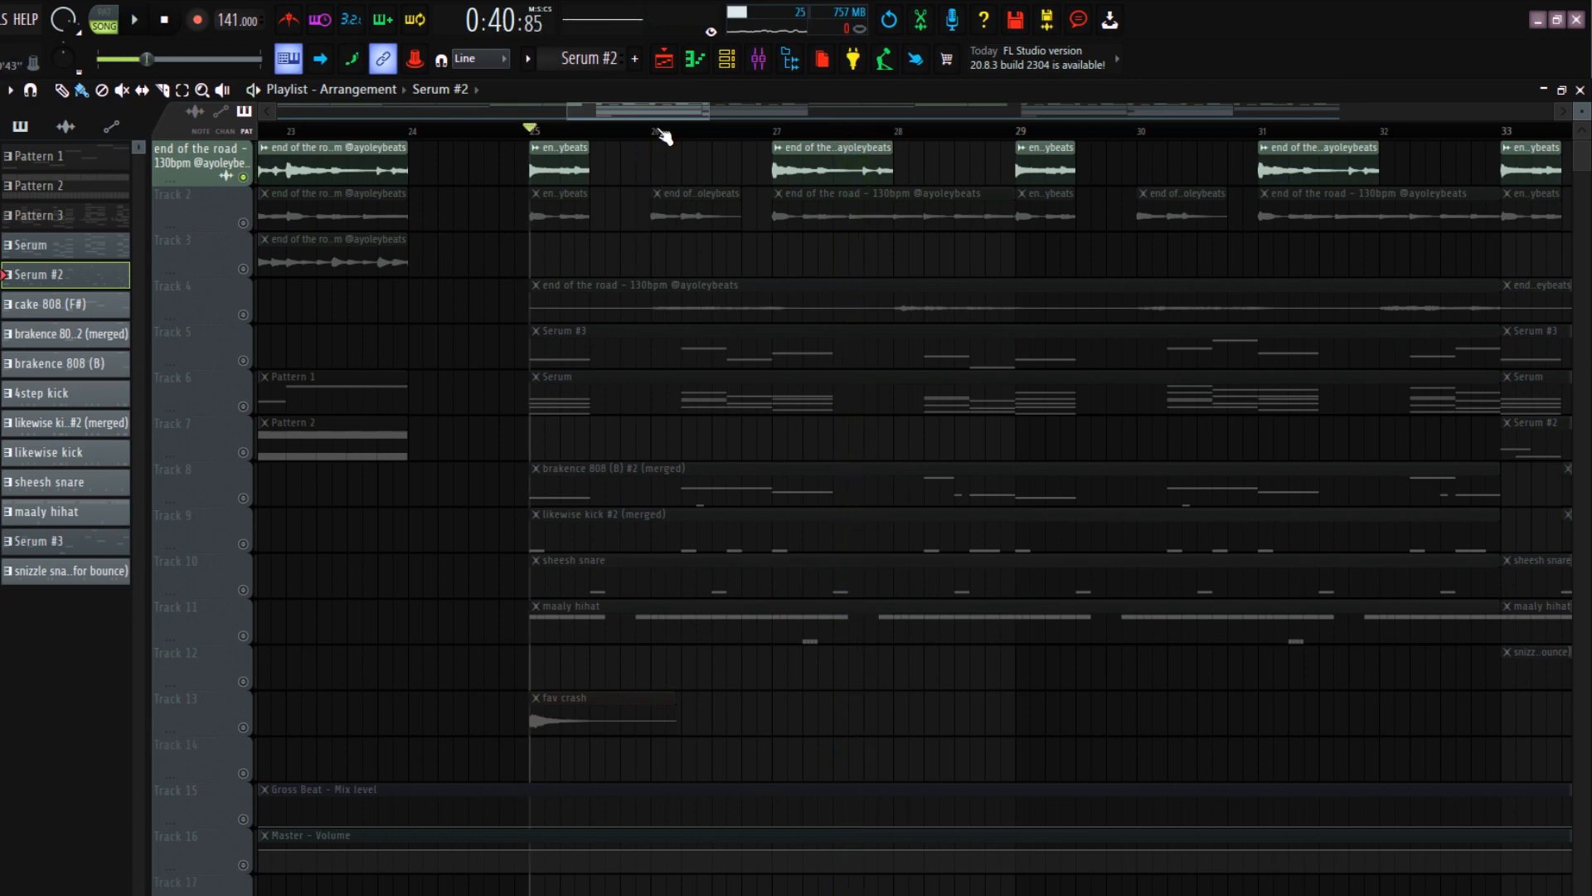
left_click_drag(655, 130, 697, 127)
left_click(718, 169)
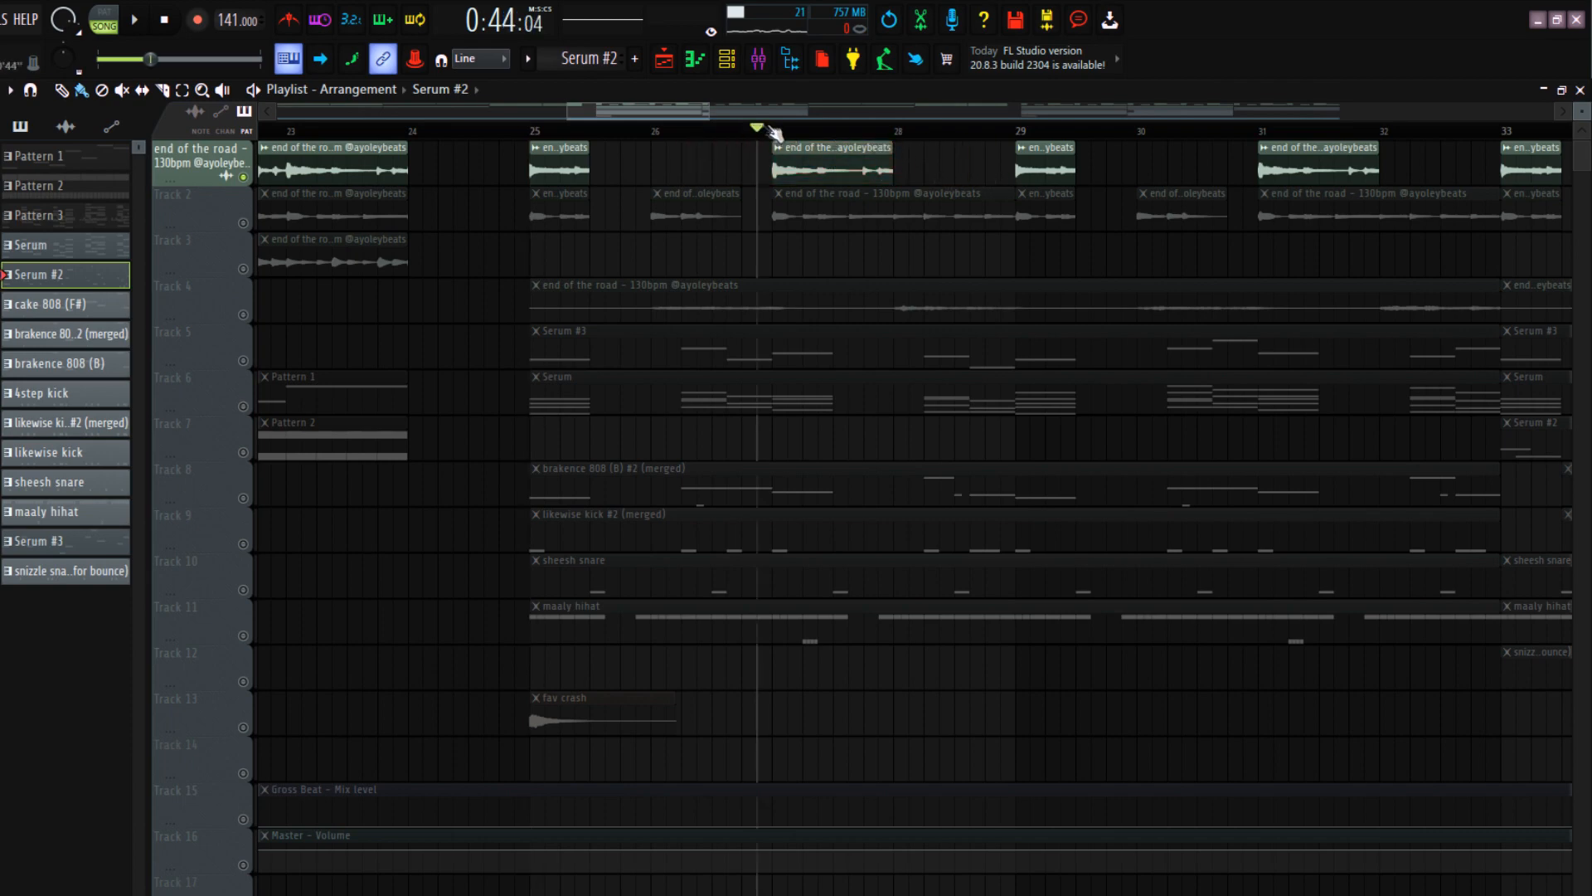
key("space")
key("space")
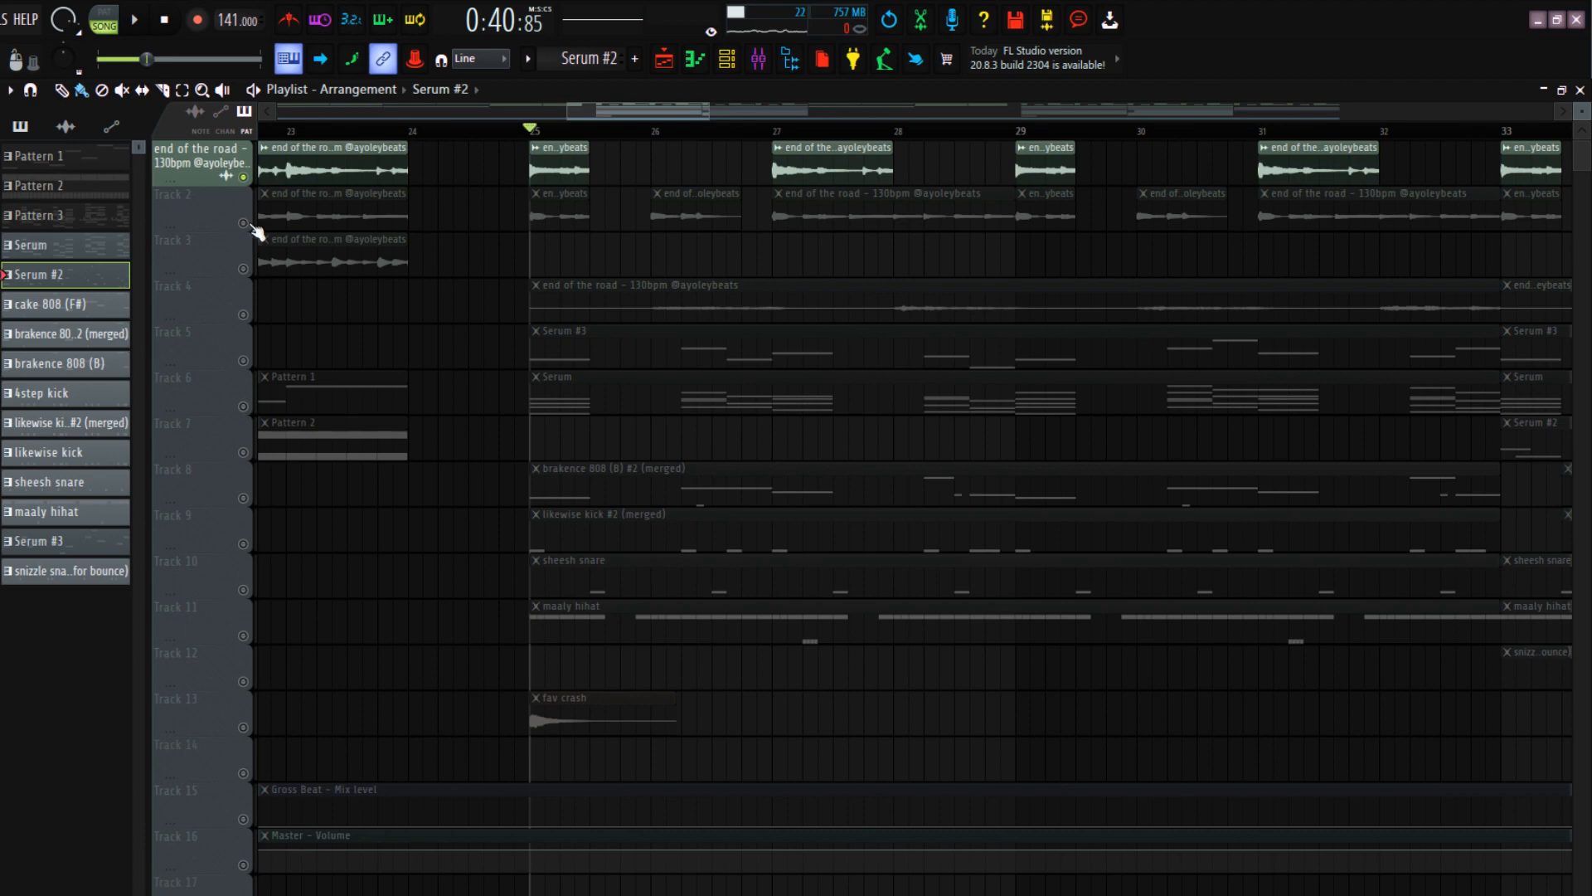
Solo Track 2 and play its chopped end of the road clips from bar 25
right_click(243, 223)
key("space")
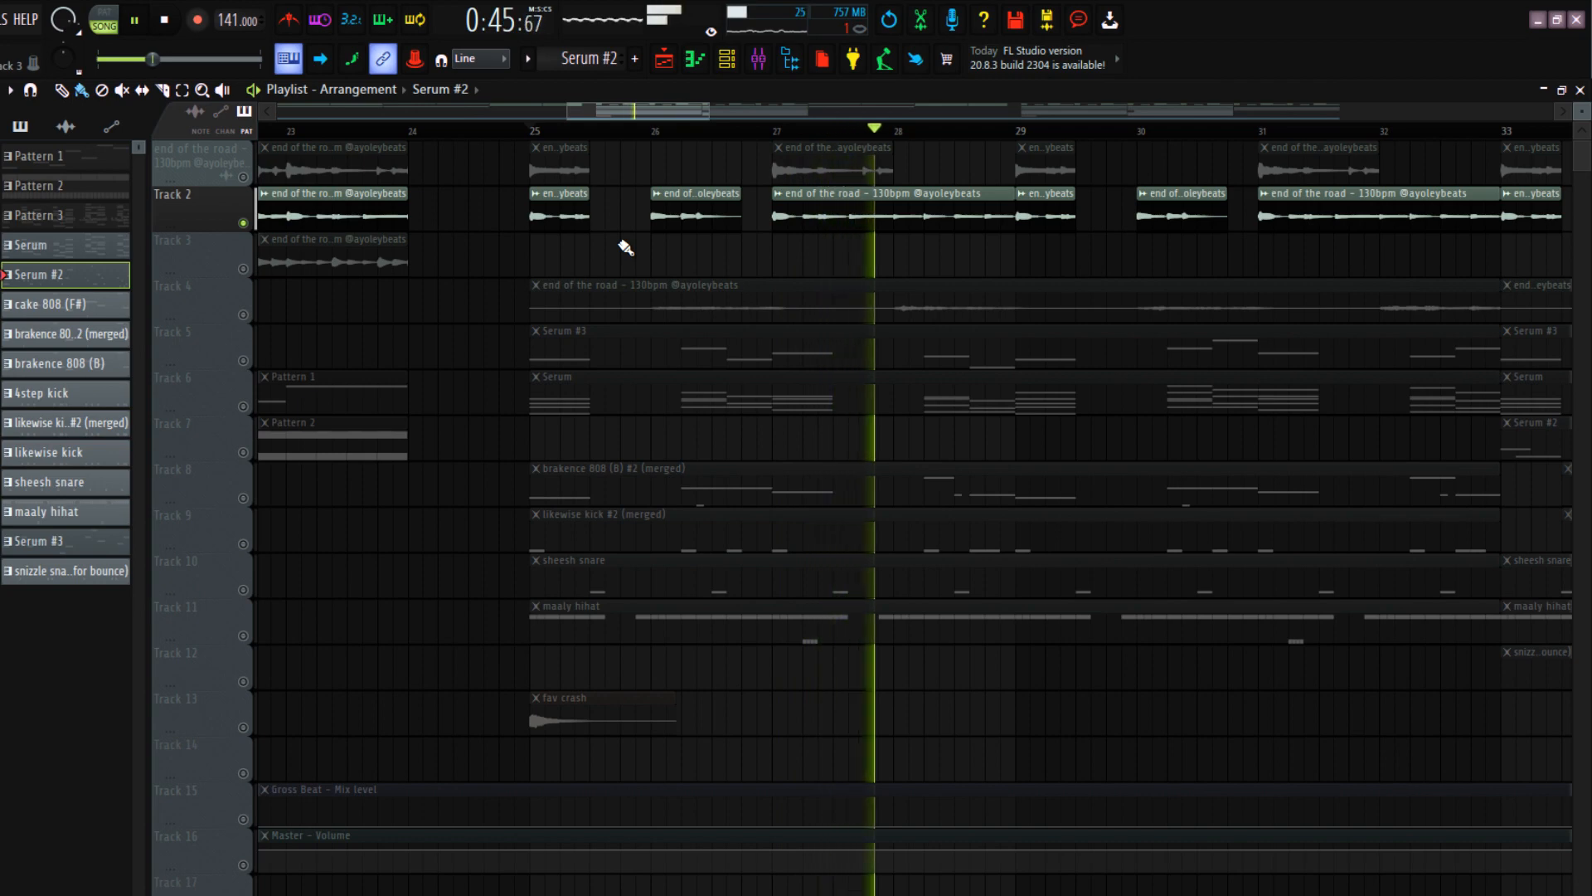
key("space")
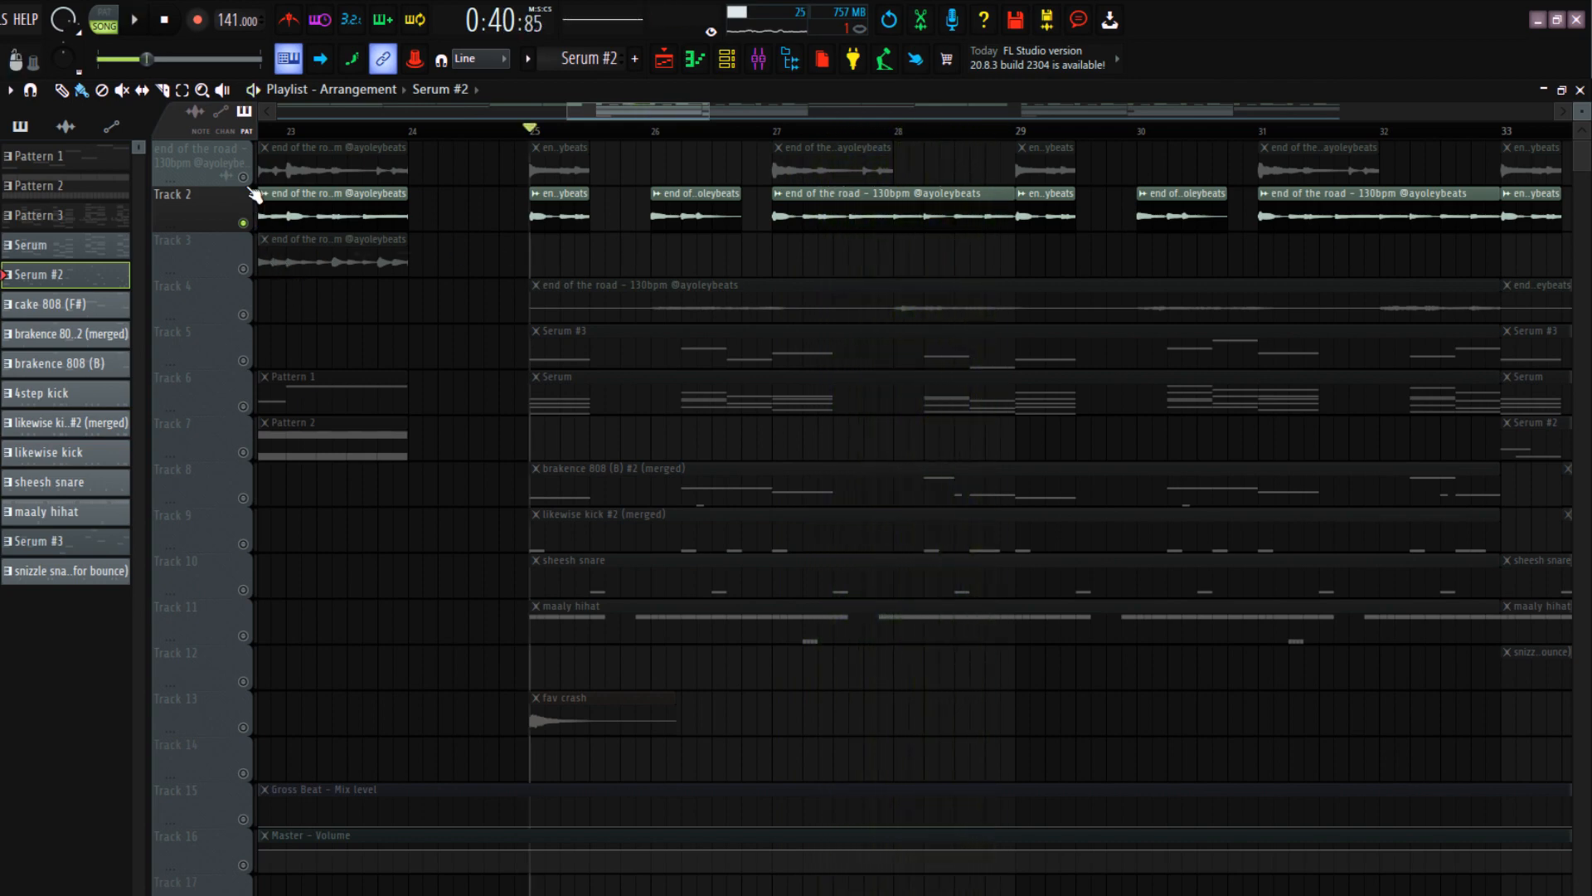
Unmute Tracks 1, 4, 5 and 6 alongside Track 2 and play the samples with the Serum parts from bar 25
left_click(244, 178)
left_click(244, 315)
left_click(243, 361)
left_click(243, 407)
key("space")
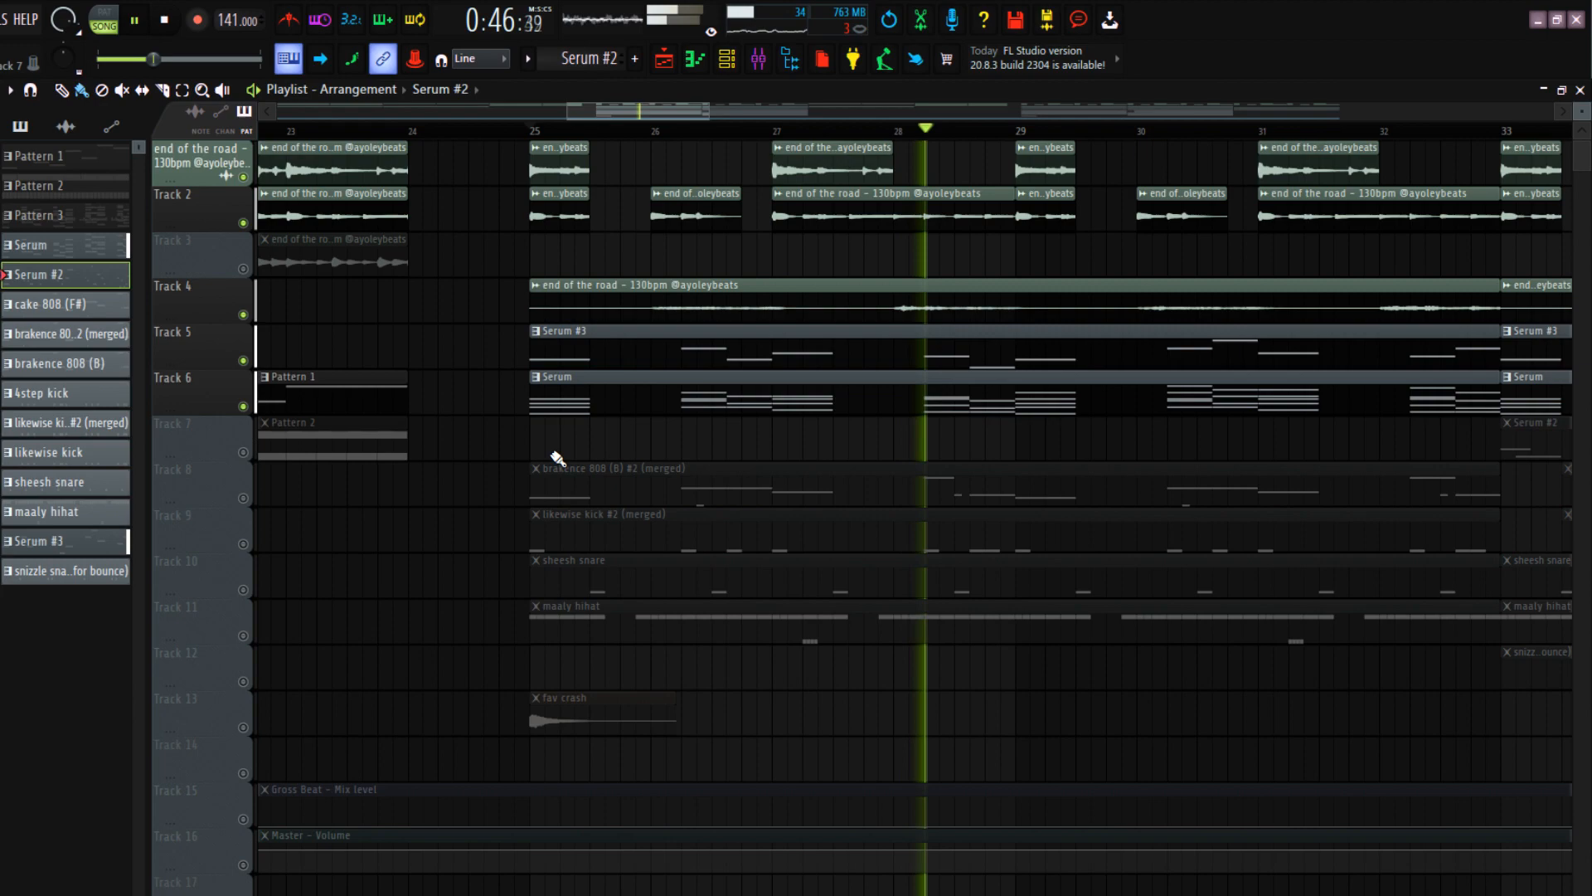
Unmute Track 10 and play its sheesh snare with the samples and Serum parts from bar 25
key("space")
left_click_drag(611, 449, 790, 476)
scroll(791, 476, "down", 2)
scroll(790, 476, "down", 5)
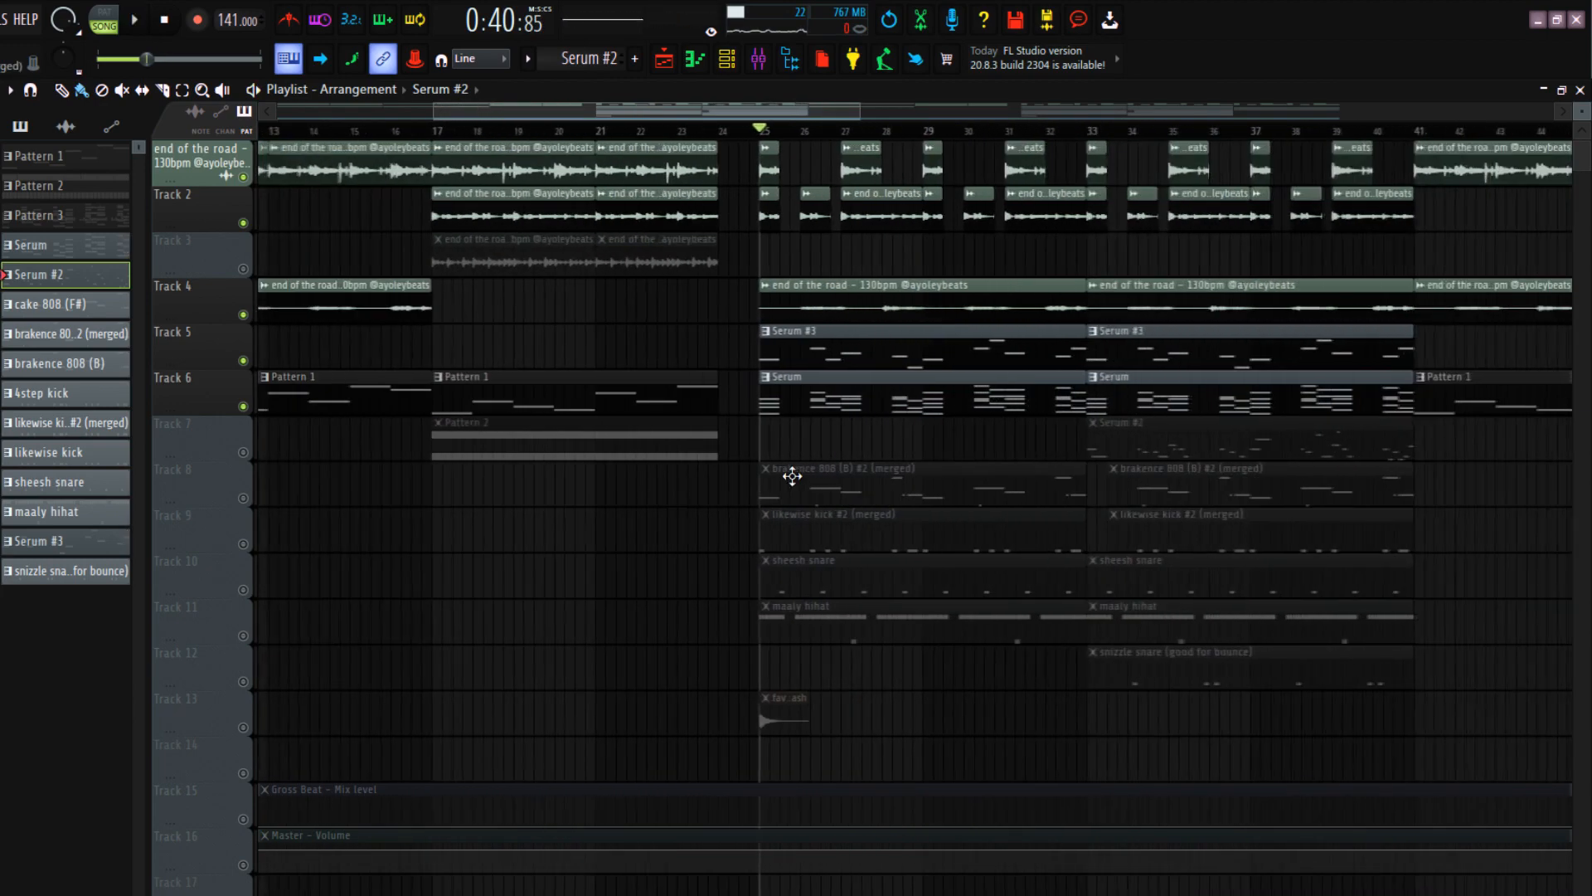
scroll(779, 585, "up", 6)
left_click_drag(776, 582, 491, 574)
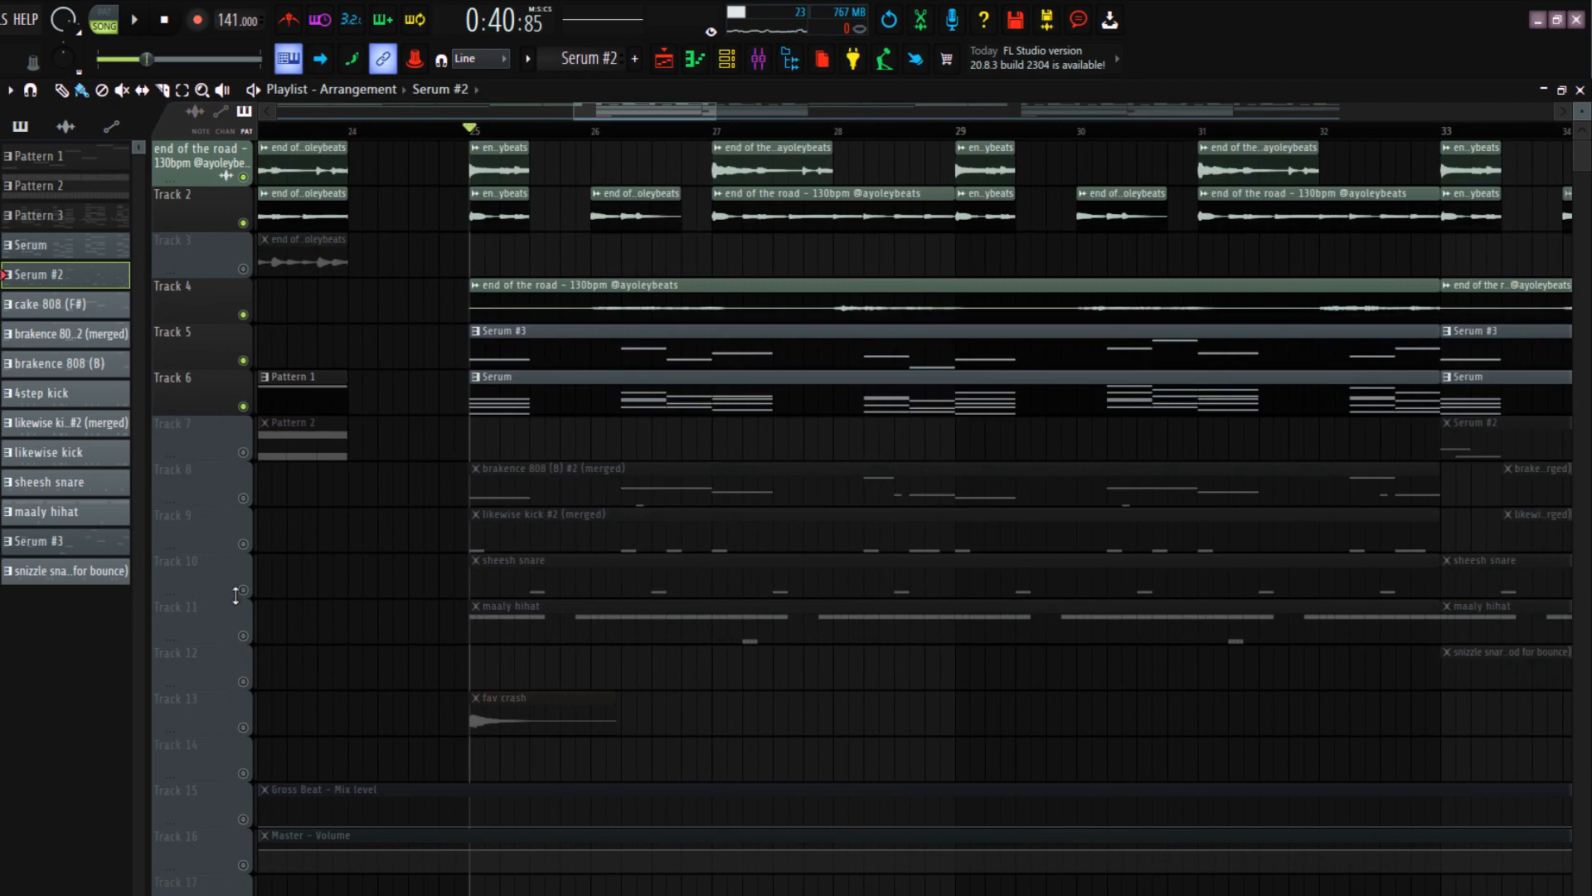
left_click(242, 590)
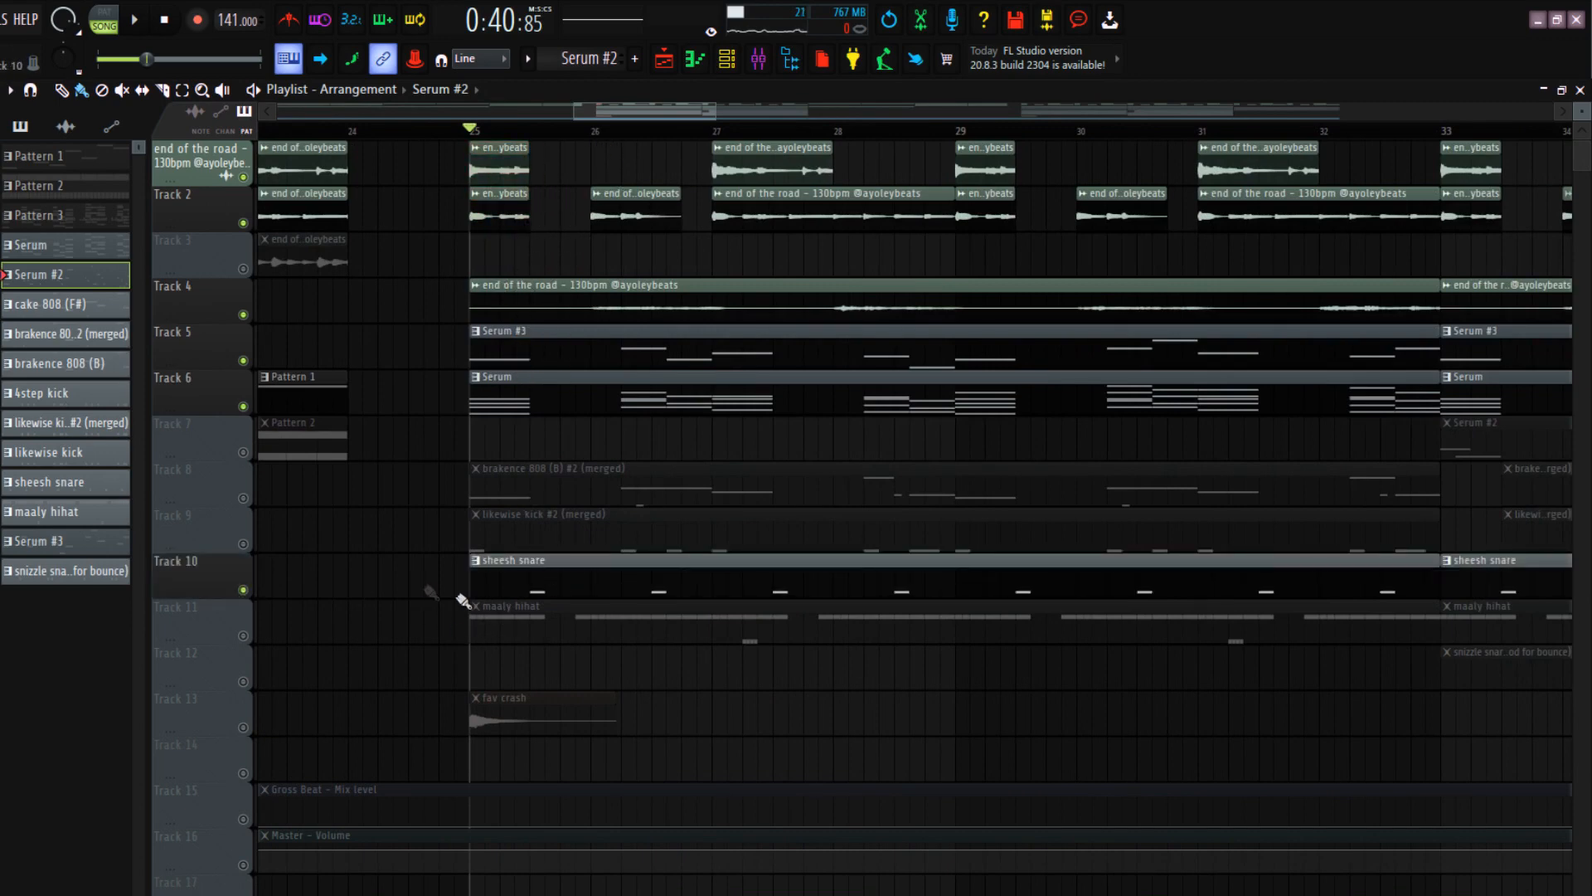
scroll(462, 578, "up", 4)
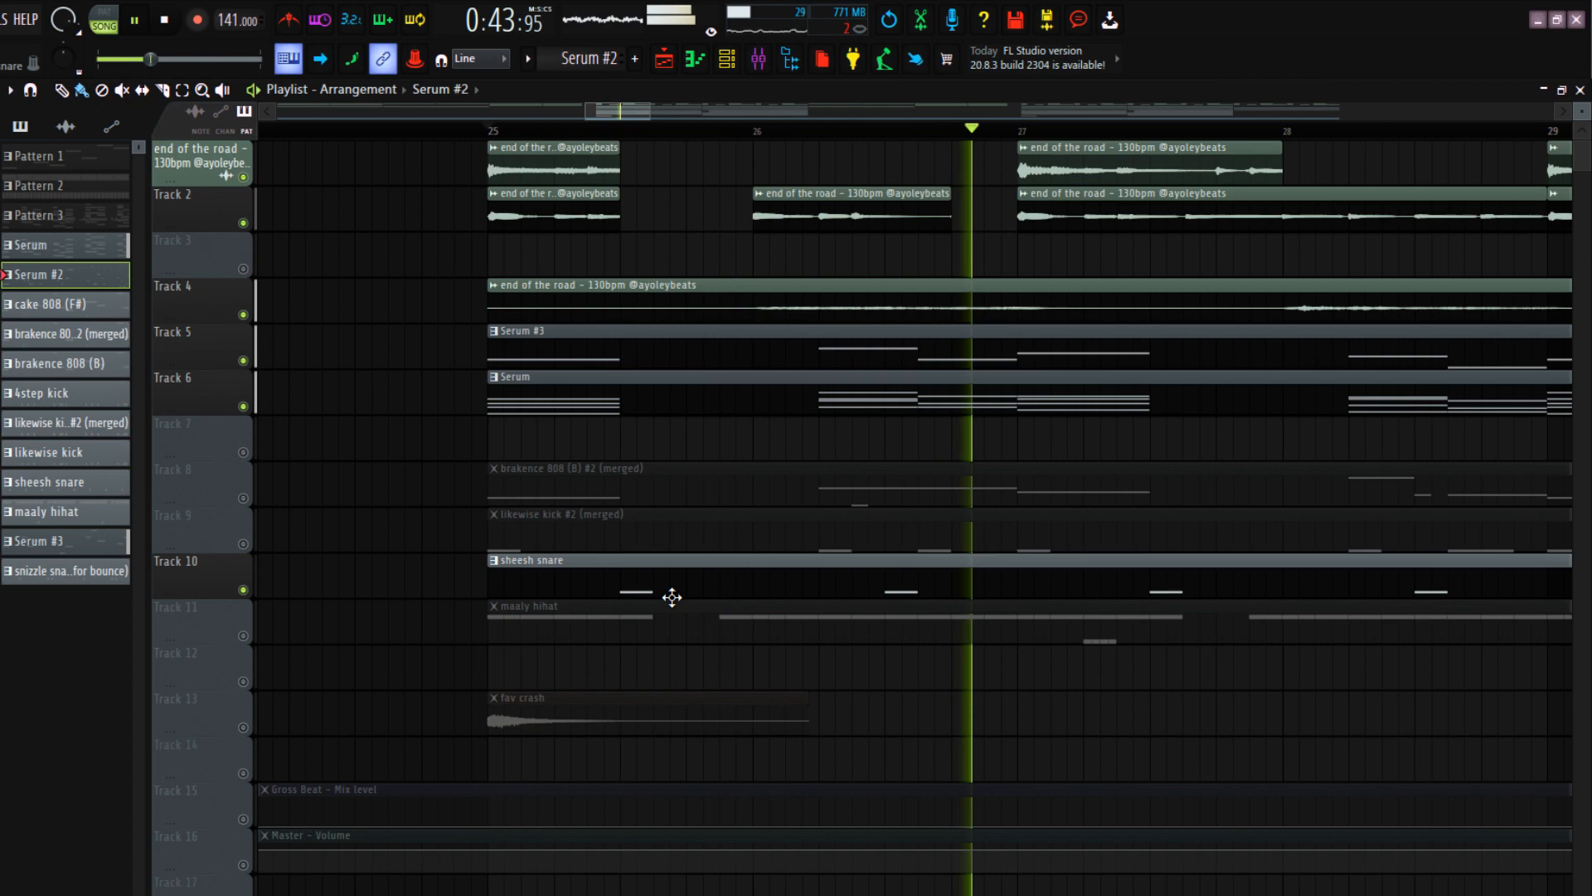
key("space")
Highlight the sheesh snare clip on Track 10, clear the selection and play the combination again from bar 25
left_click(920, 419)
scroll(751, 498, "down", 2)
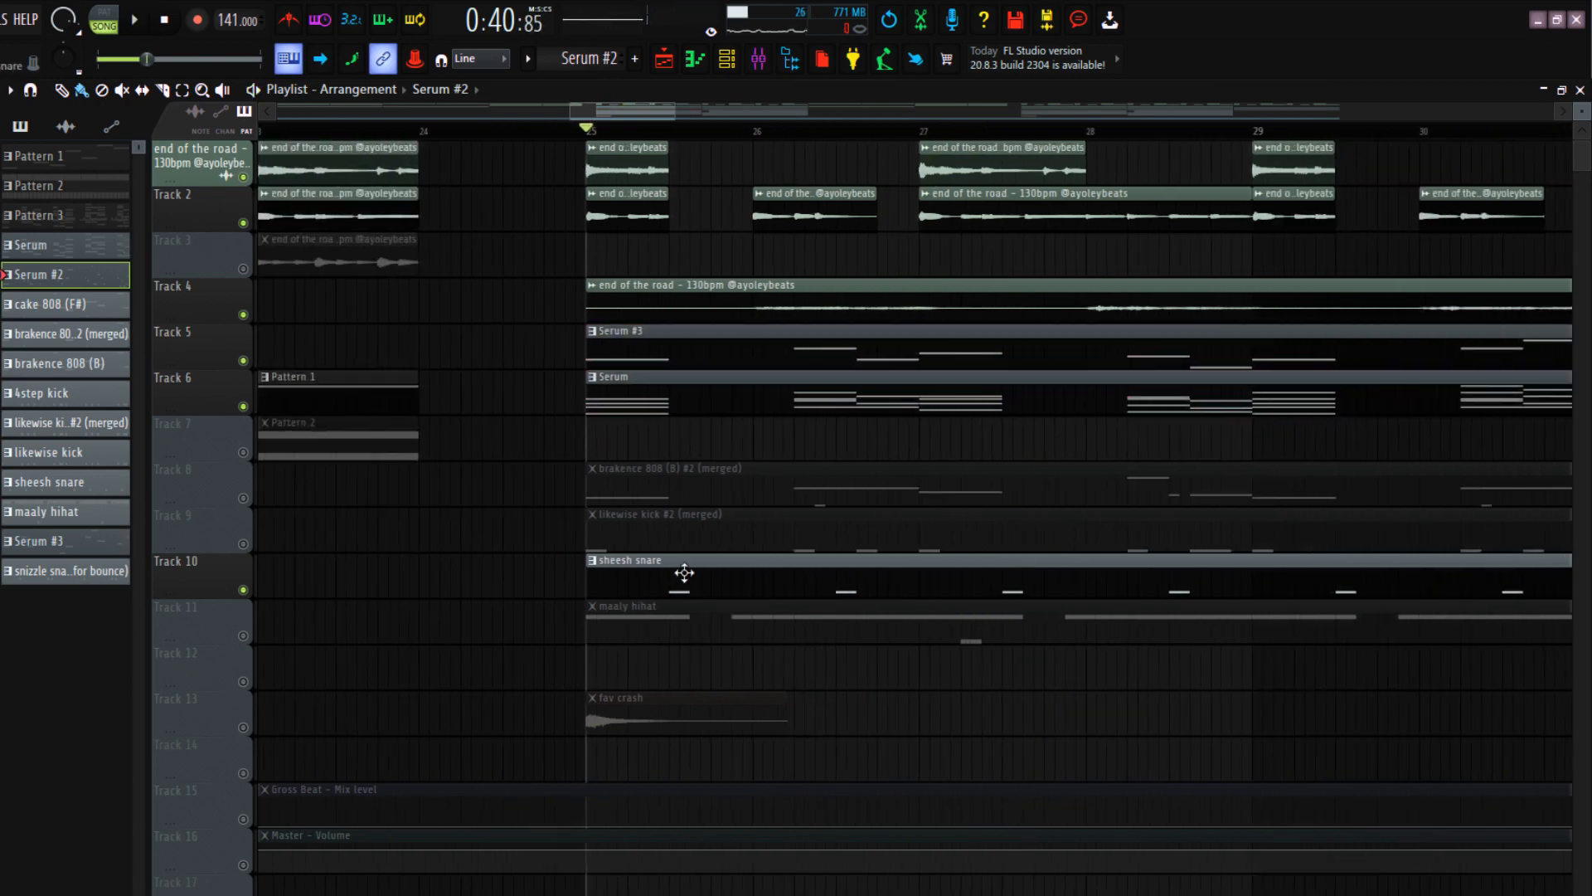
left_click(657, 588)
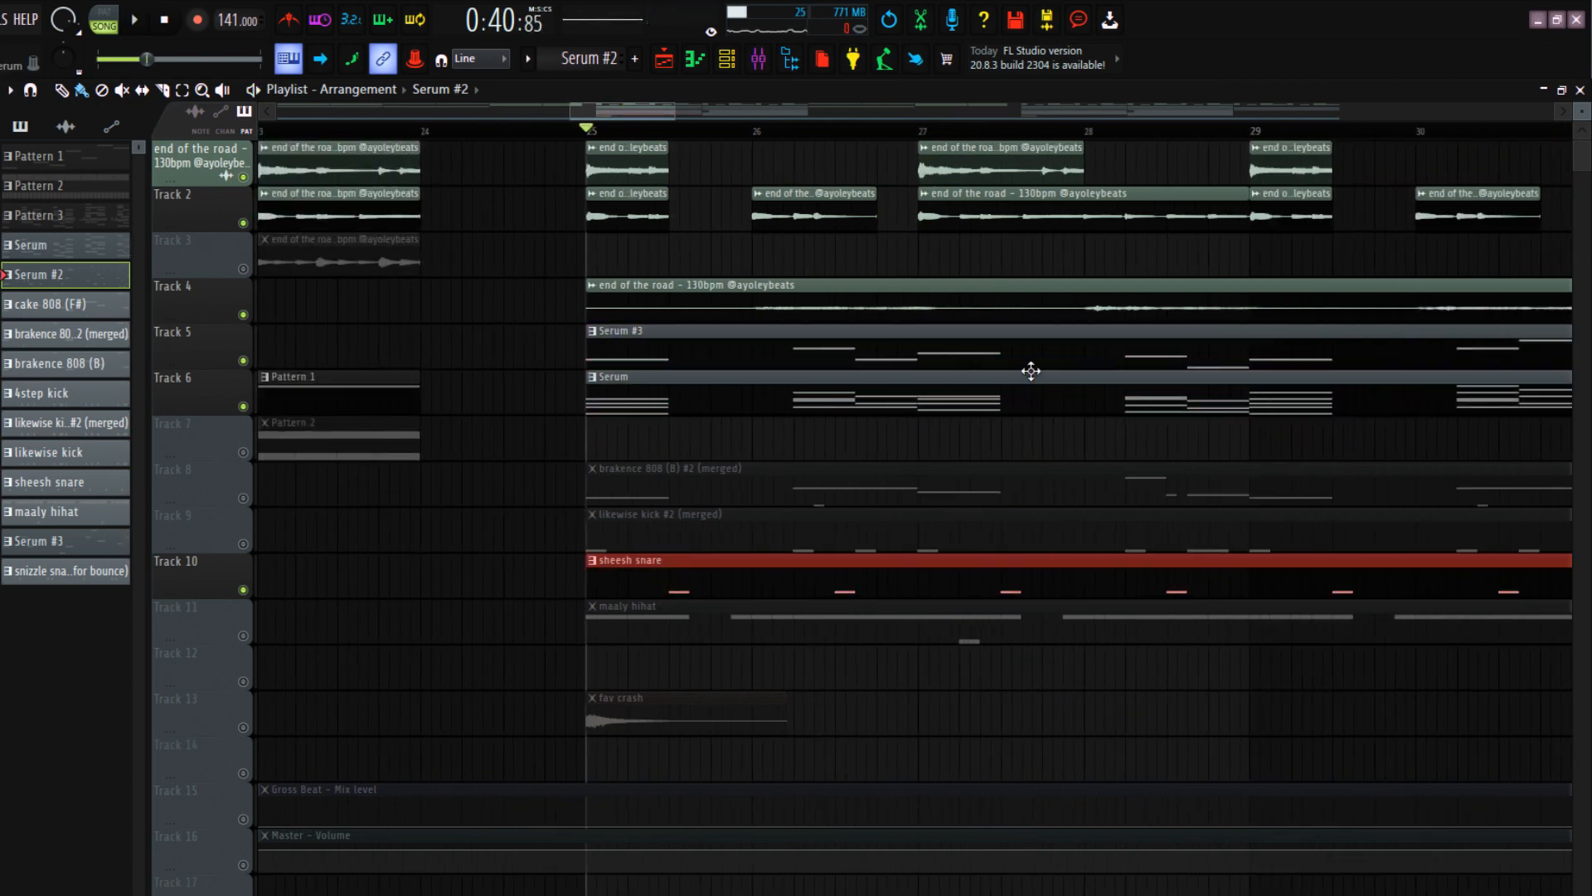
left_click(1016, 447)
key("space")
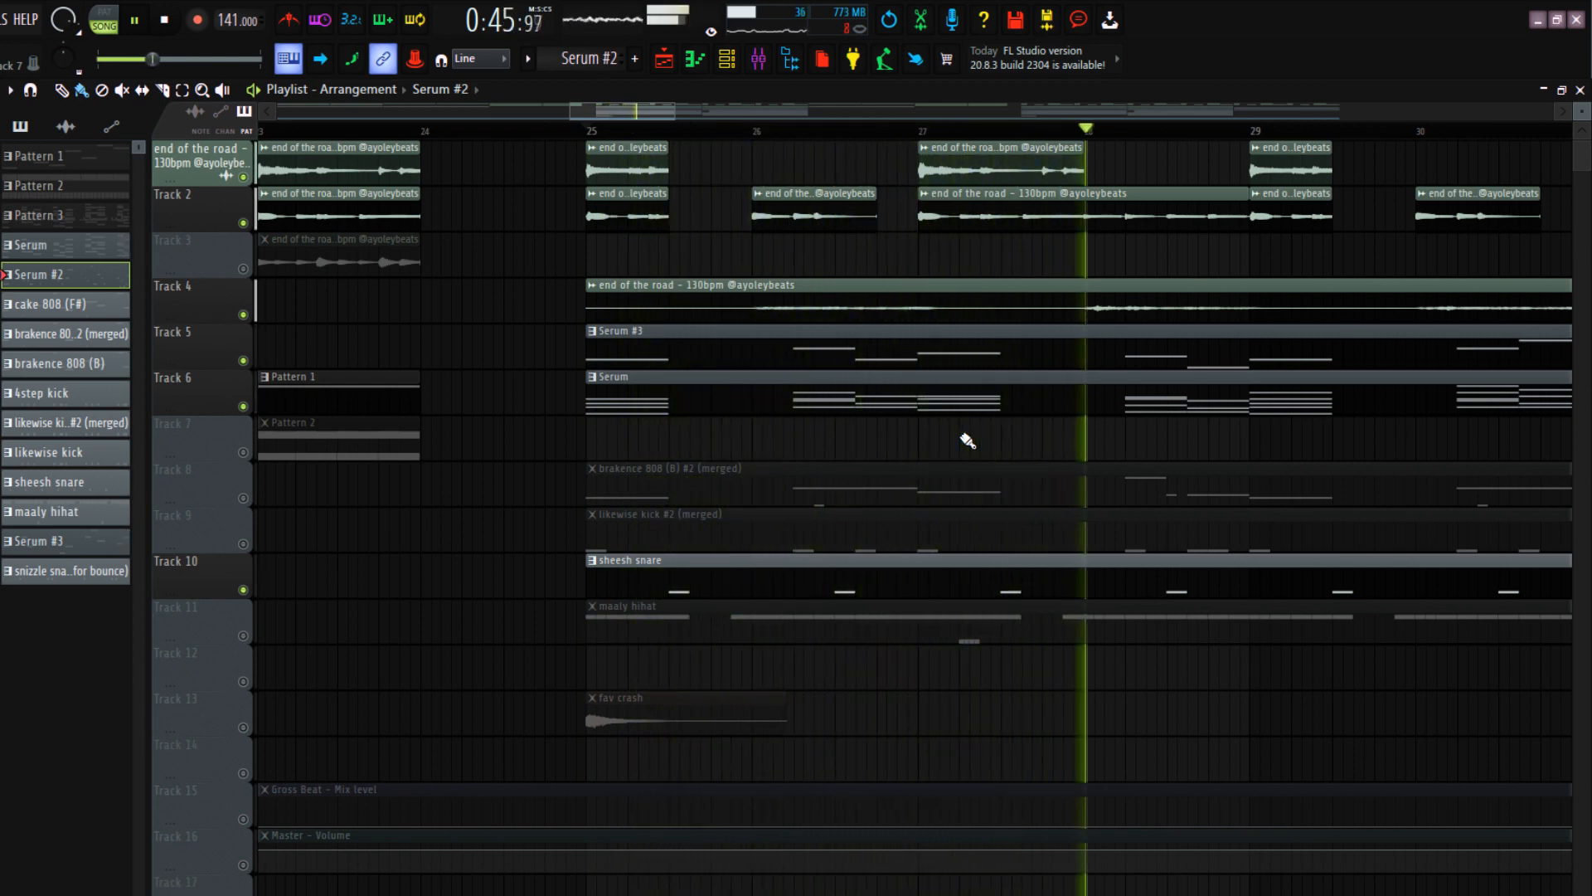
key("space")
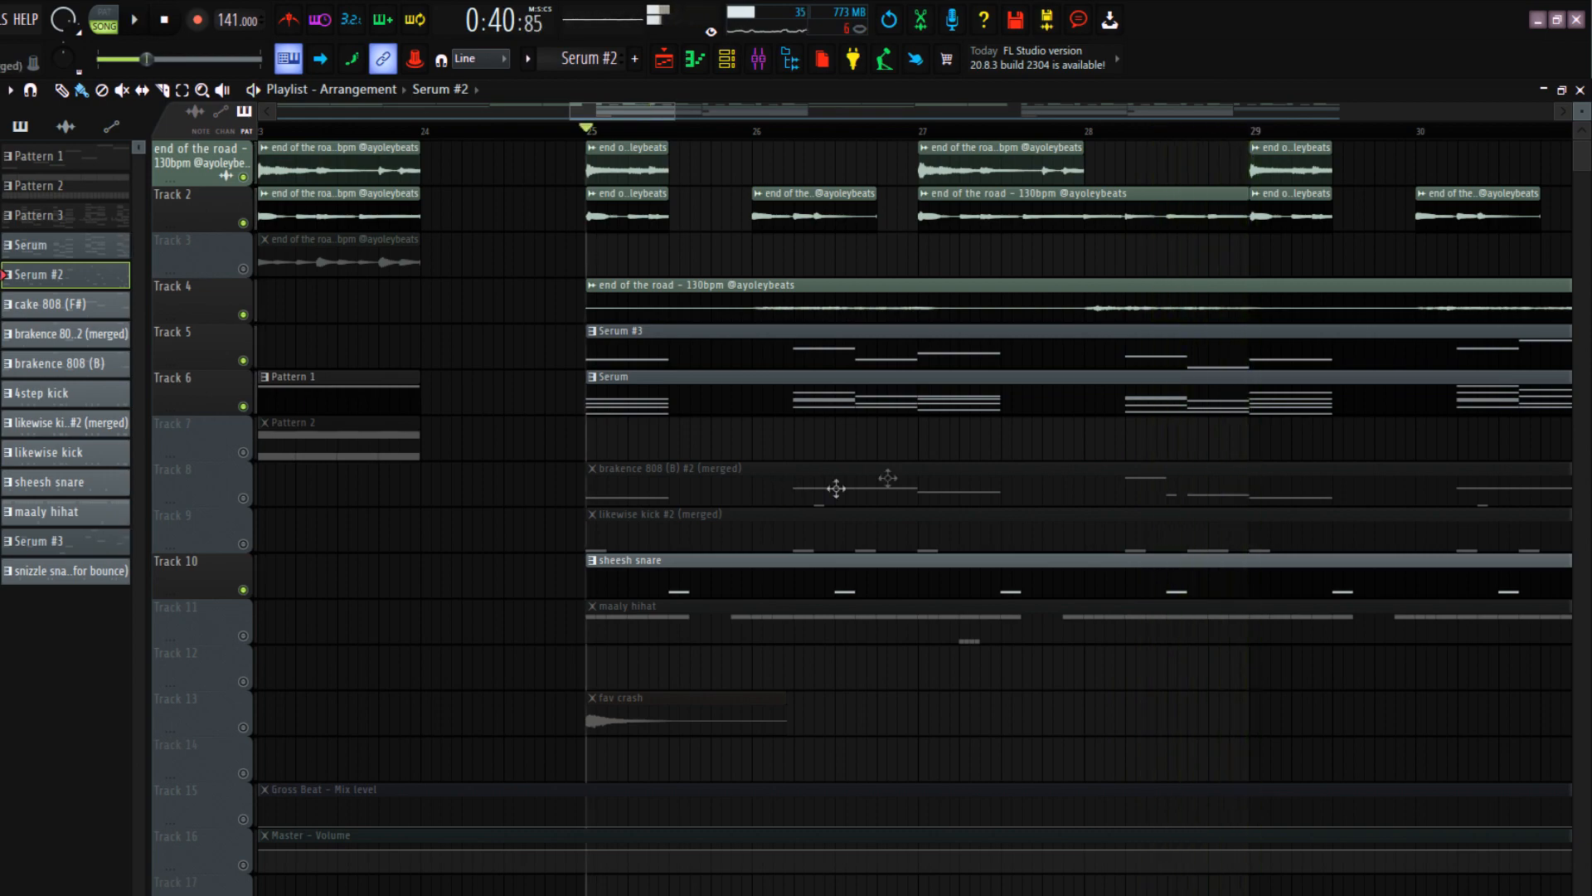
View the sheesh snare notes in the piano roll and return to the playlist
scroll(846, 489, "up", 2)
double_click(746, 572)
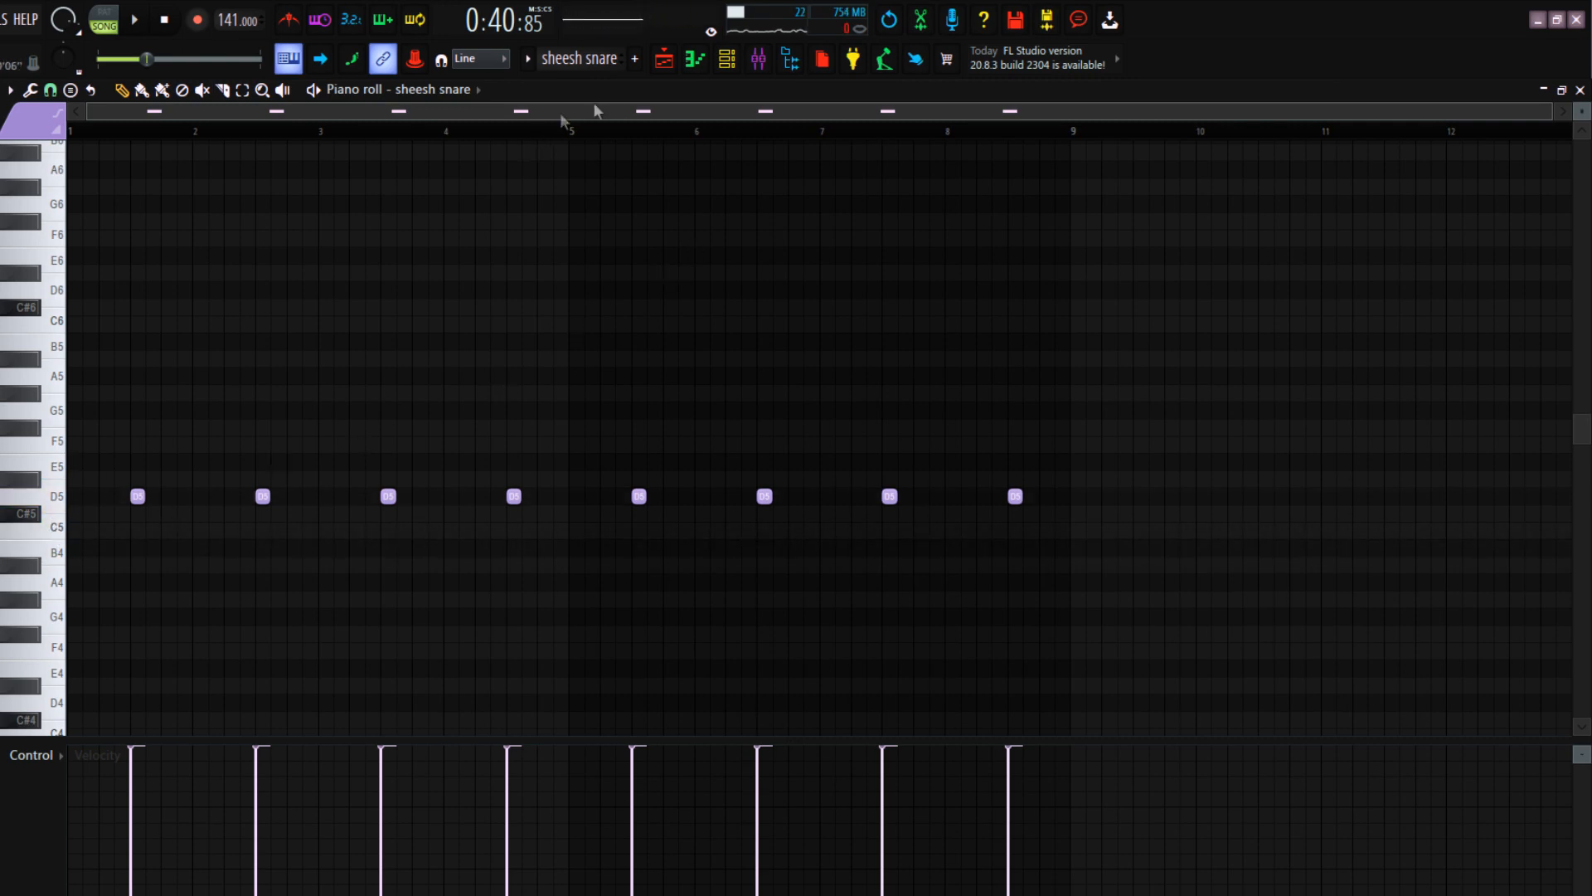
left_click(665, 59)
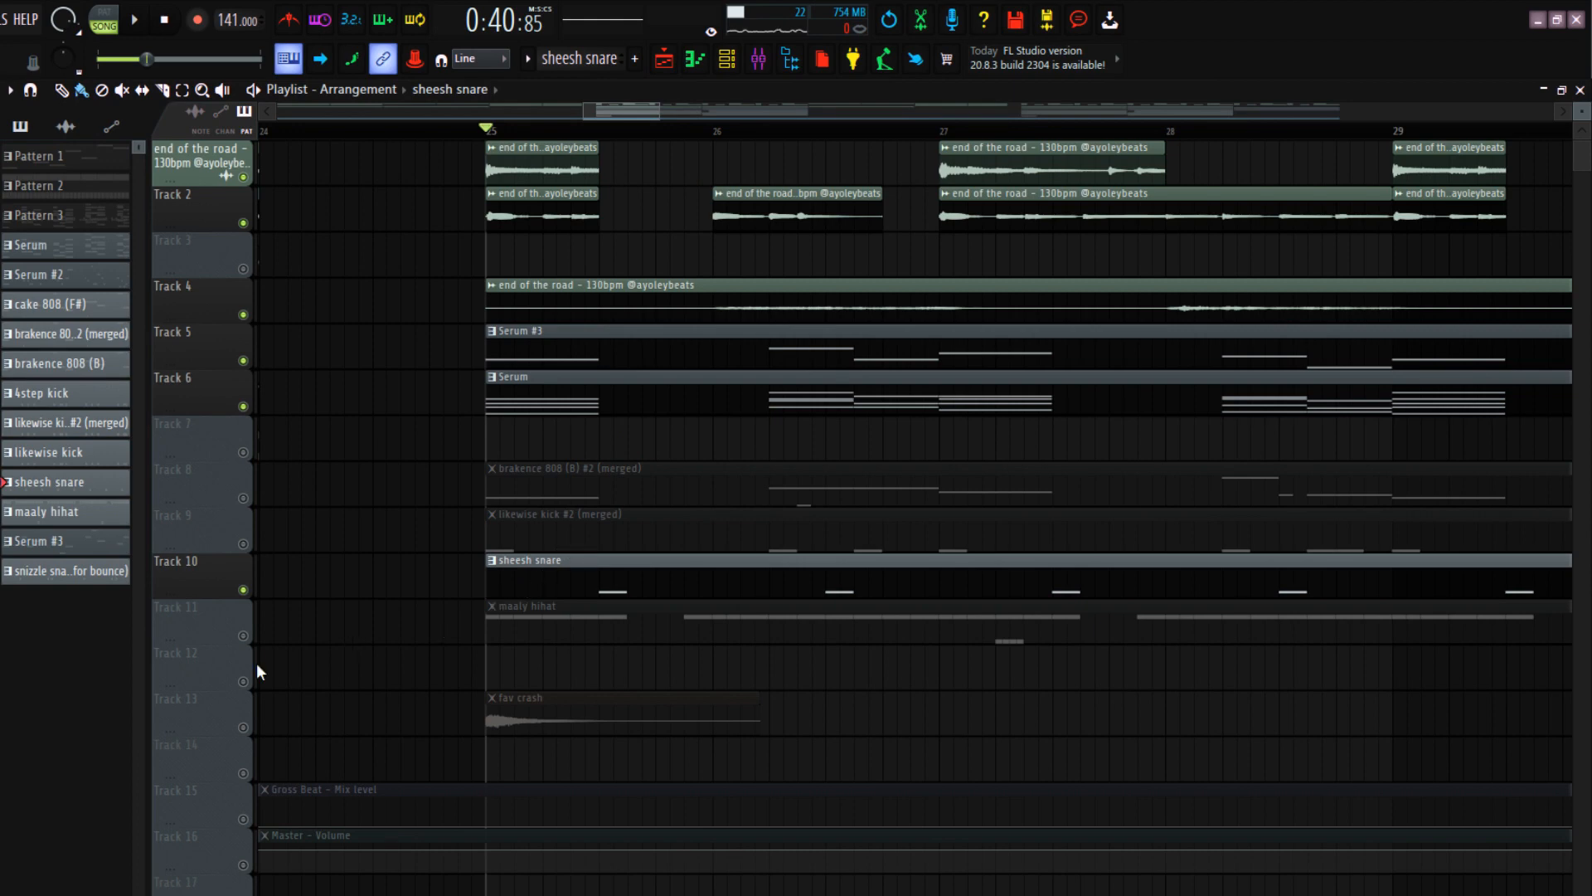
Unmute Track 11 and examine the opening notes of its maaly hihat pattern in the piano roll
left_click(245, 637)
double_click(569, 614)
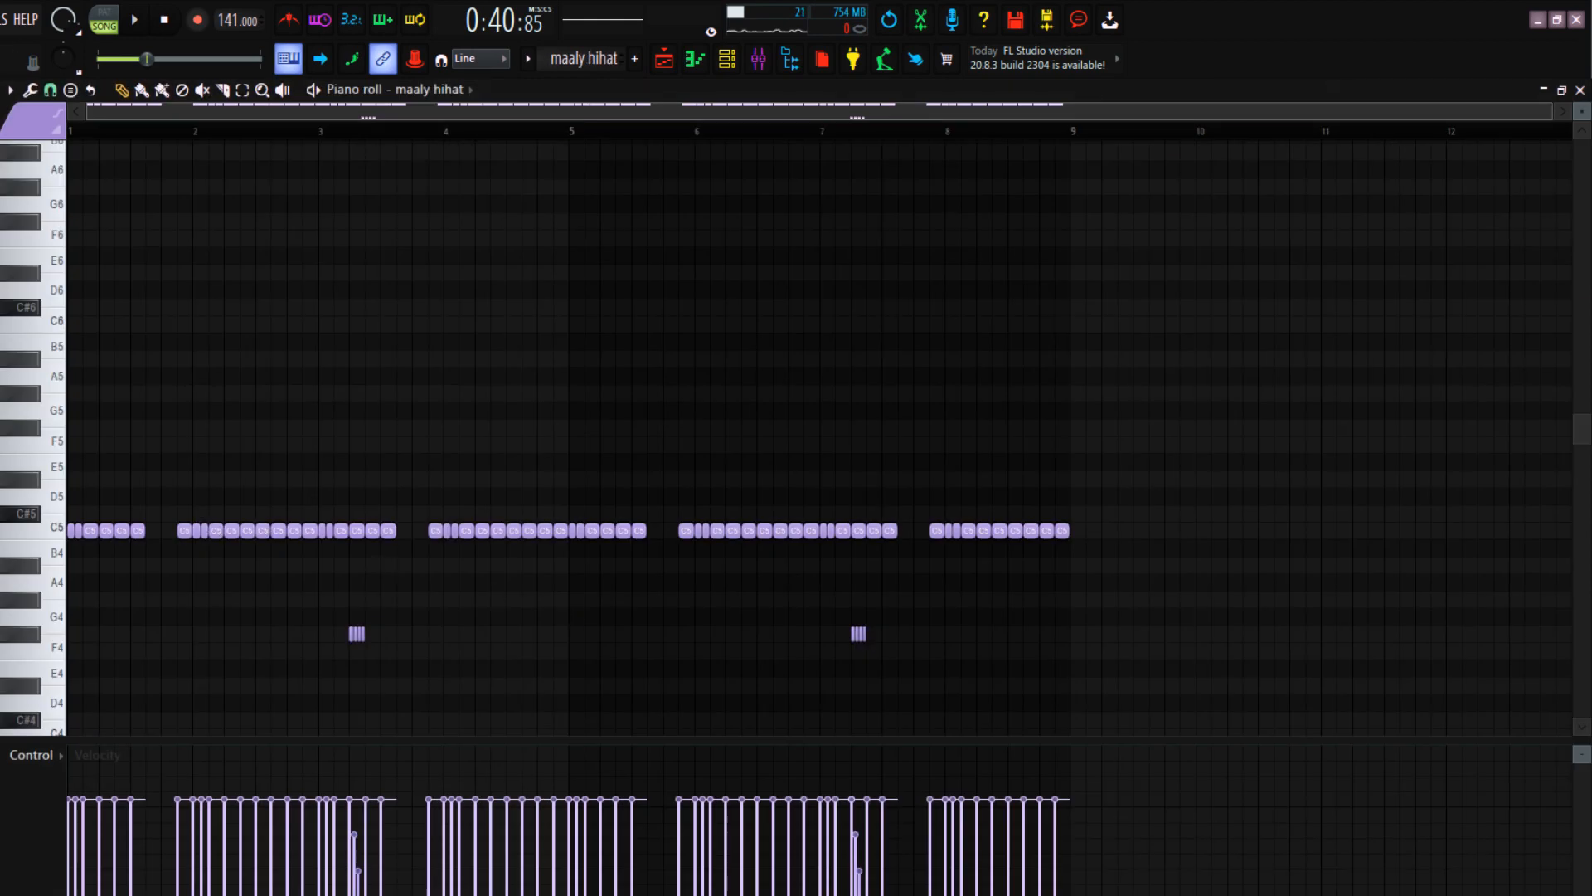
scroll(87, 583, "up", 3)
scroll(91, 564, "up", 3)
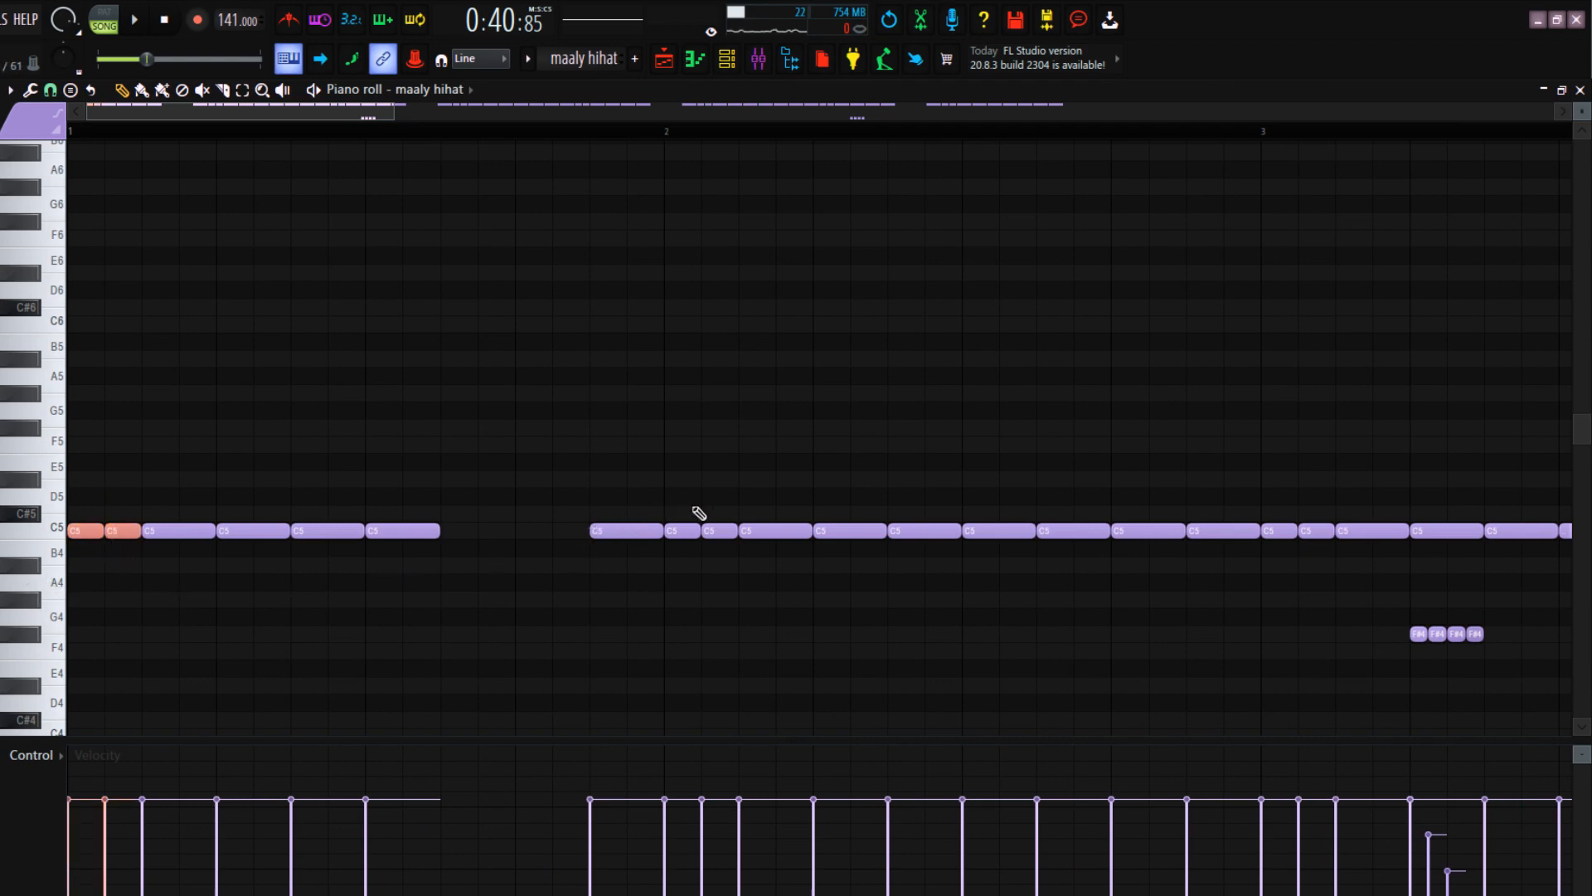
scroll(733, 558, "down", 3)
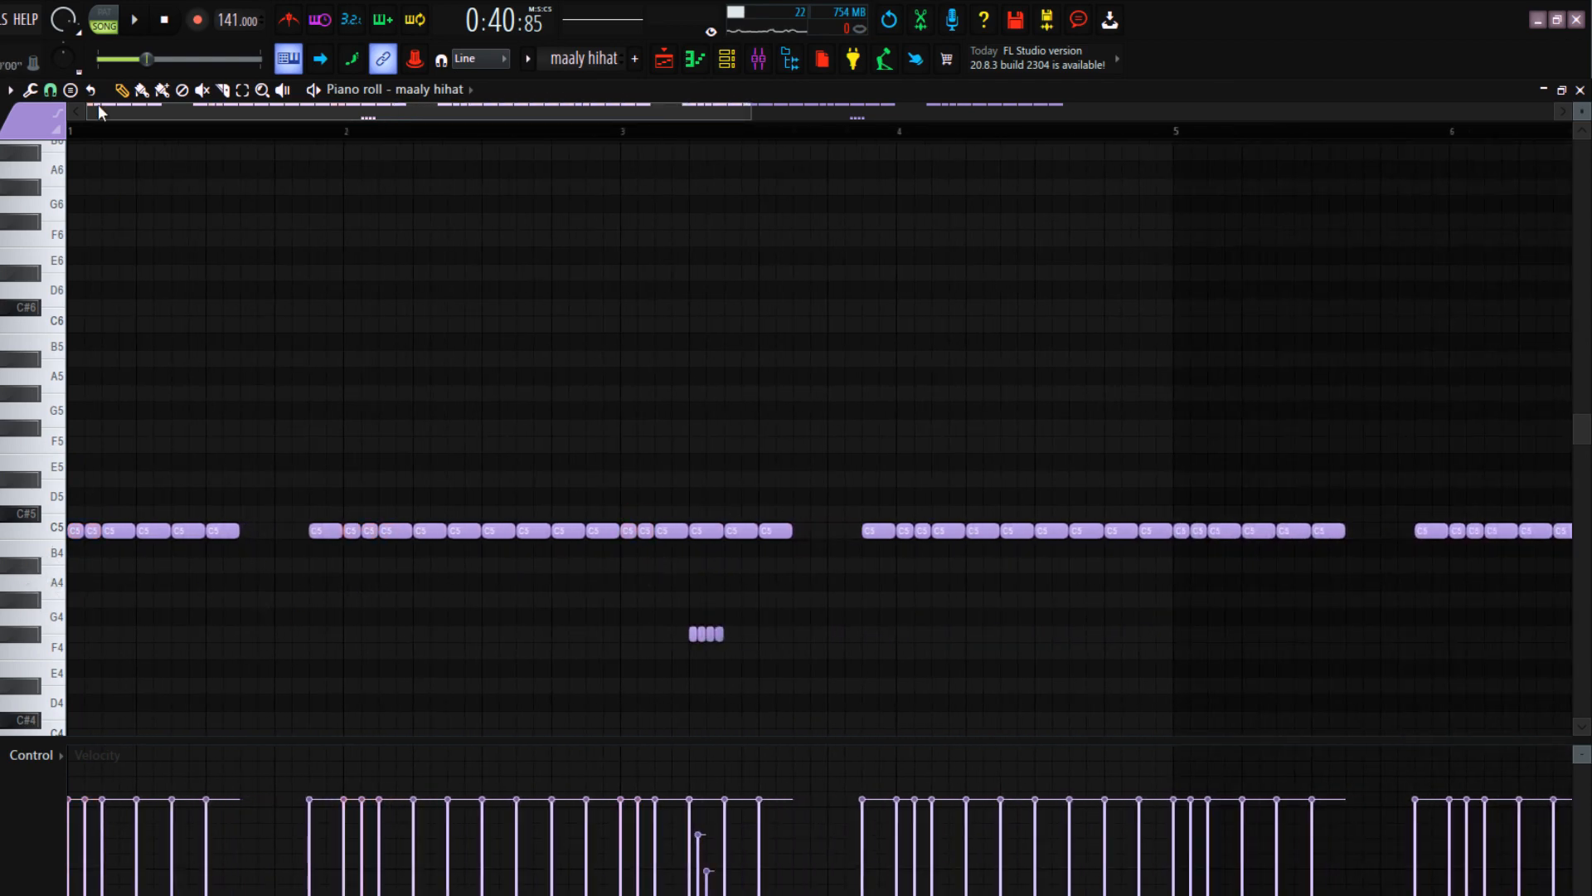
Play the maaly hihat pattern from its start and mark out the gap in the C5 notes before bar 2
key("space")
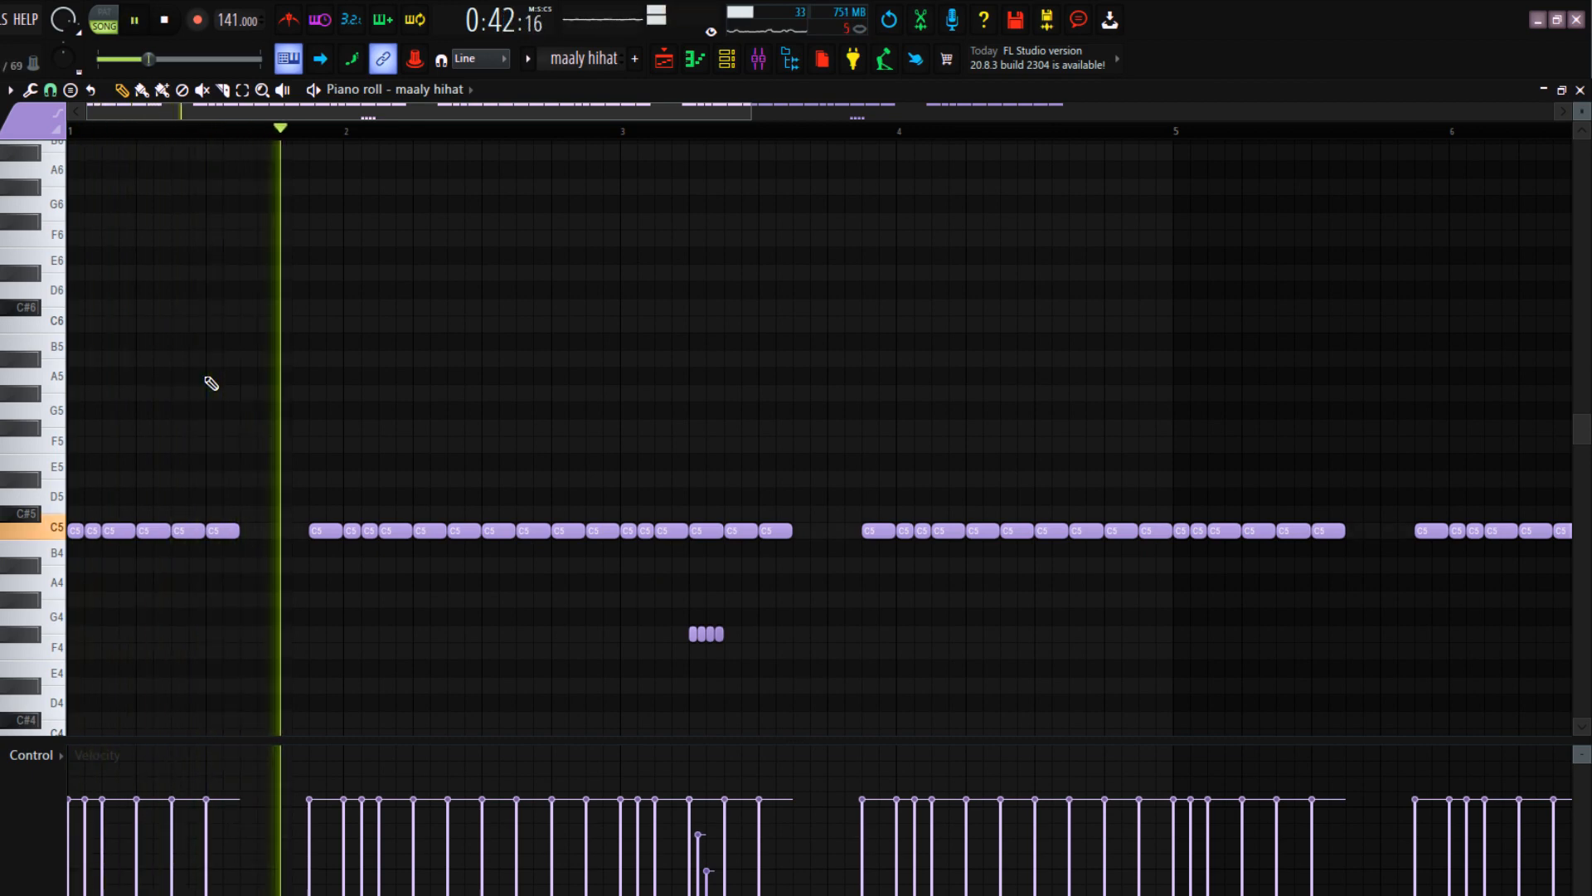
key("space")
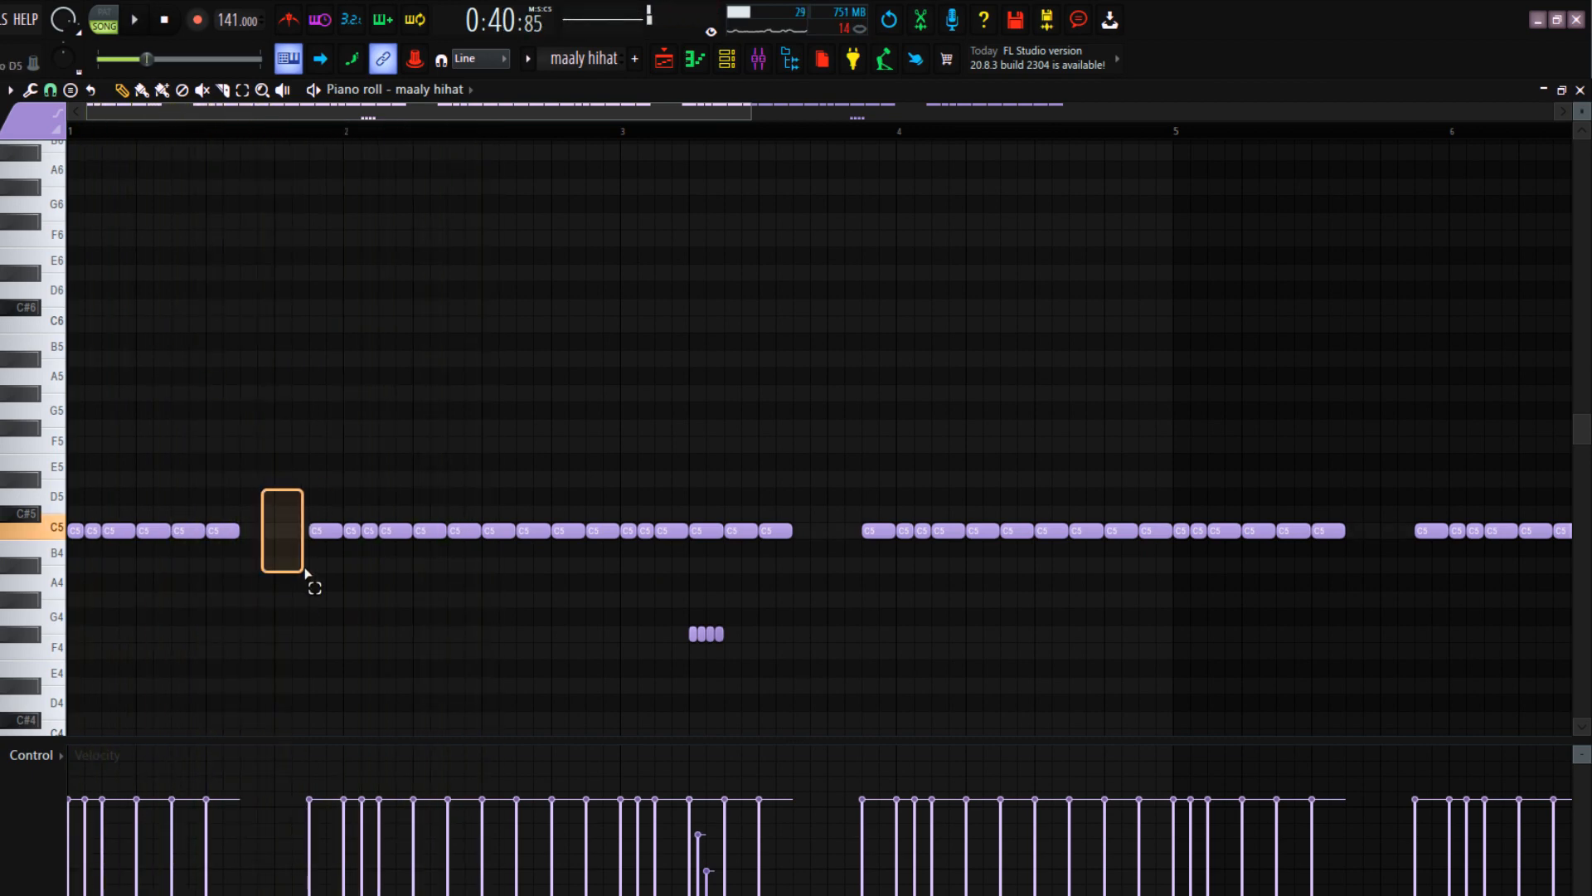
mouse_move(303, 606)
left_mouse_down()
mouse_move(229, 456)
mouse_move(300, 583)
left_mouse_up()
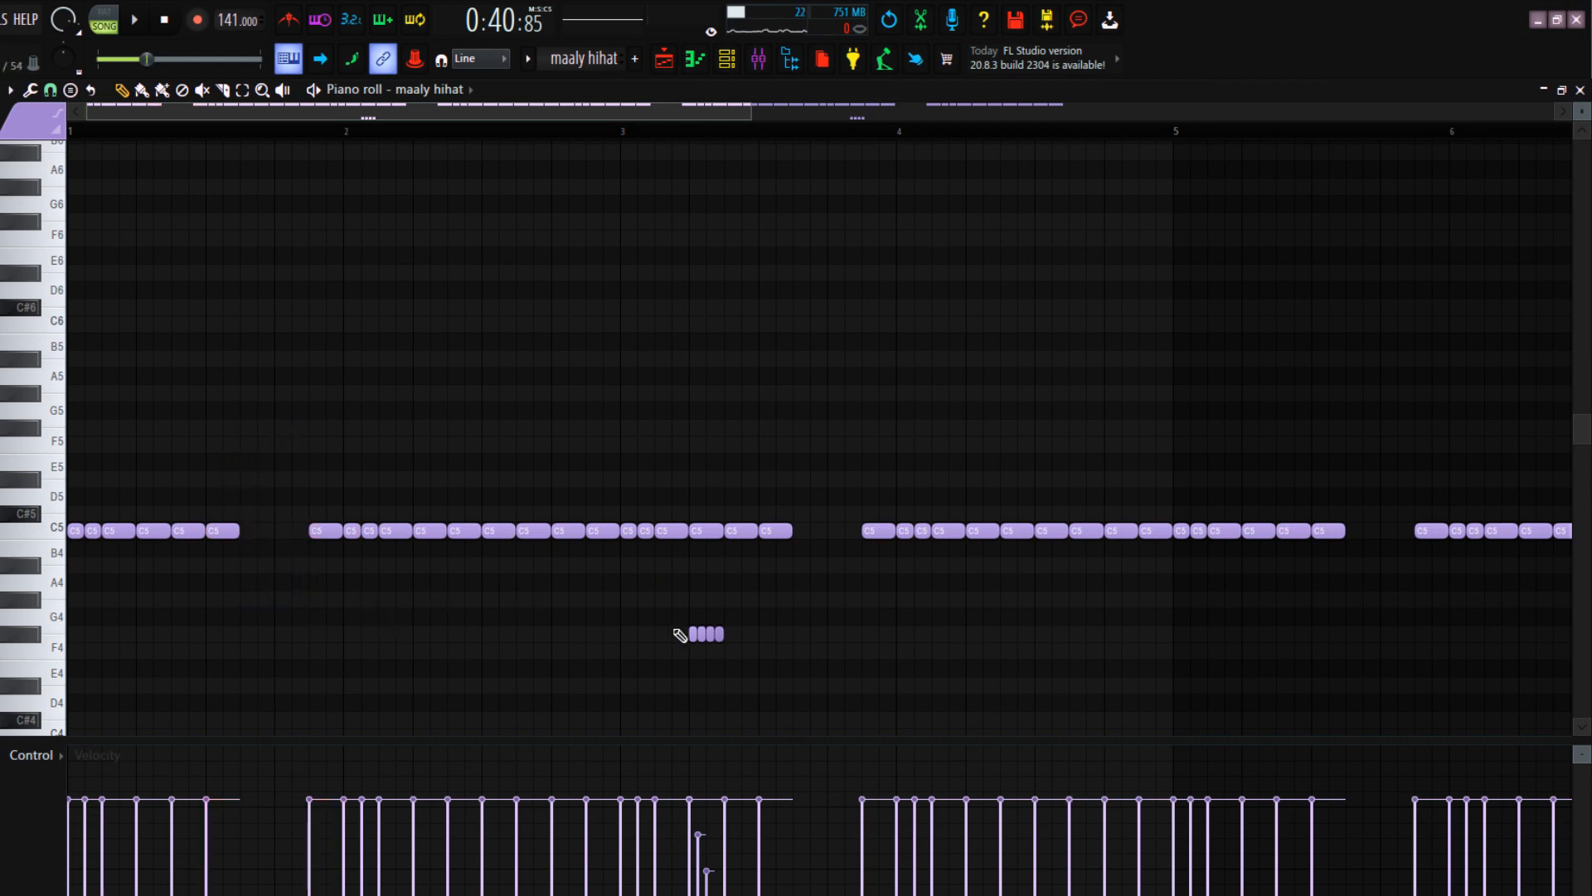
key("space")
key("space")
Highlight the short low hi-hat notes below the C5 row, play the pattern from bar 3 and return to the playlist
left_click_drag(670, 613, 882, 661)
scroll(881, 662, "down", 3)
left_click_drag(362, 609, 1249, 674)
left_click(460, 664, "ctrl")
scroll(200, 573, "up", 3)
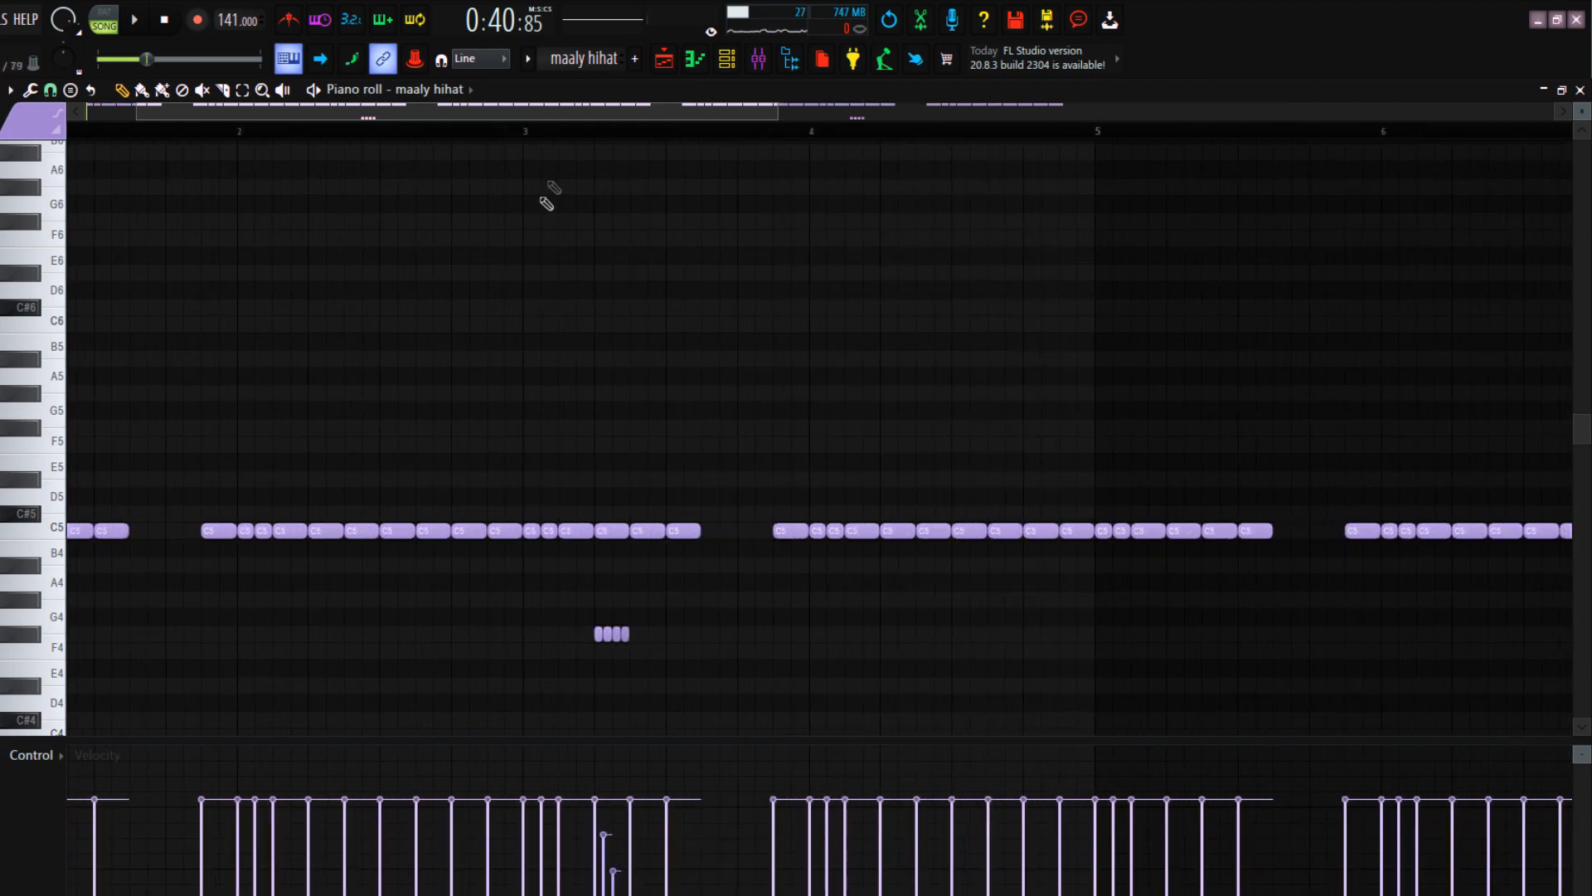
left_click(535, 133)
key("space")
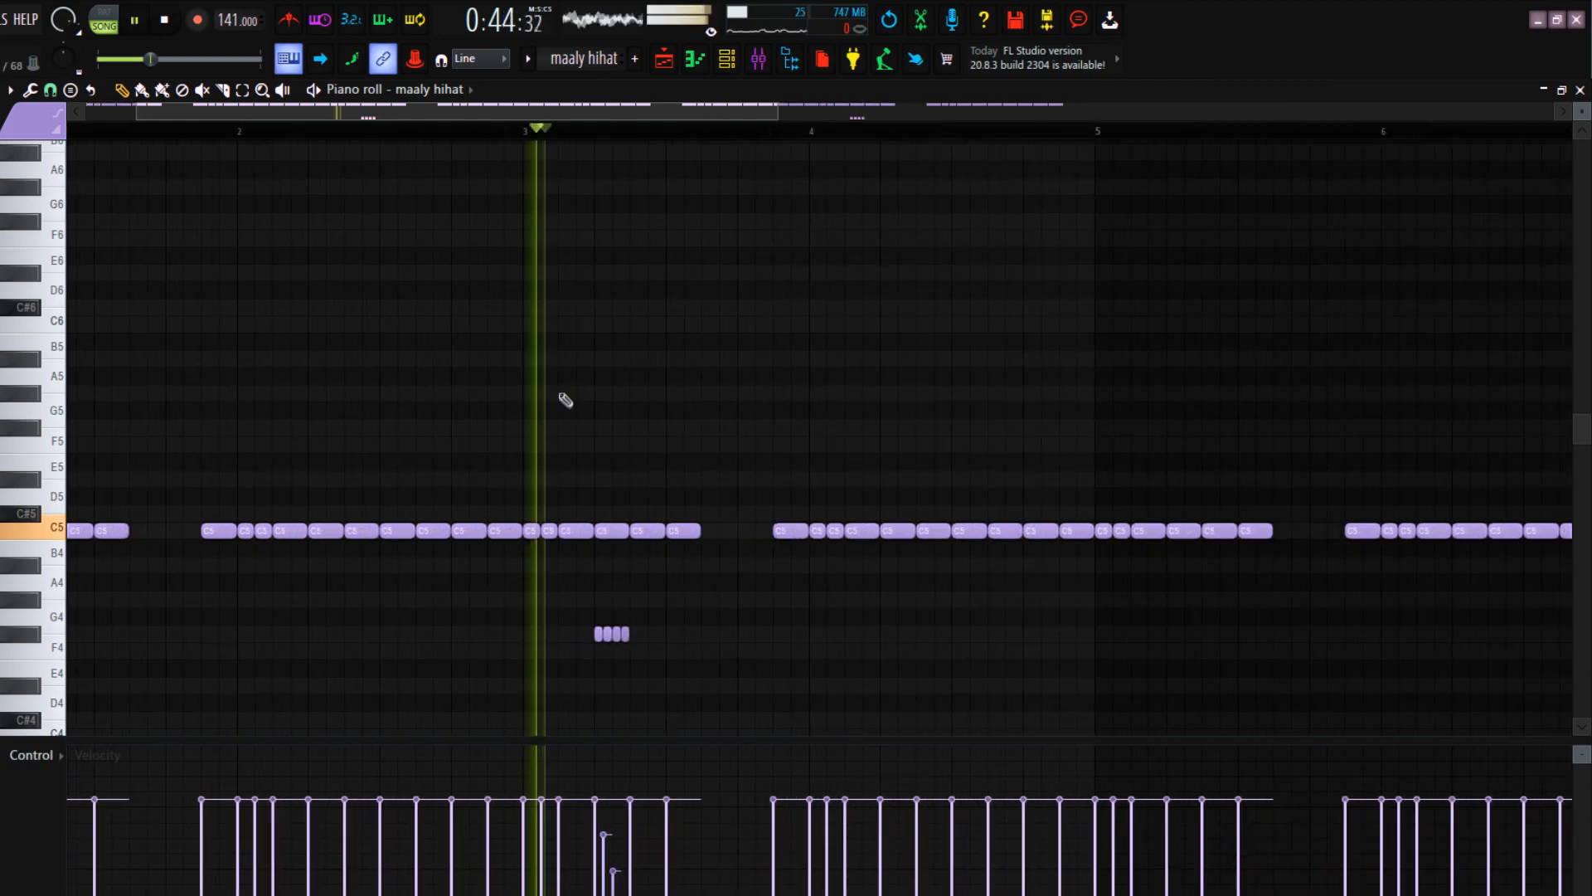
left_click(666, 66)
key("space")
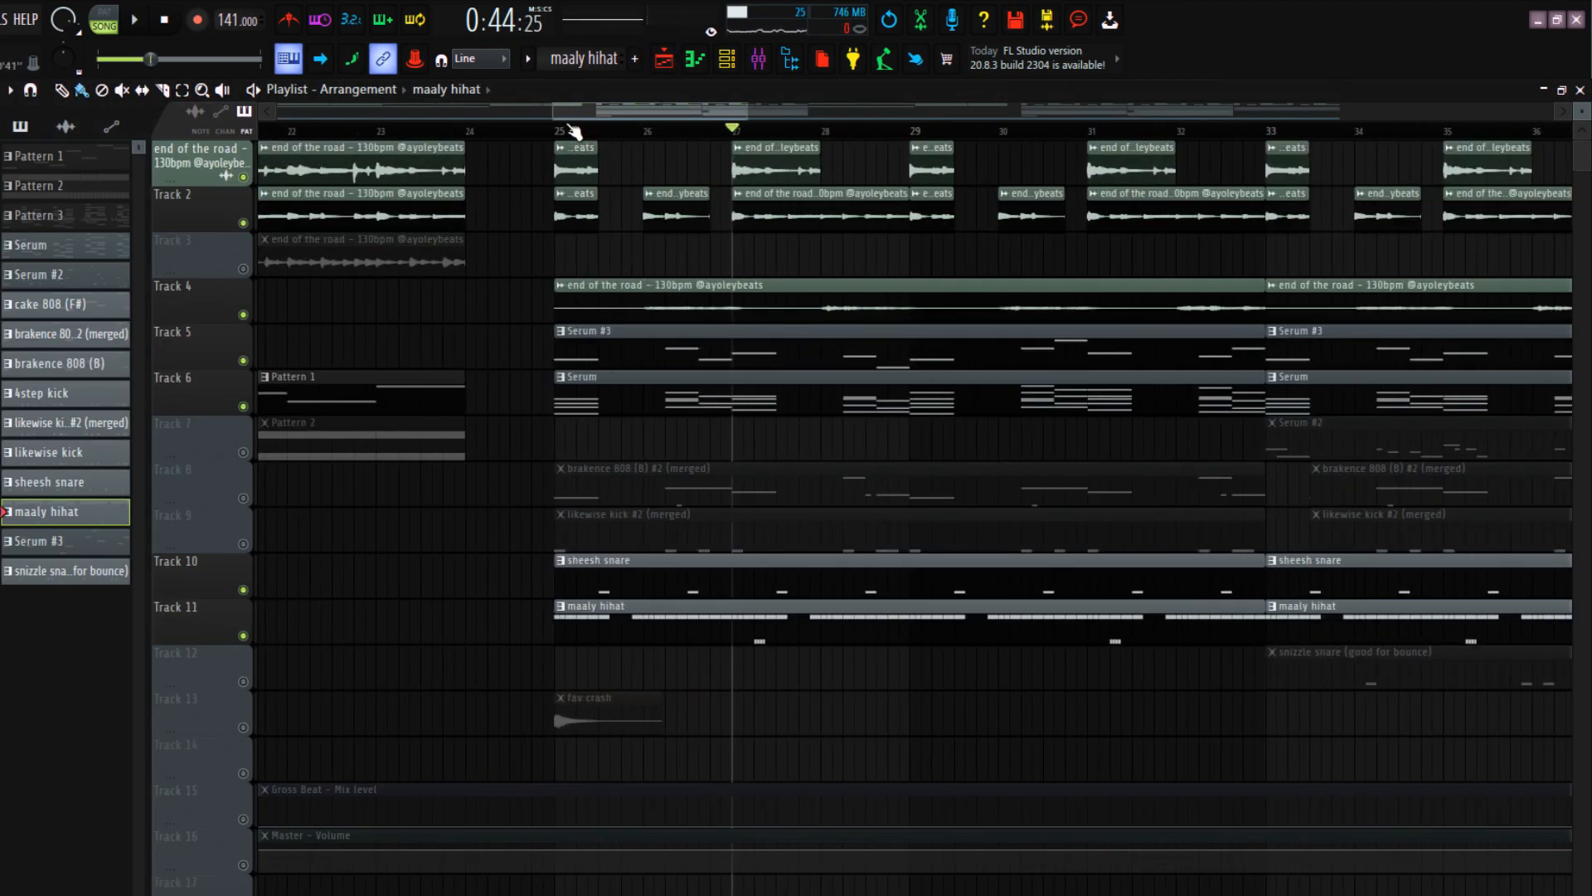
Set the play position to bar 25, solo Track 8 and make its brakence 808 (B) #2 (merged) pattern active
mouse_move(527, 209)
left_mouse_down()
mouse_move(606, 350)
mouse_move(580, 397)
left_mouse_up()
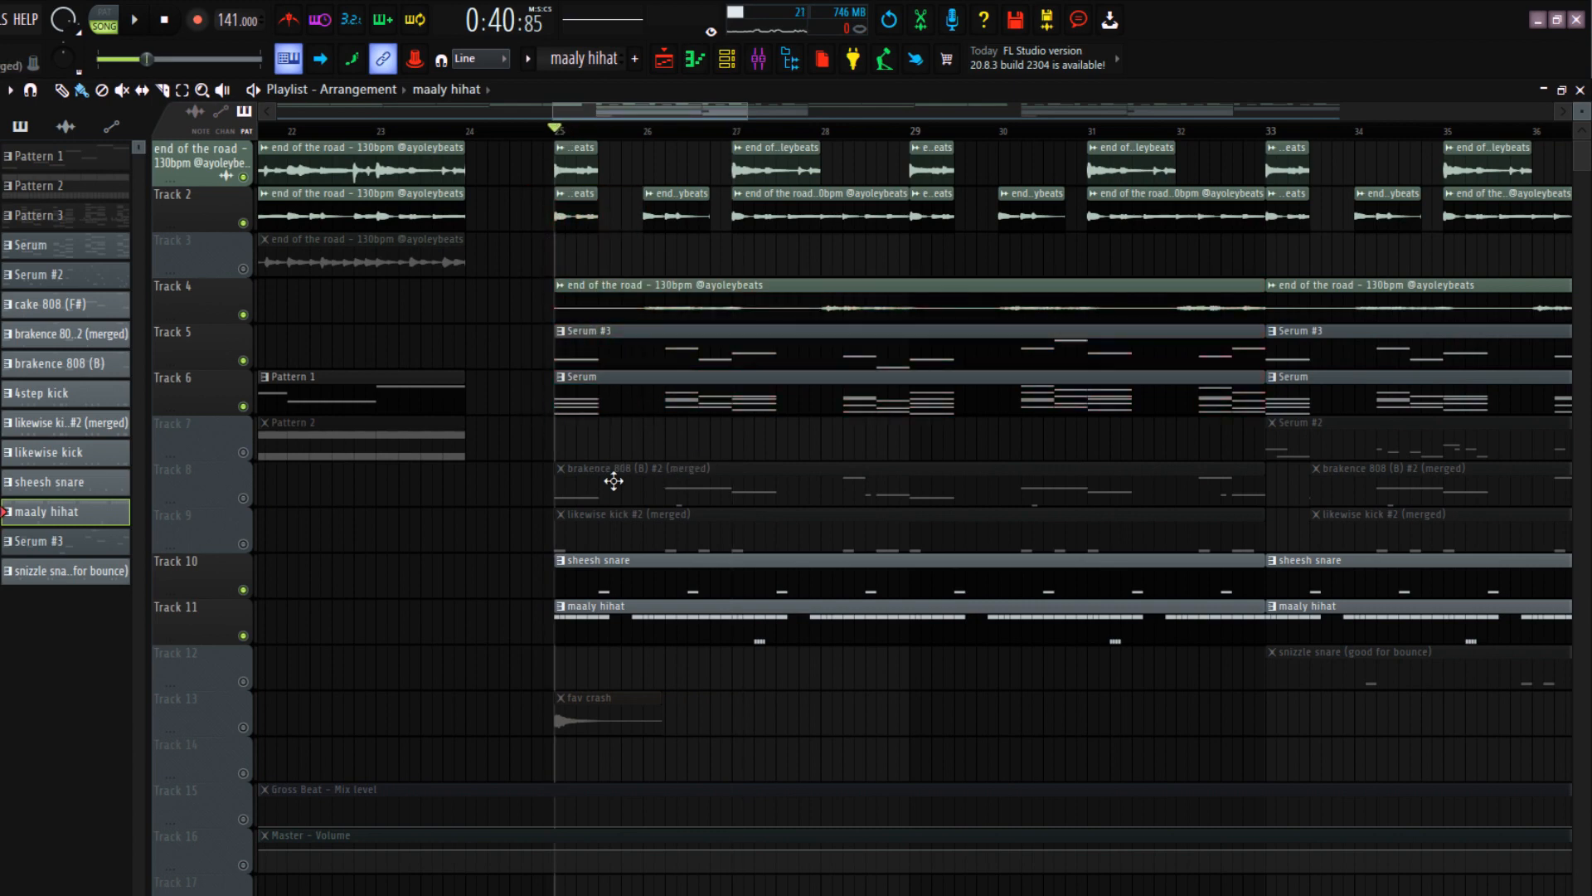
left_click(242, 497, "ctrl")
left_click(727, 66)
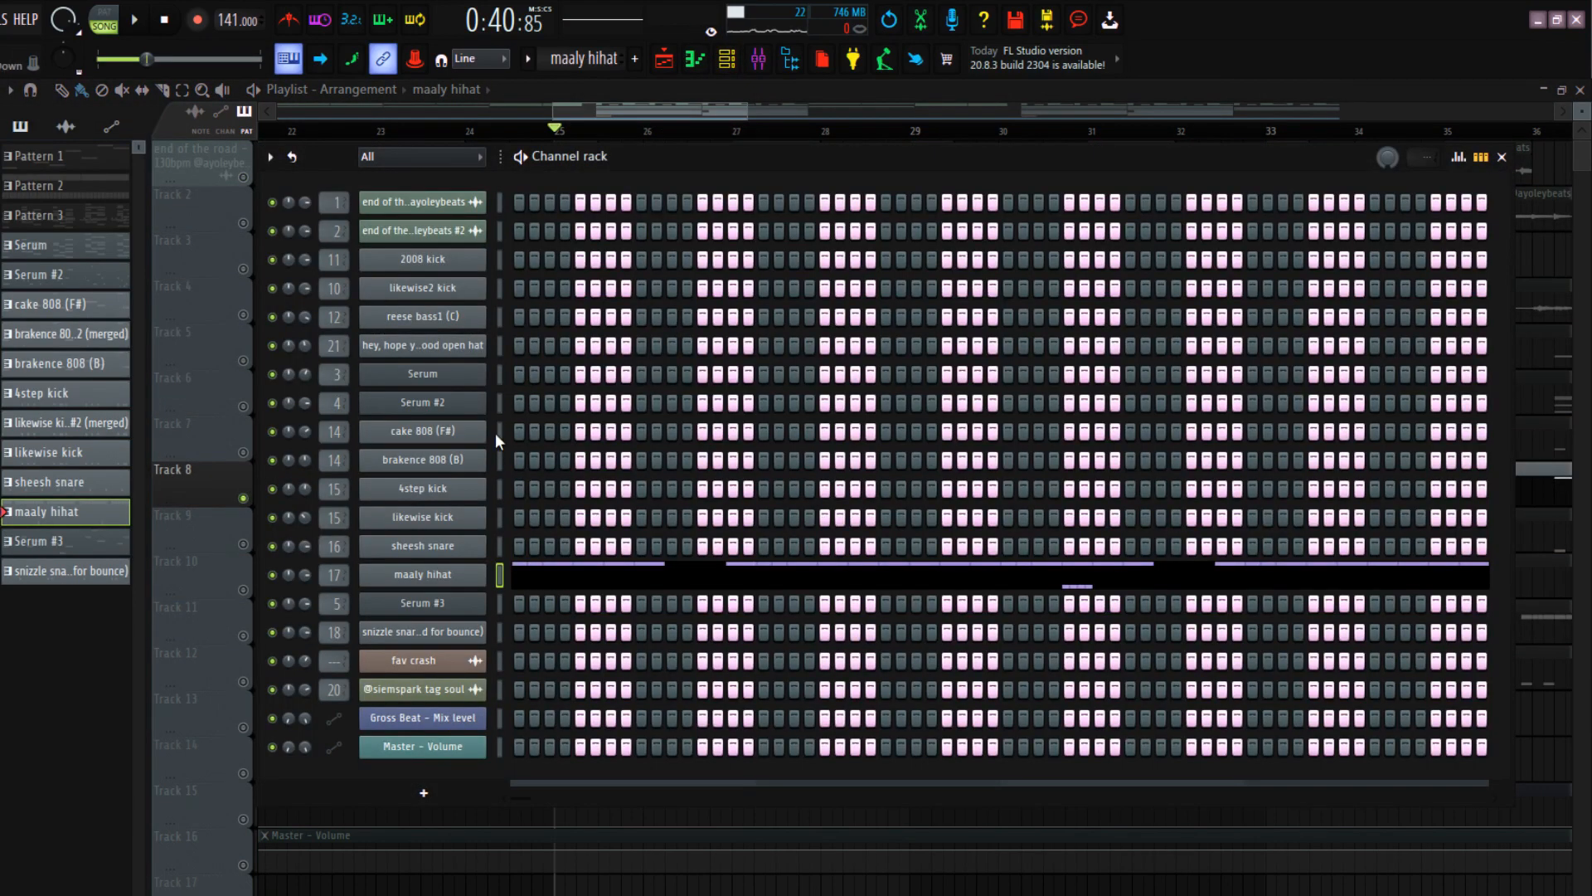
key("F6")
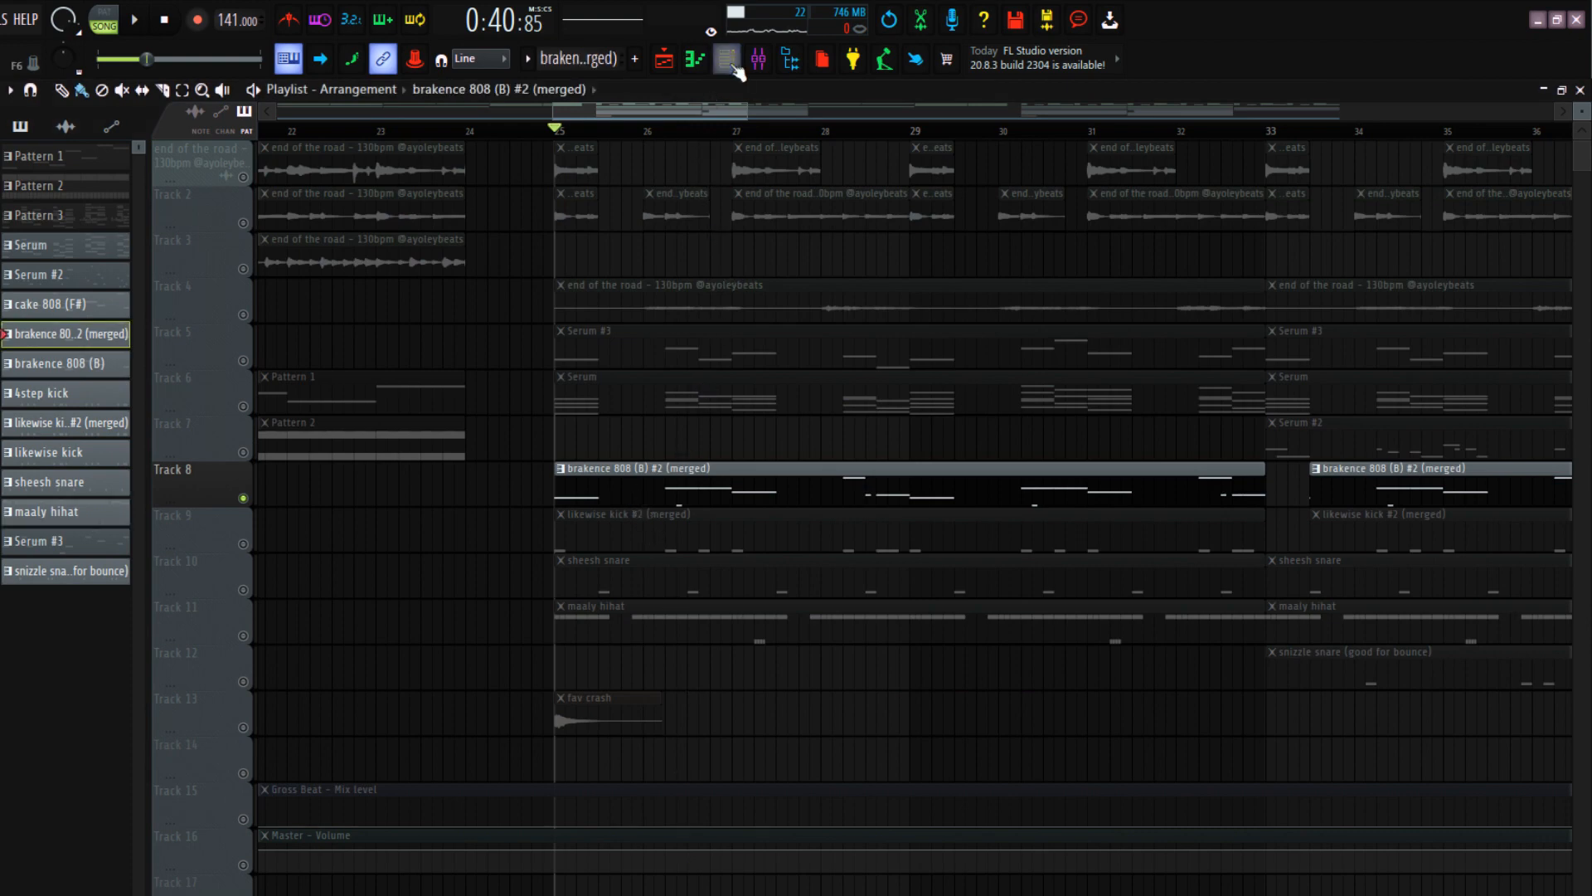
Open the cake 808 (F#) notes of the merged pattern in the piano roll and play them from the start
left_click(728, 65)
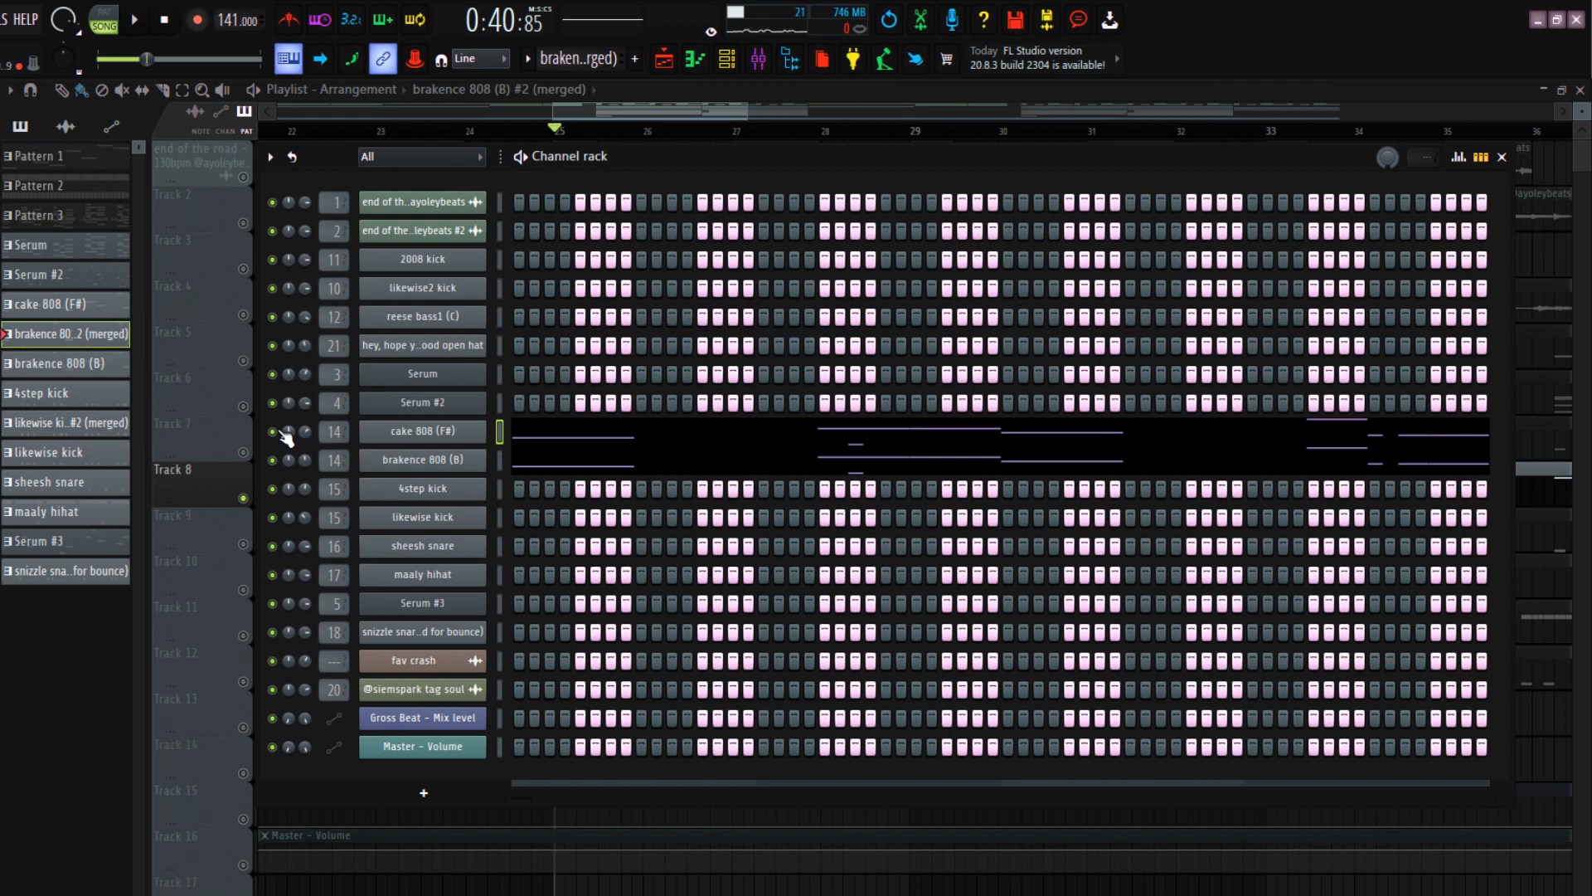
right_click(445, 434)
left_click(508, 431)
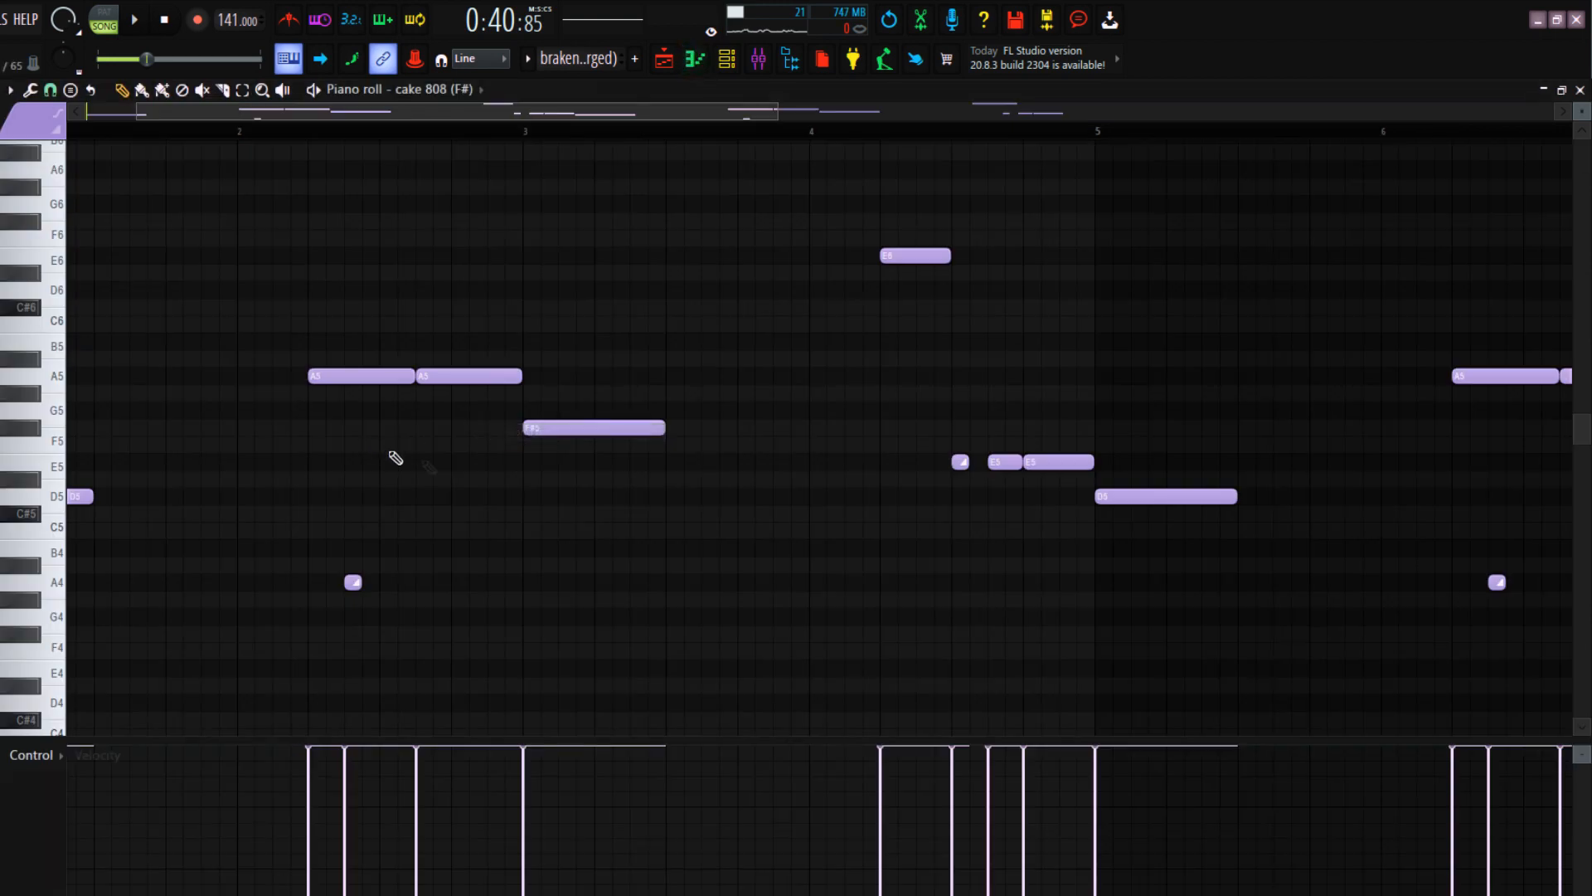
scroll(524, 497, "down", 3, "ctrl")
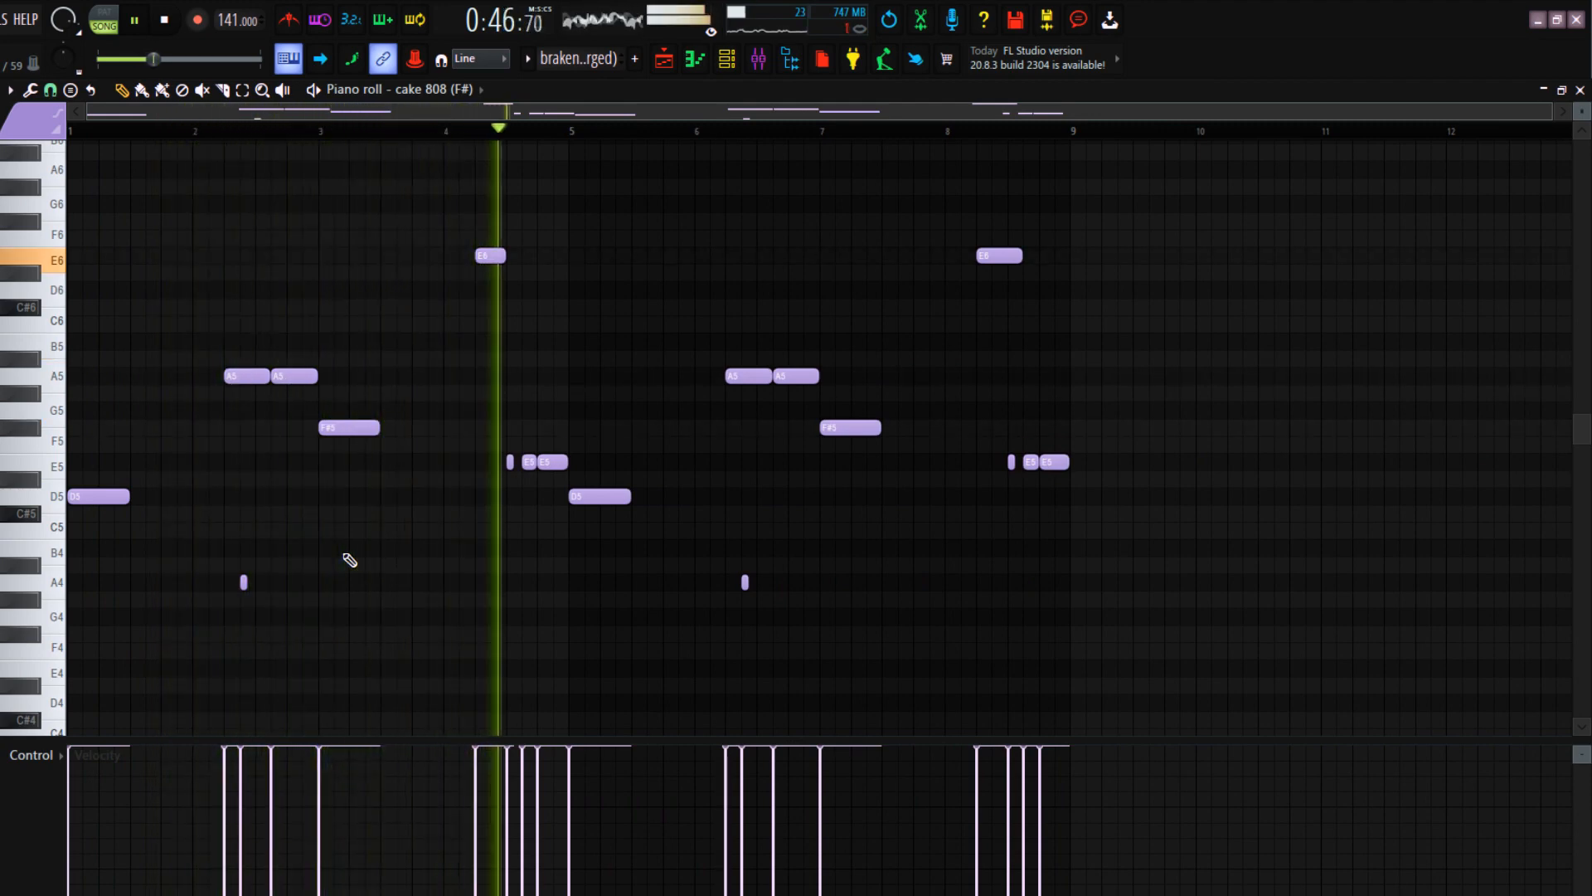
key("space")
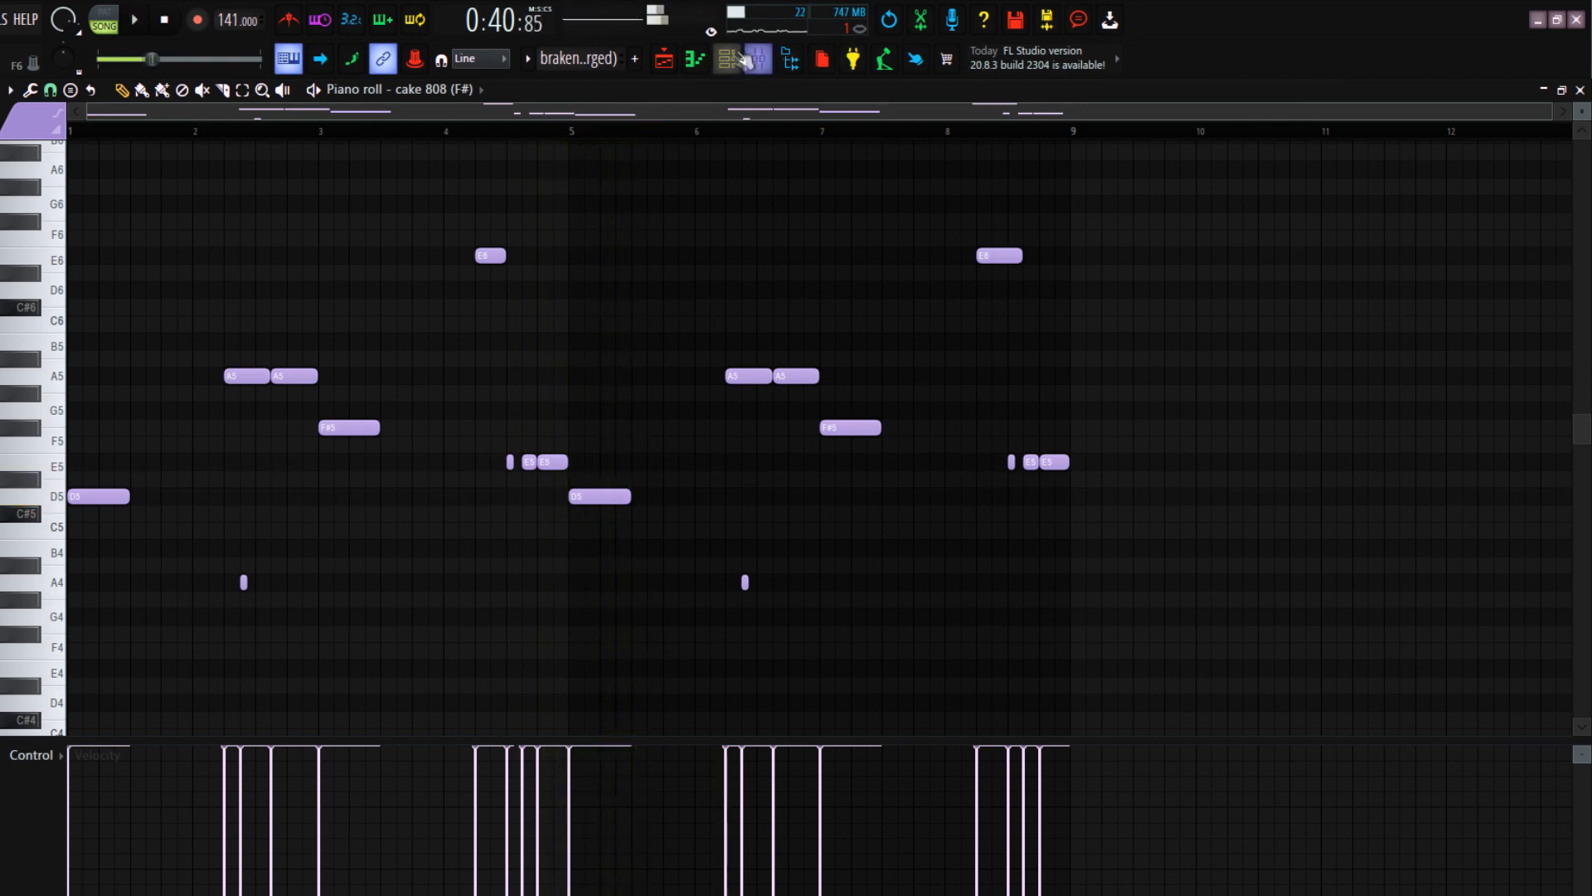
Solo the brakence 808 (B) channel, open its notes in the piano roll and play them from the start
left_click(726, 59)
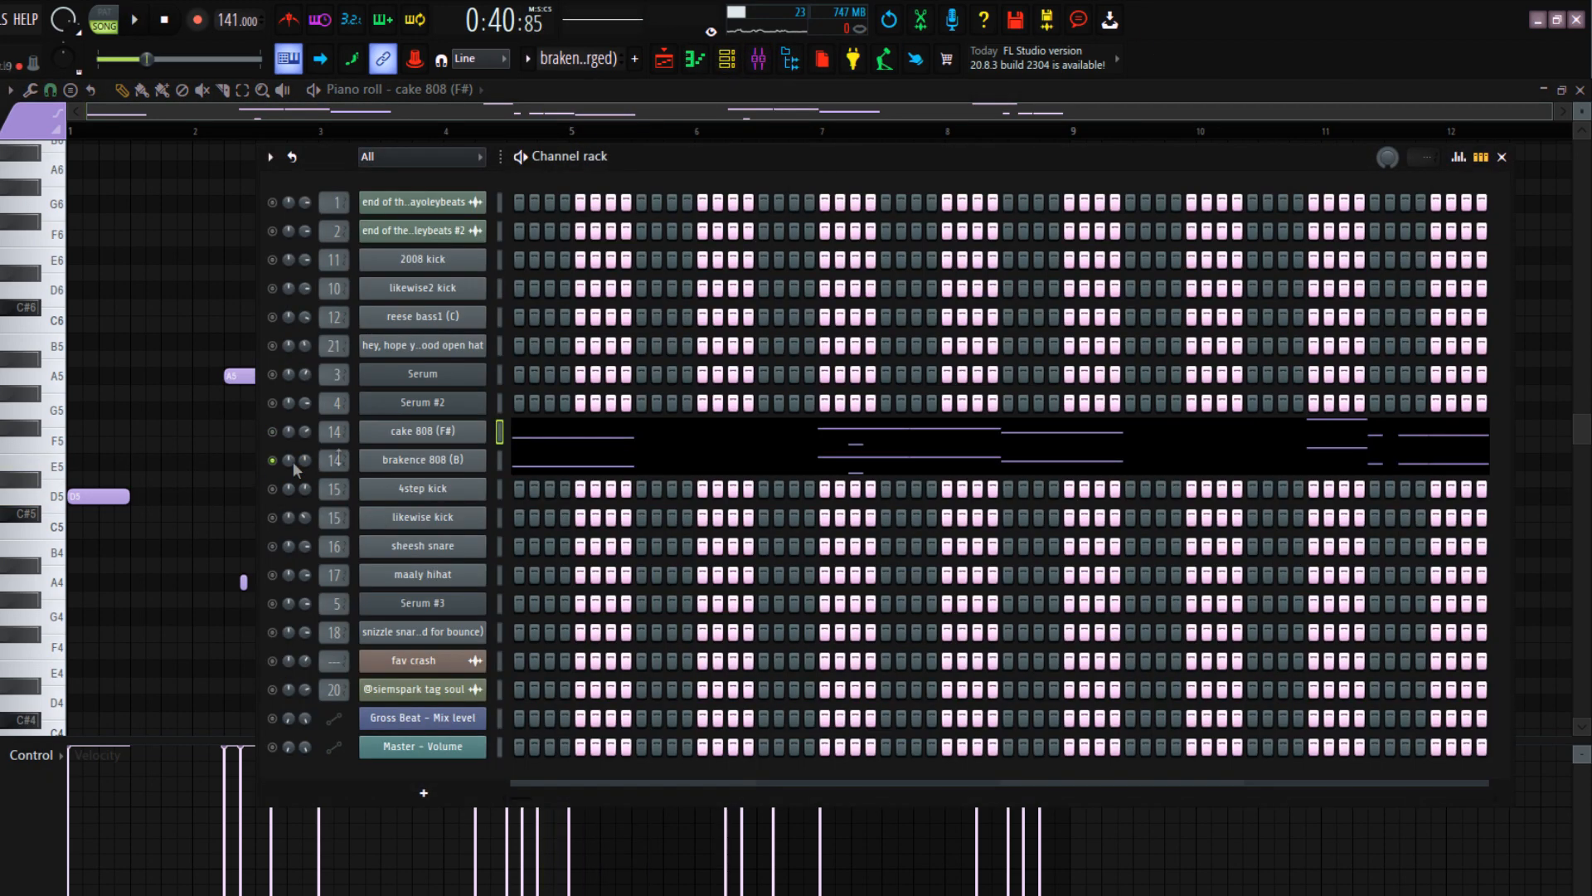
right_click(451, 461)
left_click(560, 455)
key("space")
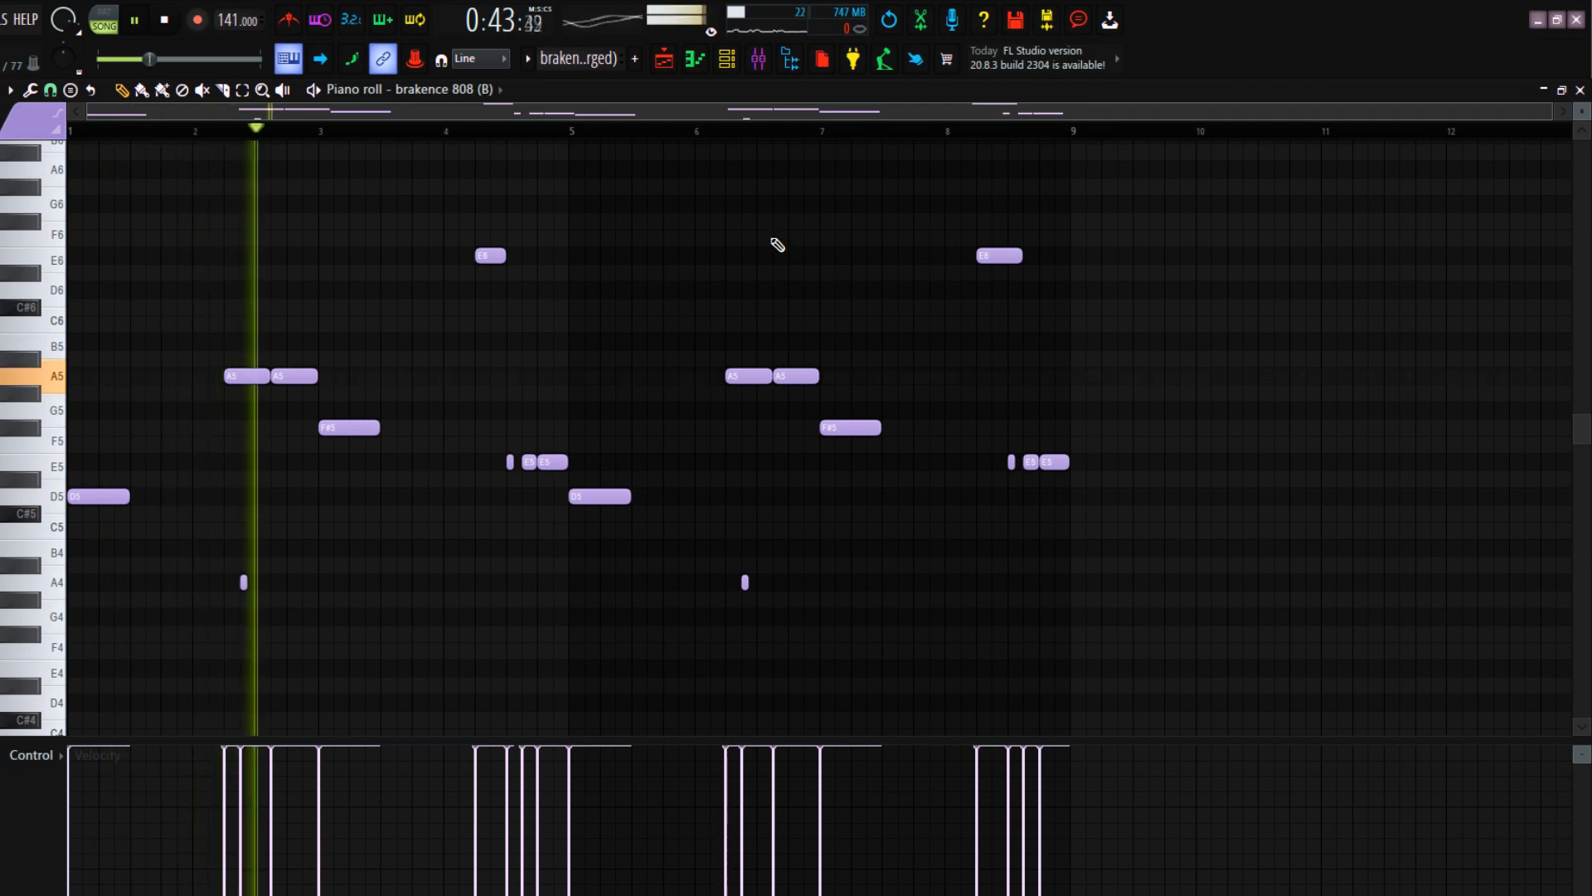
key("space")
Enable the cake 808 (F#) channel alongside brakence 808 (B), open its piano roll and play both 808s together
left_click(726, 58)
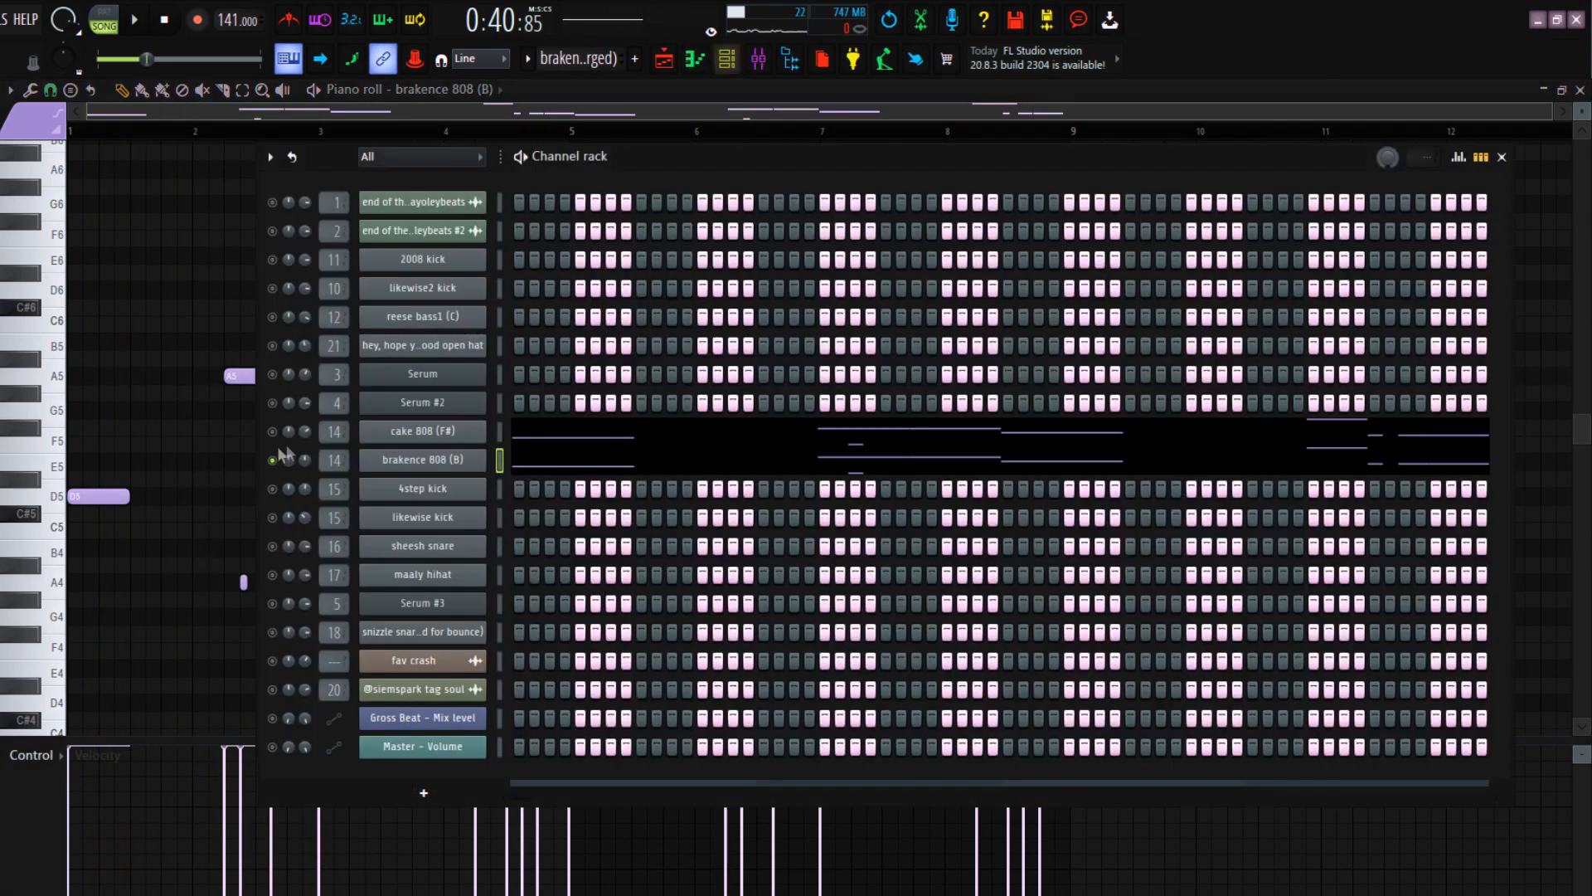
right_click(489, 429)
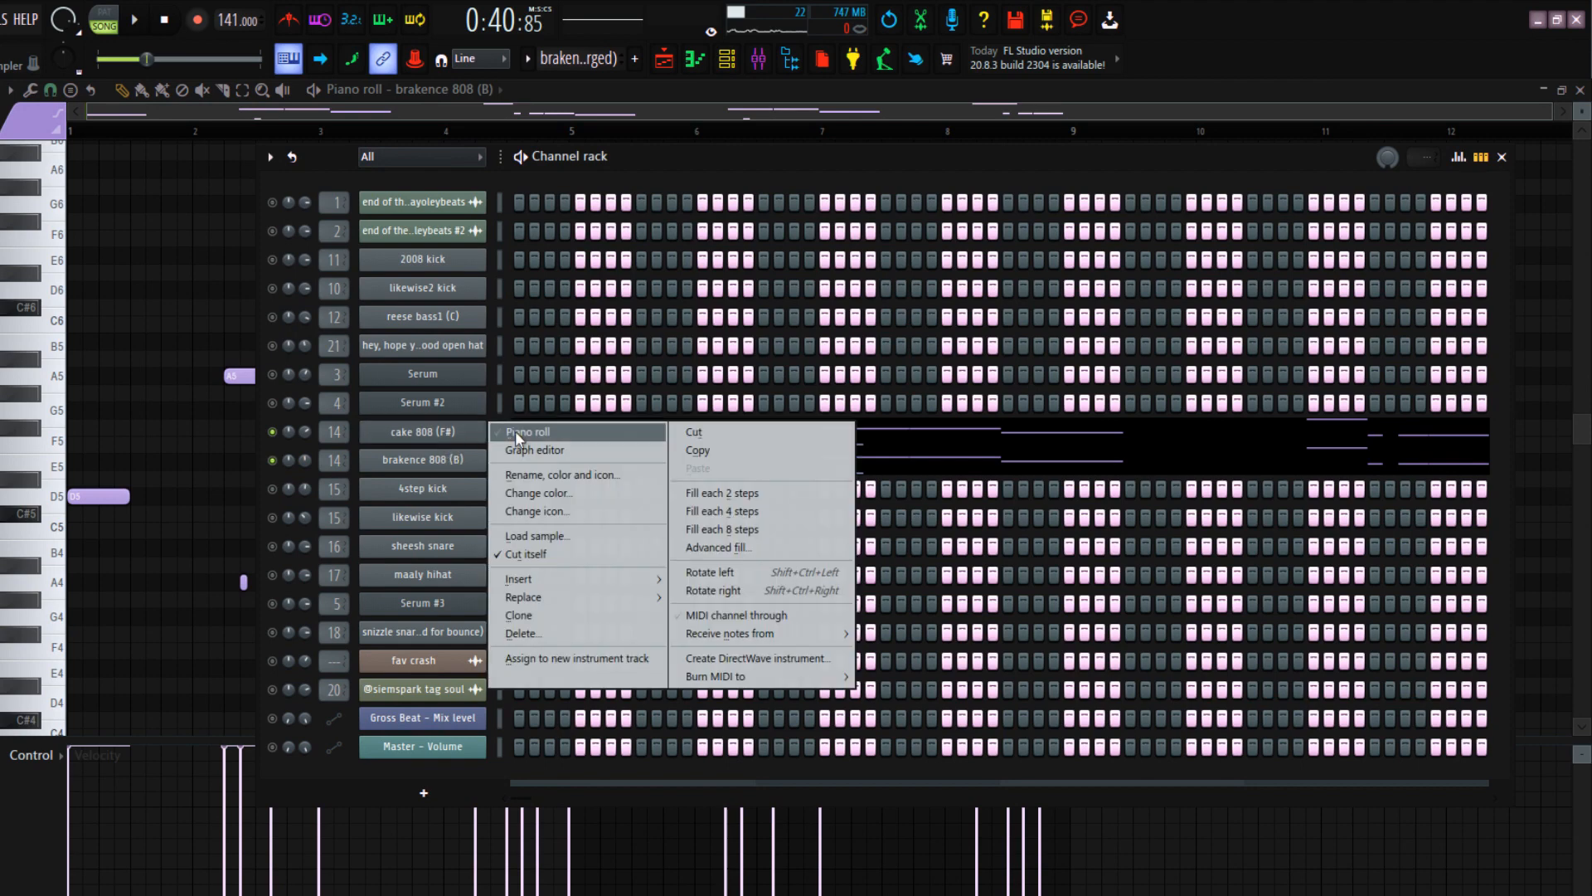
left_click(515, 431)
key("space")
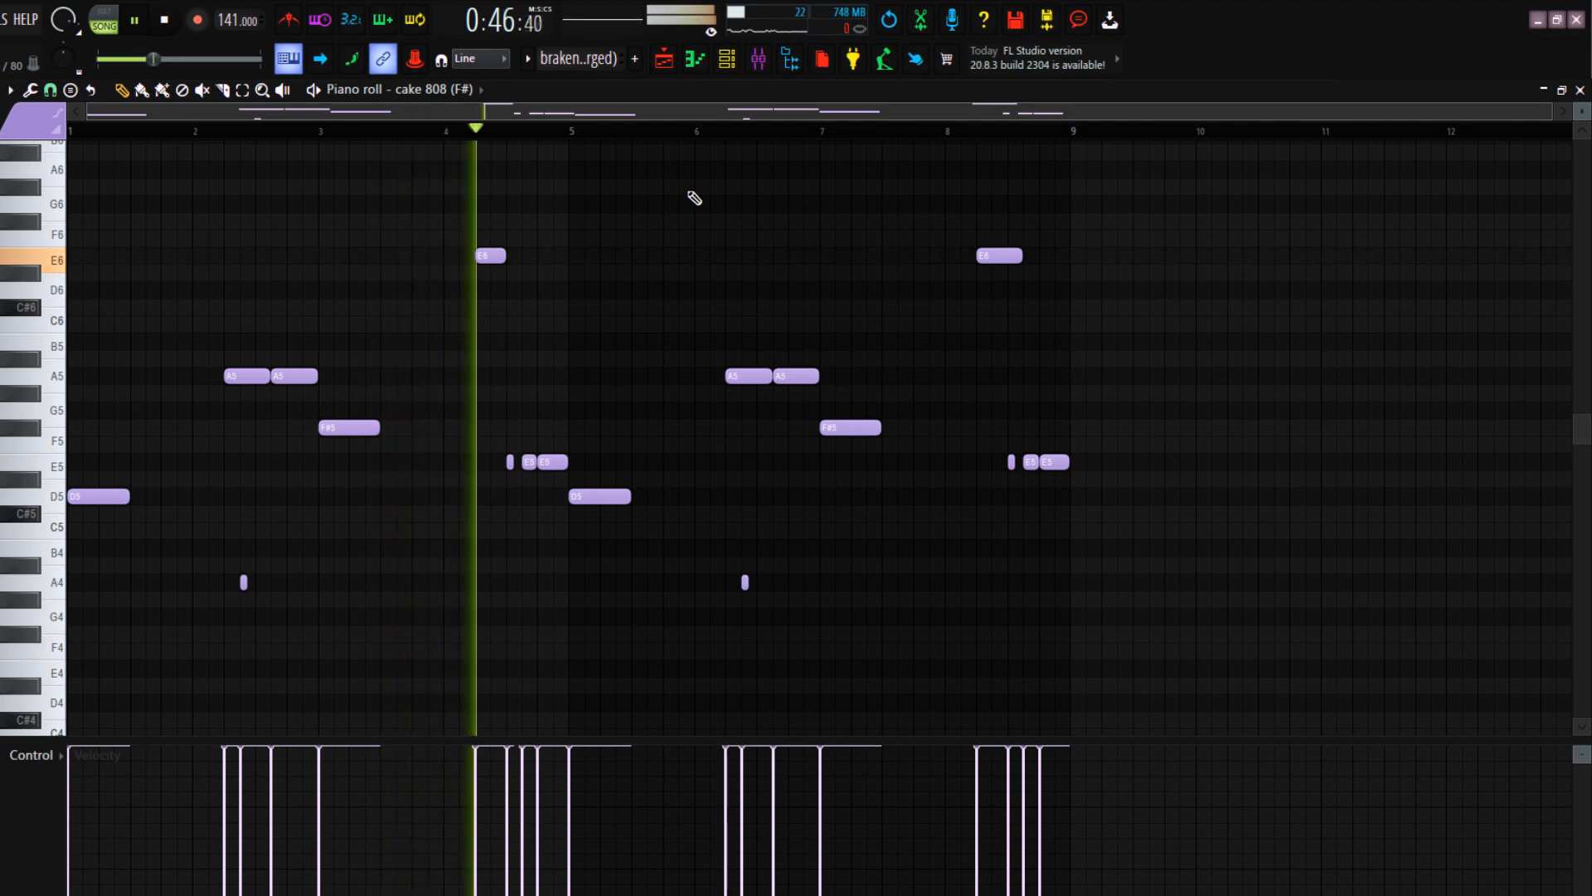
key("space")
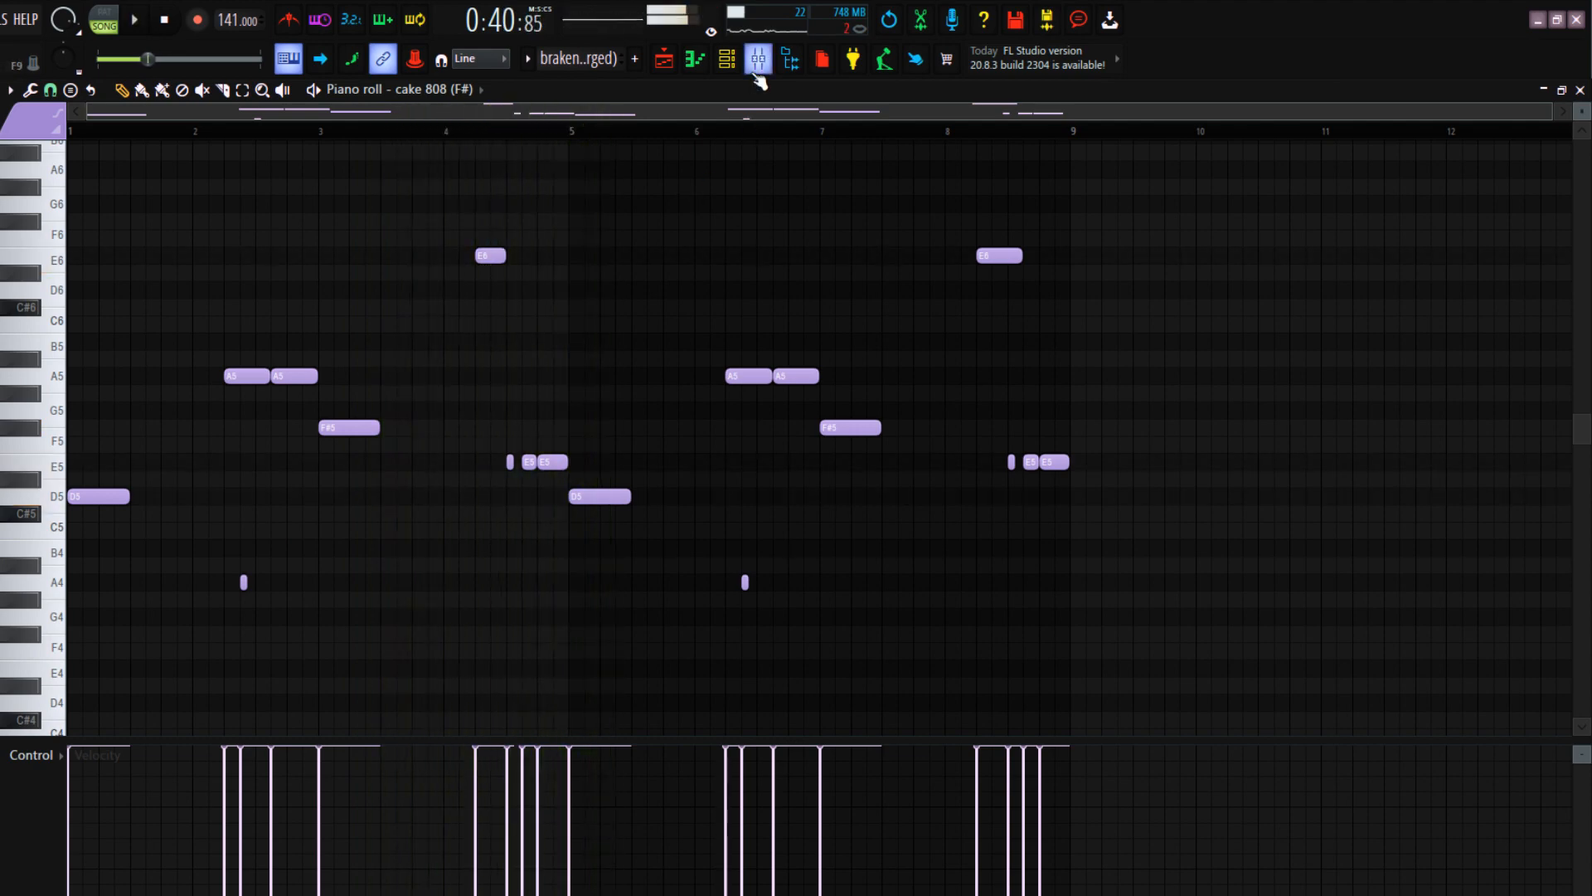
Open the mixer at the invader 808 (C) track and play the layered 808s to compare its effects bypassed and enabled
key("F9")
left_click(670, 571)
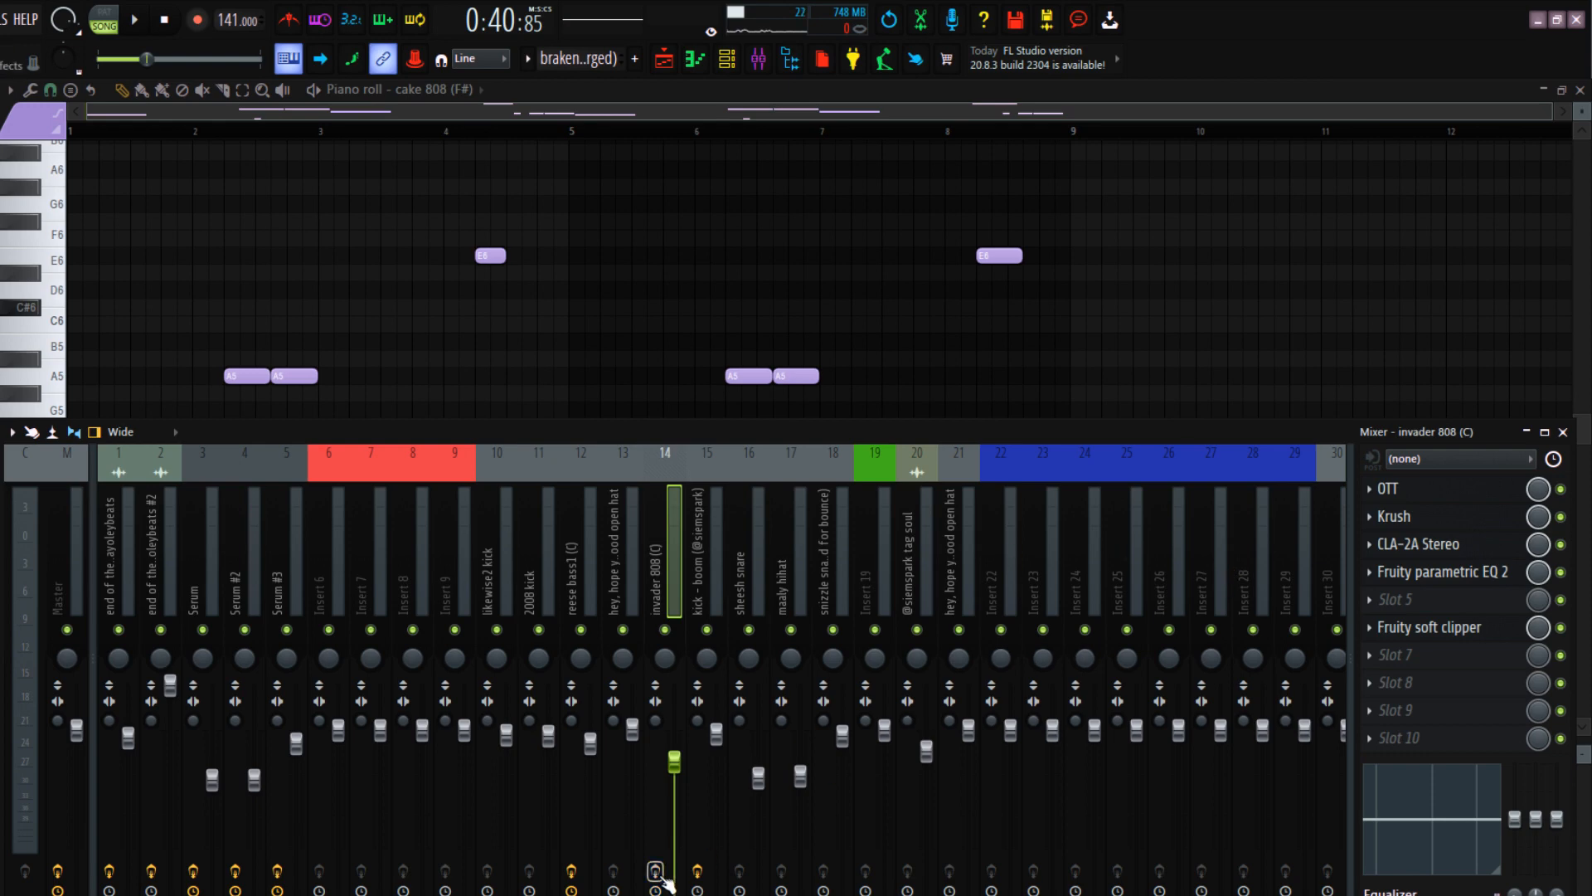
key("space")
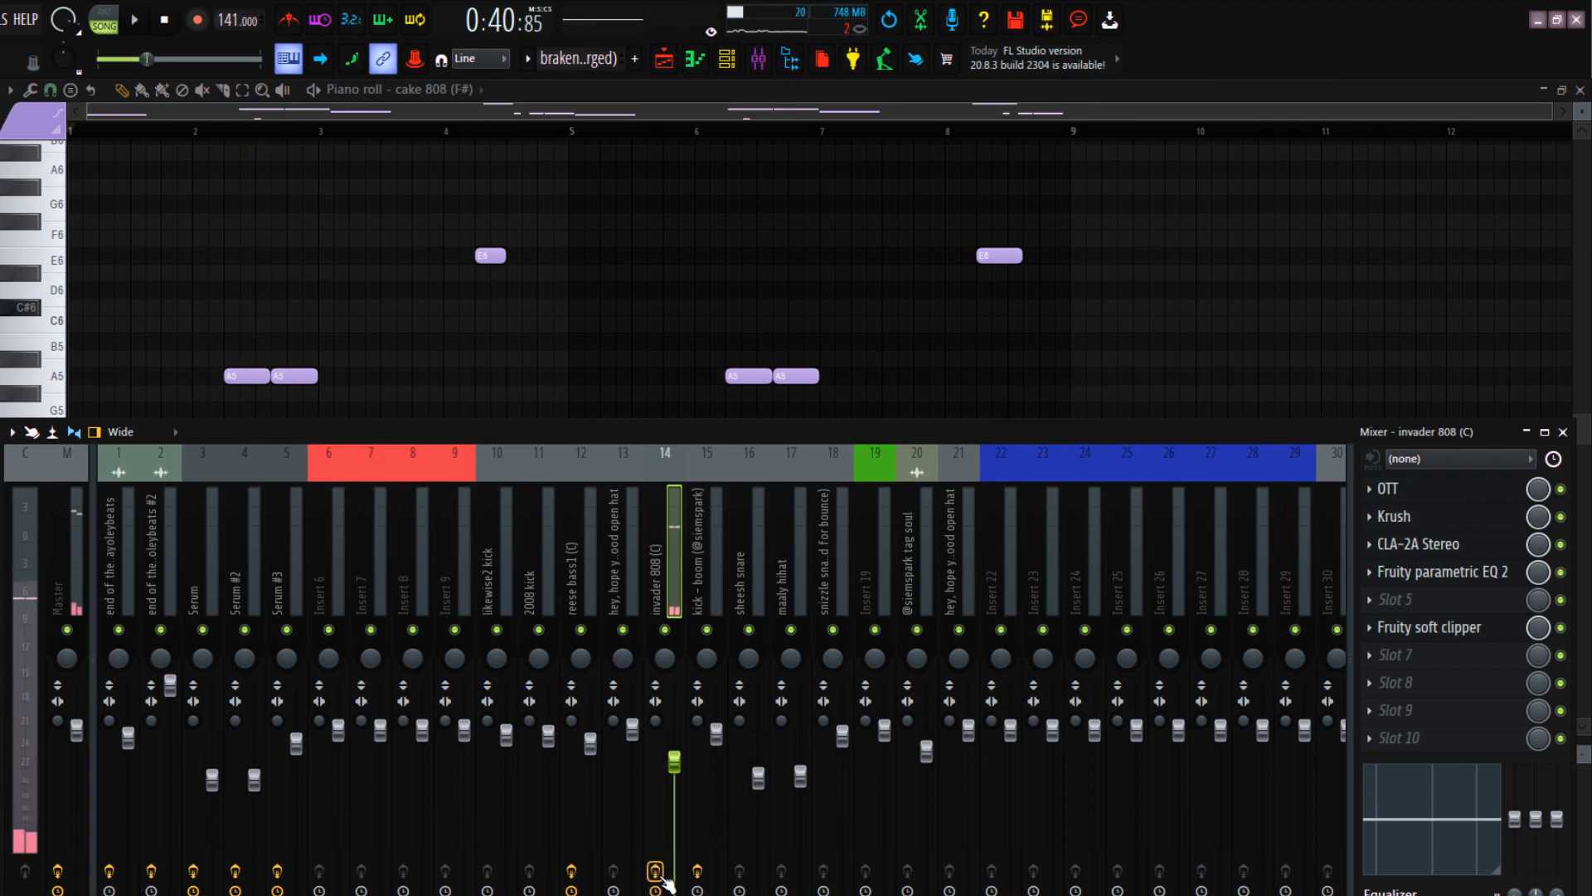
key("space")
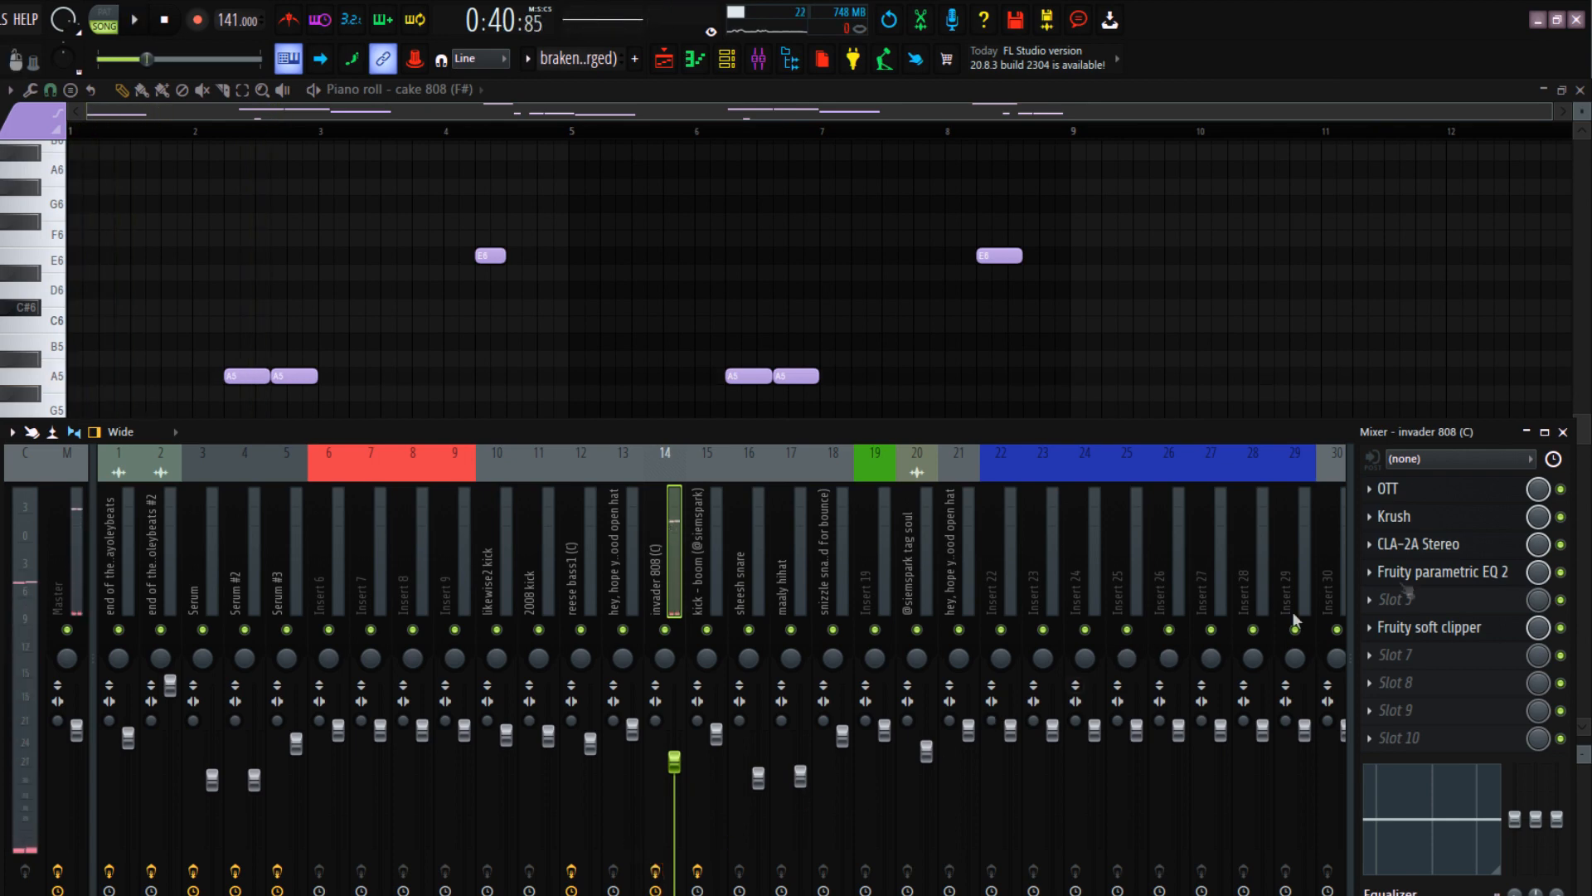
Review the OTT settings on the invader 808 (C) mixer track and close the plugin
left_click(1428, 486)
left_click_drag(119, 189, 736, 179)
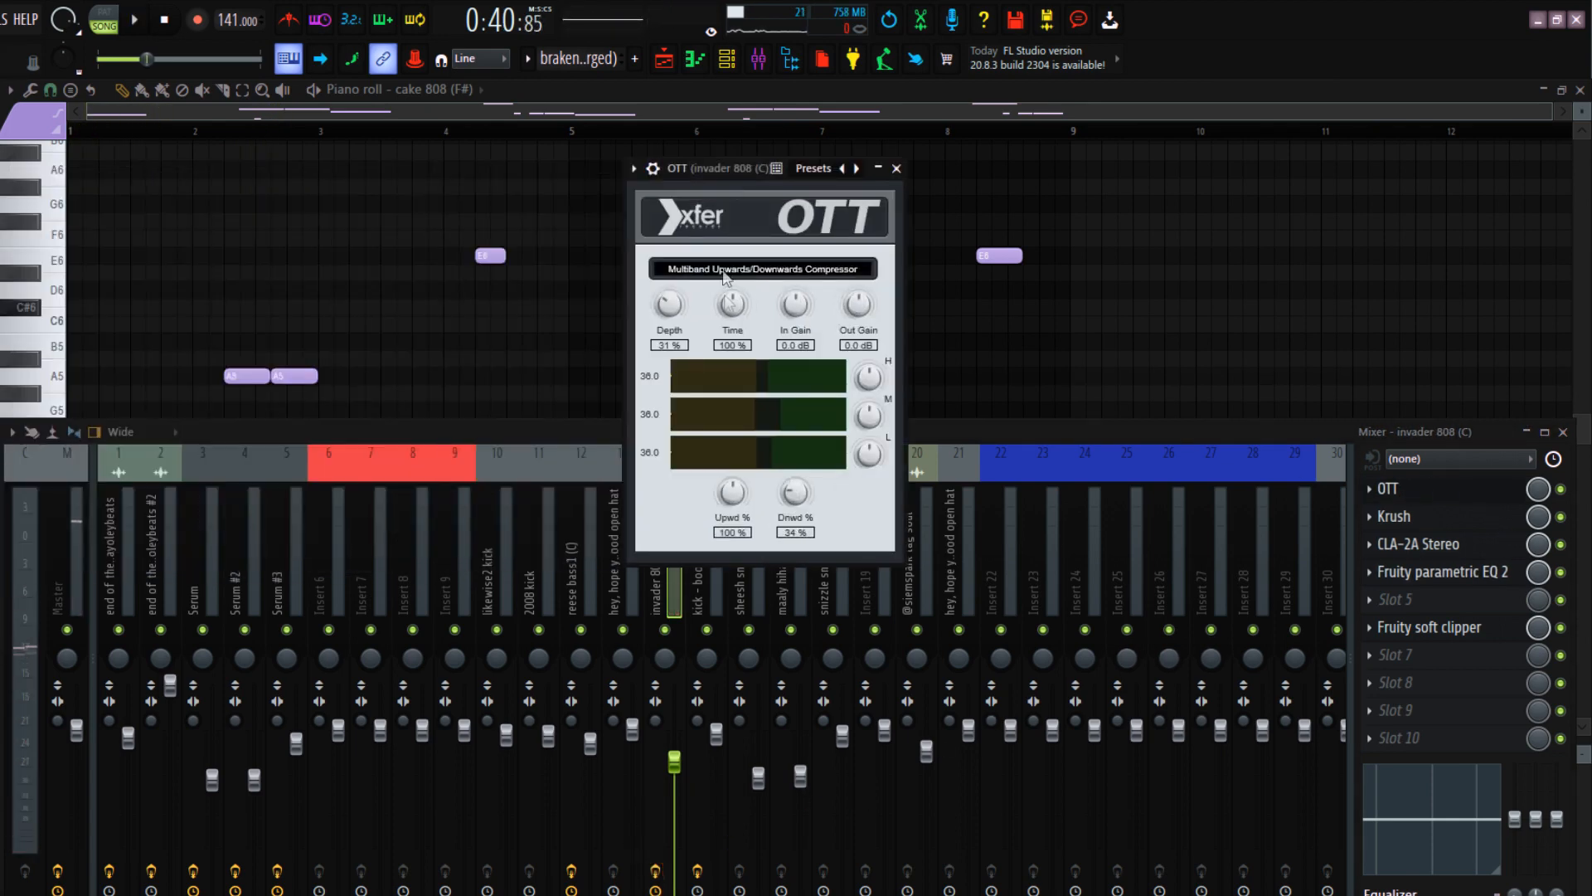
left_click(896, 168)
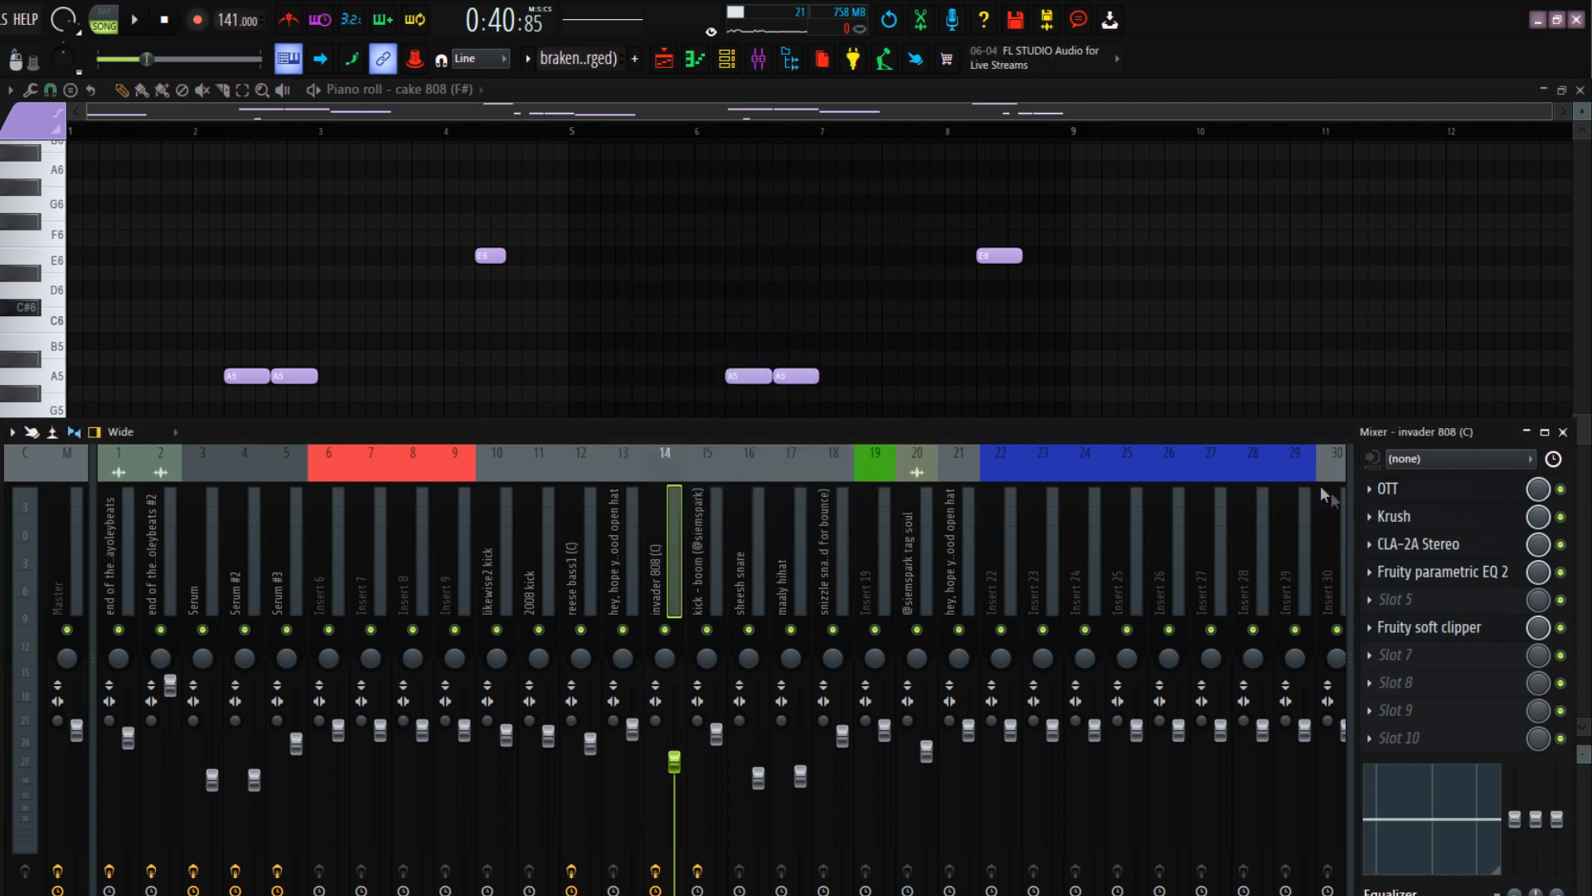
Inspect Krush on the invader 808 (C) track and play the 808s to compare it bypassed and enabled
left_click(1419, 522)
left_click_drag(417, 341, 736, 258)
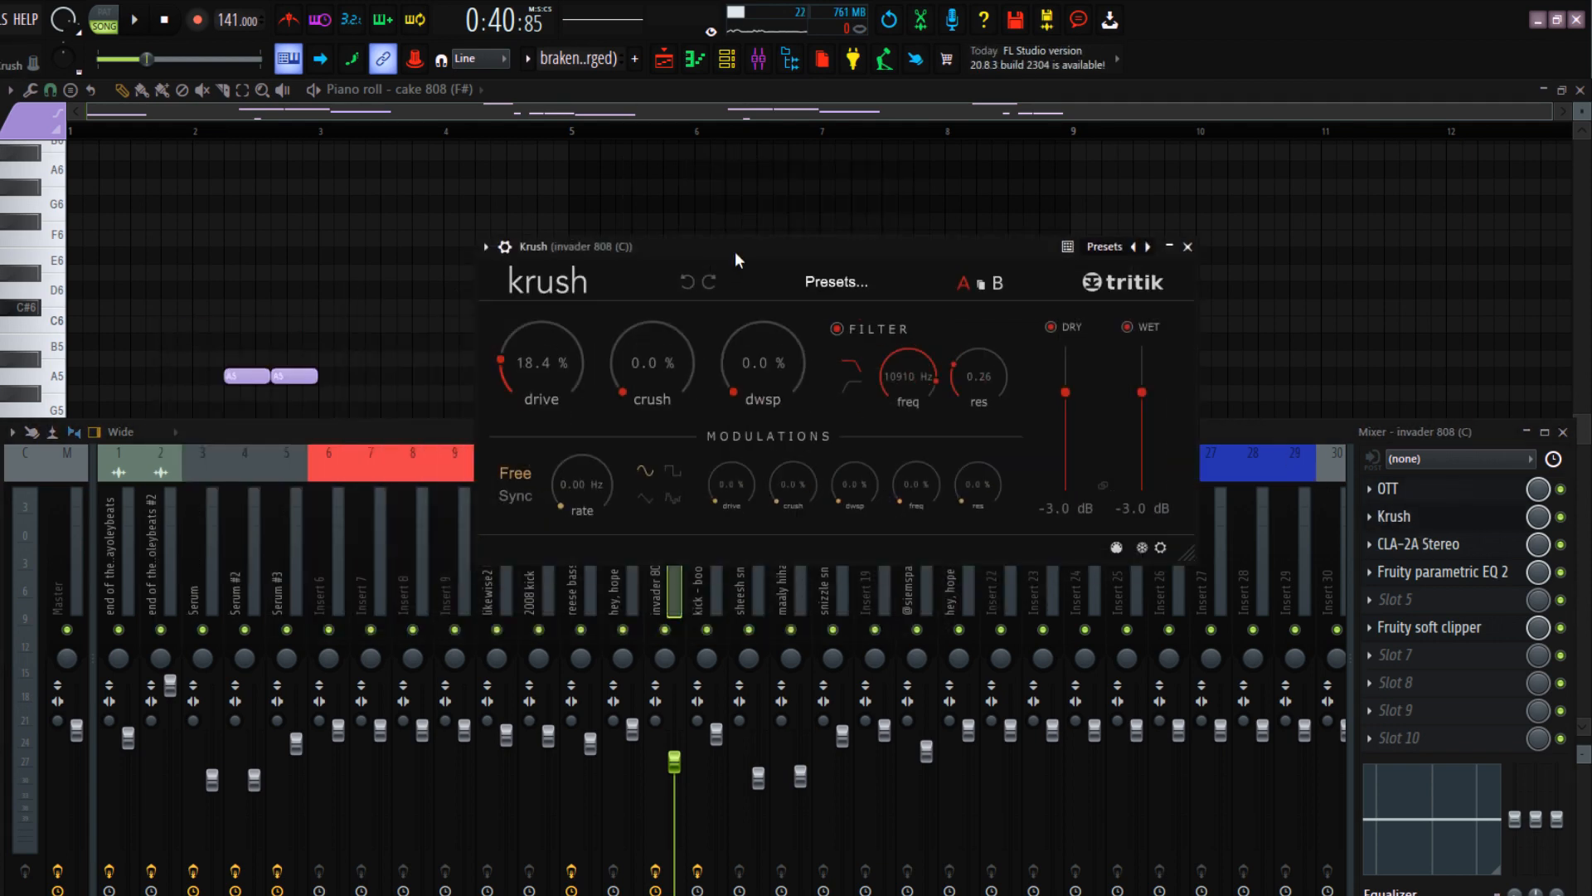
left_click_drag(597, 271, 491, 270)
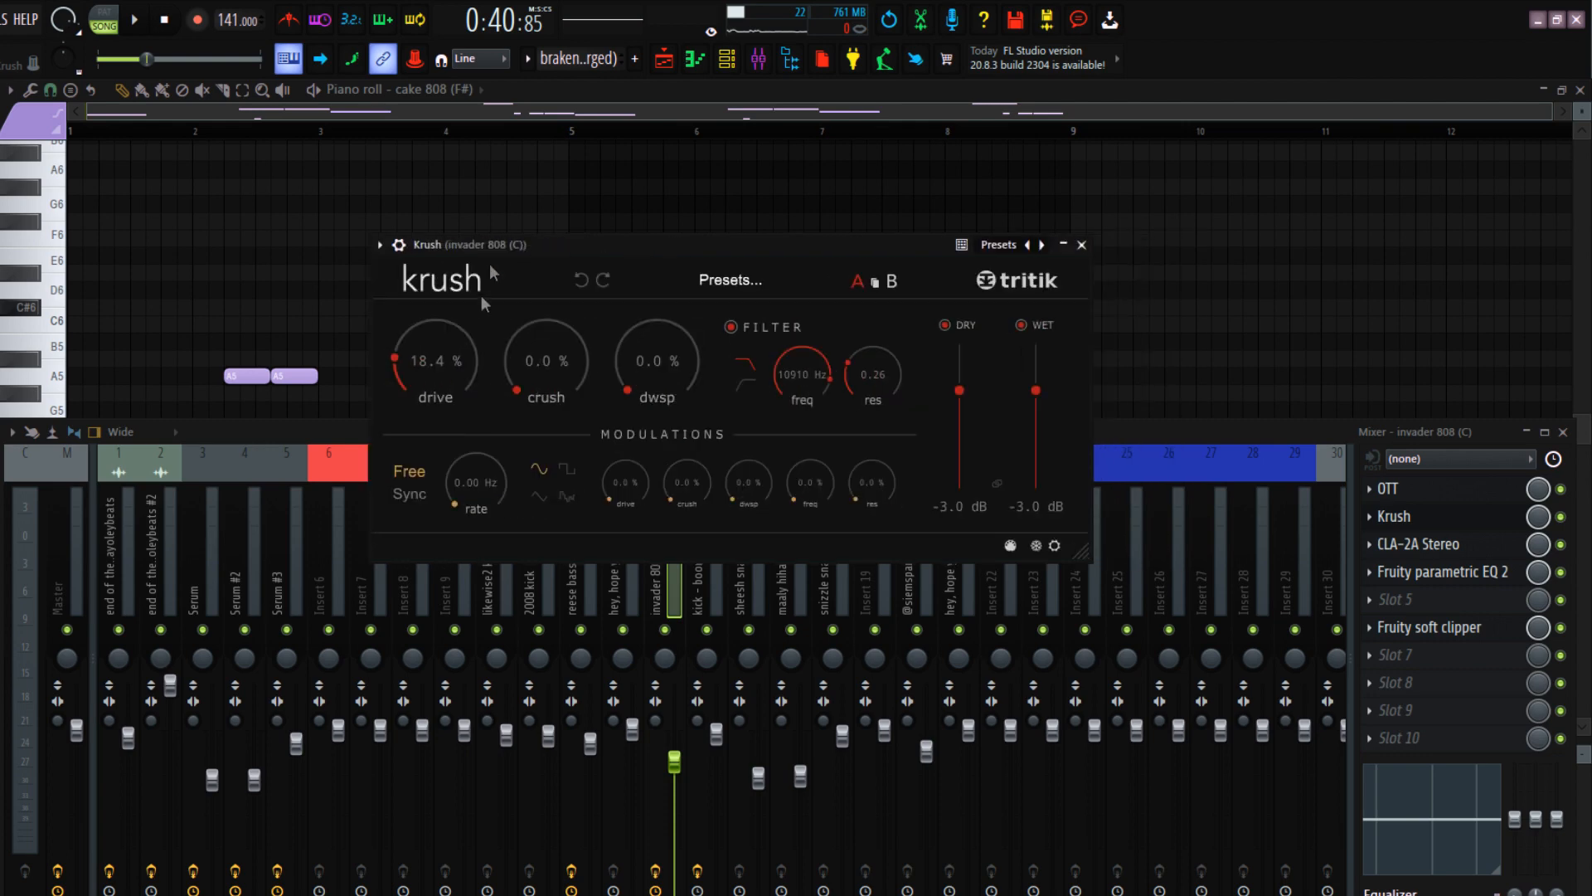
left_click(1573, 514)
key("space")
key("space")
left_click_drag(721, 243, 708, 161)
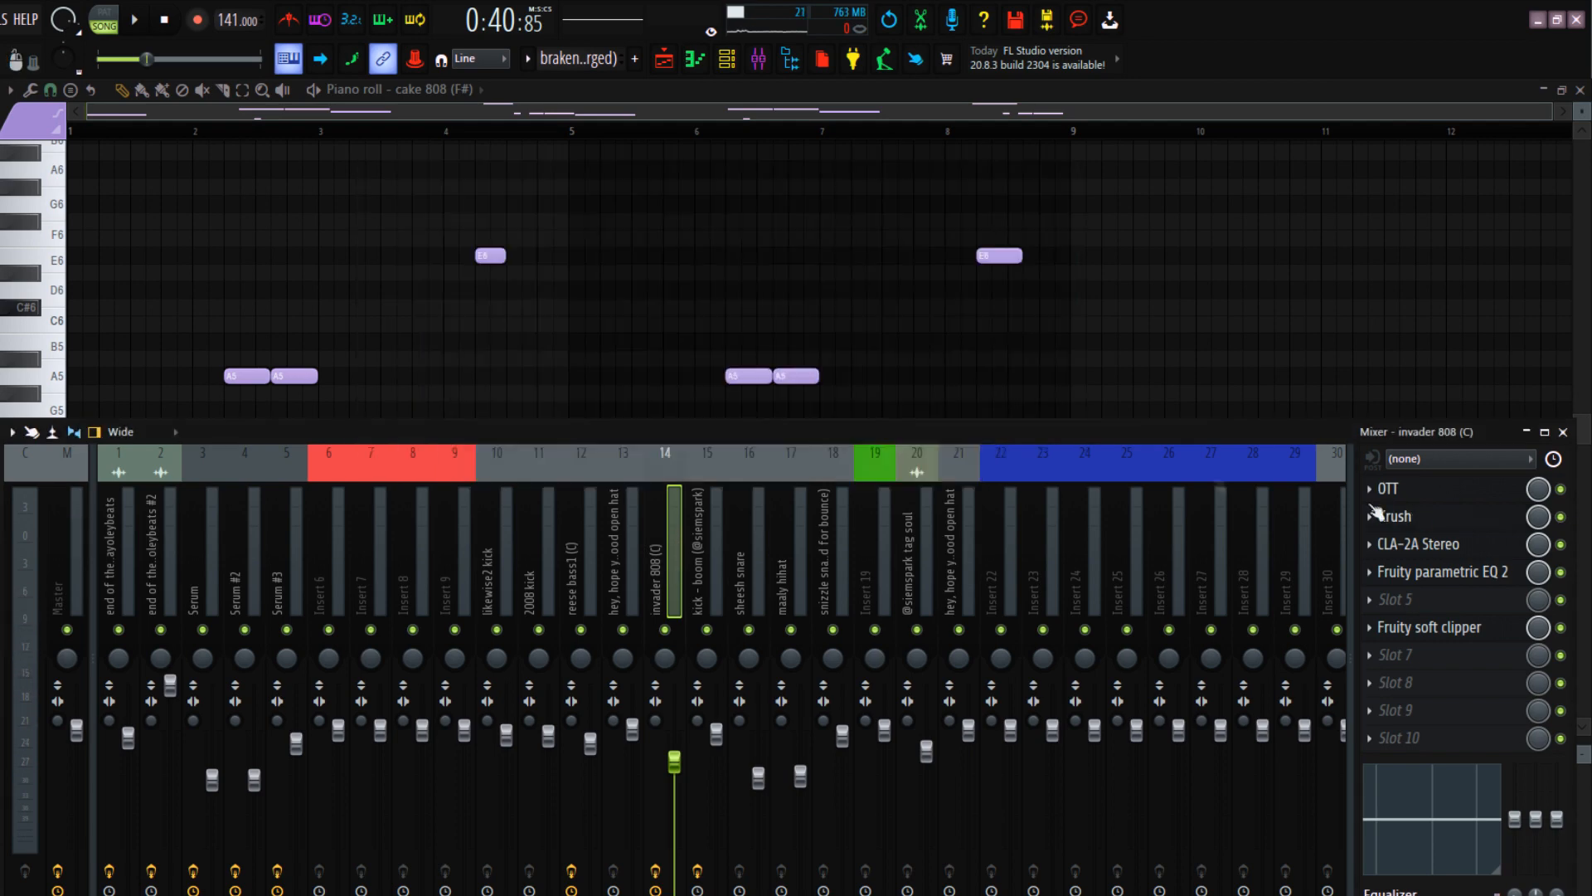
left_click(1393, 516)
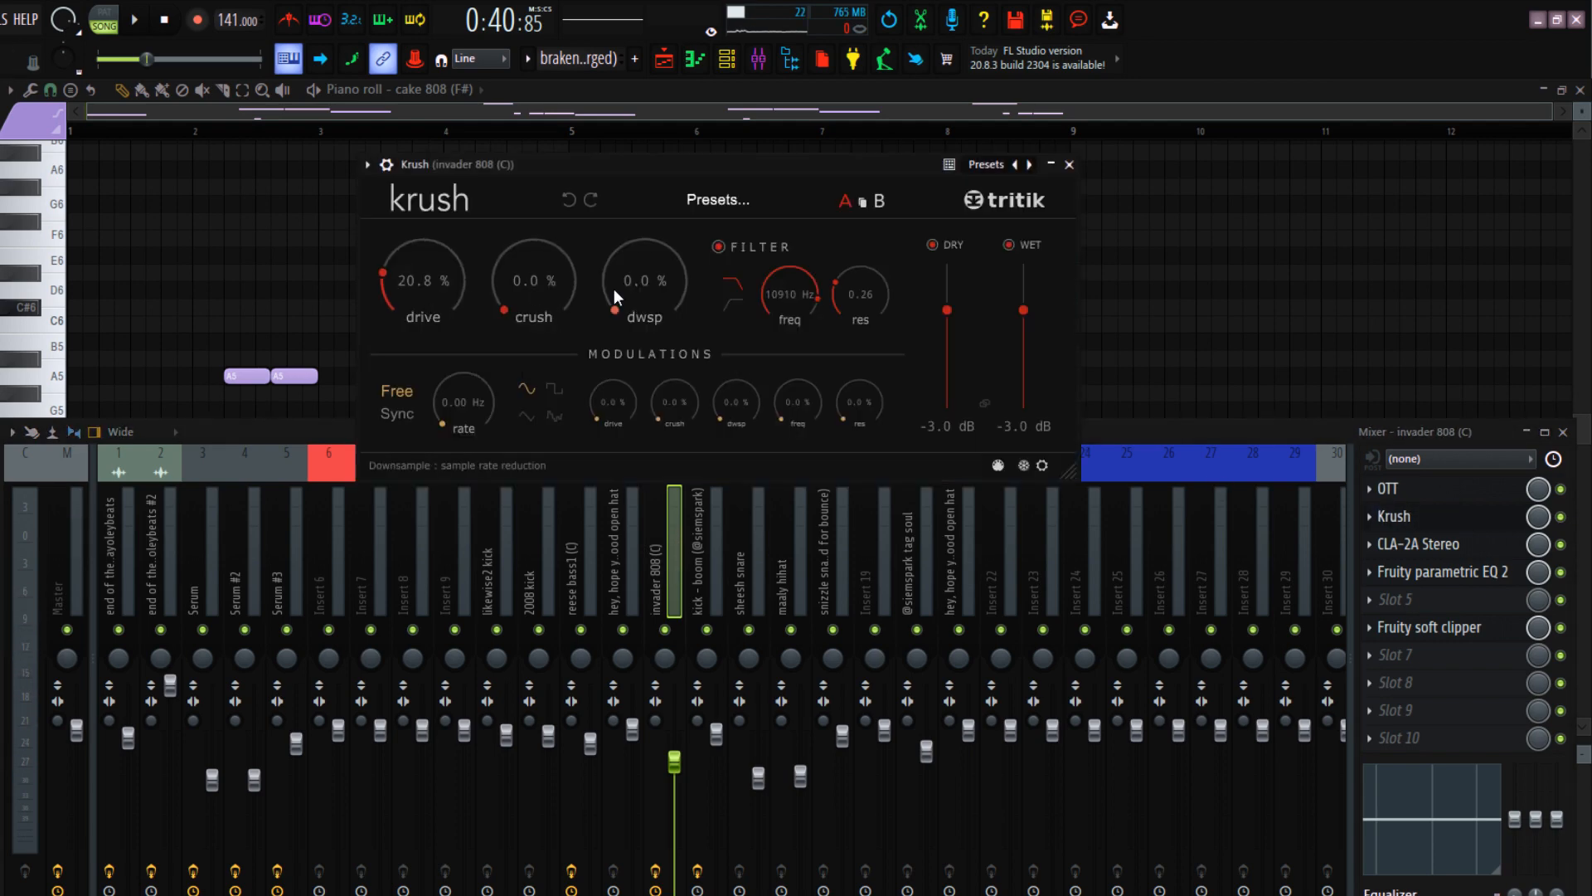
left_click(1069, 165)
Review the CLA-2A Stereo compressor and the Fruity parametric EQ 2 curve on the invader 808 (C) track
left_click(1454, 547)
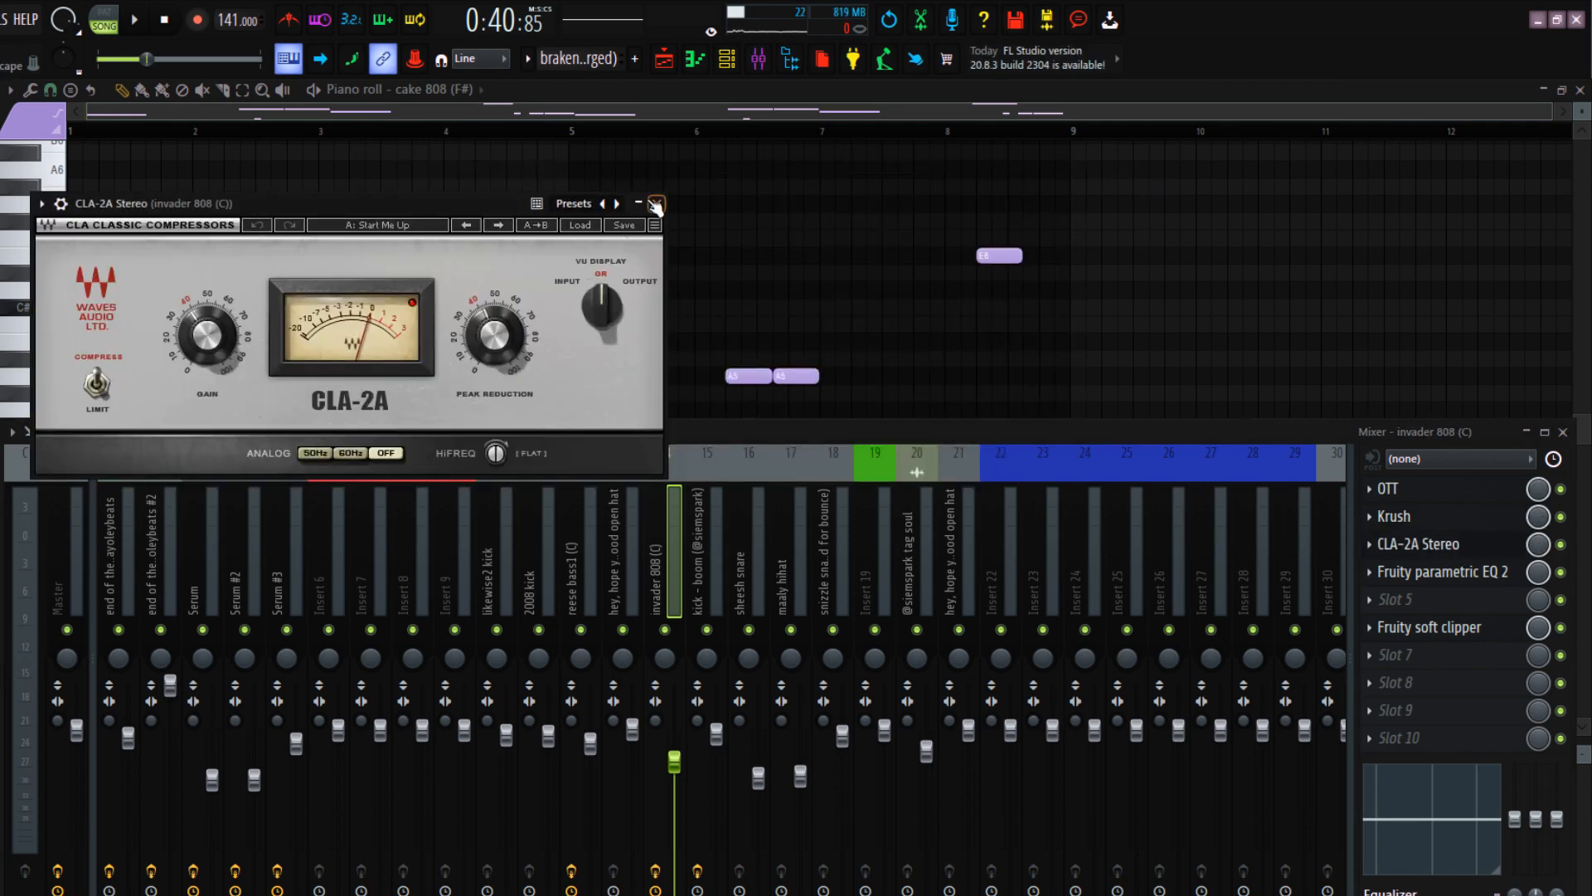
left_click(656, 204)
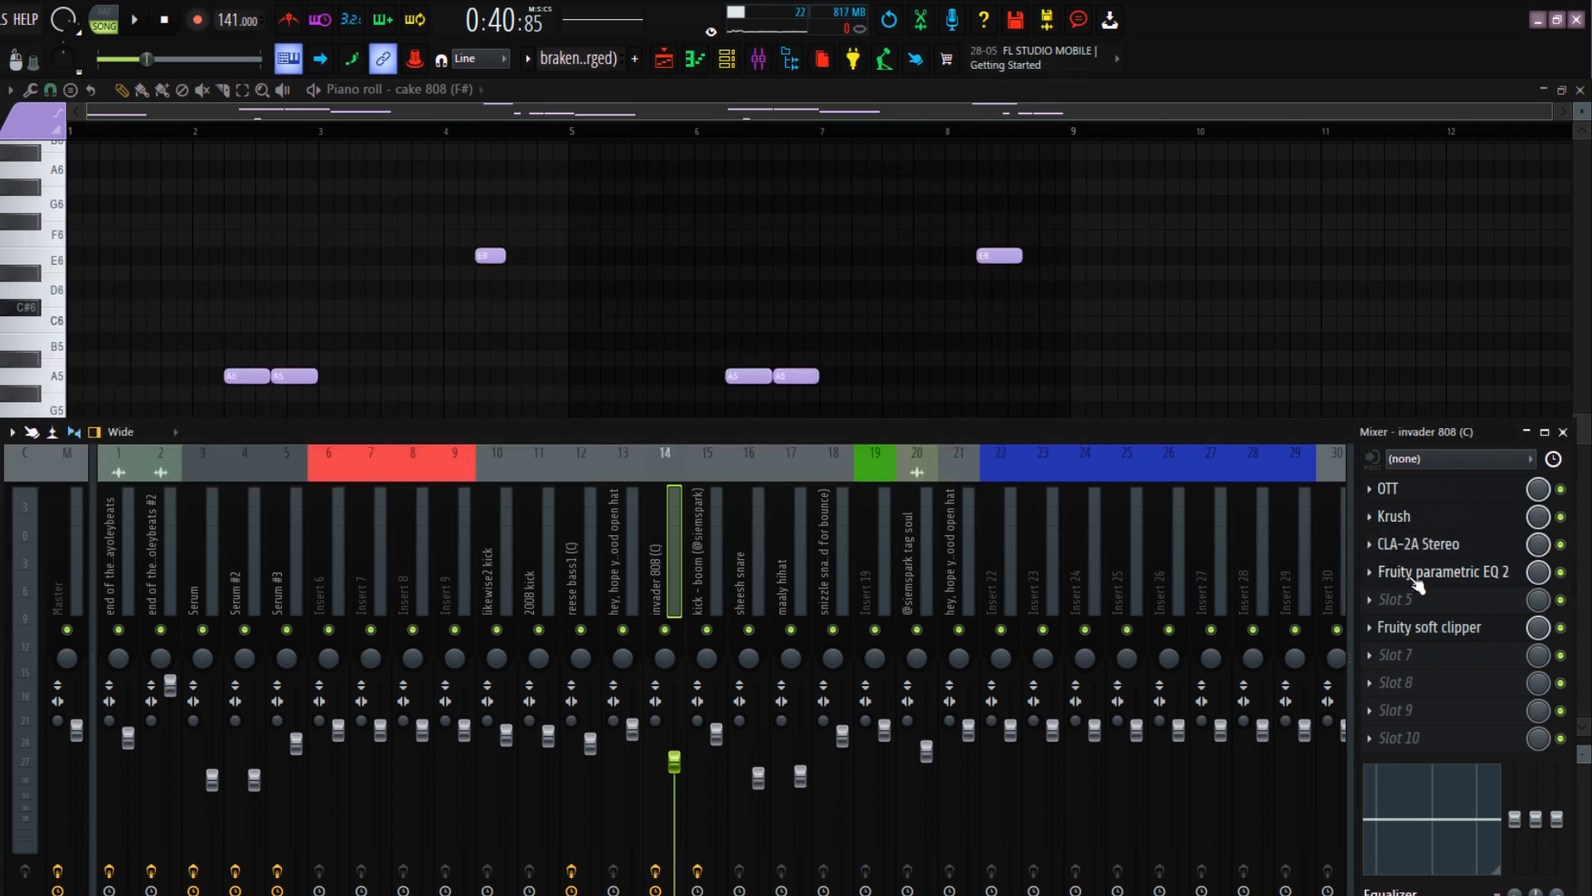
left_click(1418, 578)
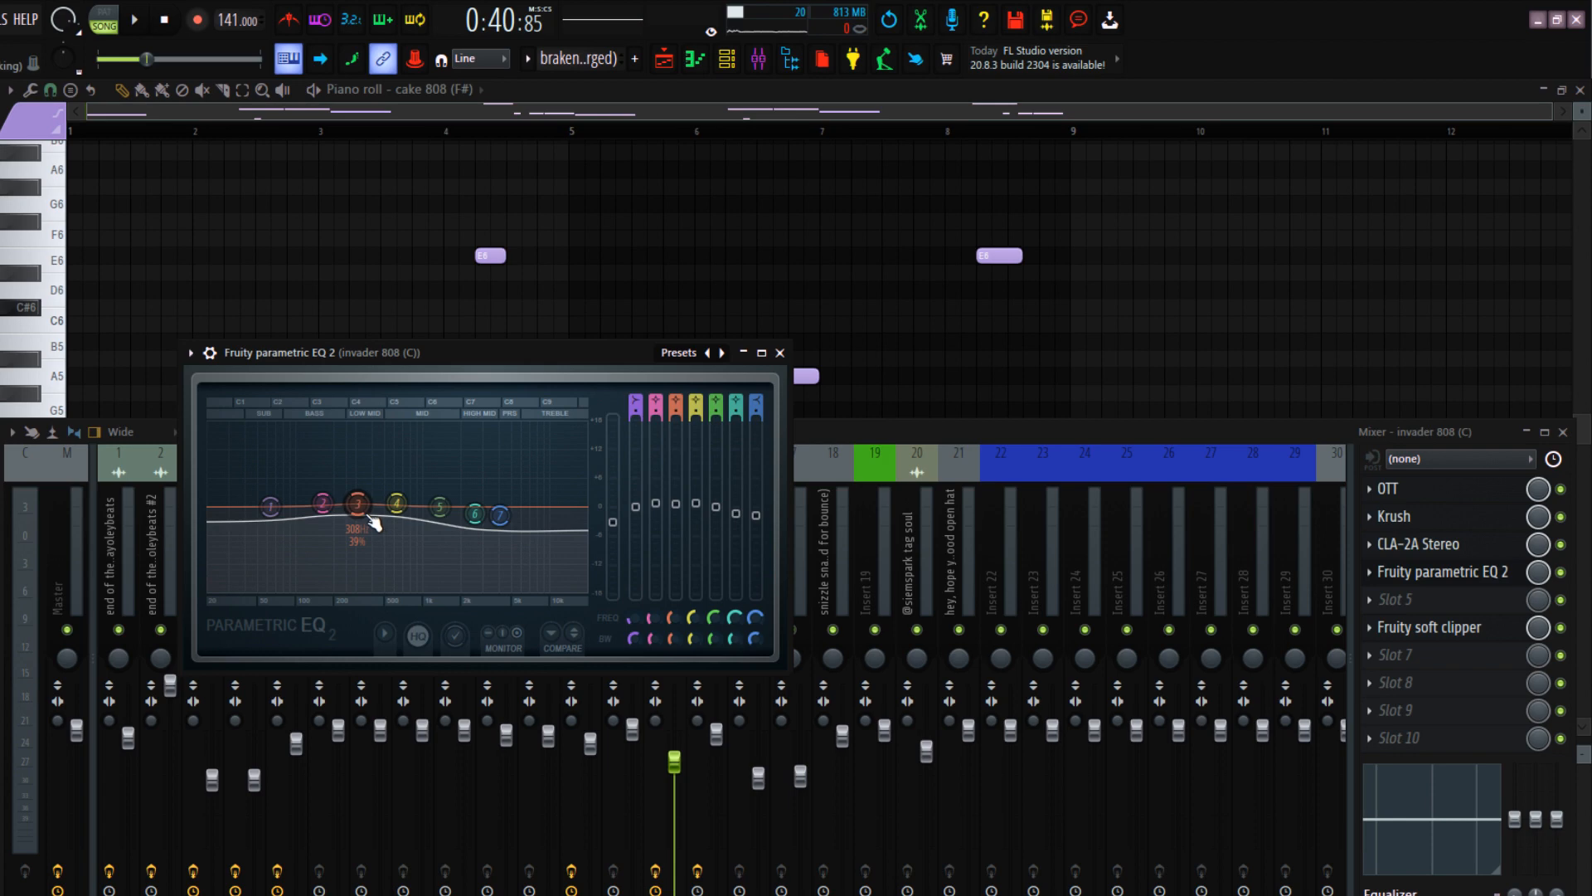
left_click(780, 352)
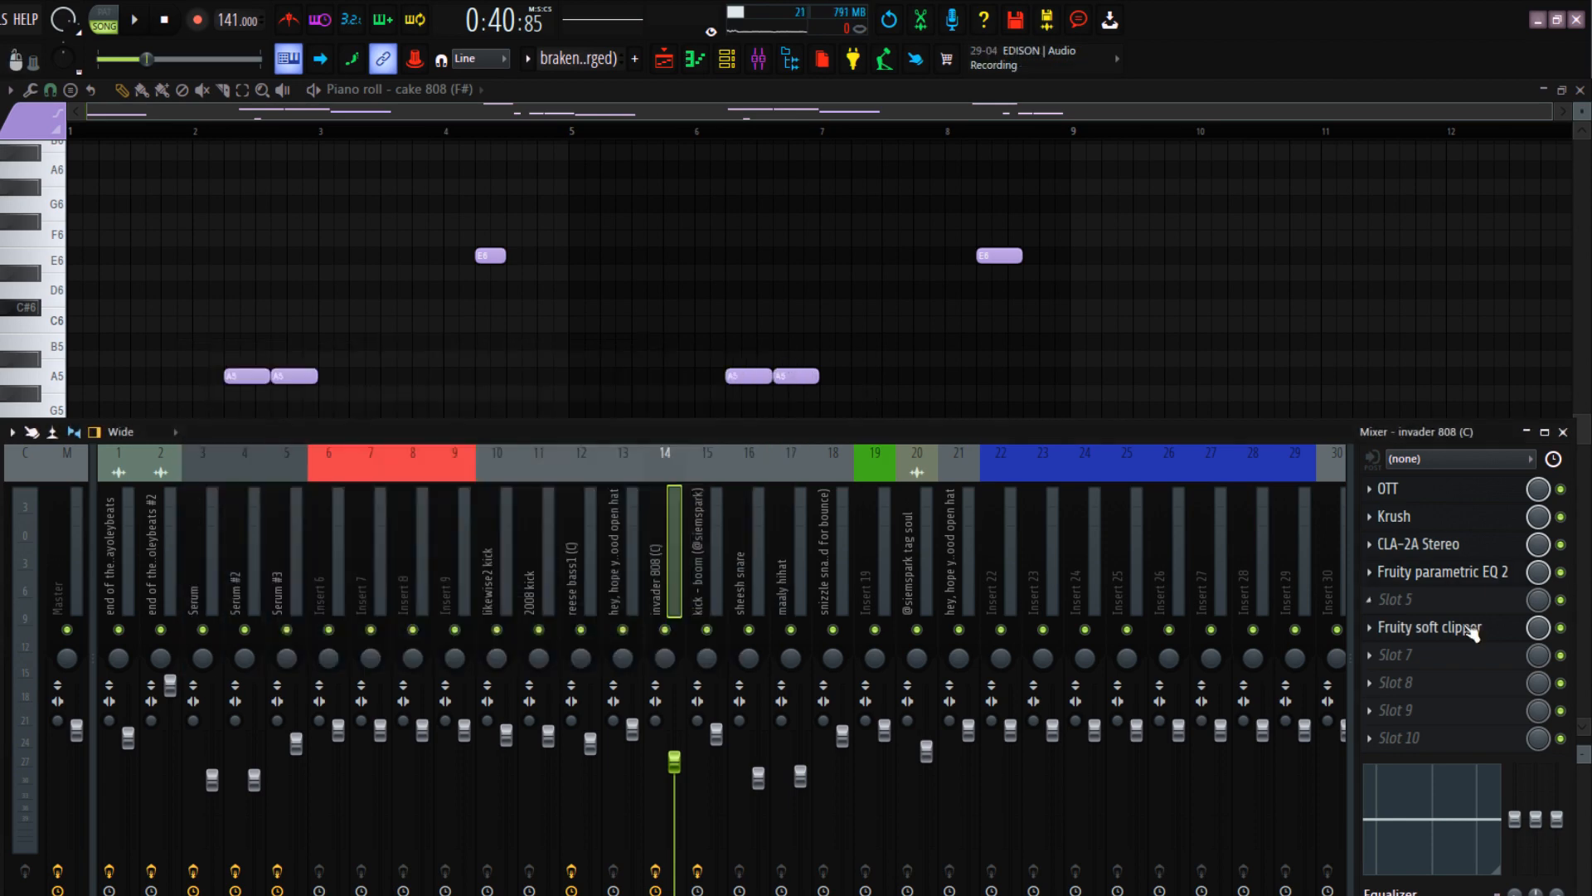
Check the Fruity soft clipper on invader 808 (C) and play the 808s with all effects enabled
left_click(1468, 628)
left_click(310, 229)
key("space")
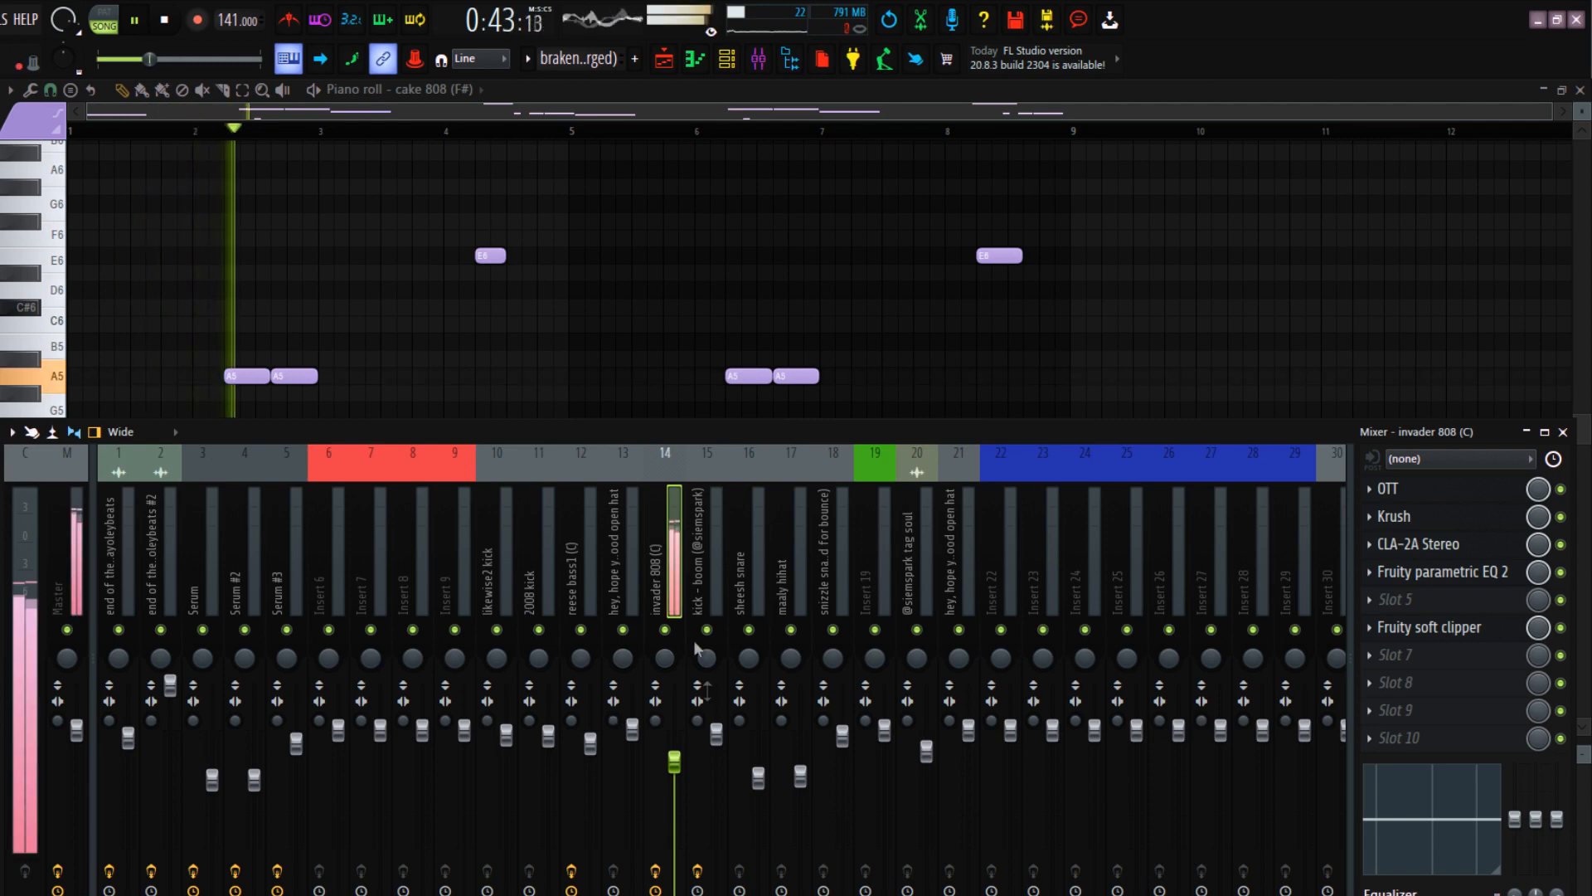
left_click(726, 59)
key("space")
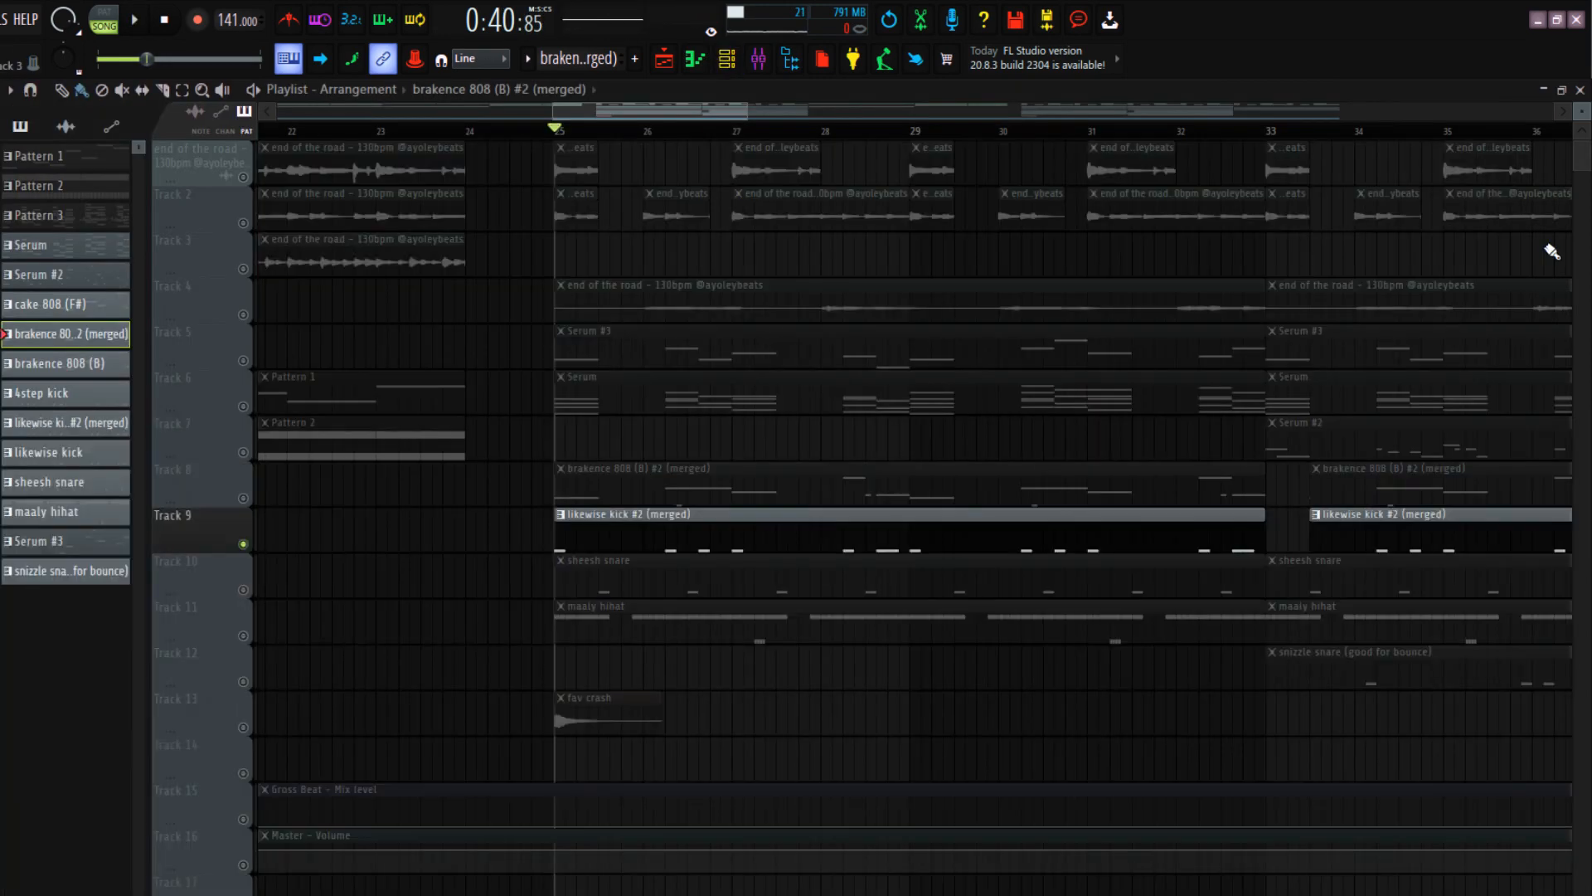
Open the likewise kick #2 (merged) pattern, play the 4step kick channel soloed, and play it layered with the likewise kick
double_click(621, 523)
left_click(726, 65)
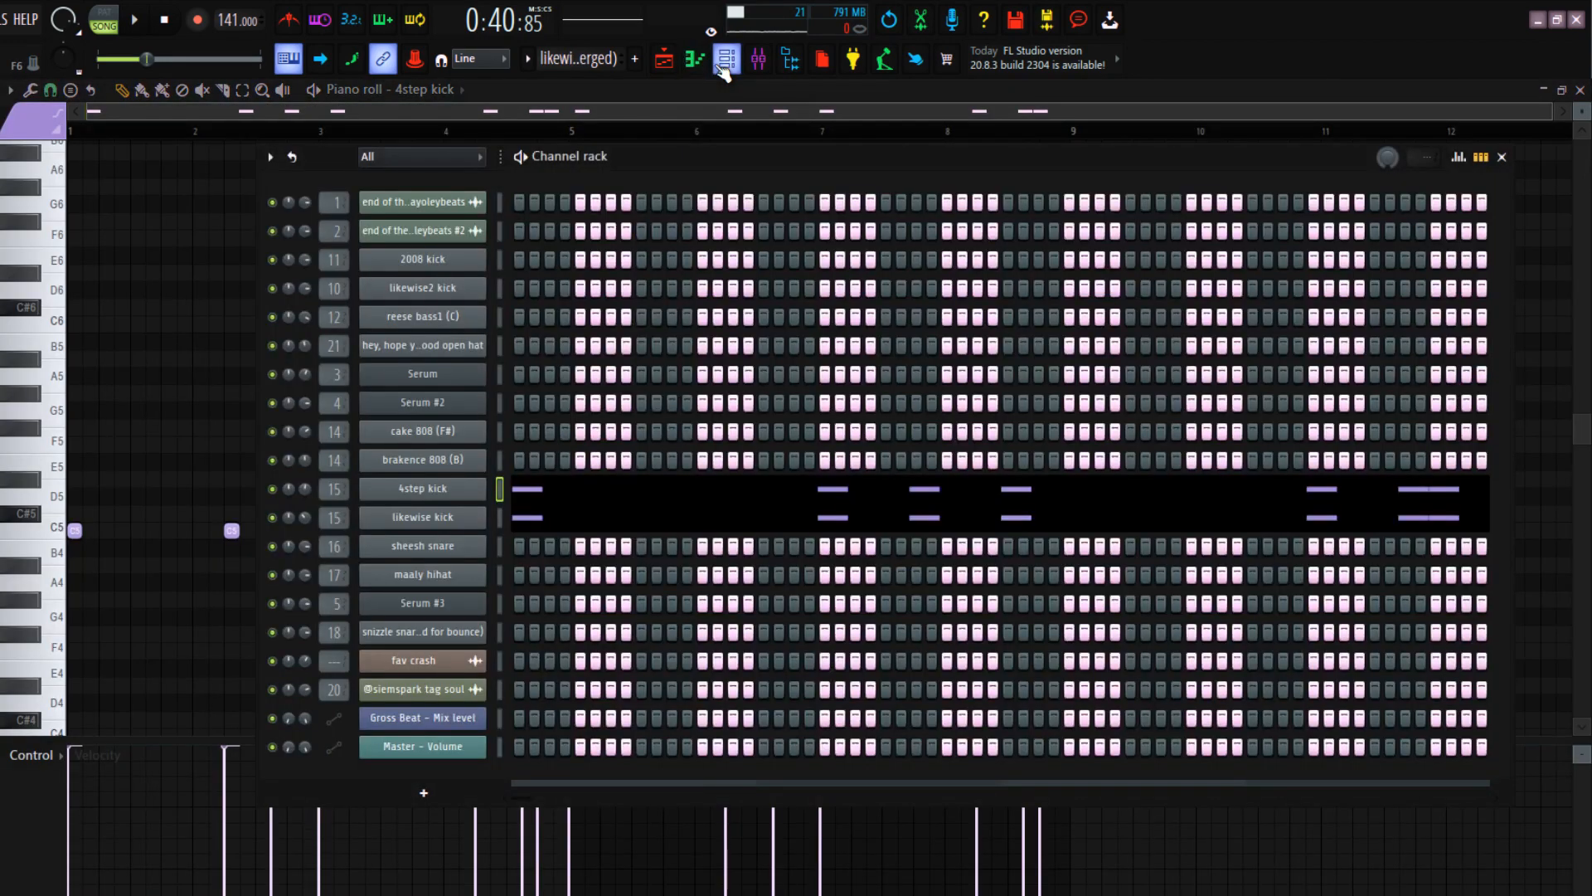
right_click(433, 491)
left_click(276, 492)
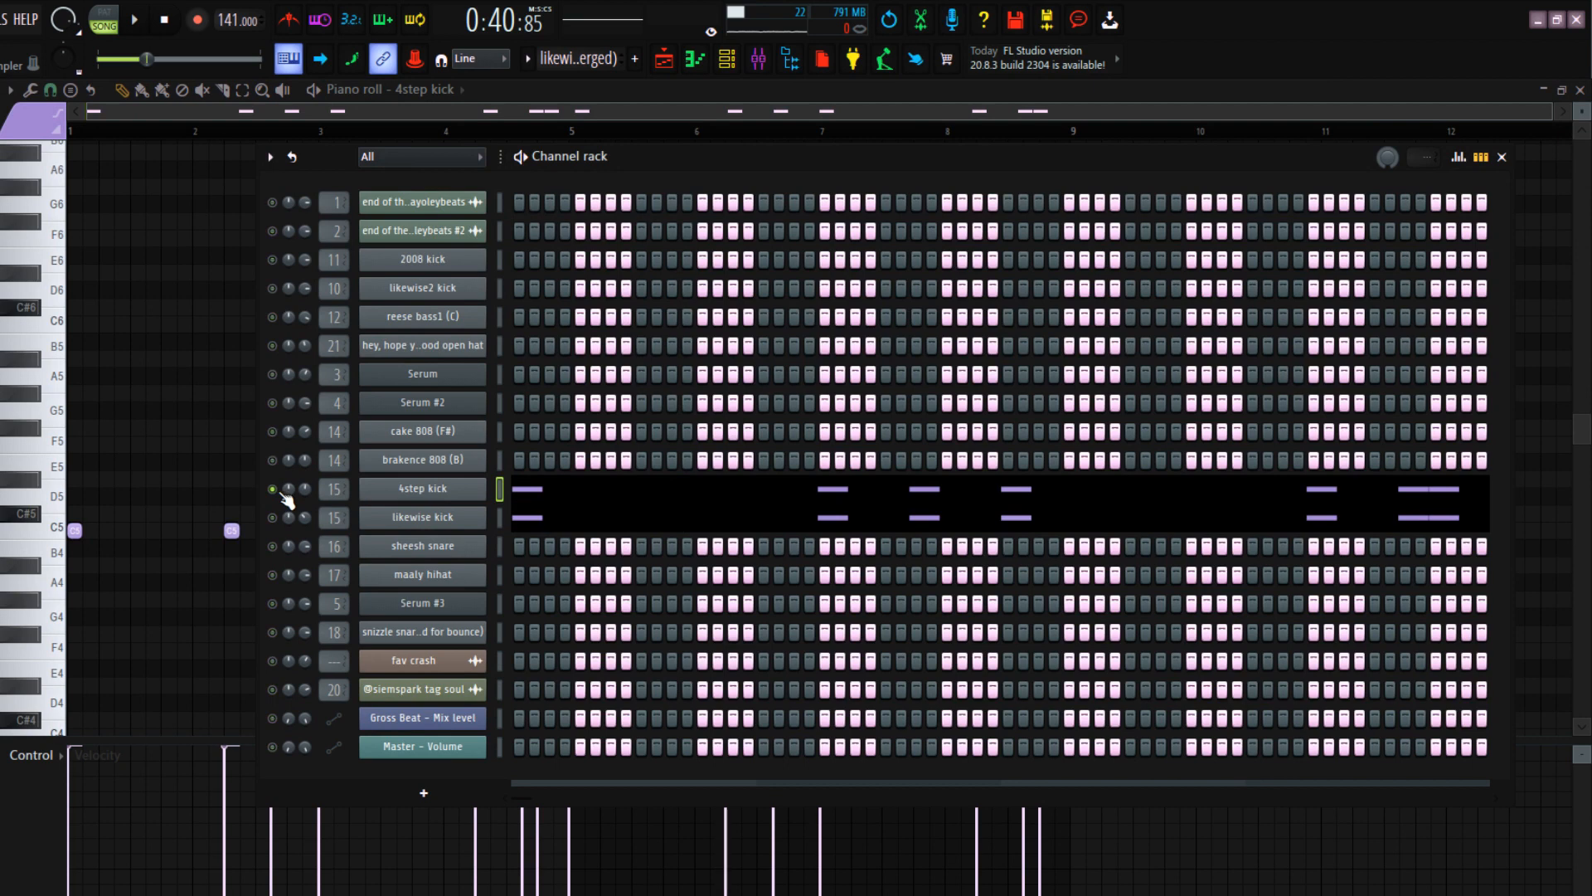
key("space")
key("space")
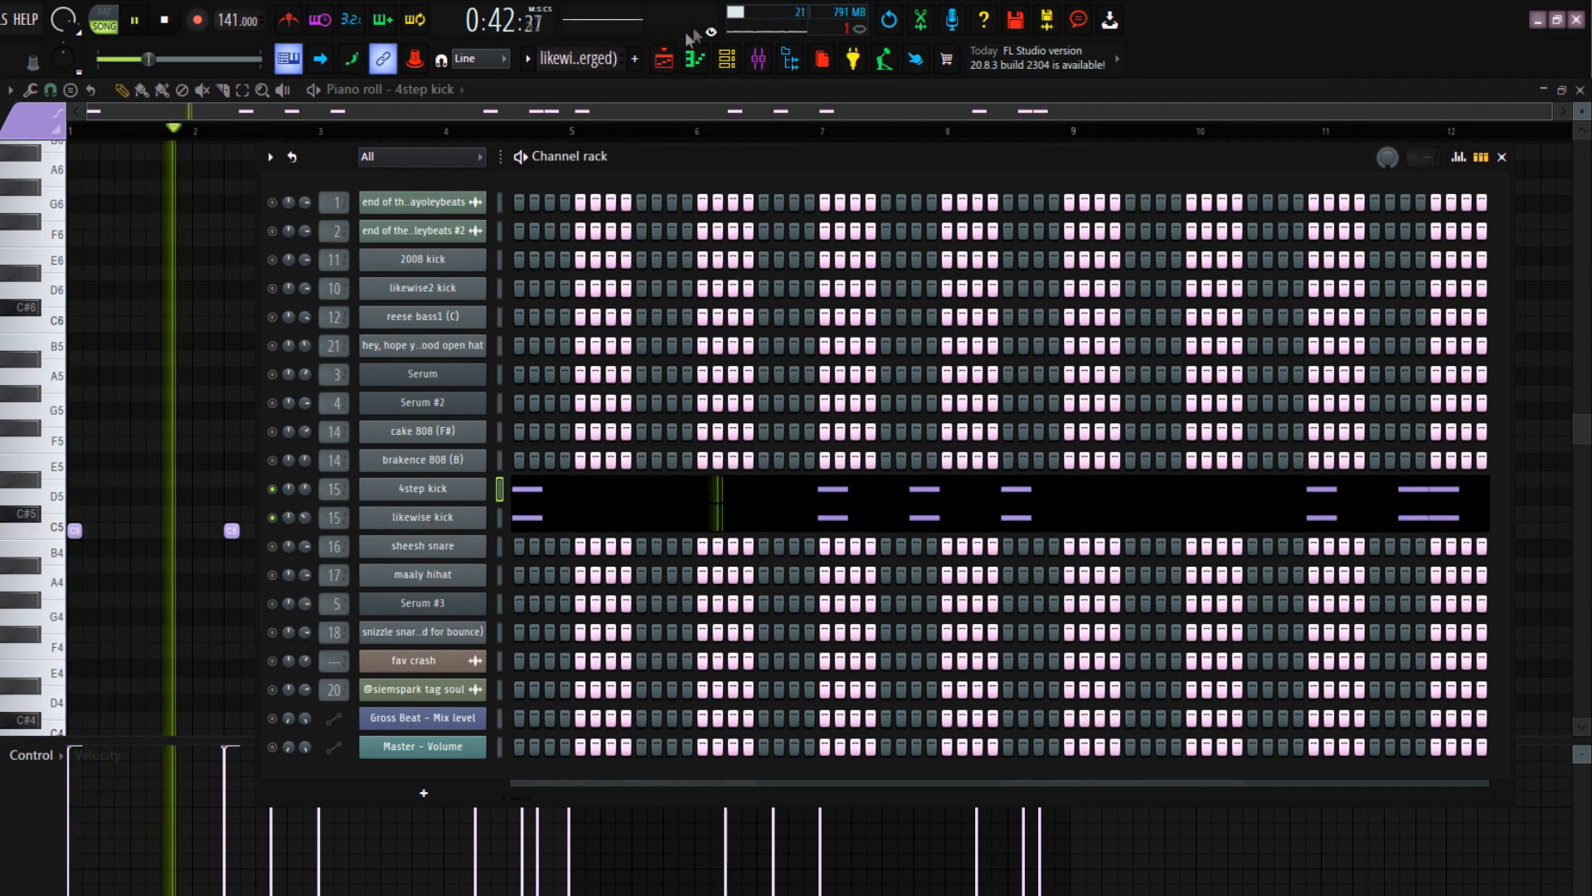
Open the kick - boom mixer track, play the kicks with Krush bypassed and enabled, and view its Fruity parametric EQ 2
left_click(758, 59)
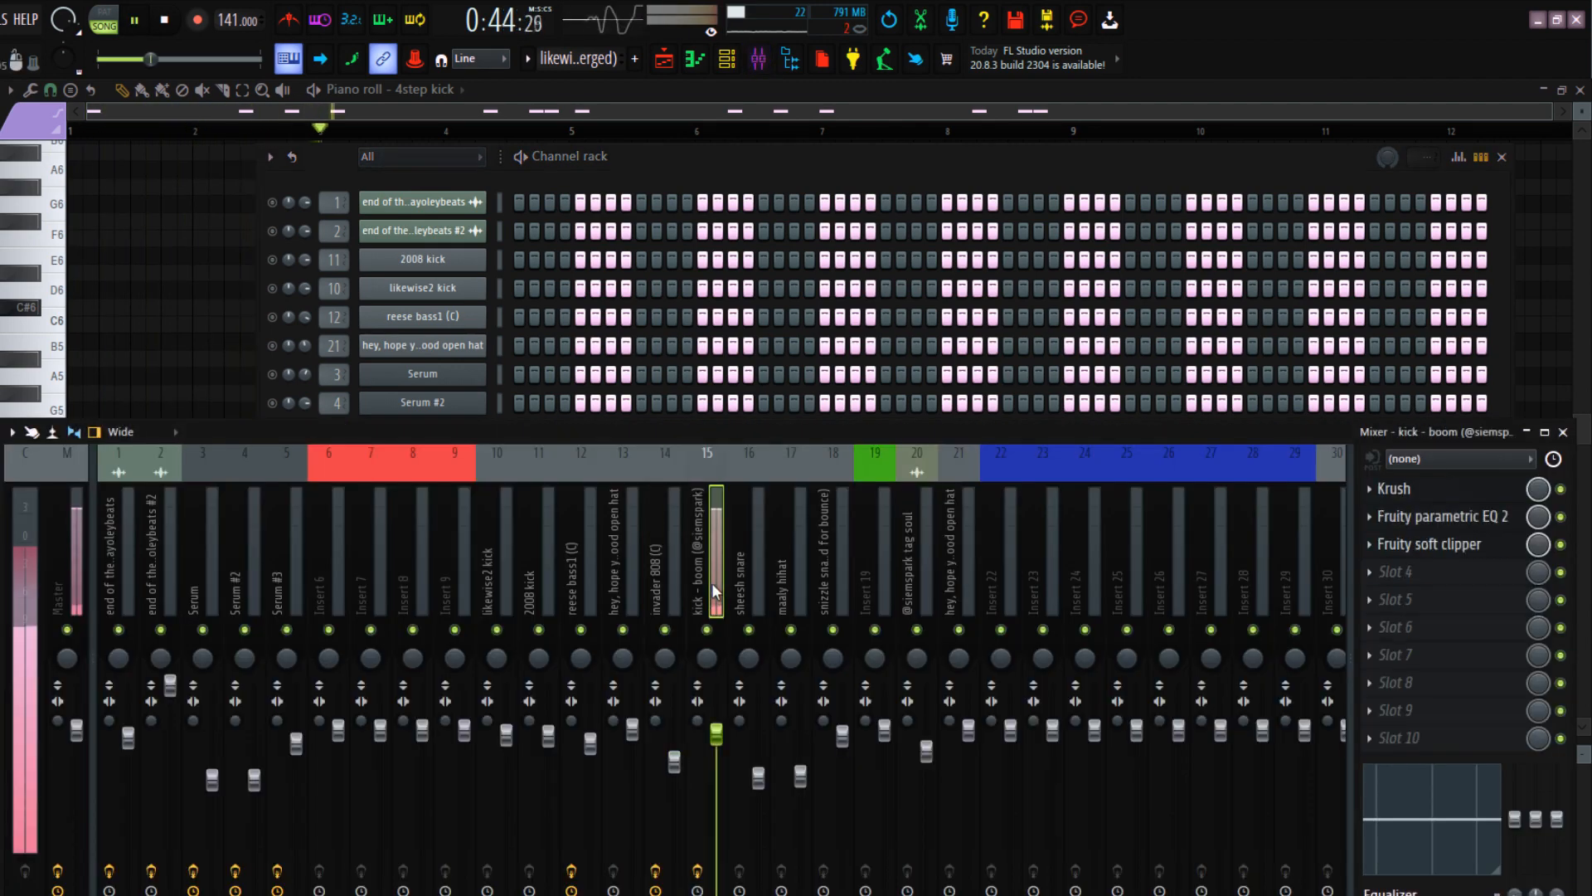
left_click(1397, 489)
key("space")
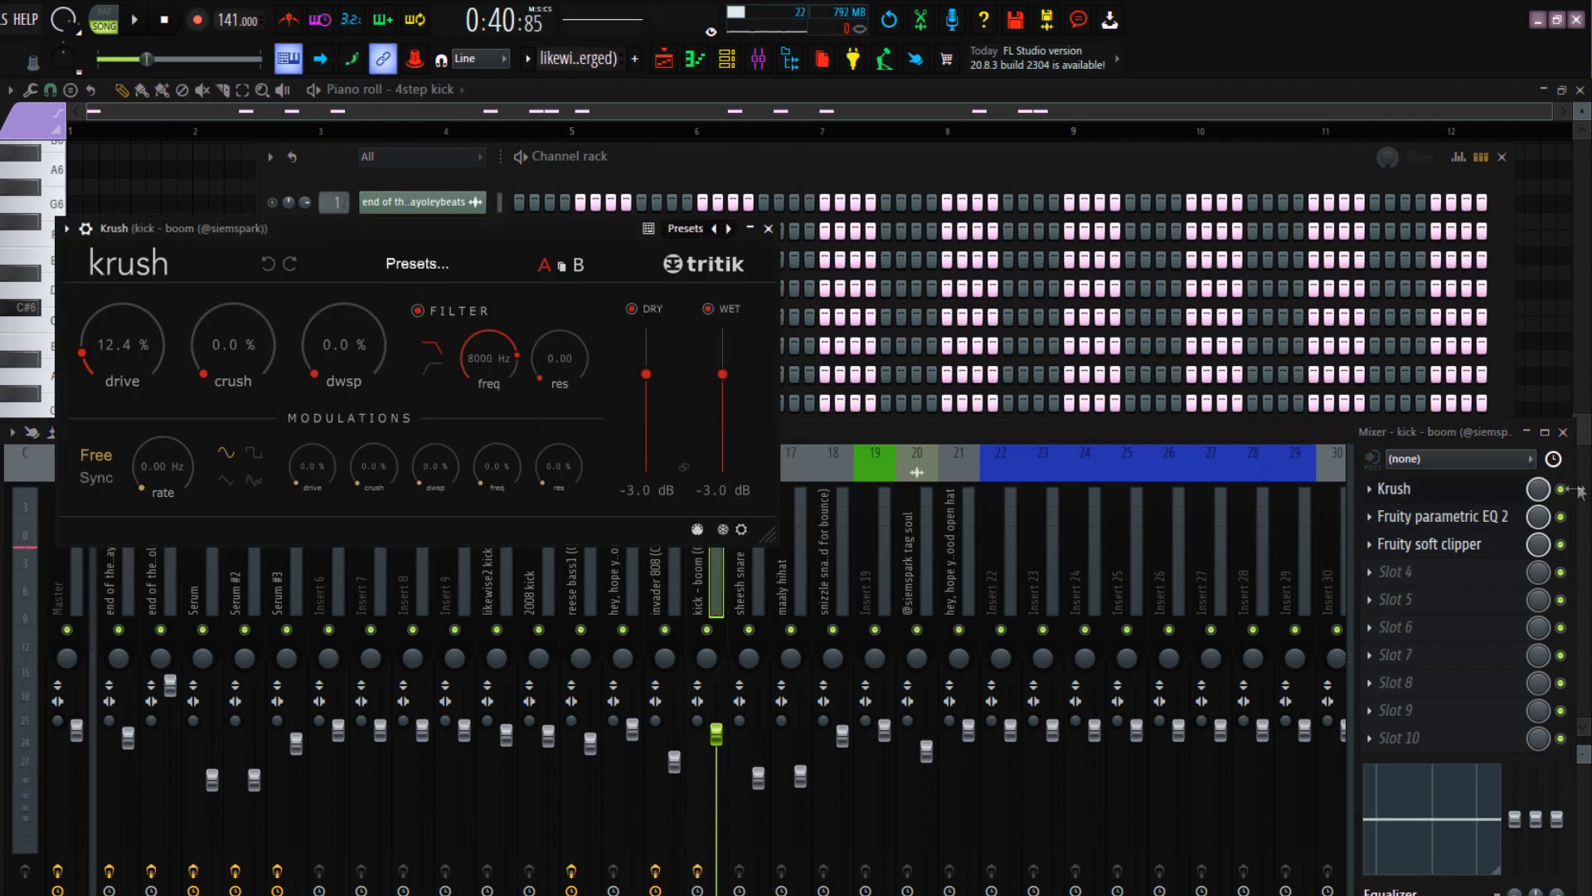
left_click(1561, 489)
key("space")
key("space")
left_click_drag(368, 224, 635, 117)
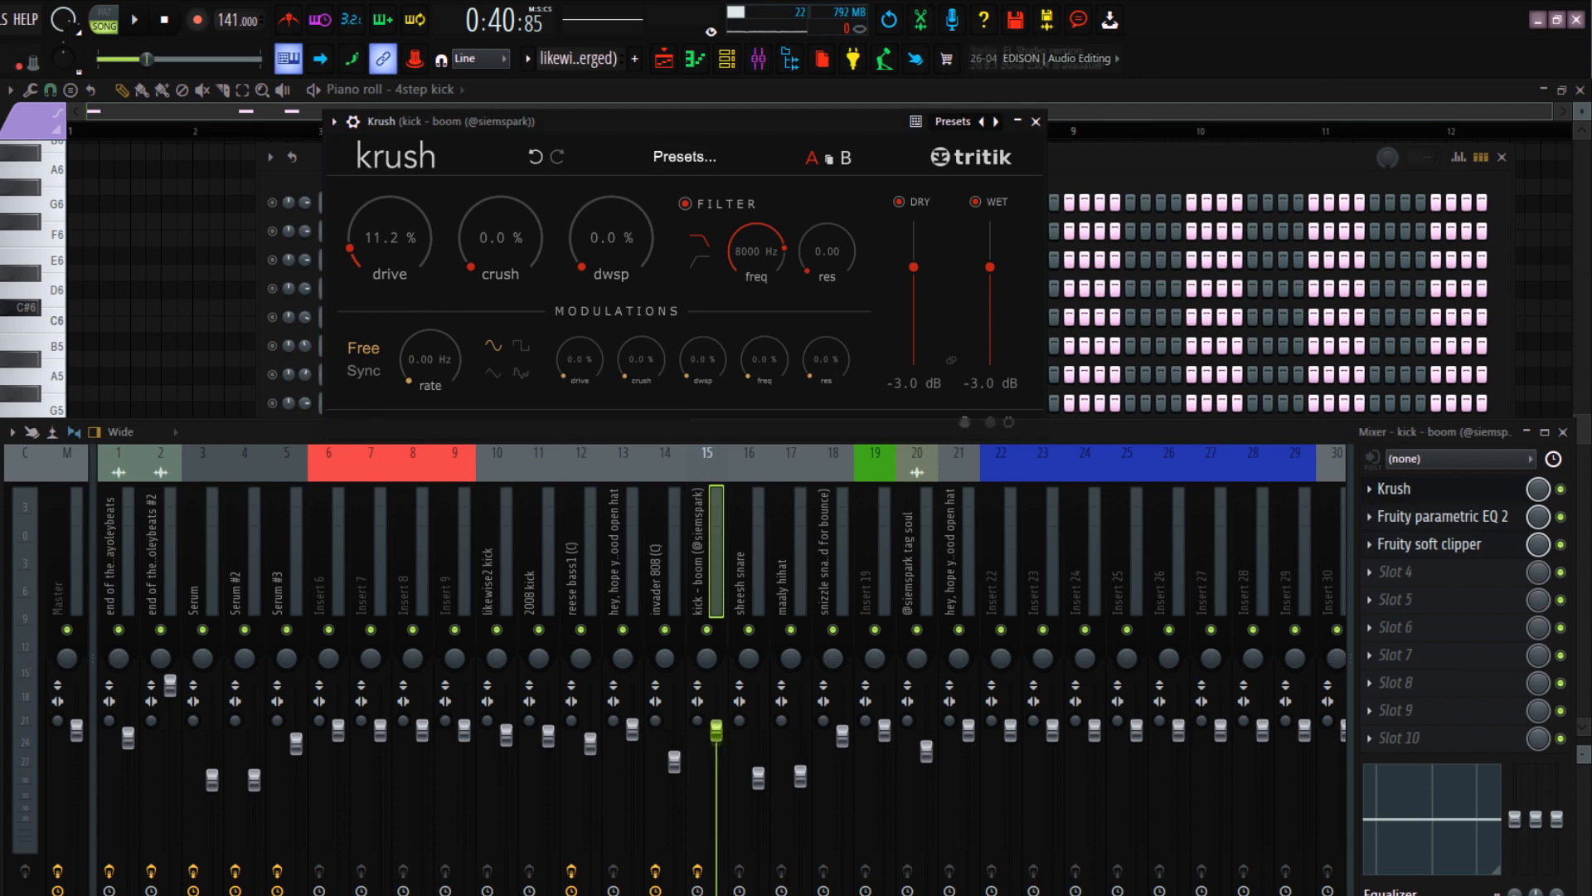
left_click(1561, 491)
key("space")
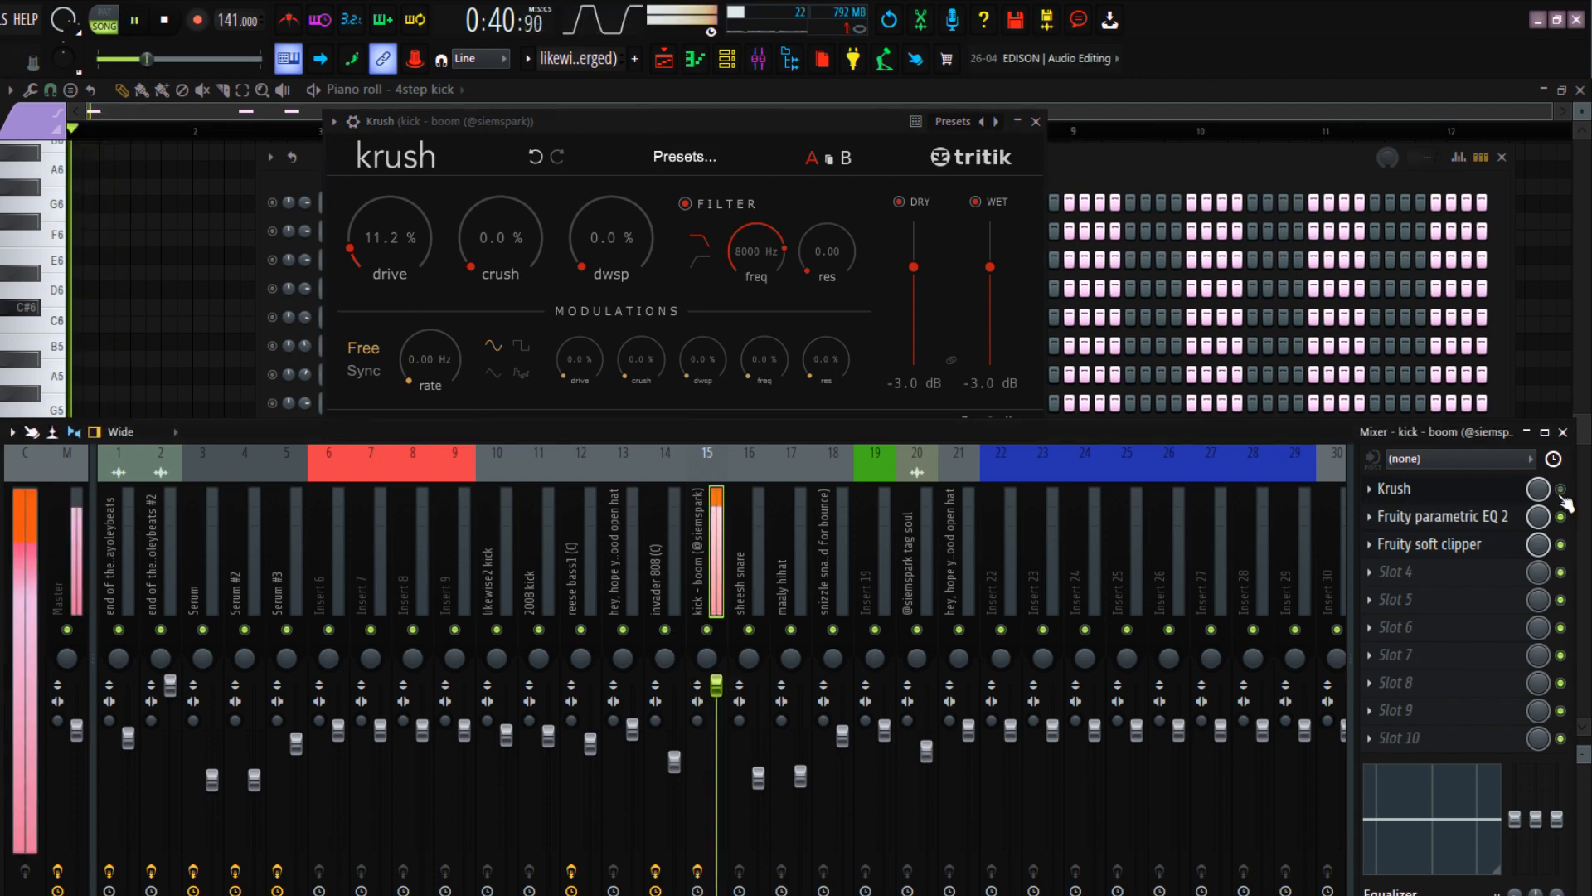
left_click(1441, 516)
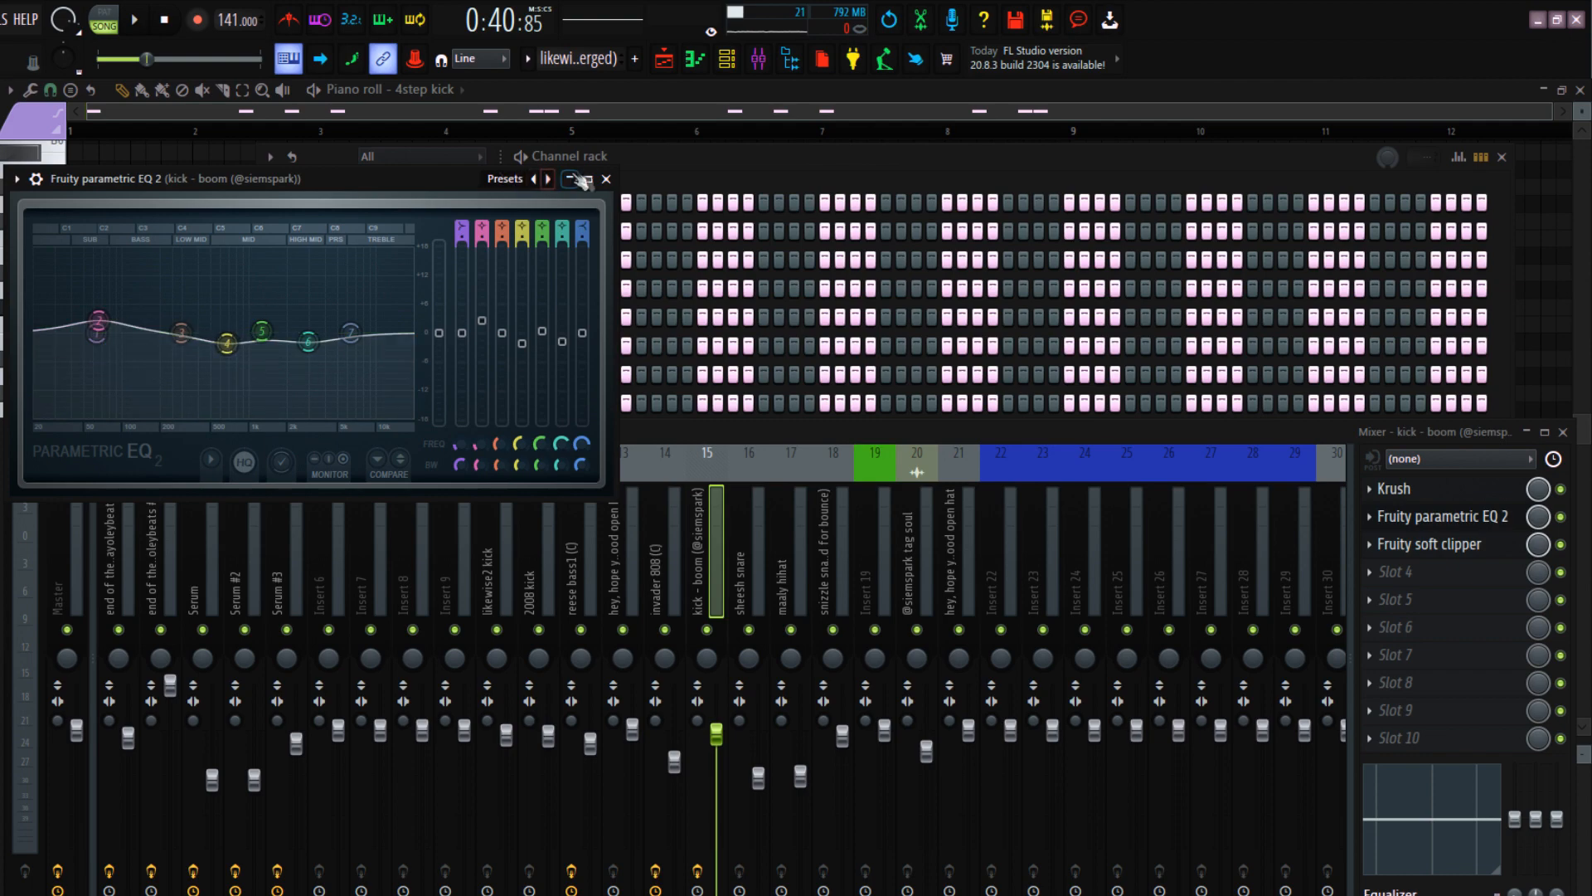
Return to the playlist and play the soloed 808 and kick tracks together from bar 25
key("F5")
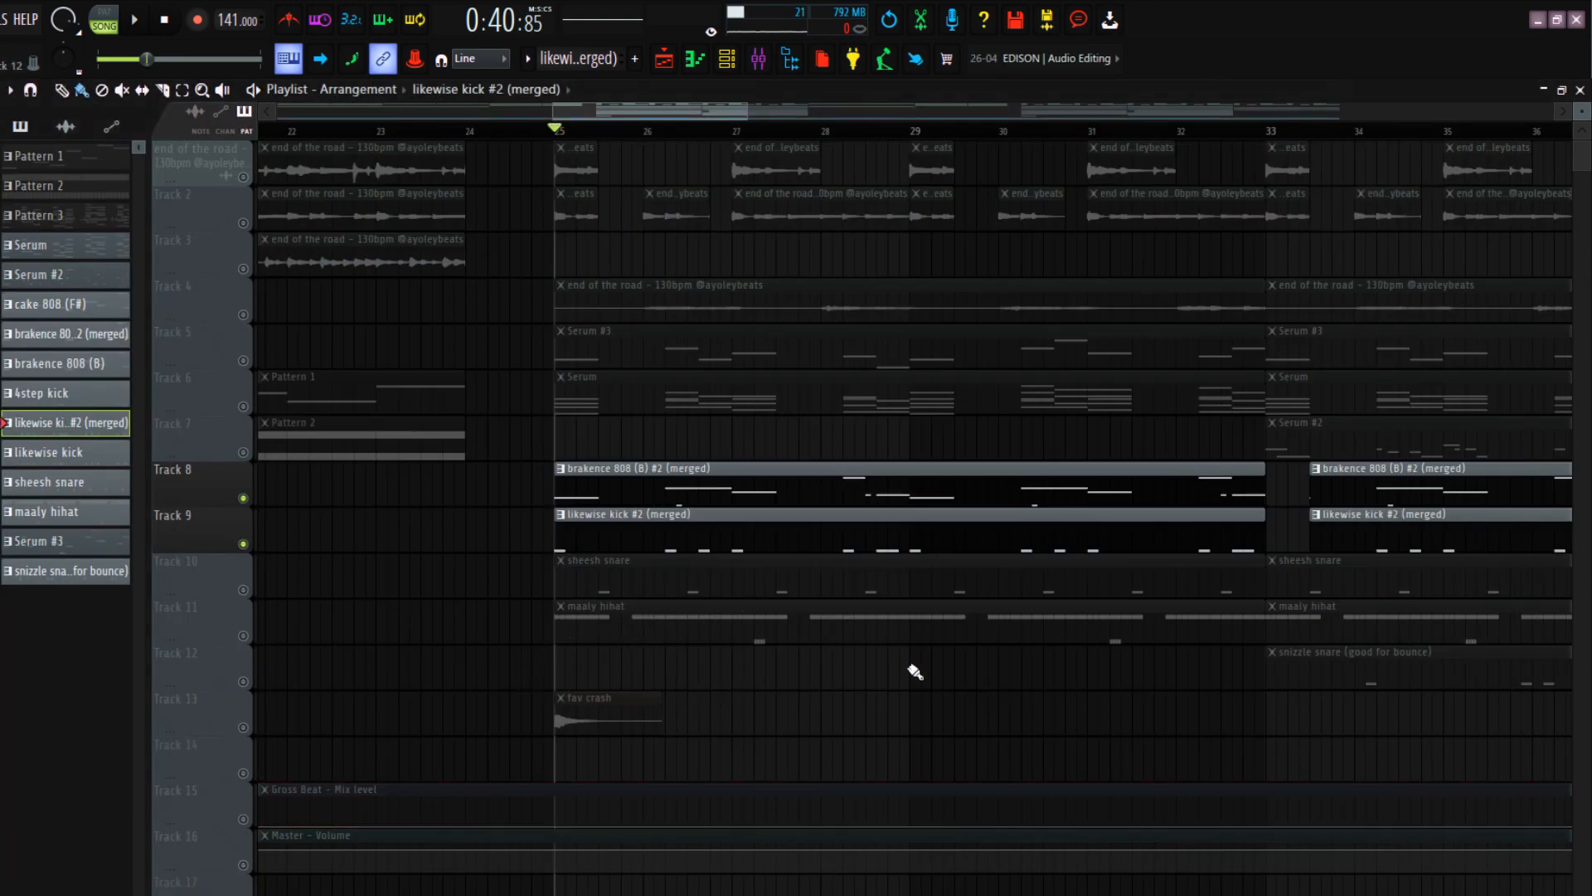
key("space")
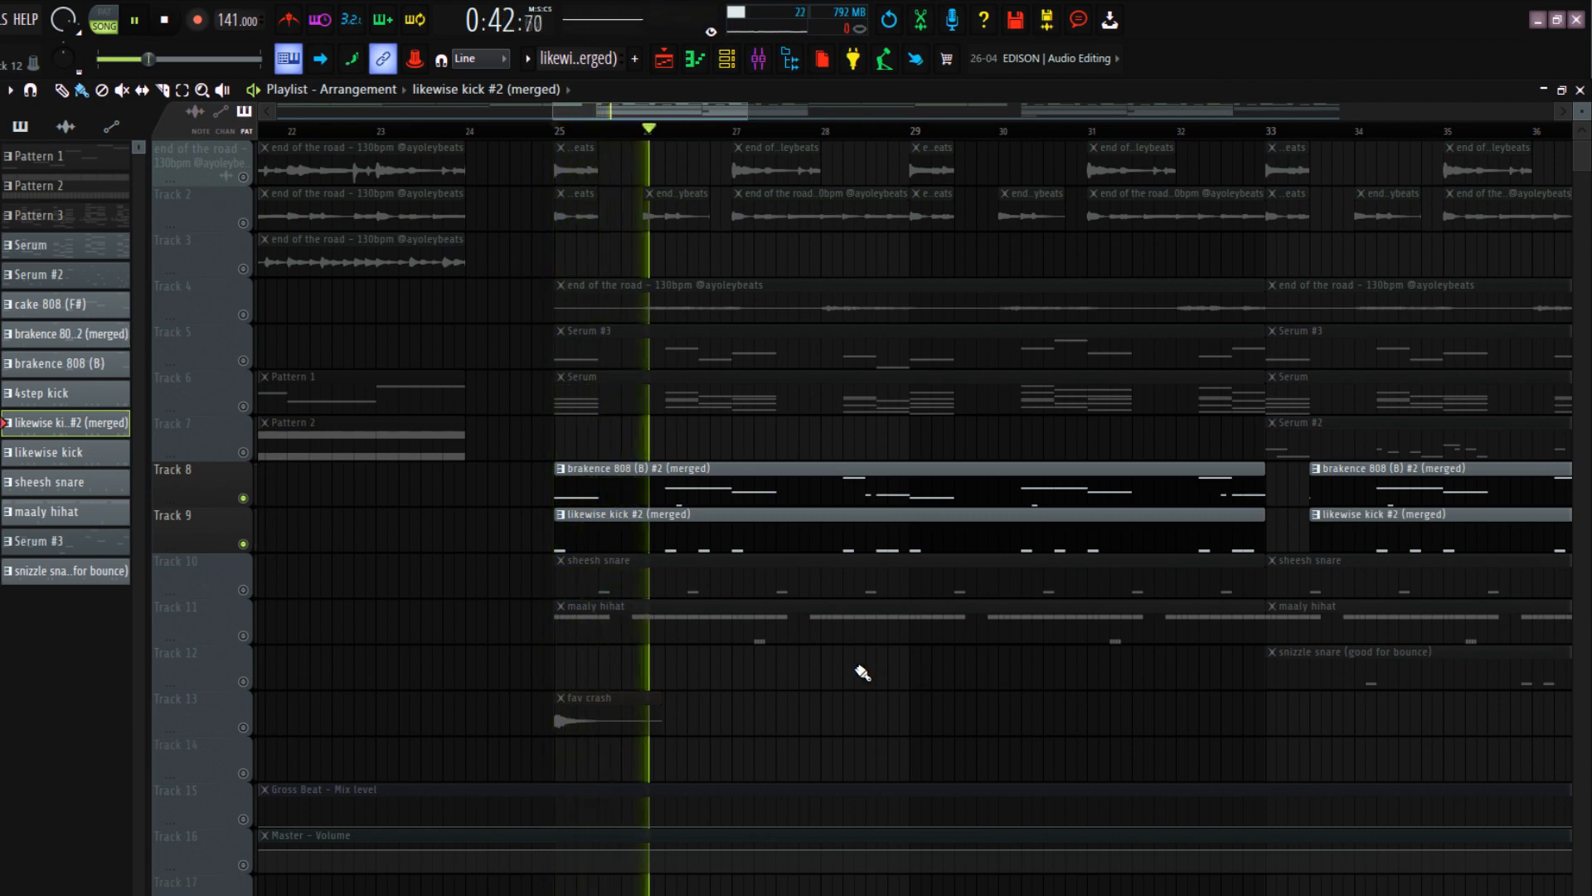
key("space")
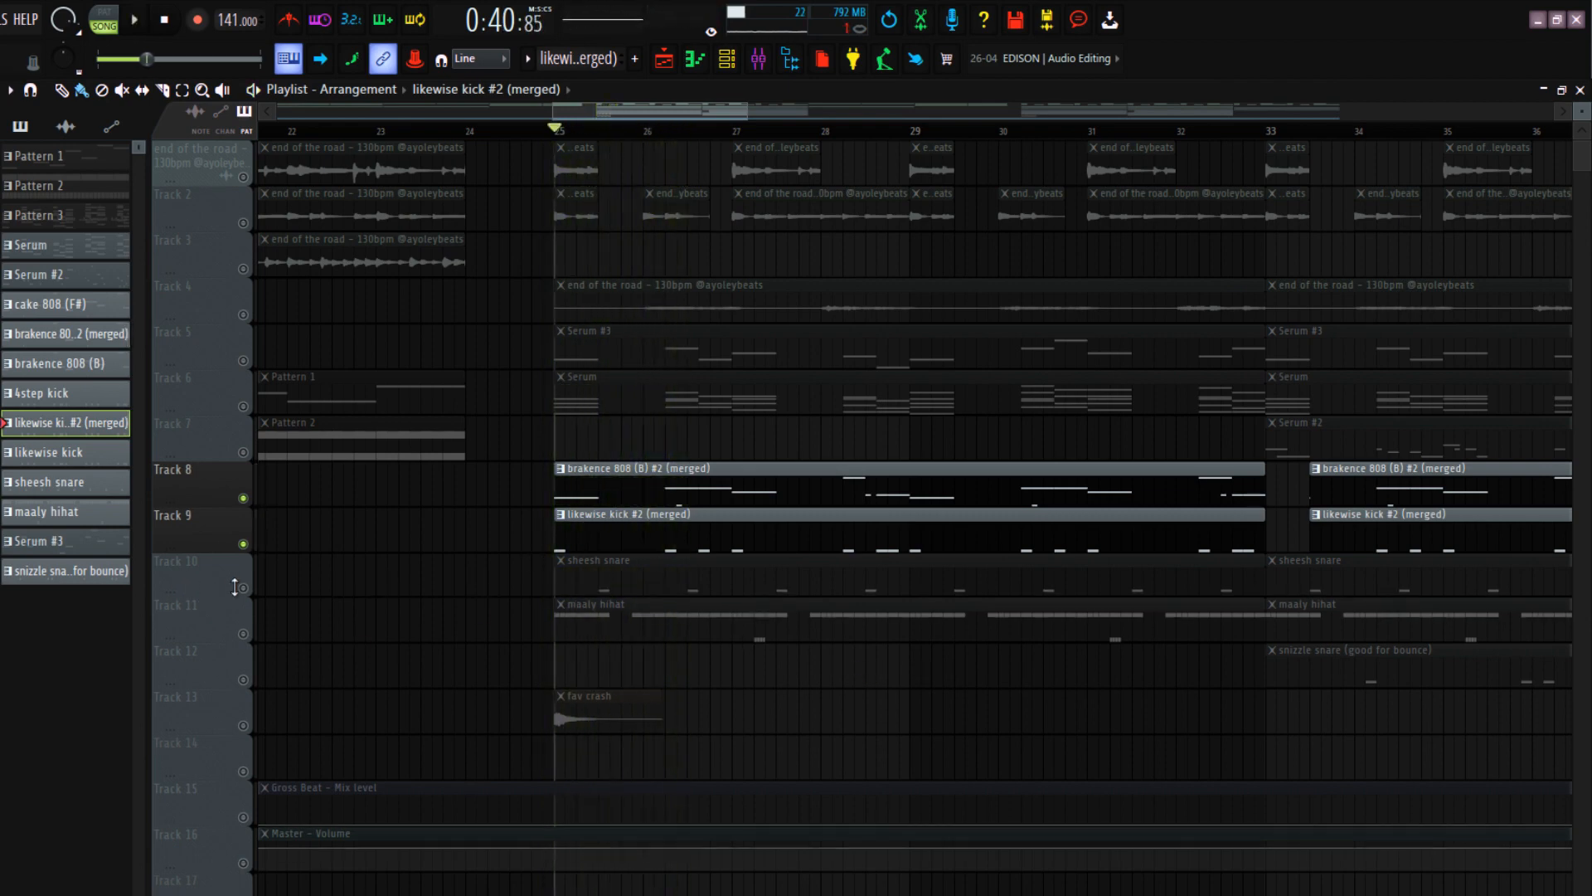
Enable the sheesh snare on Track 10 alongside the 808 and kick tracks and play them from bar 25
left_click(243, 590)
scroll(469, 543, "up", 2)
left_click_drag(652, 417, 748, 557)
left_click(753, 579, "ctrl")
left_click_drag(504, 477, 690, 568)
left_click(579, 578, "ctrl")
scroll(579, 579, "down", 2)
key("space")
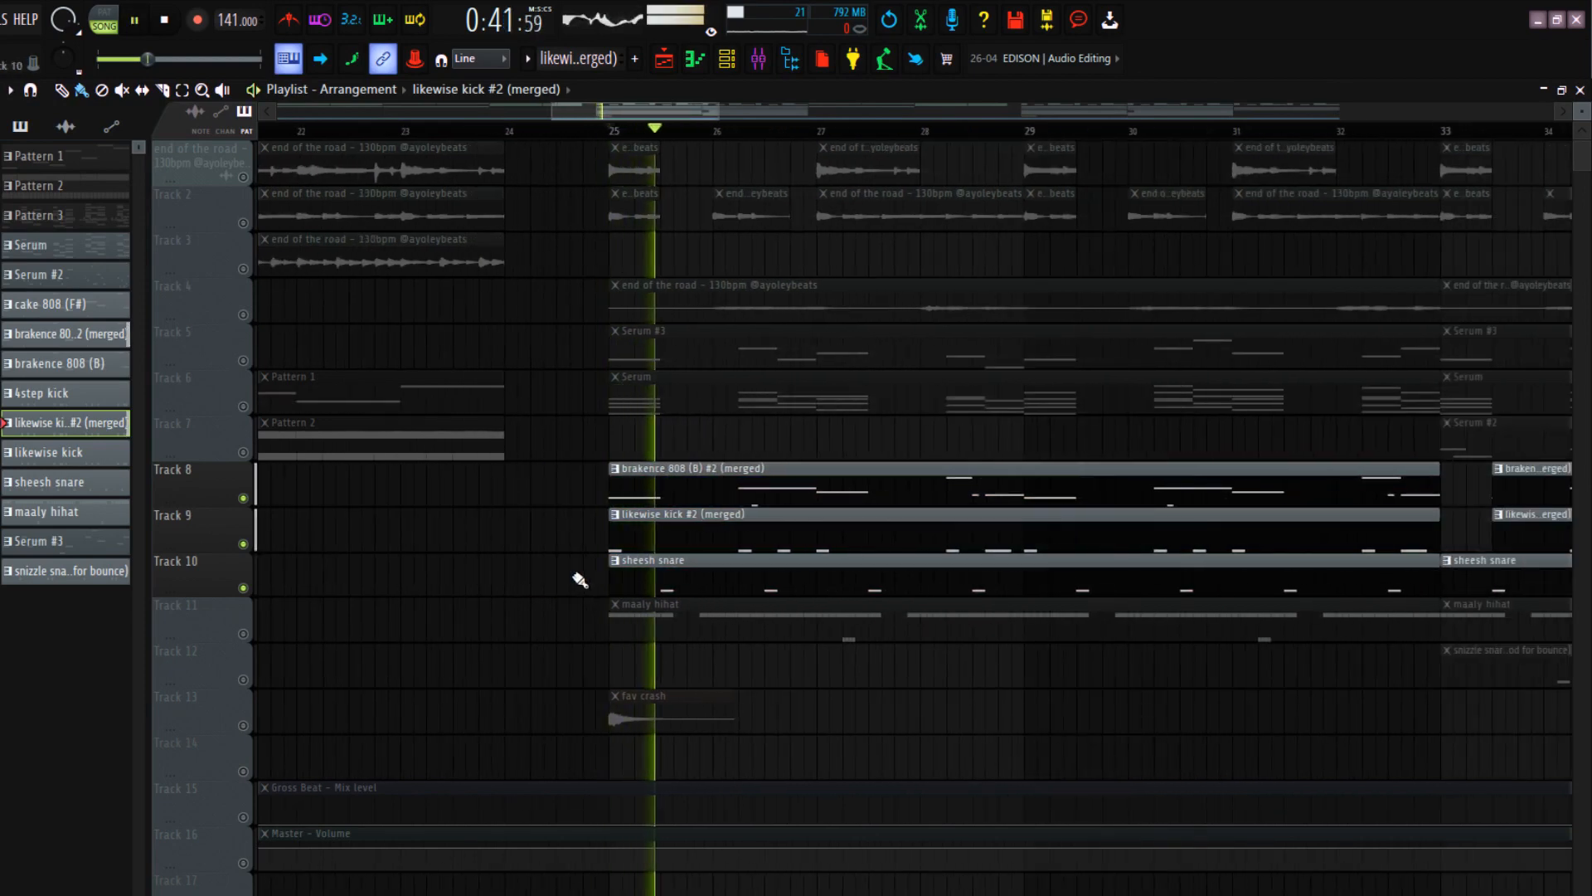
scroll(579, 580, "down", 2)
key("space")
Add the maaly hihat on Track 11 to the enabled drum tracks and play them together
left_click(243, 634)
key("space")
key("space")
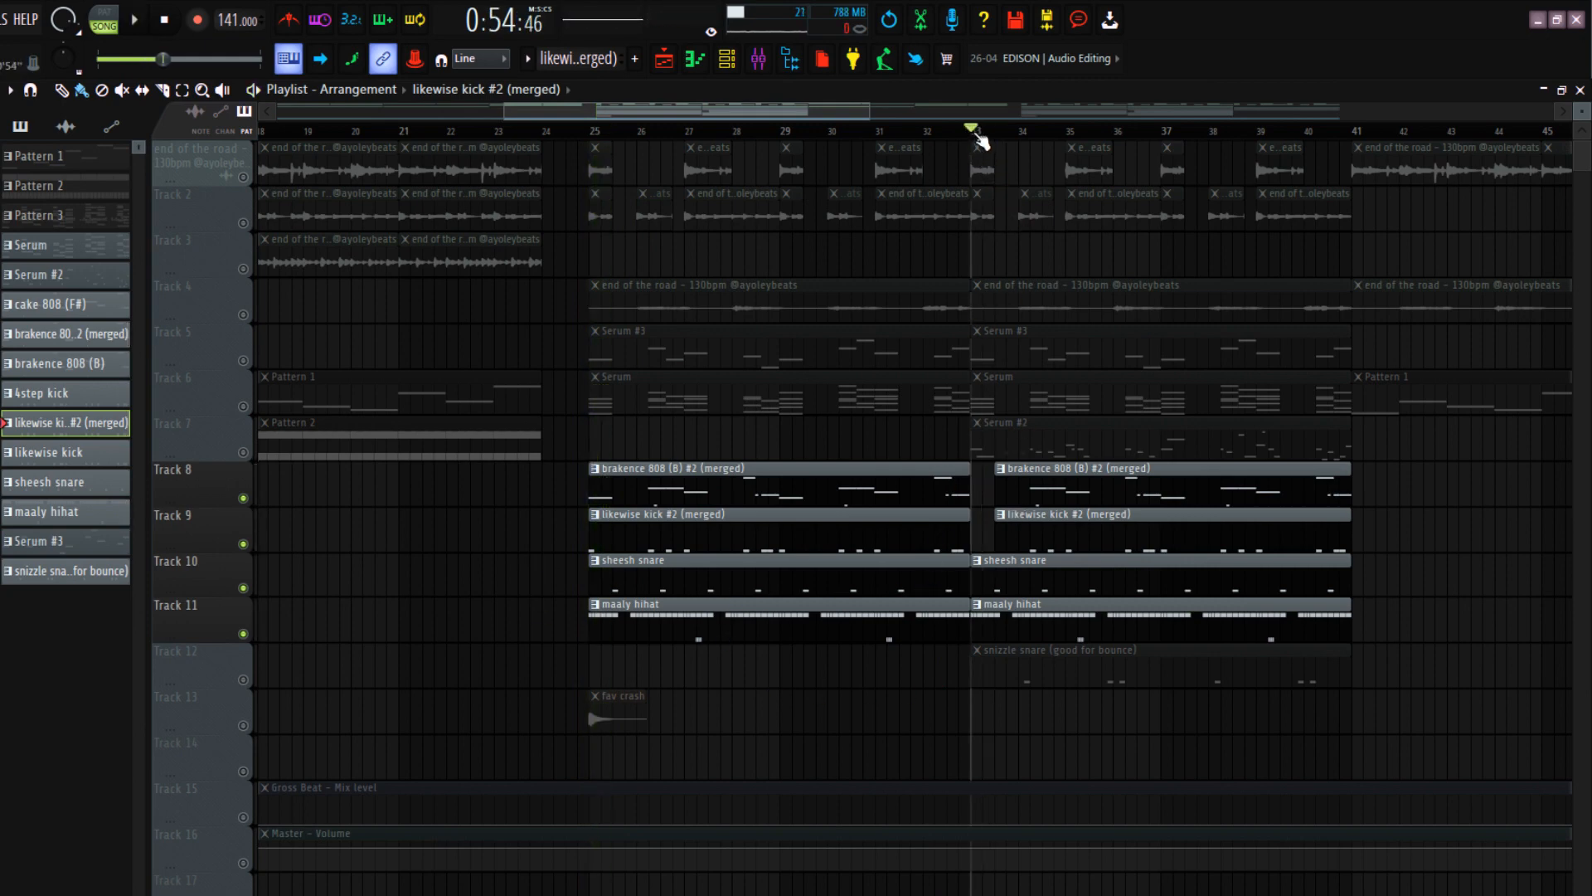
Solo the snizzle snare on Track 12, play it from bar 33 and examine its notes in the piano roll
scroll(1134, 773, "up", 2)
left_click(244, 681, "ctrl")
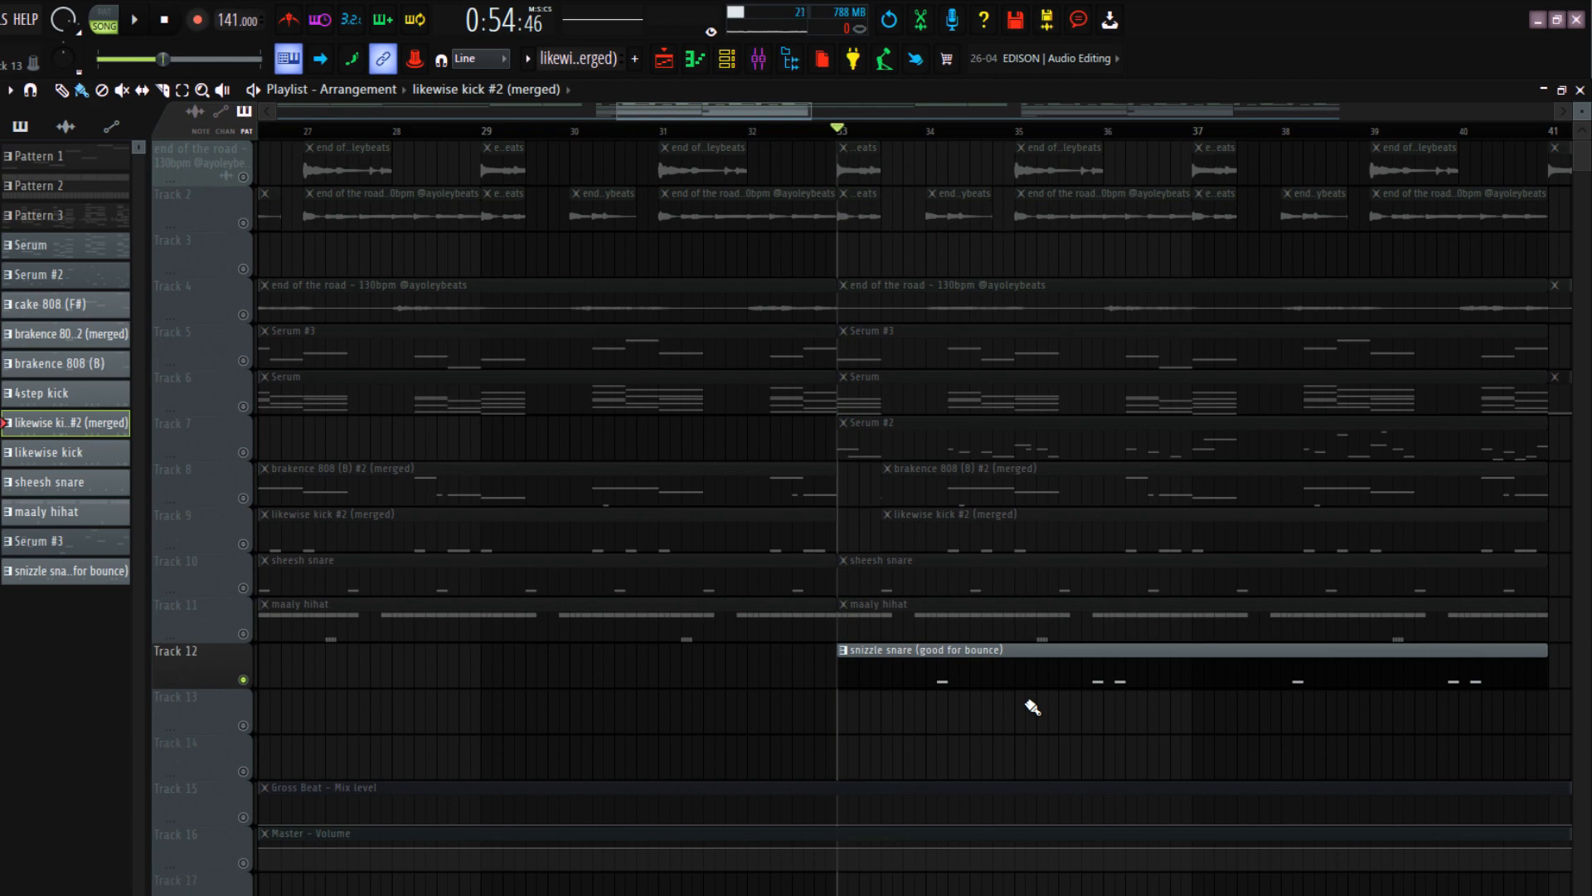
key("space")
double_click(960, 675)
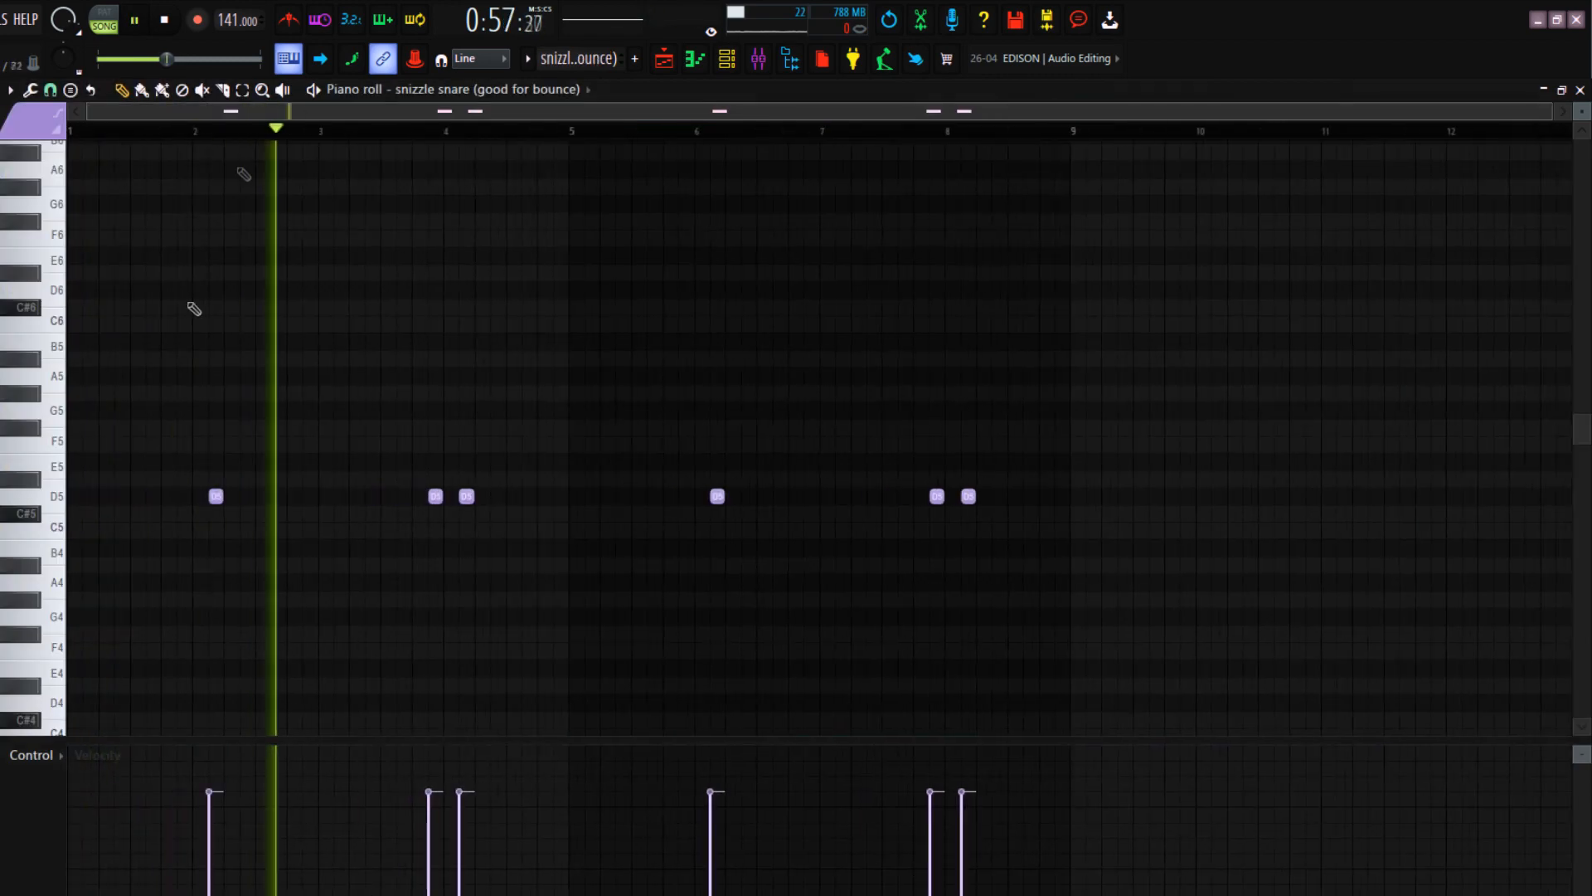
scroll(124, 497, "up", 2)
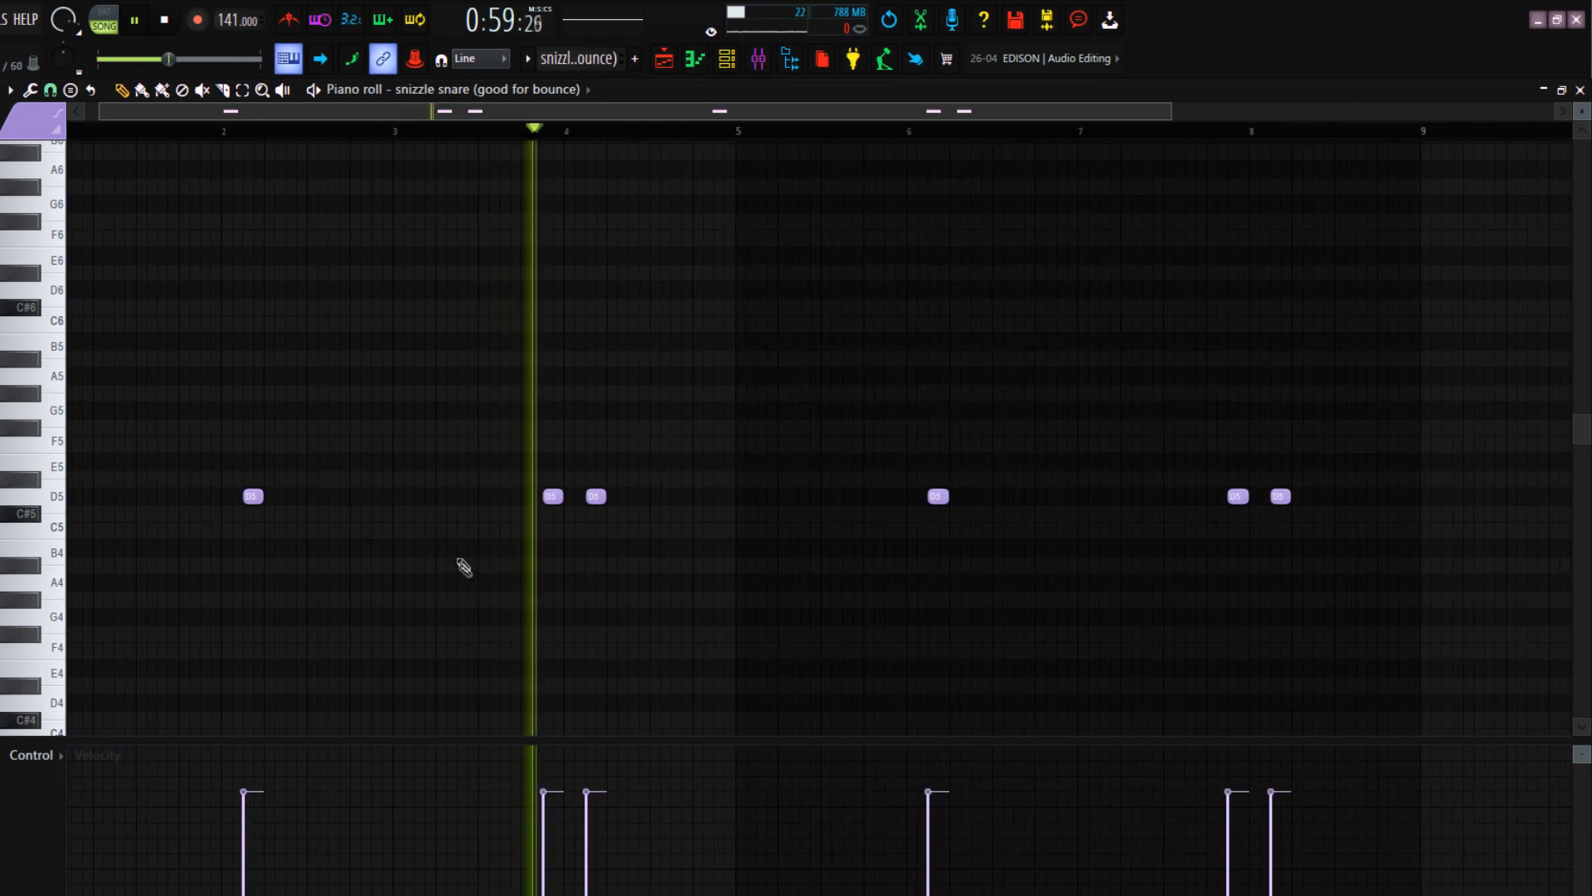
scroll(137, 547, "down", 2)
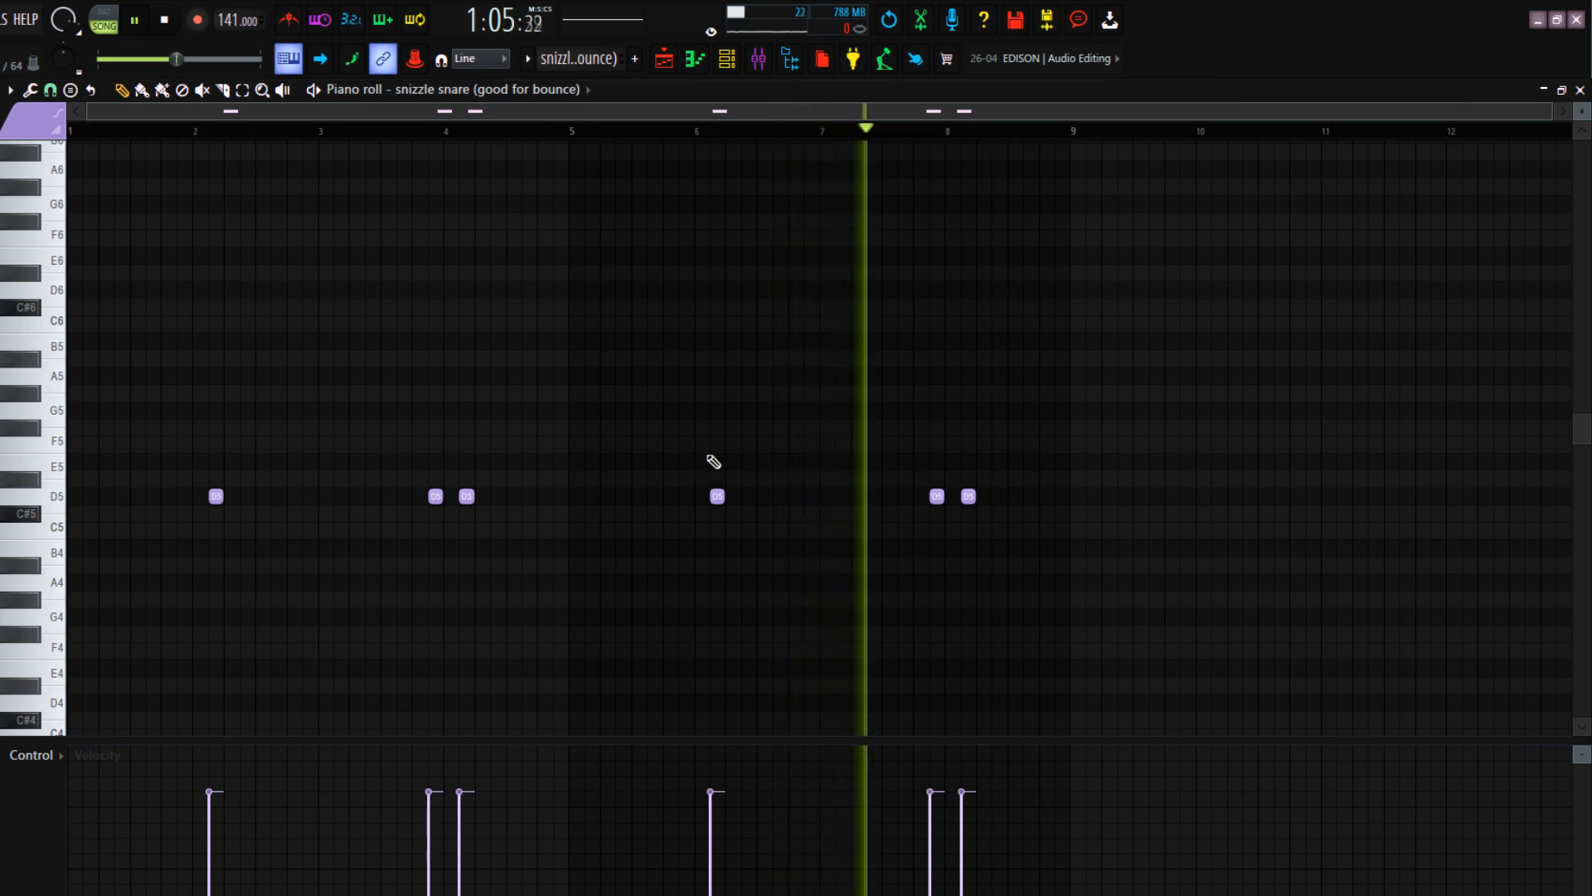
key("space")
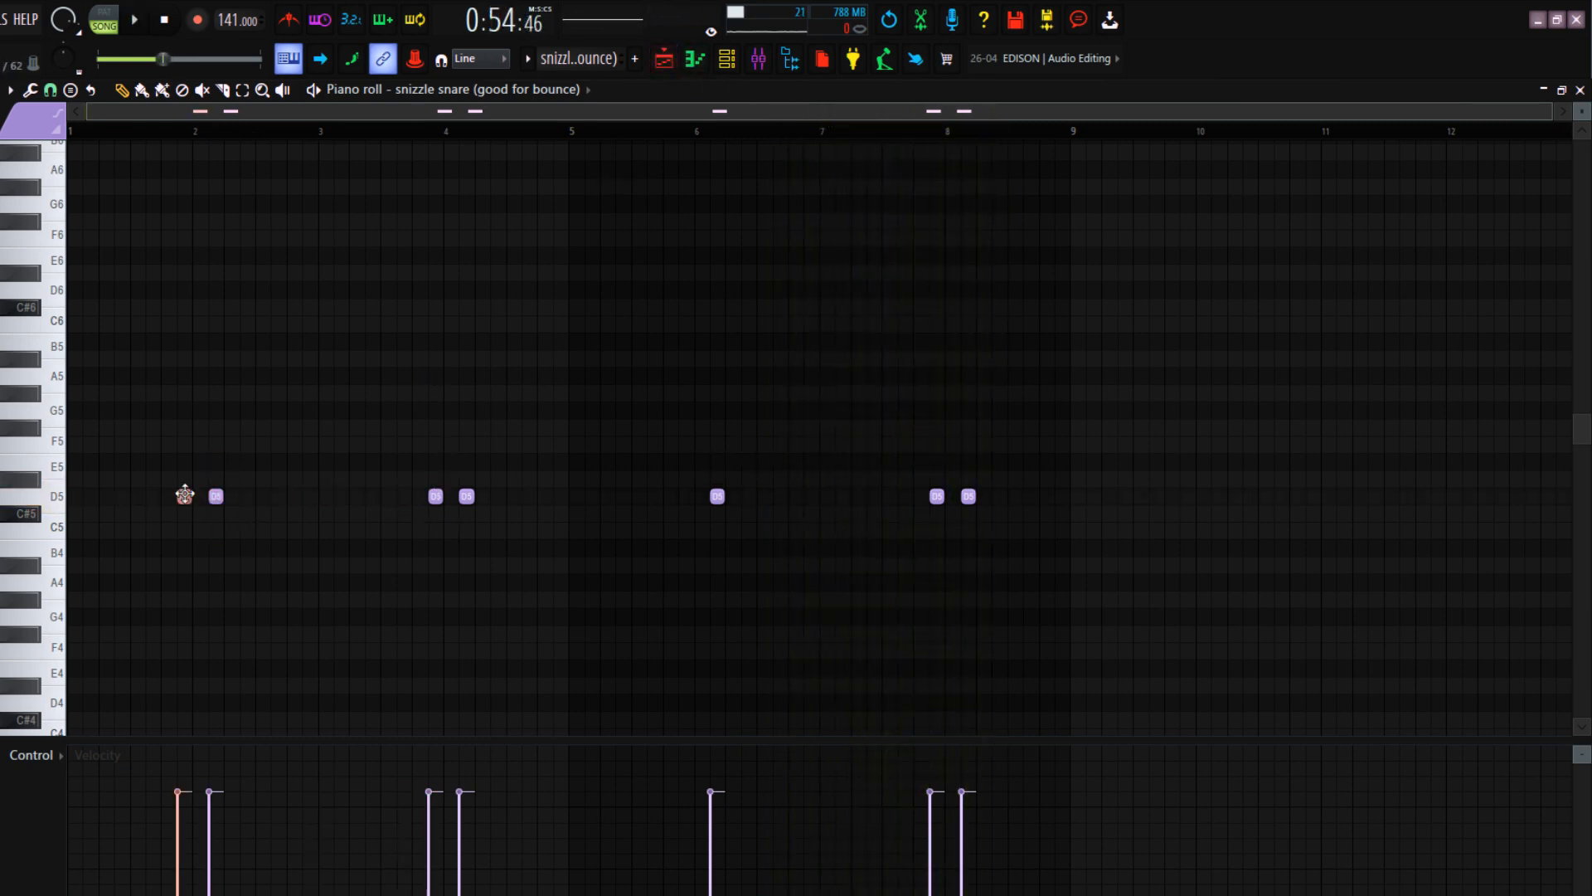
left_click_drag(190, 442, 727, 621)
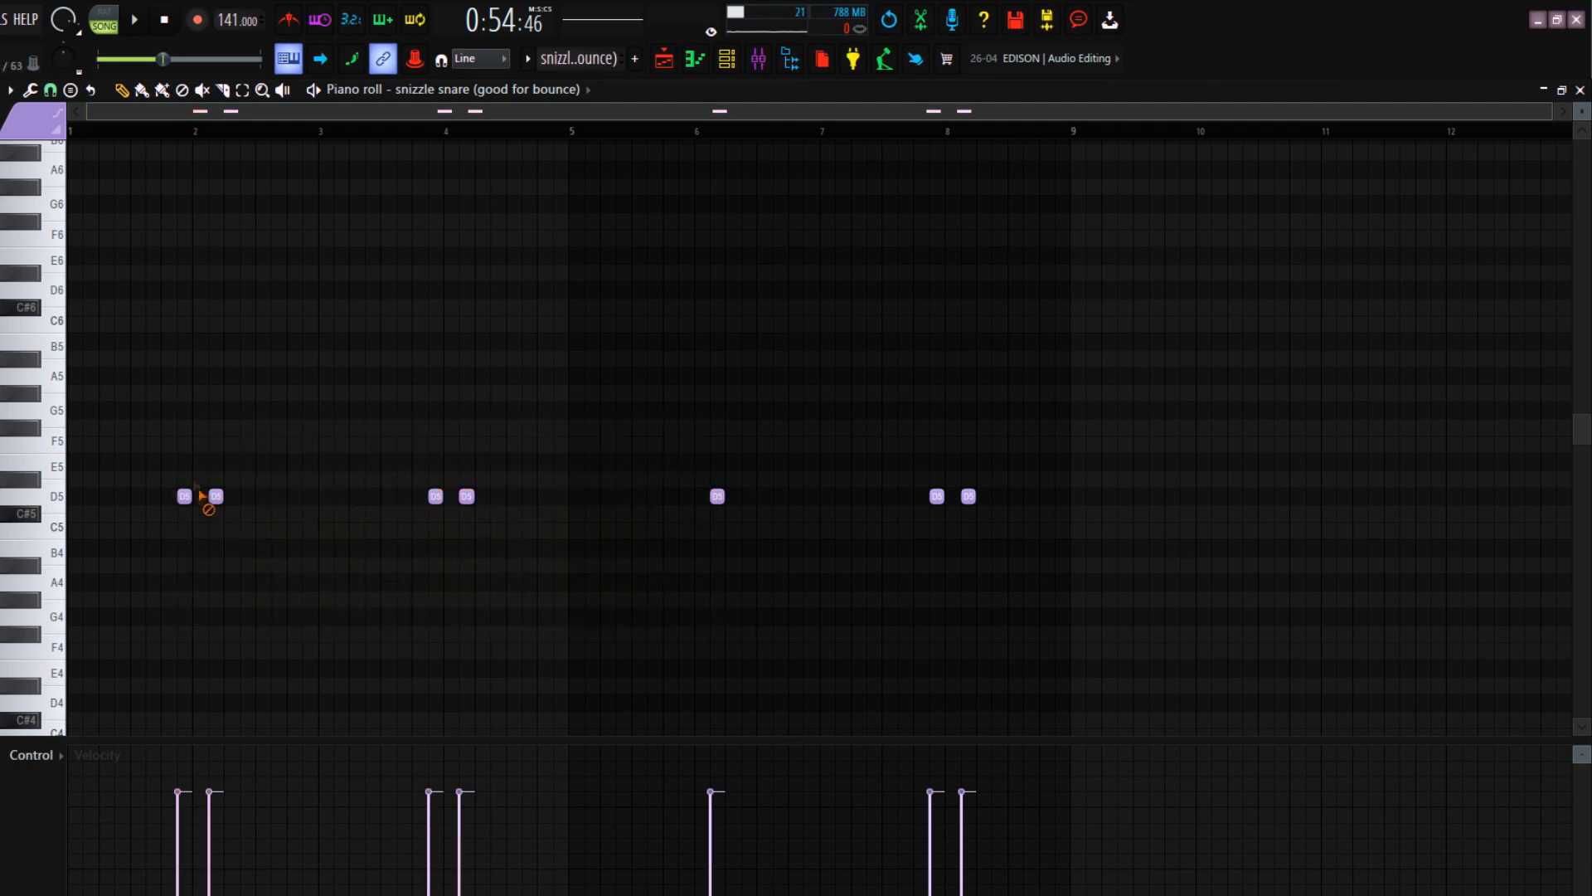
Return to the playlist, enable Tracks 8 to 11 alongside Track 12, and play the full drums and 808s from bar 25
key("F5")
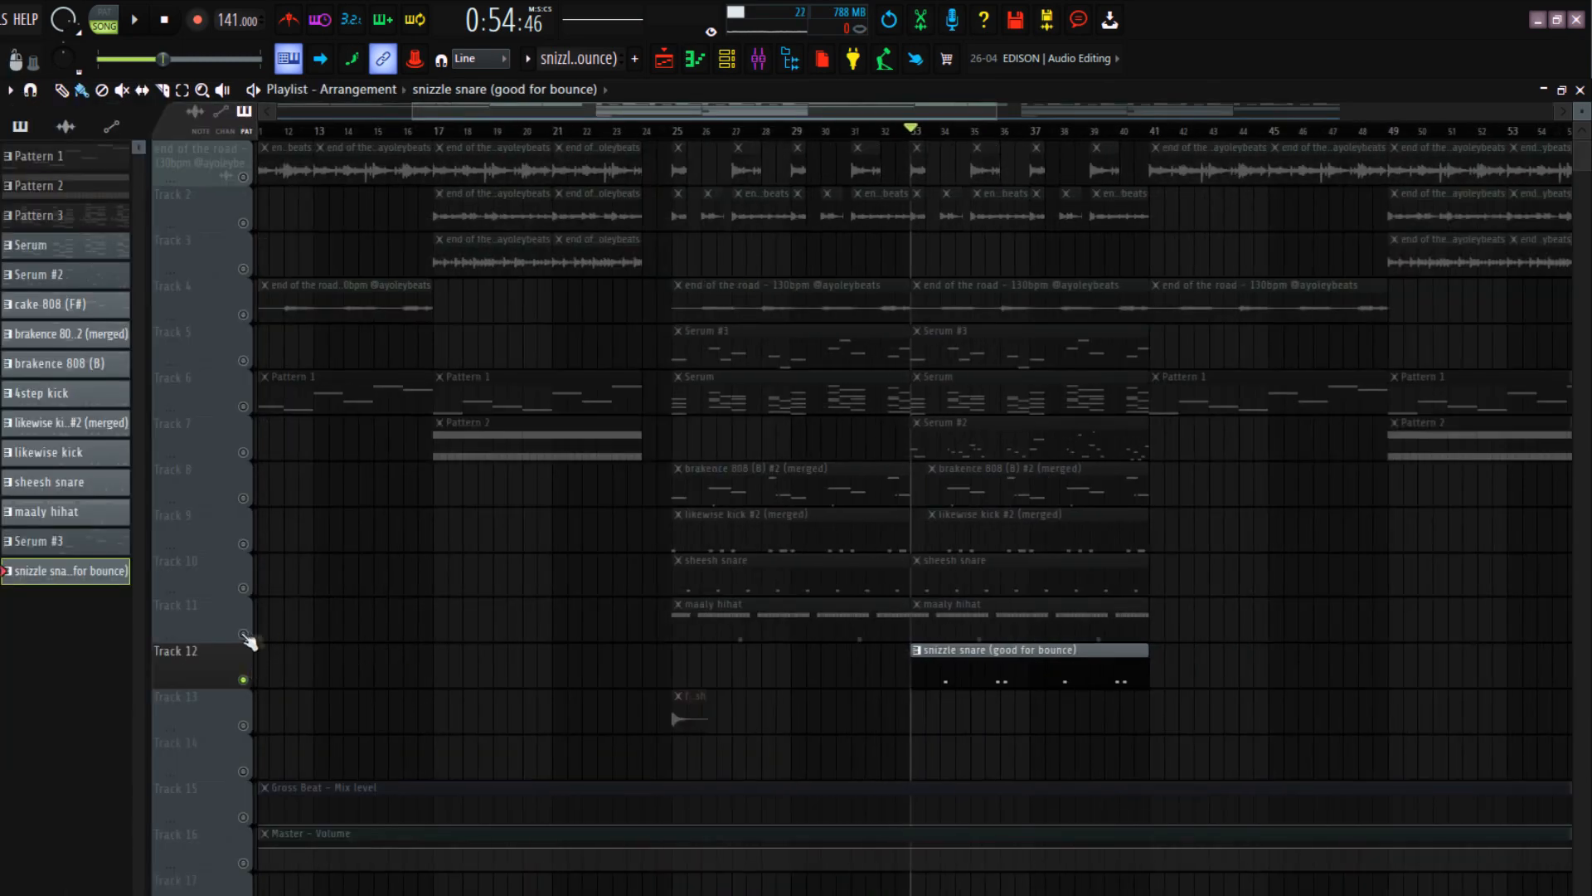
left_click(243, 633)
left_click(243, 588)
left_click(243, 544)
left_click(243, 497)
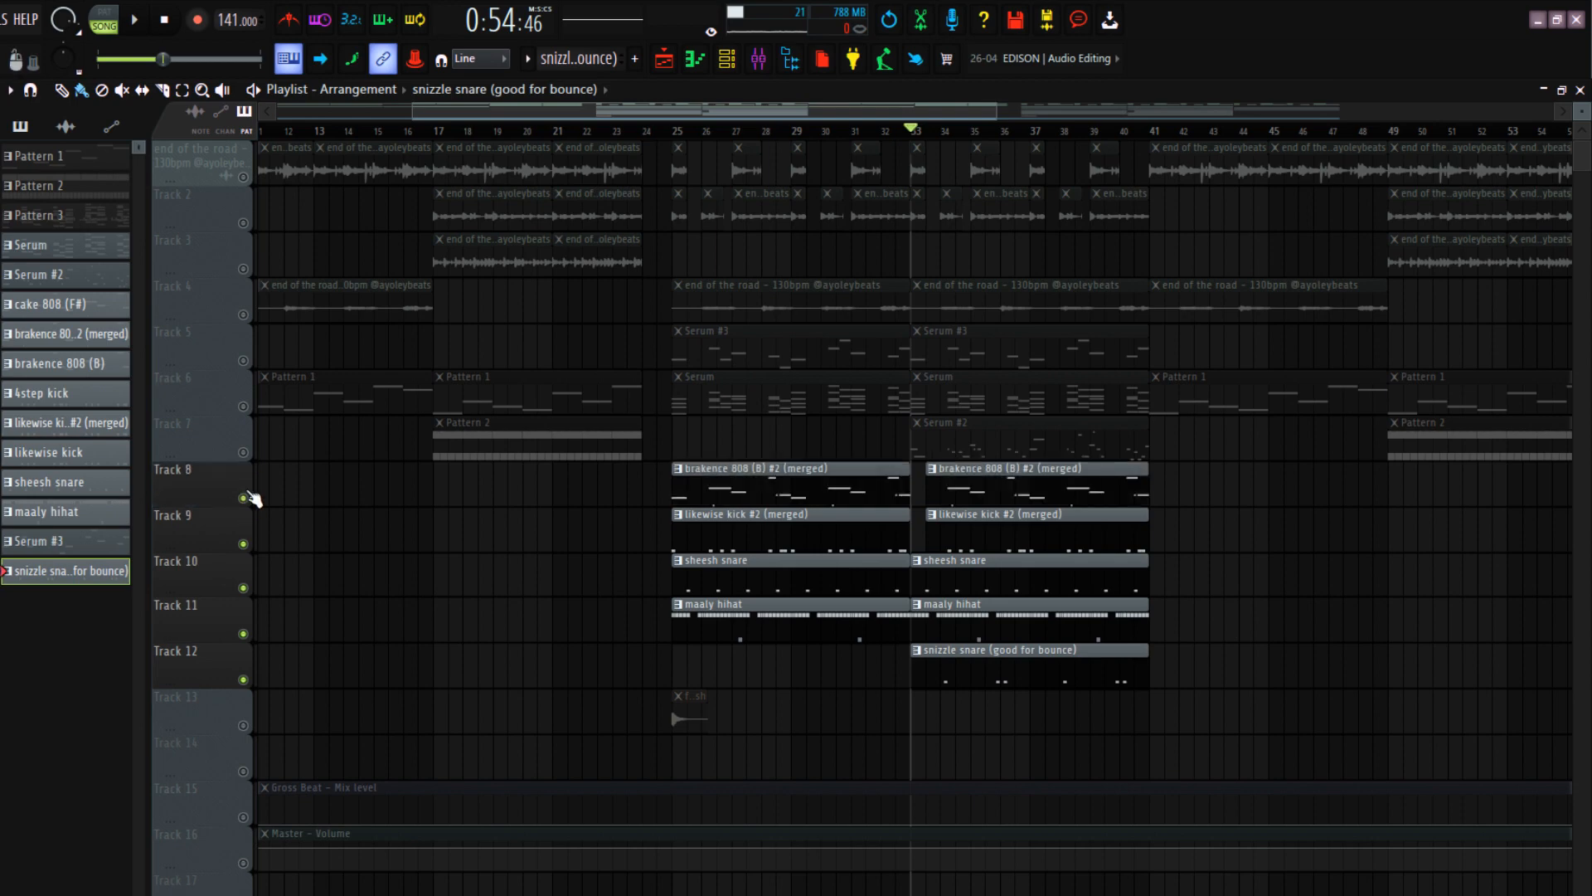
key("space")
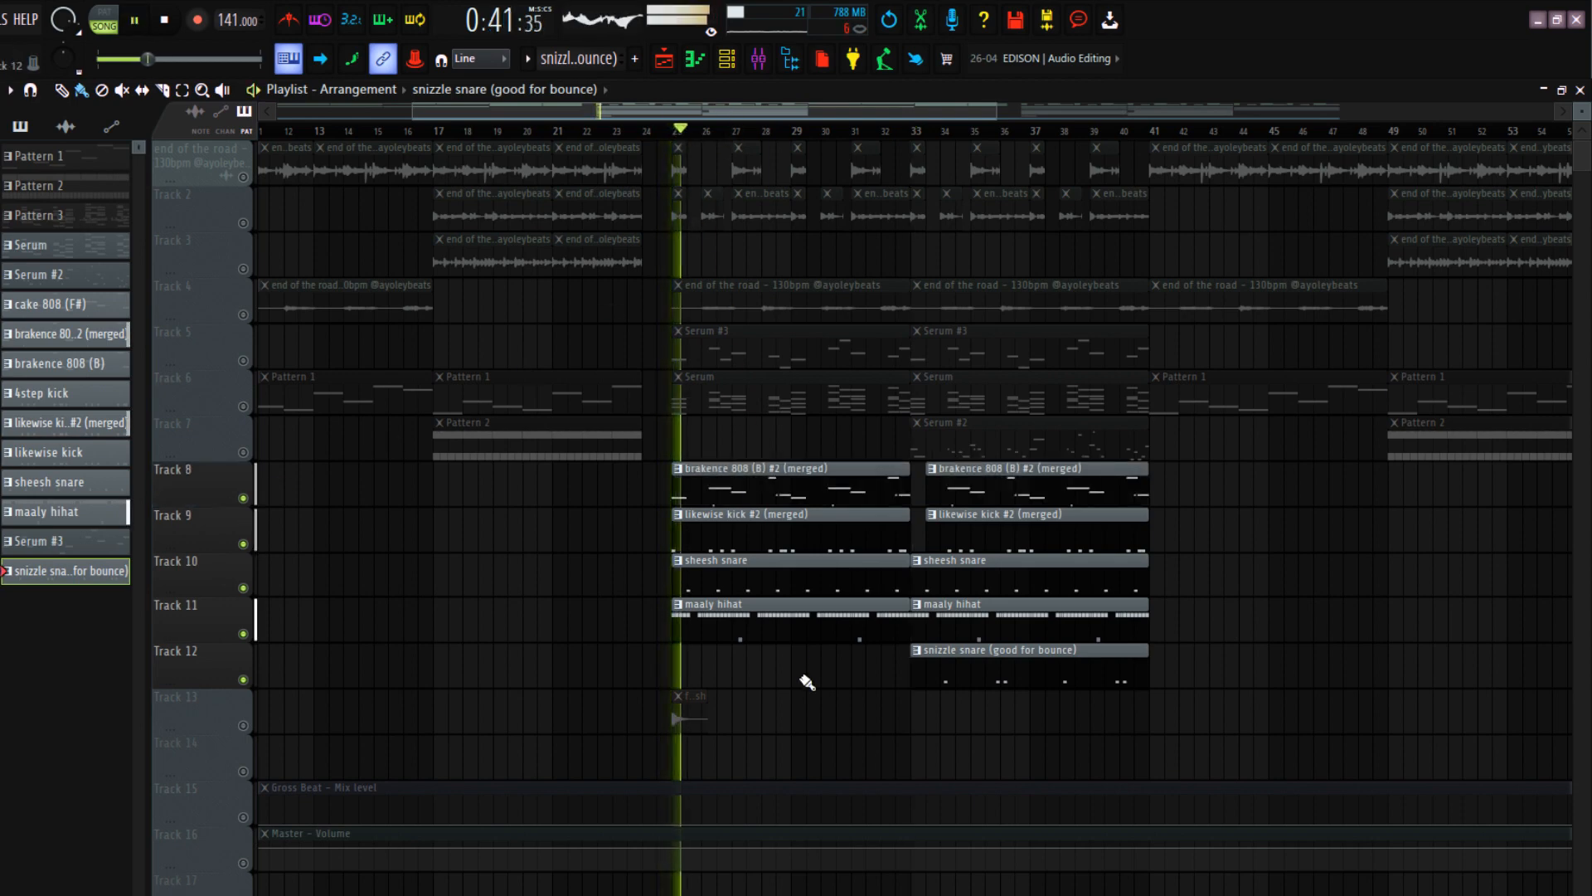
scroll(829, 684, "up", 2)
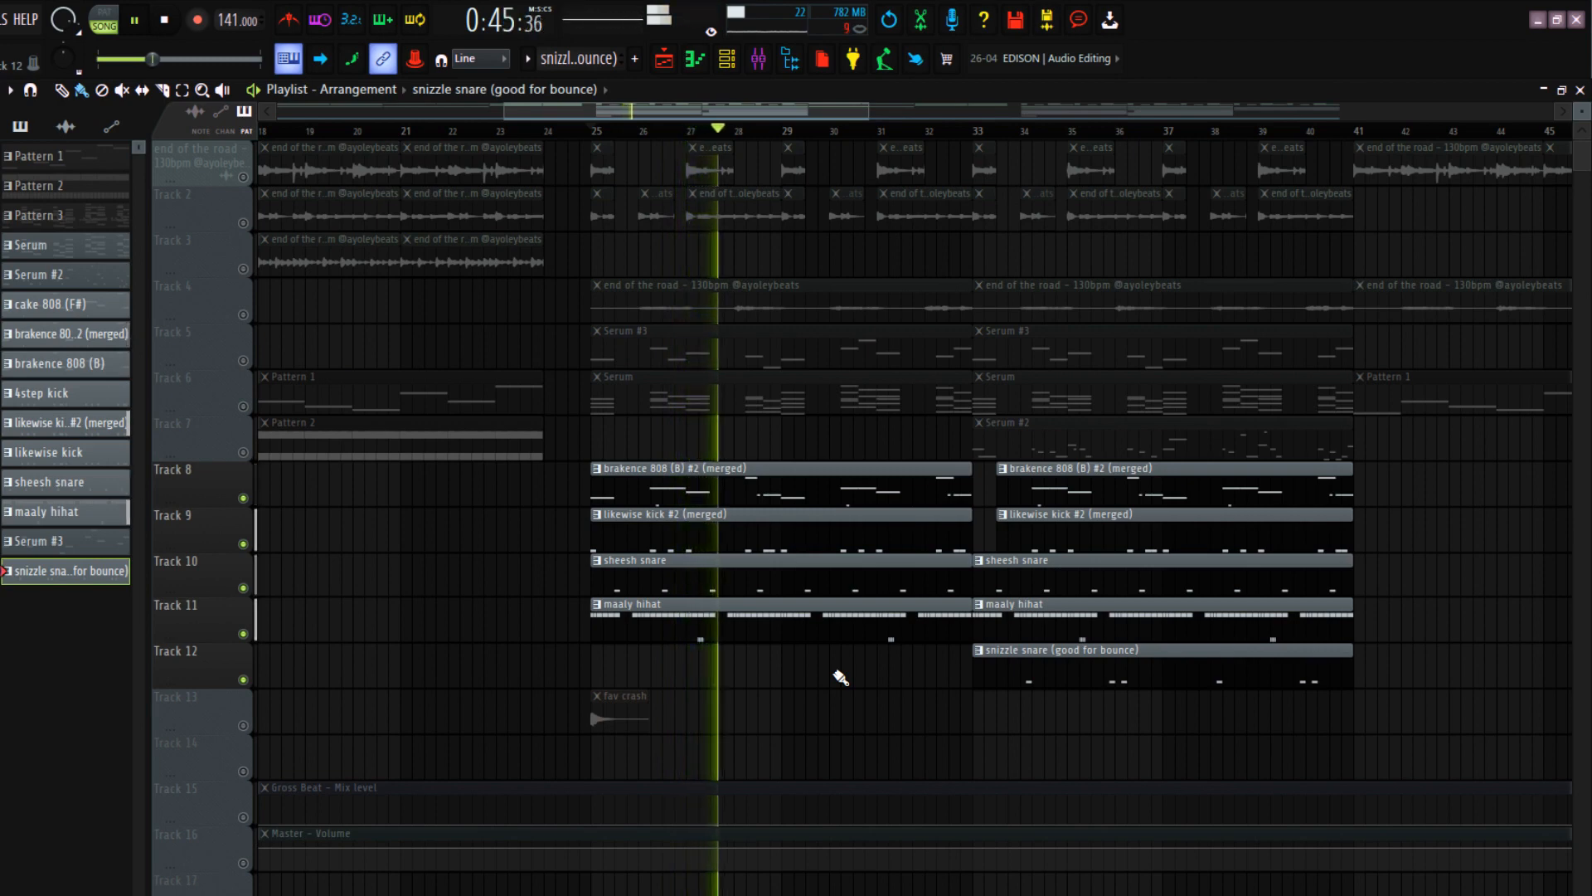
Enable the fav crash on Track 13 alongside the drum tracks and play it from bar 25
key("space")
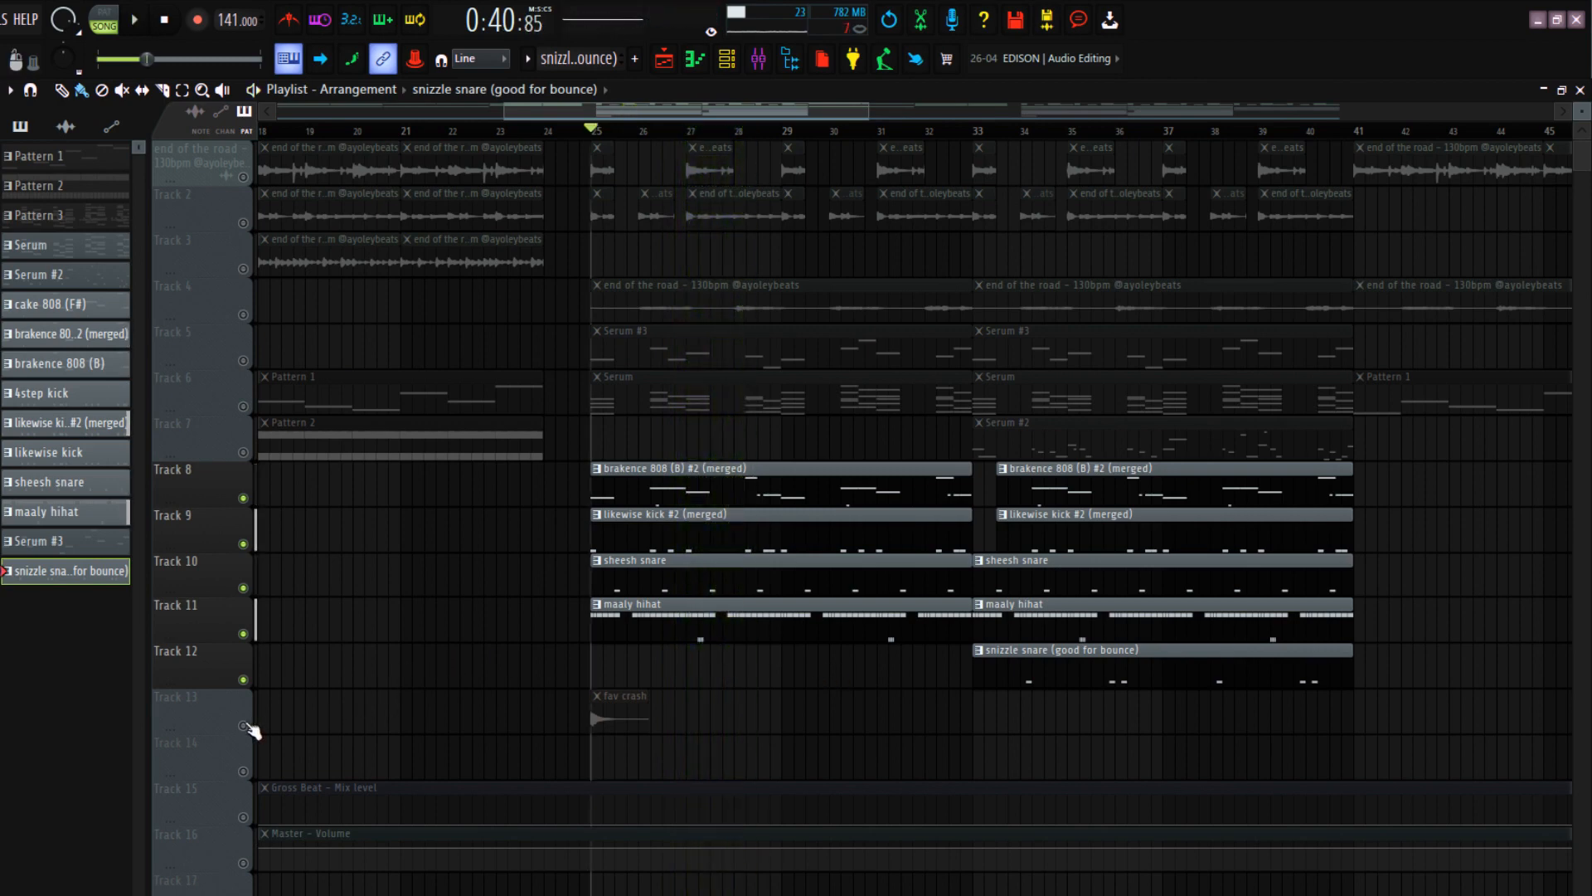
left_click(243, 726)
key("space")
key("space")
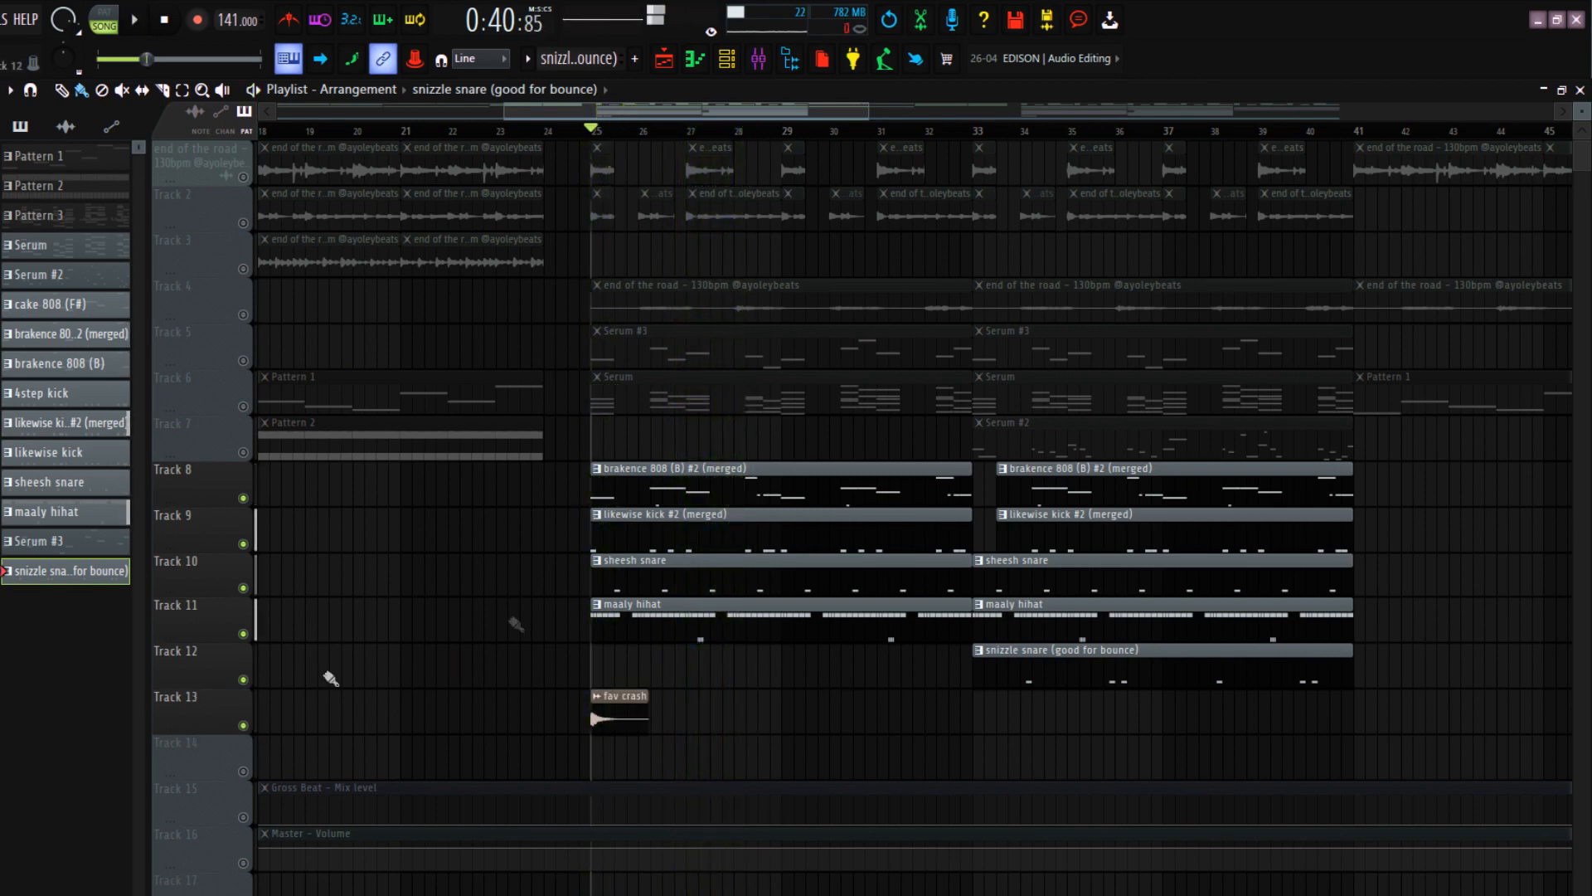
Turn all the muted playlist tracks back on and play the full arrangement from bar 25
scroll(995, 564, "down", 2)
scroll(1004, 579, "down", 2)
scroll(614, 514, "up", 2)
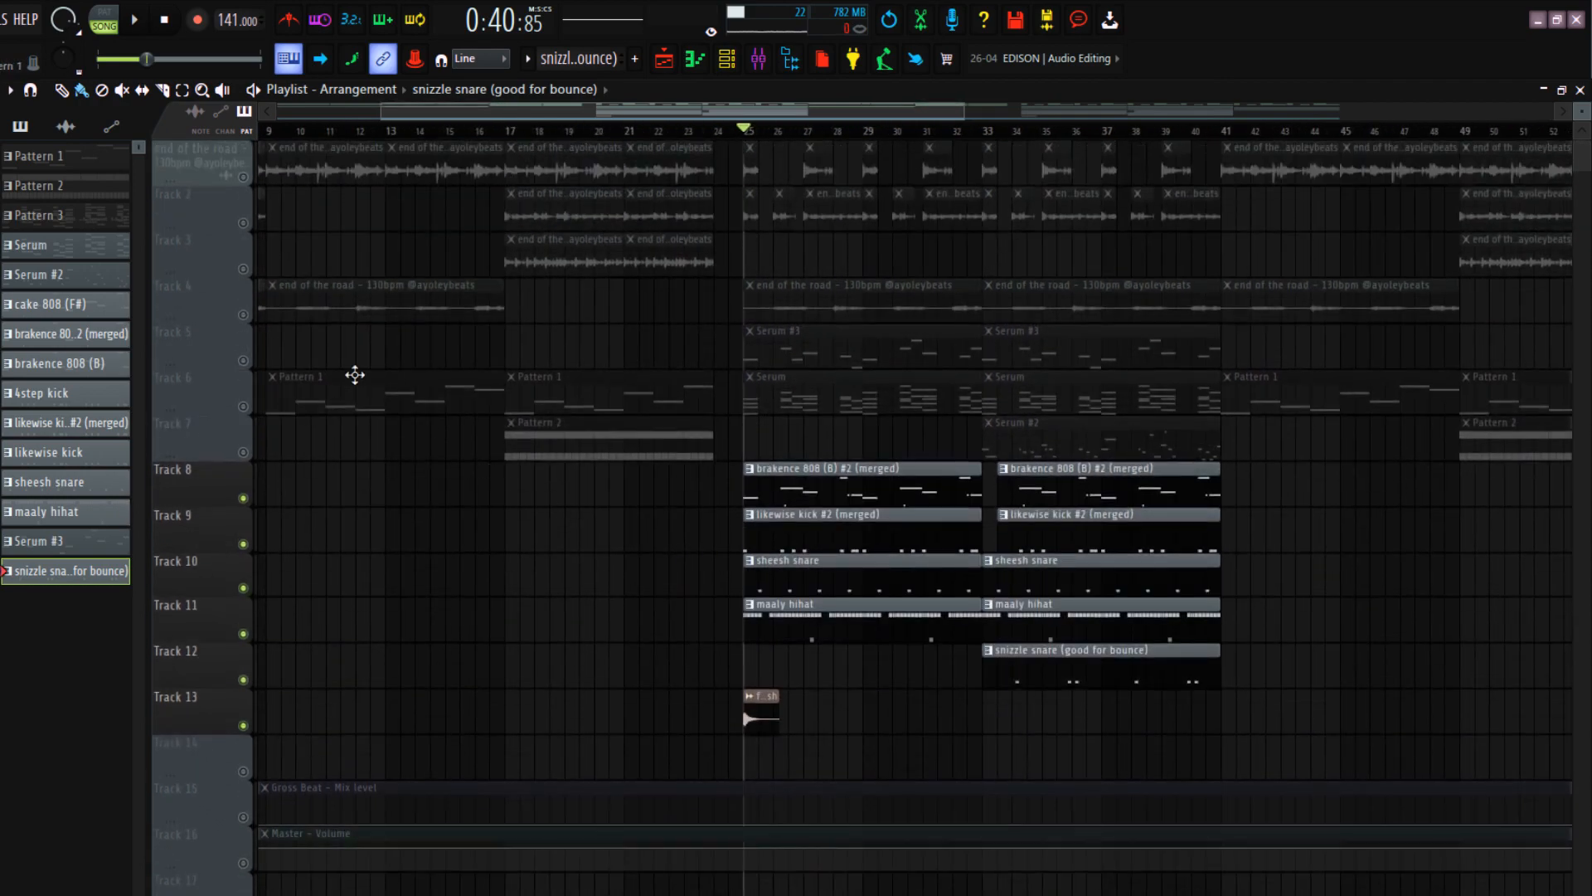
right_click(245, 453)
right_click(245, 453)
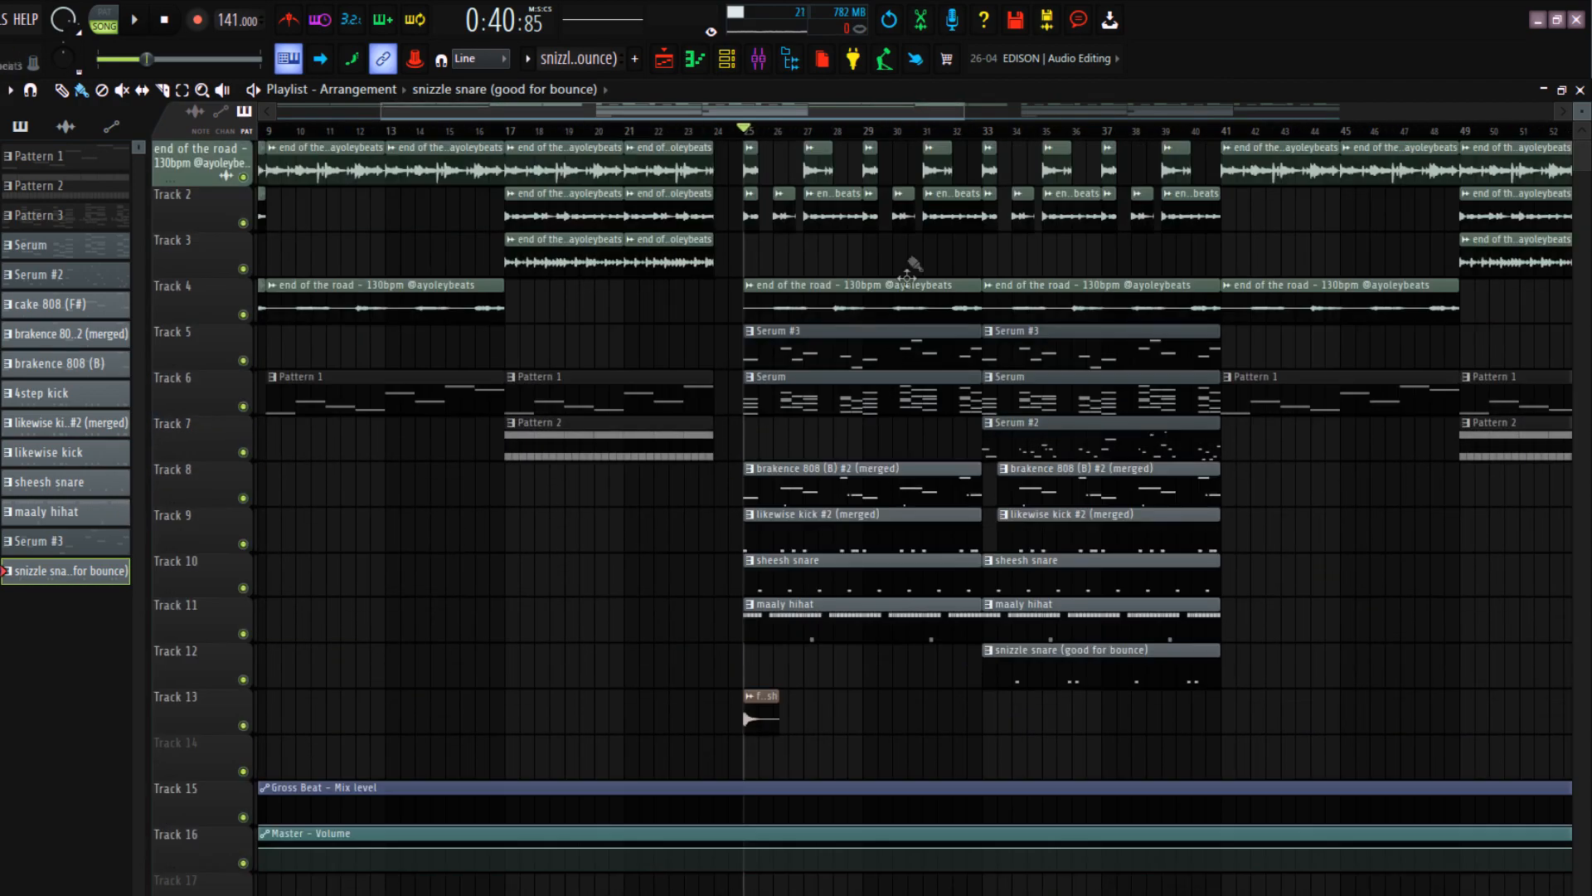
key("space")
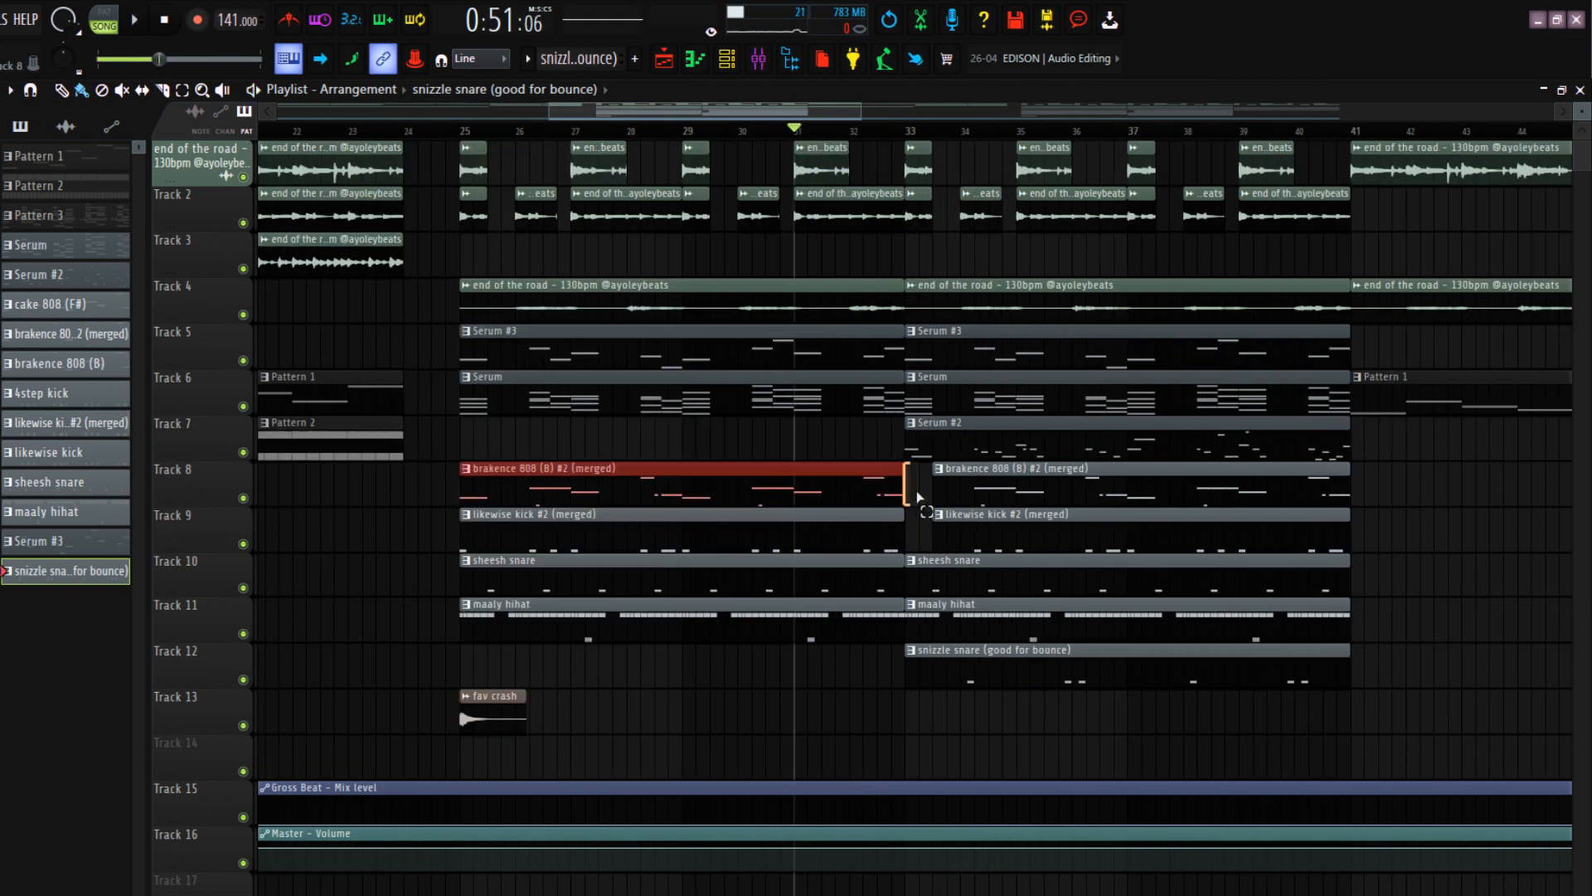
Highlight the delayed 808 and kick clips after bar 33 on Tracks 8 and 9, and play the passage from bar 31
left_click_drag(917, 498, 942, 528)
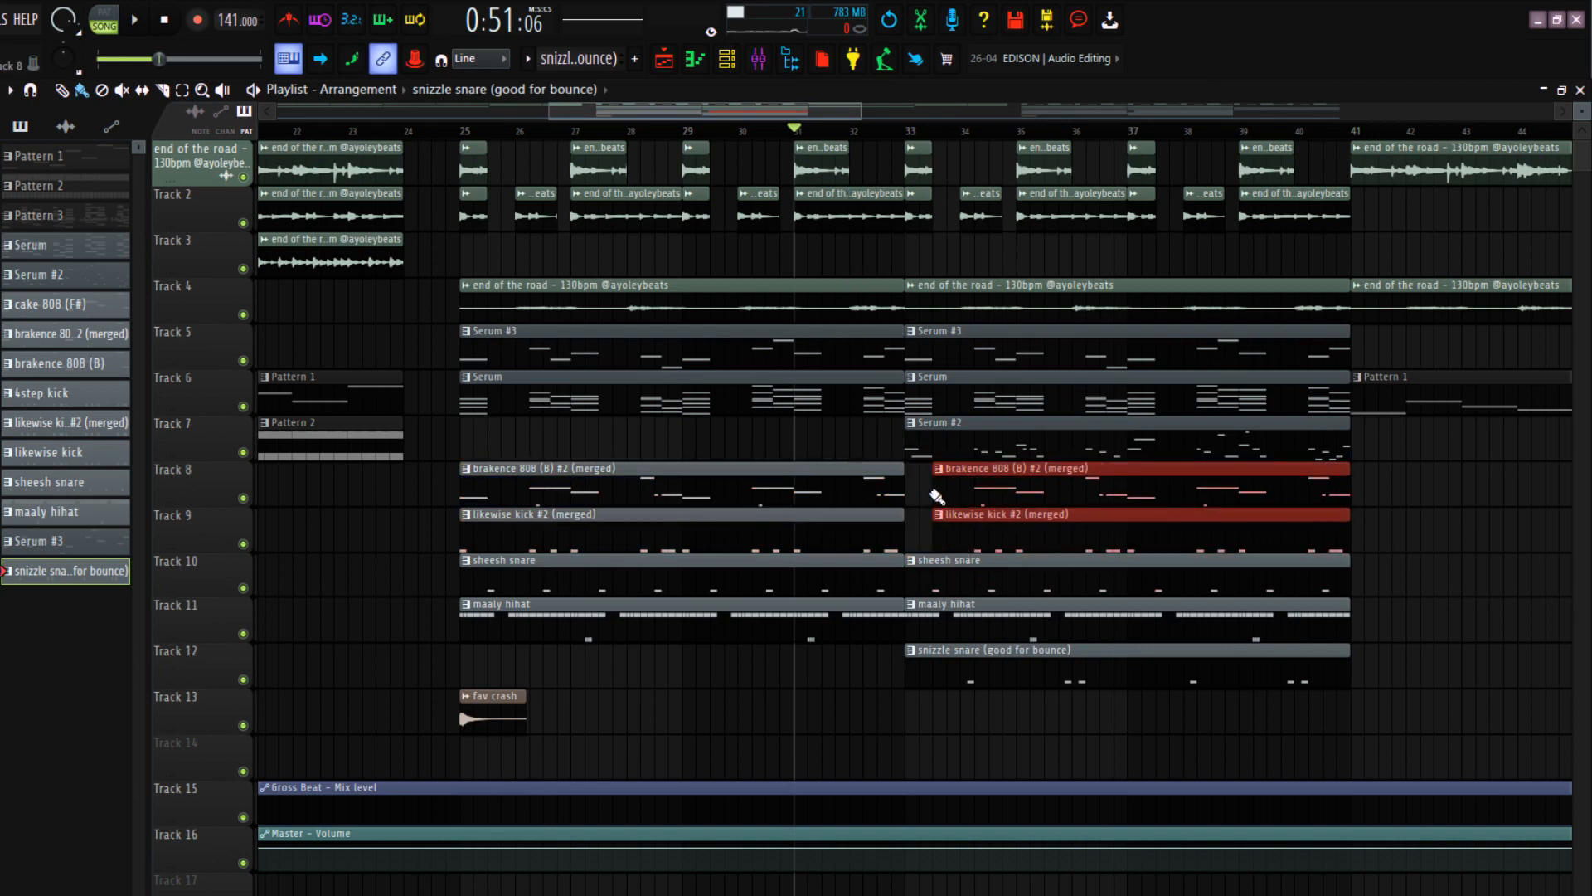
key("space")
left_click(1451, 540)
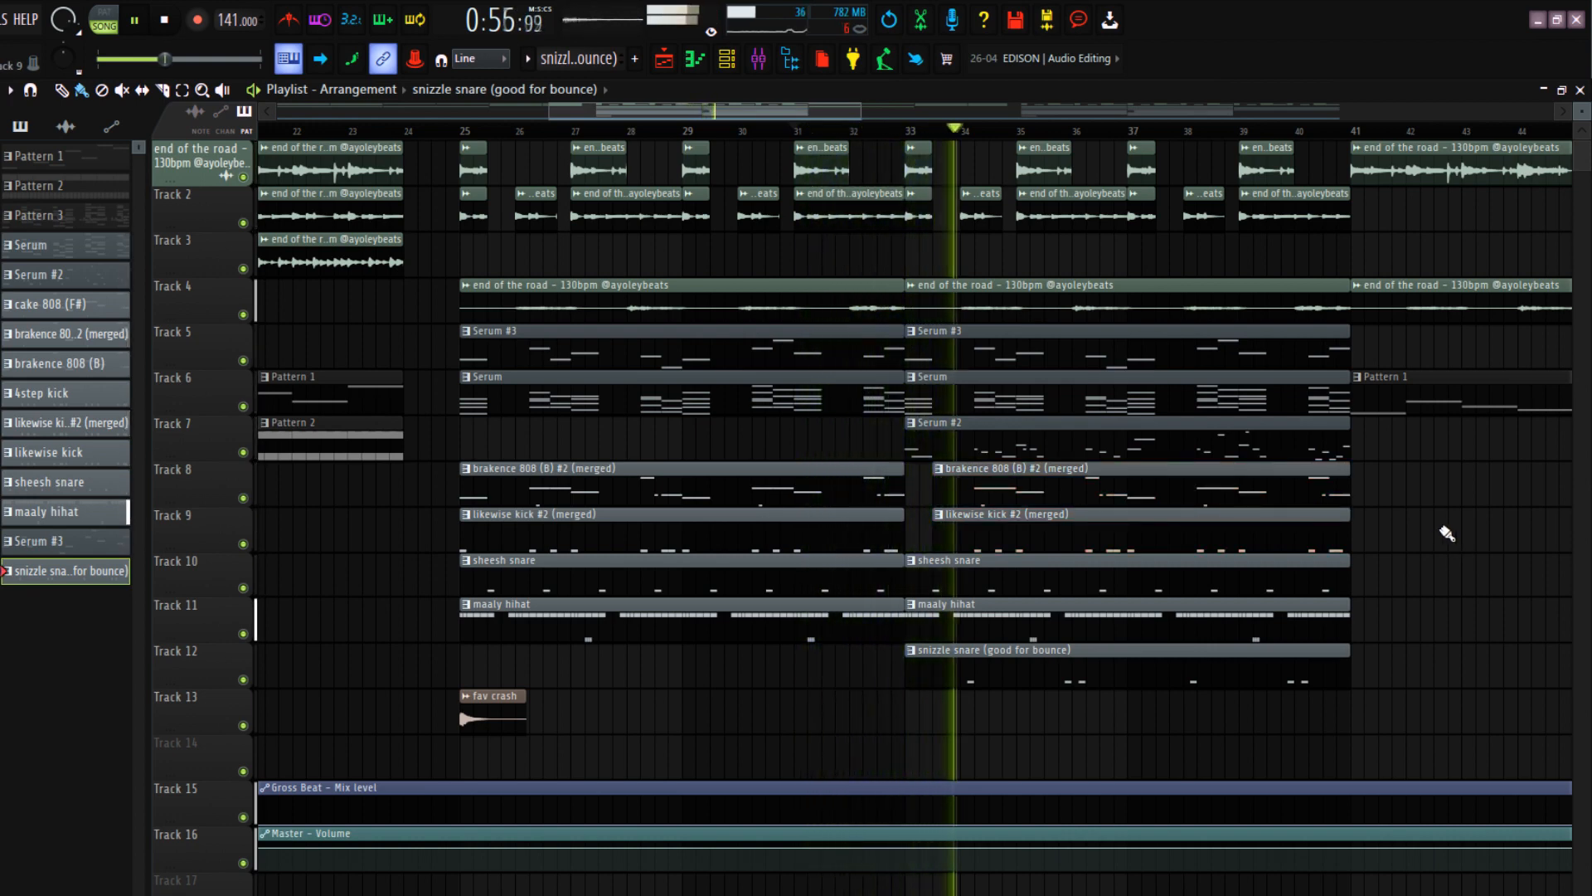
scroll(1448, 533, "down", 6)
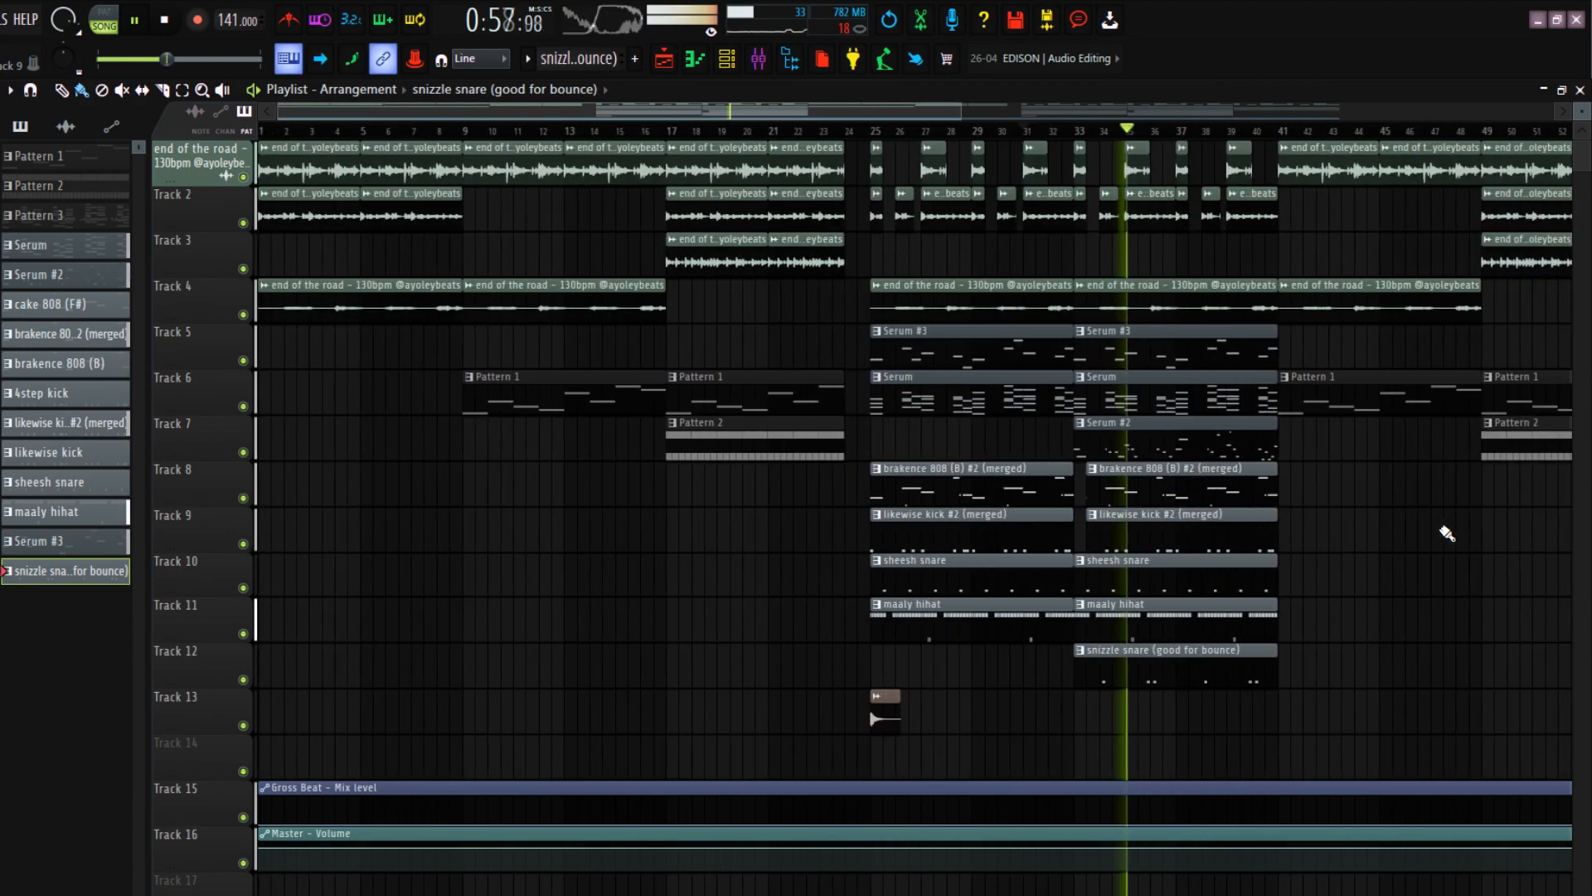
scroll(1447, 534, "up", 4)
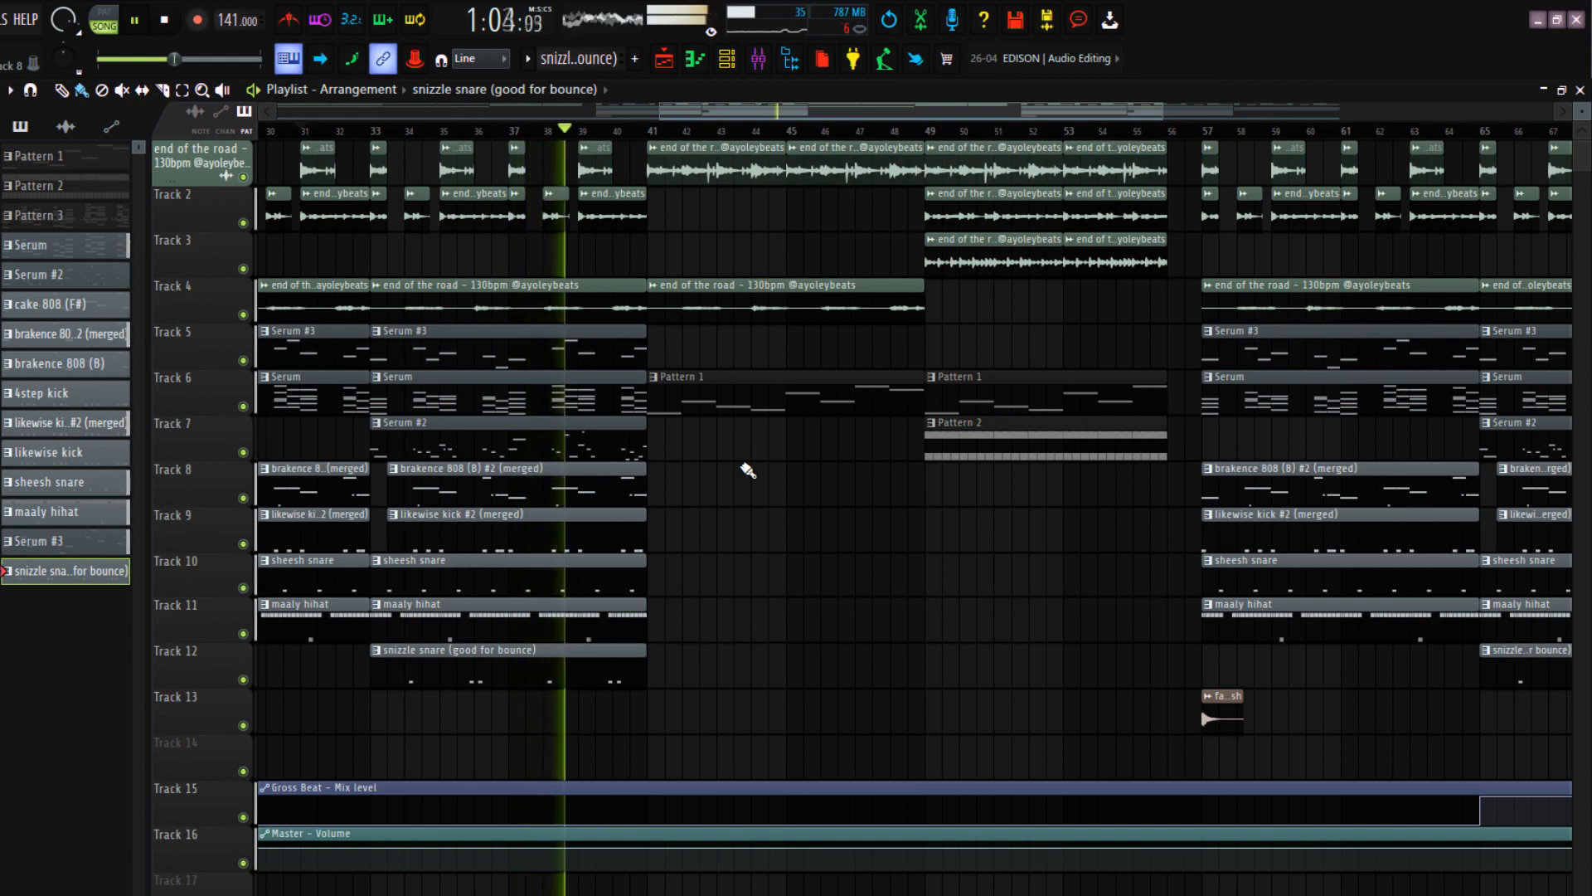
key("space")
Compare the build-up clips from bar 9 with the repeated section from bar 41 by selecting each group, and deselect everything
scroll(883, 508, "down", 6)
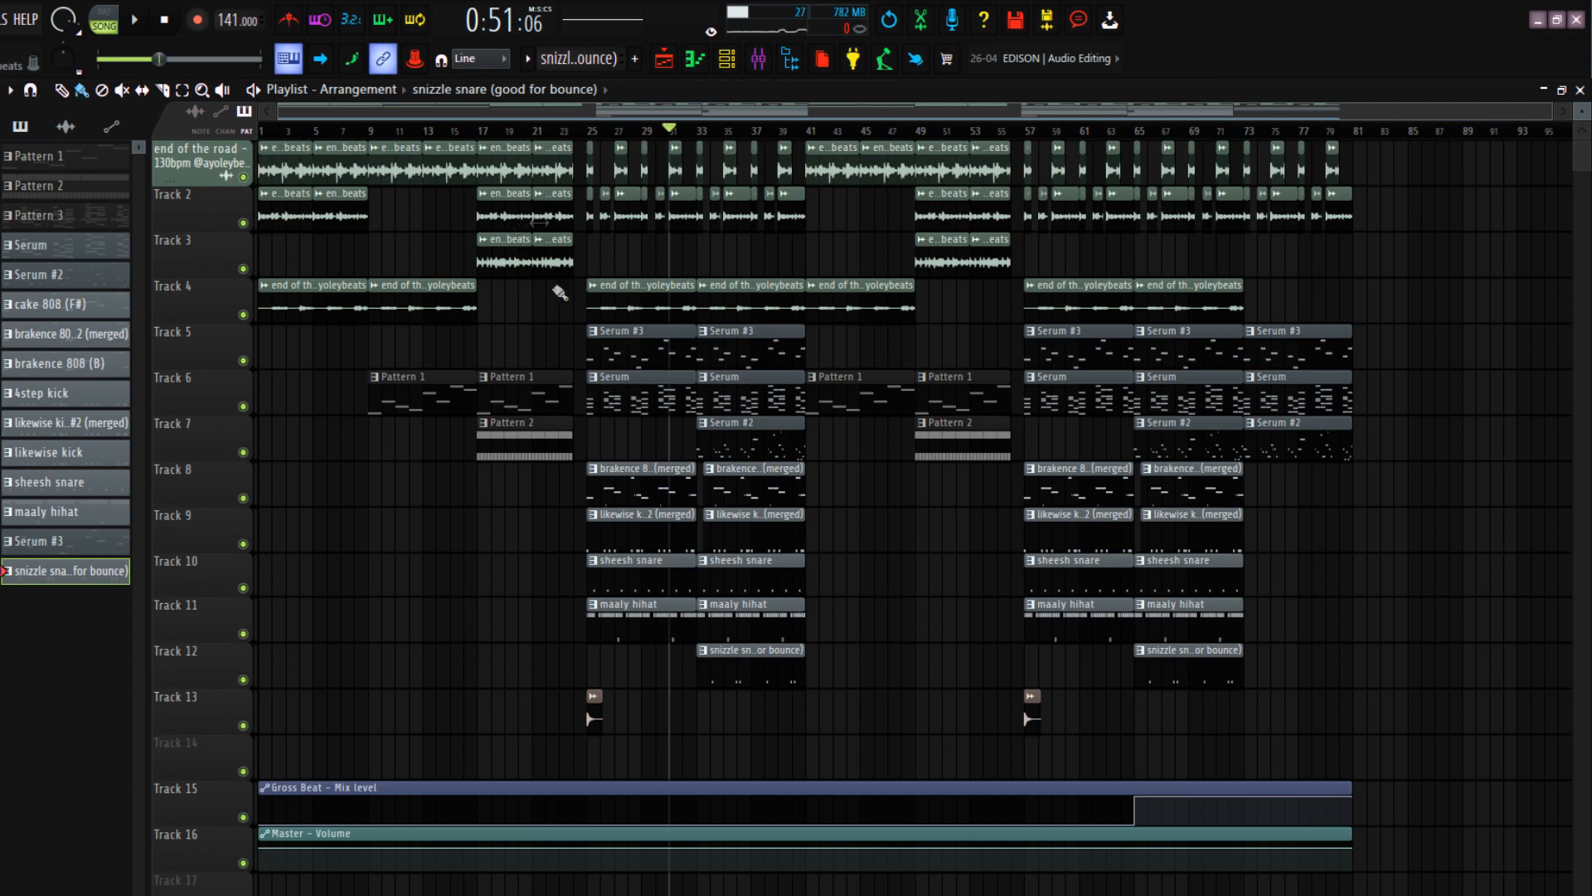
left_click_drag(553, 535, 392, 144)
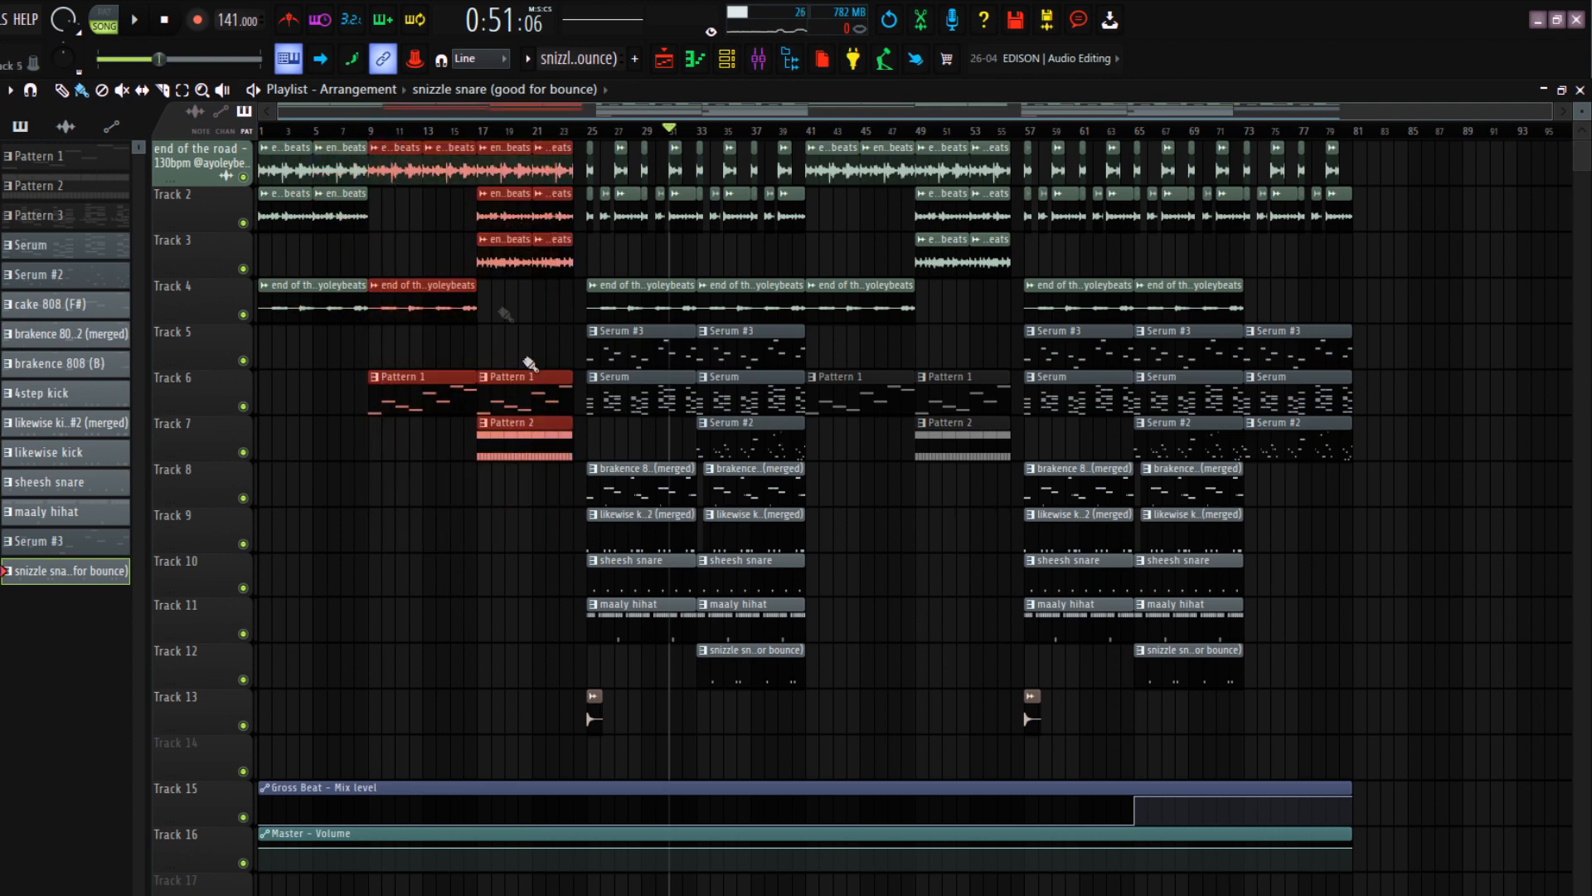
left_click_drag(999, 525, 829, 104)
key("ctrl+d")
scroll(1027, 345, "up", 4)
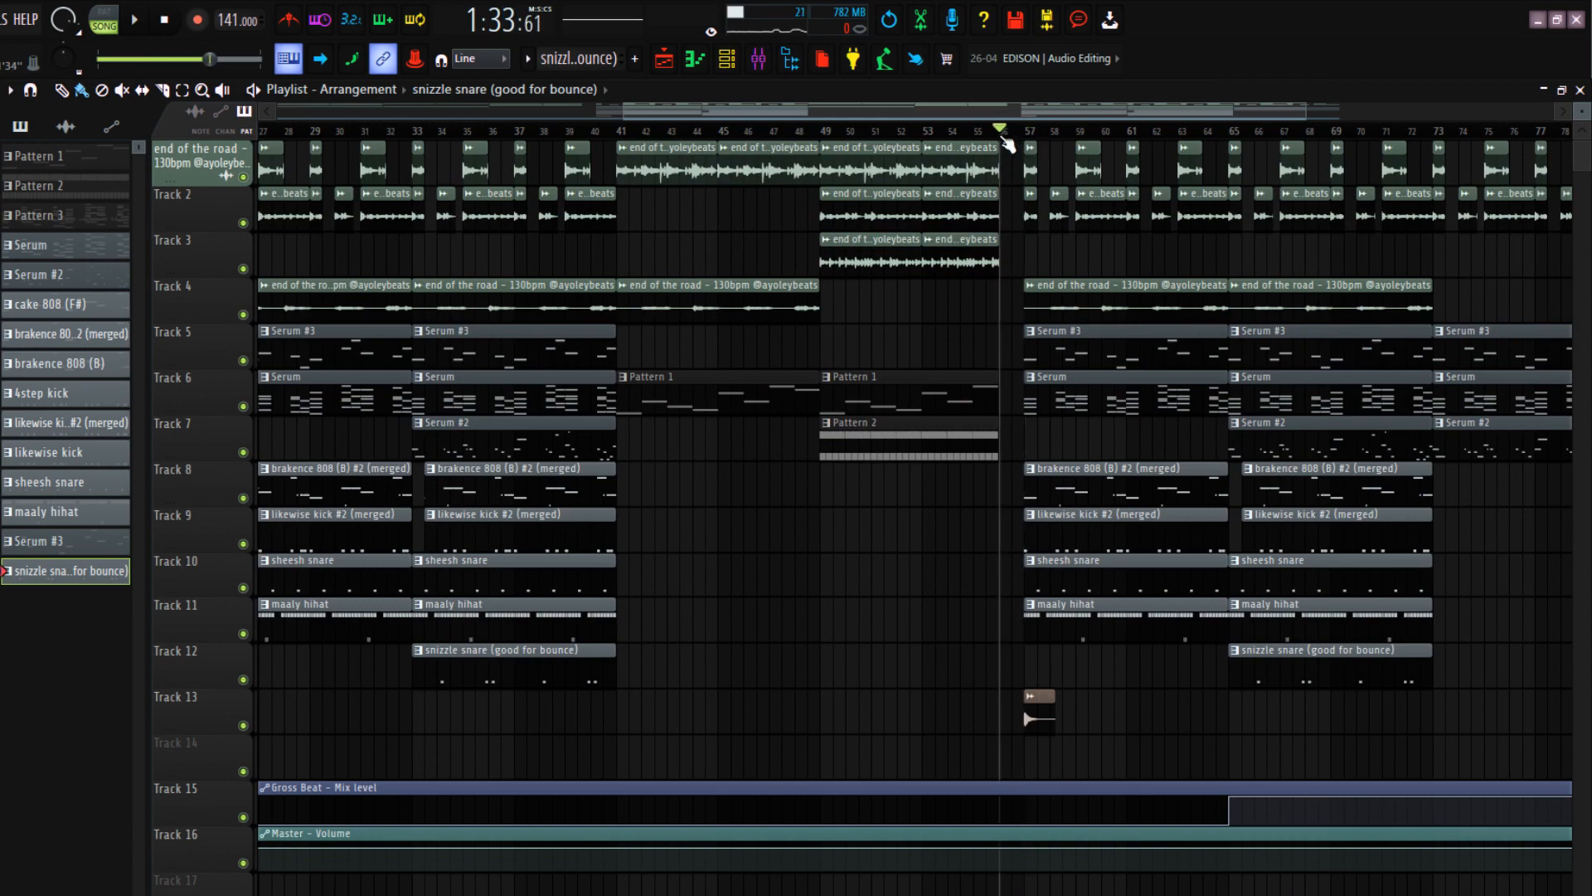
Highlight the Serum #2 clip at bar 65 on Track 7 and play the second drop from there to bar 73
scroll(1086, 492, "down", 3)
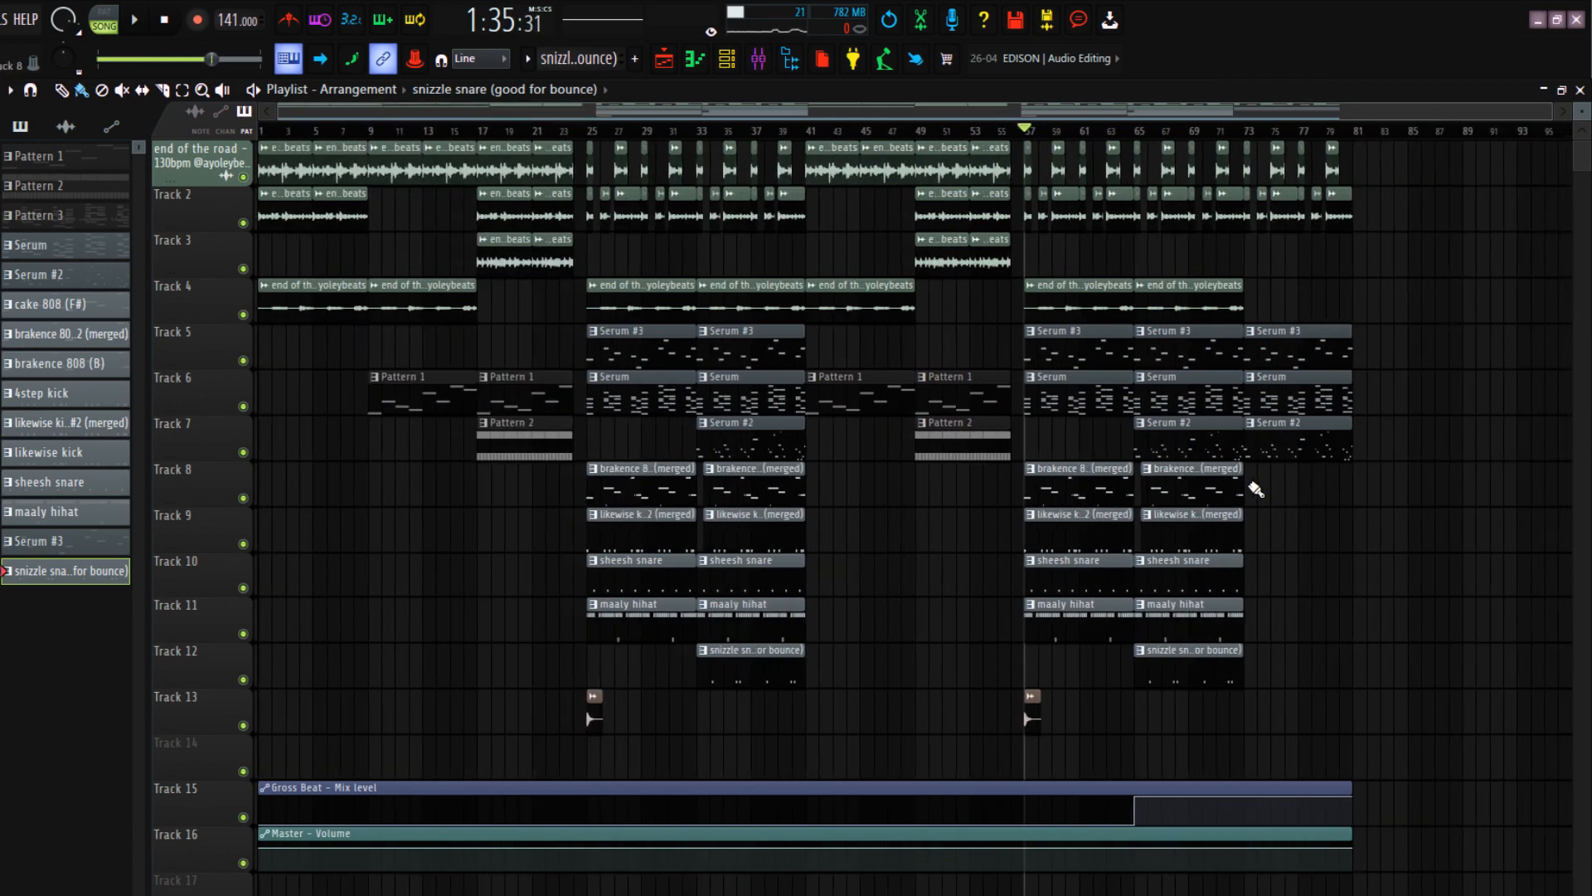
scroll(1256, 490, "up", 4)
left_click_drag(973, 438, 1098, 440)
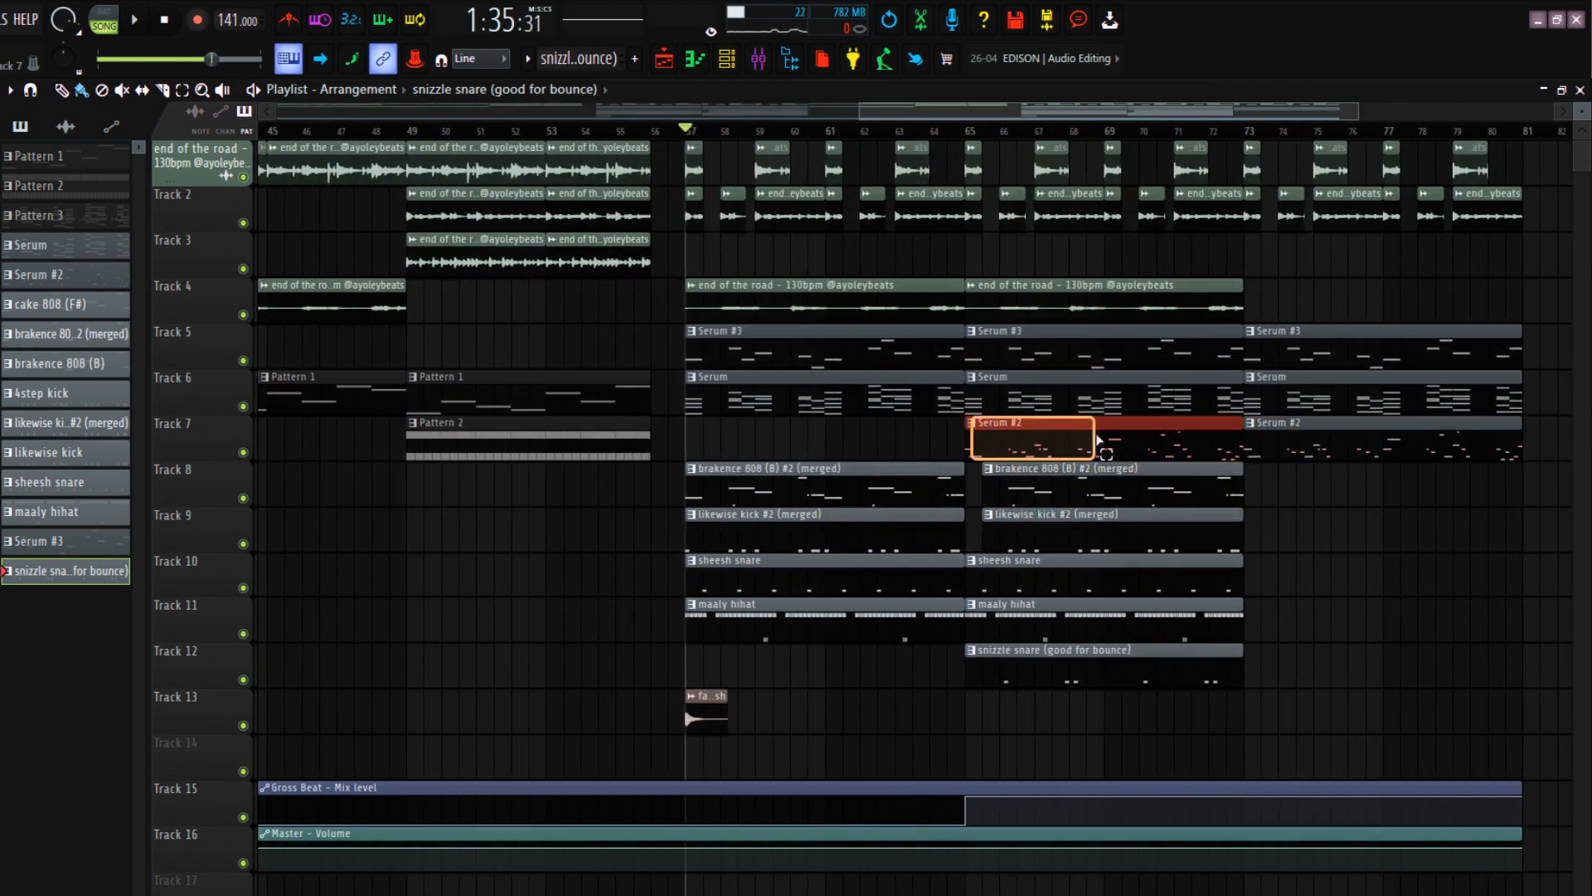
scroll(1203, 524, "down", 3)
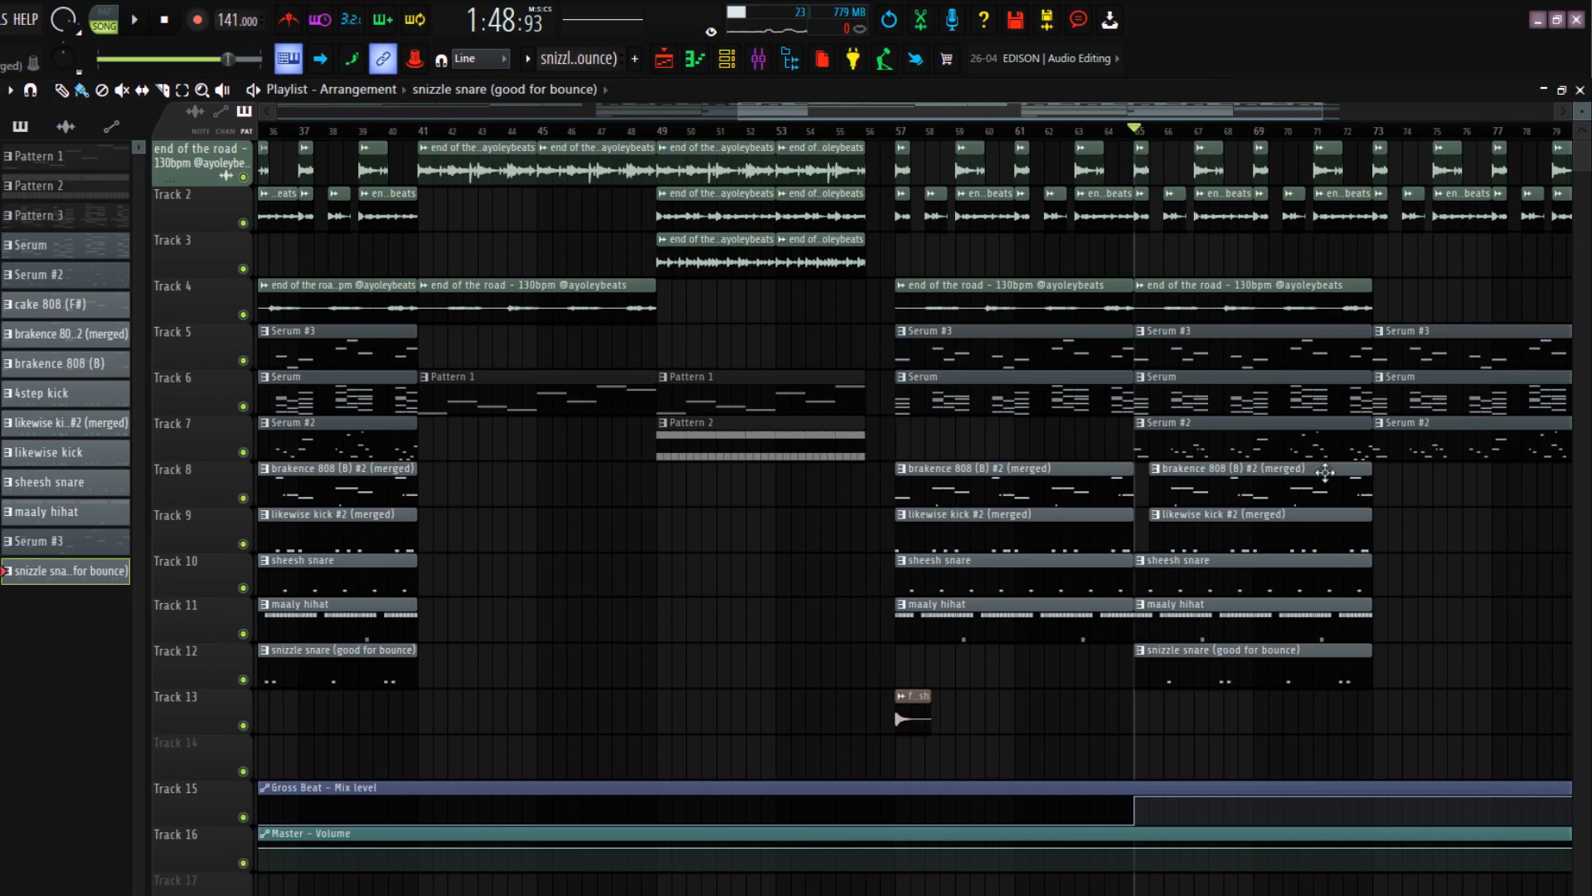
scroll(1324, 468, "up", 3)
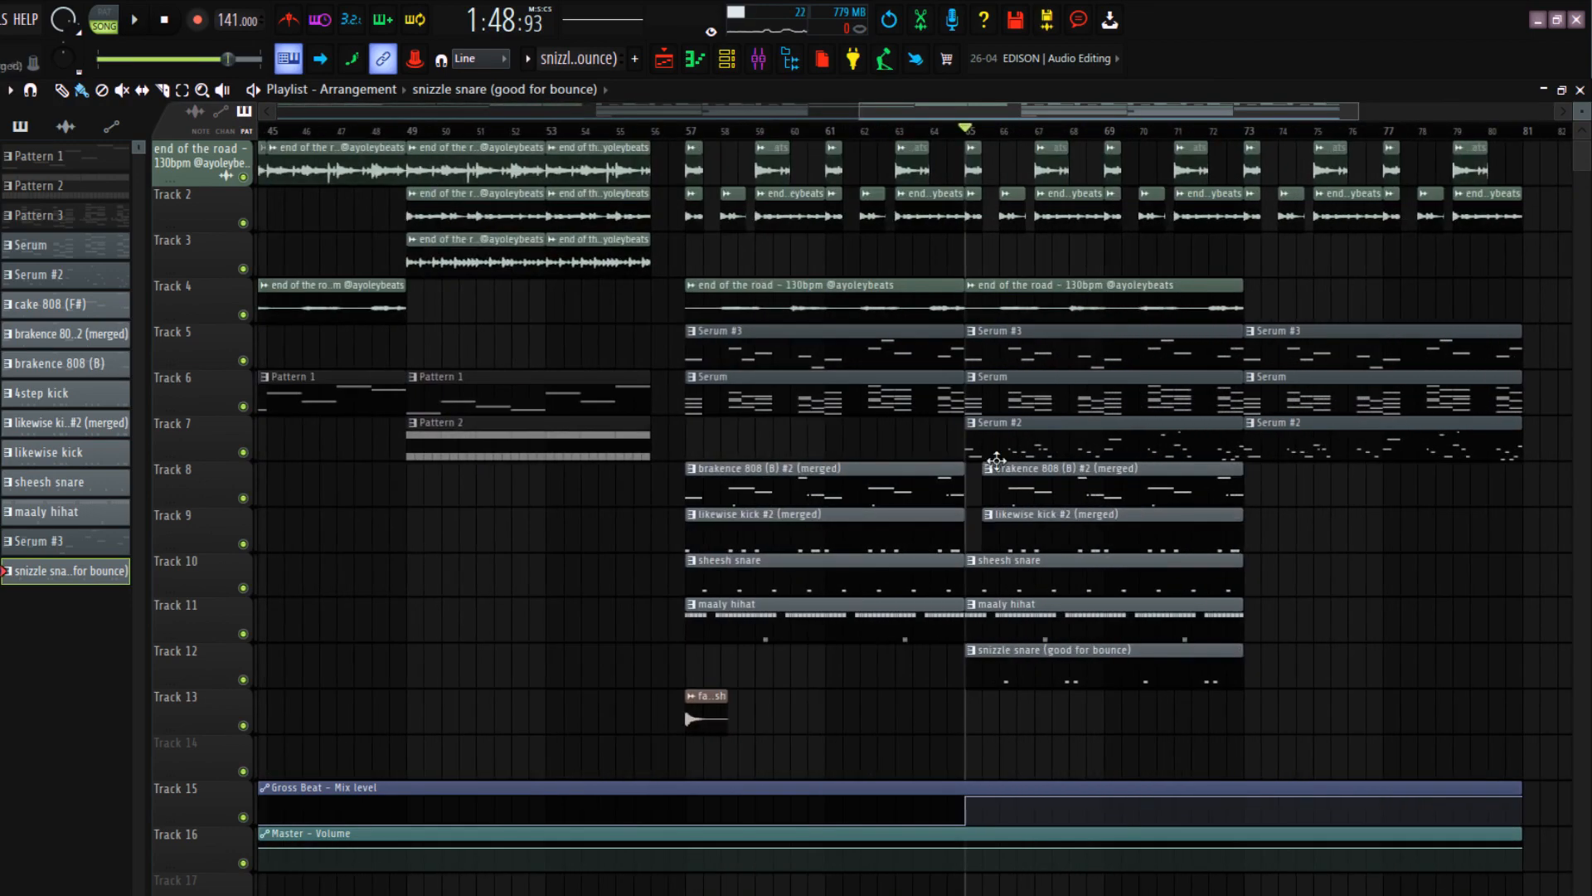
key("space")
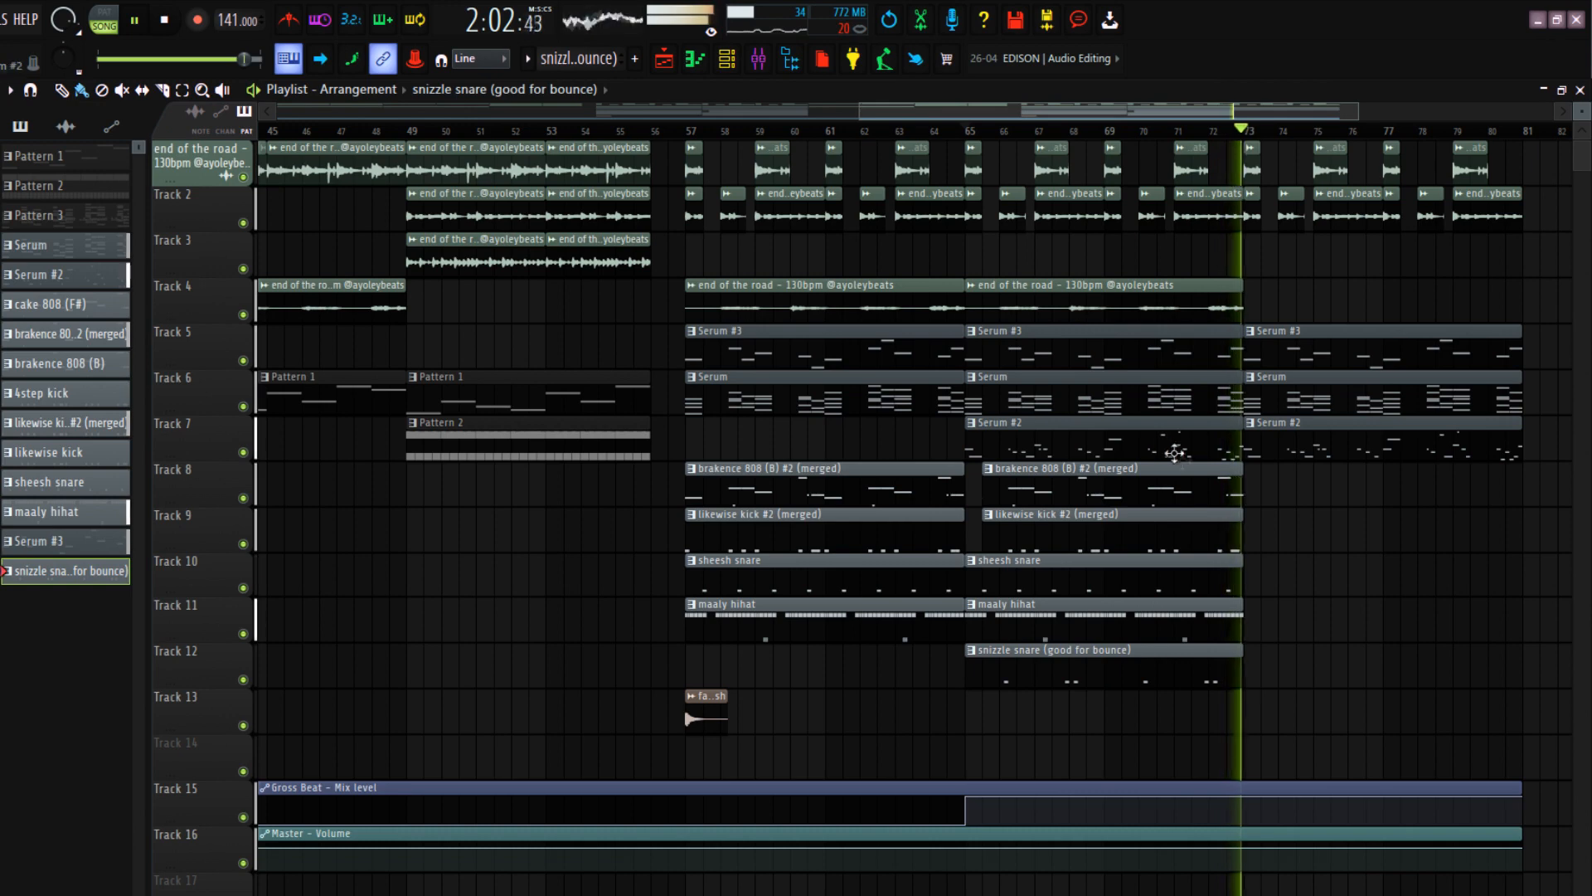
key("space")
Open the Serum #2 pattern in the piano roll, delete the stray note past bar 13, and return to the playlist
double_click(1127, 441)
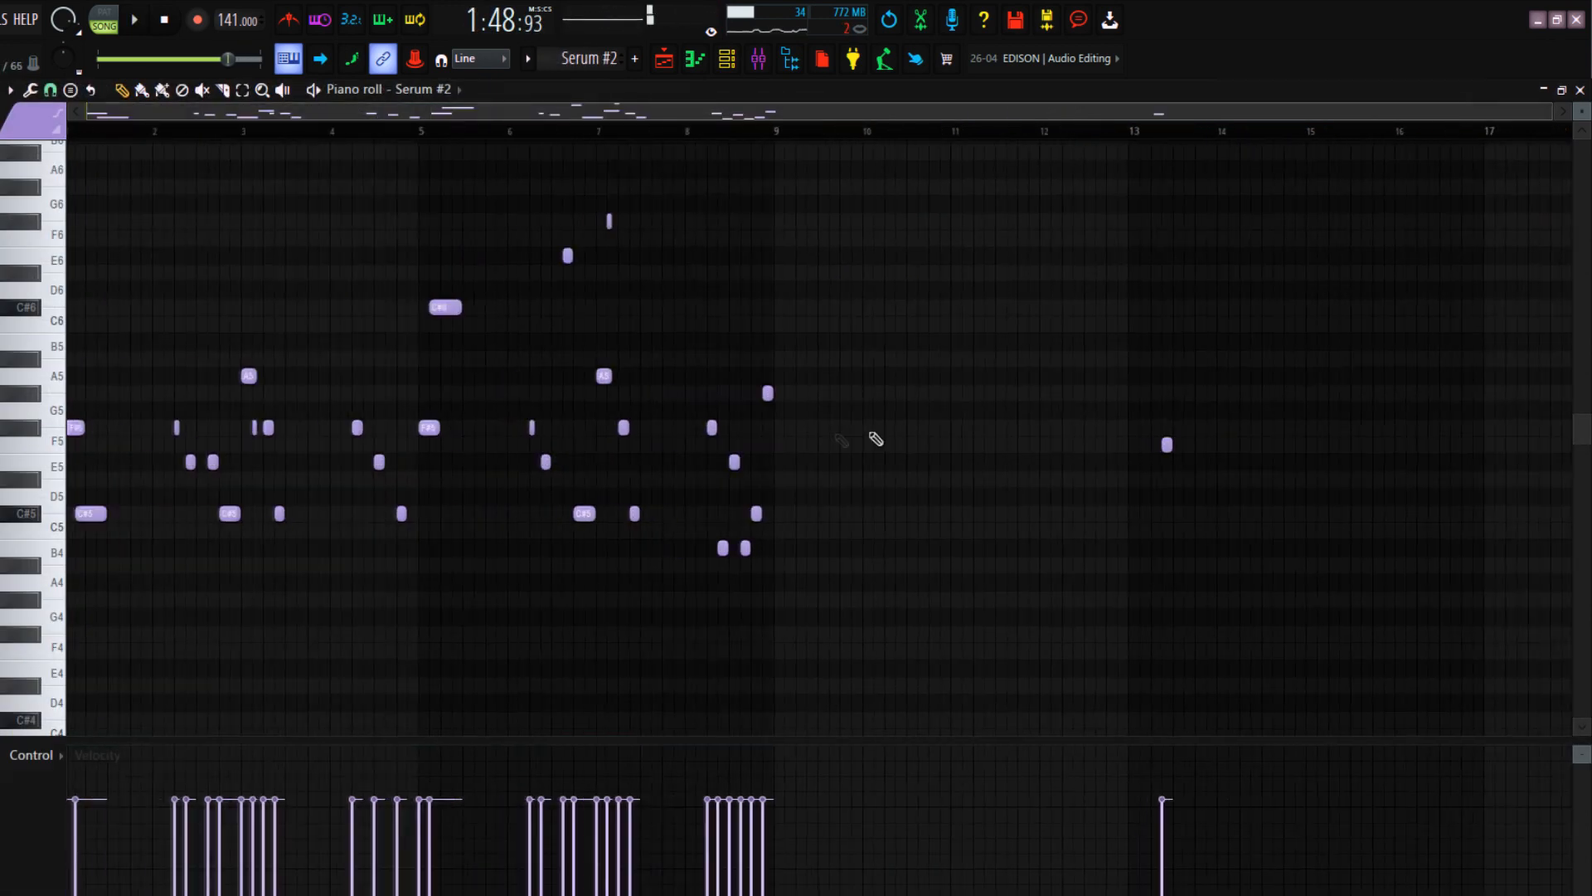
right_click(1167, 449)
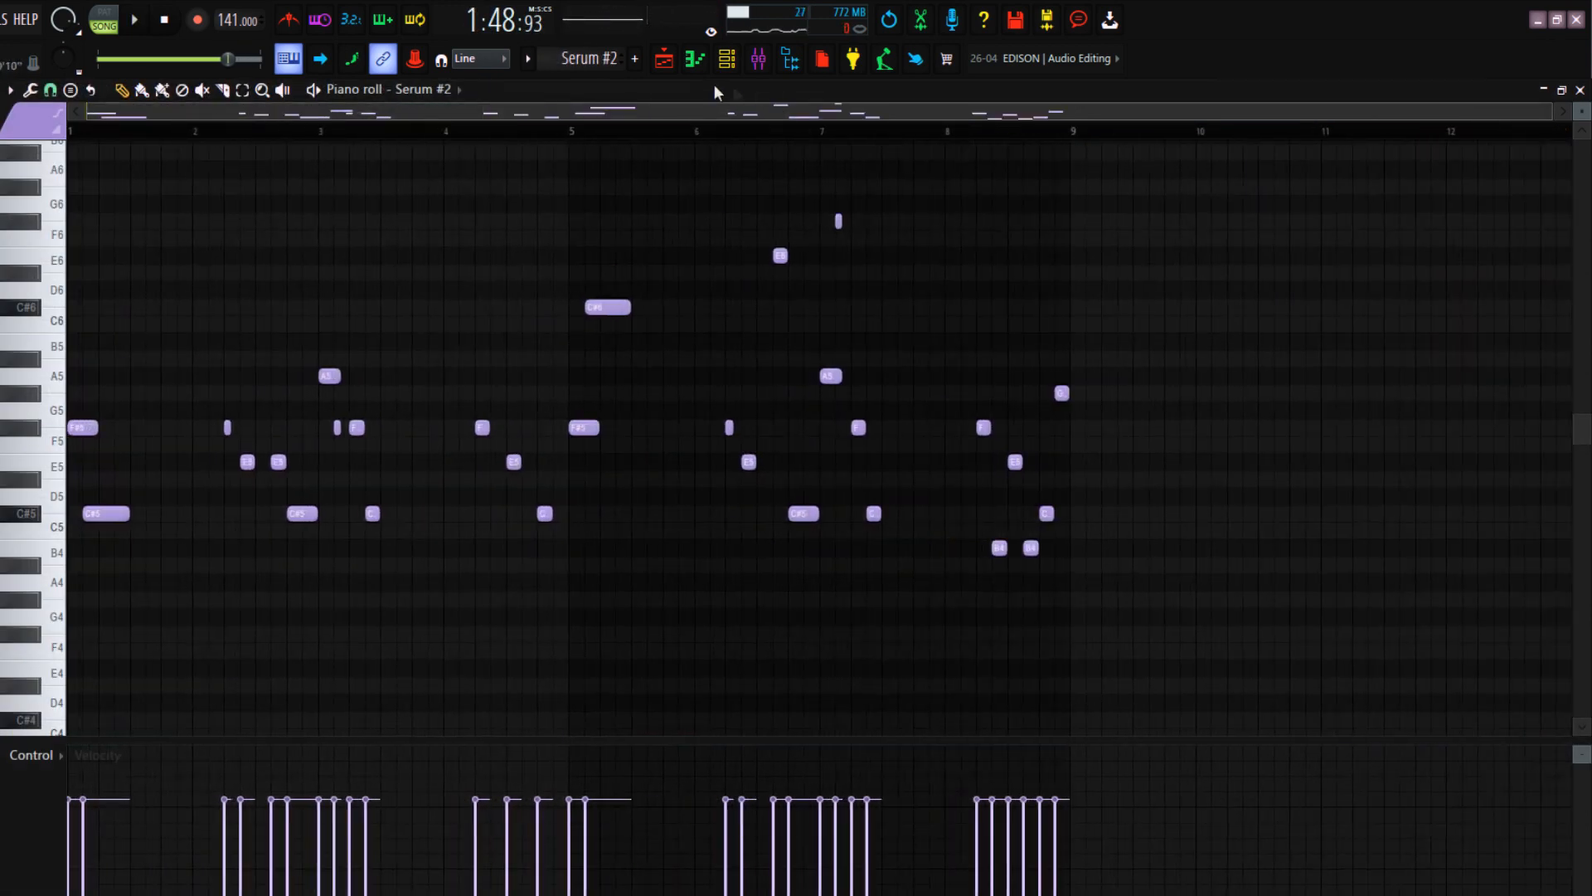
left_click(664, 59)
Place the playhead at bar 73 and inspect where the drum and 808 clips end before the outro
left_click(1251, 131)
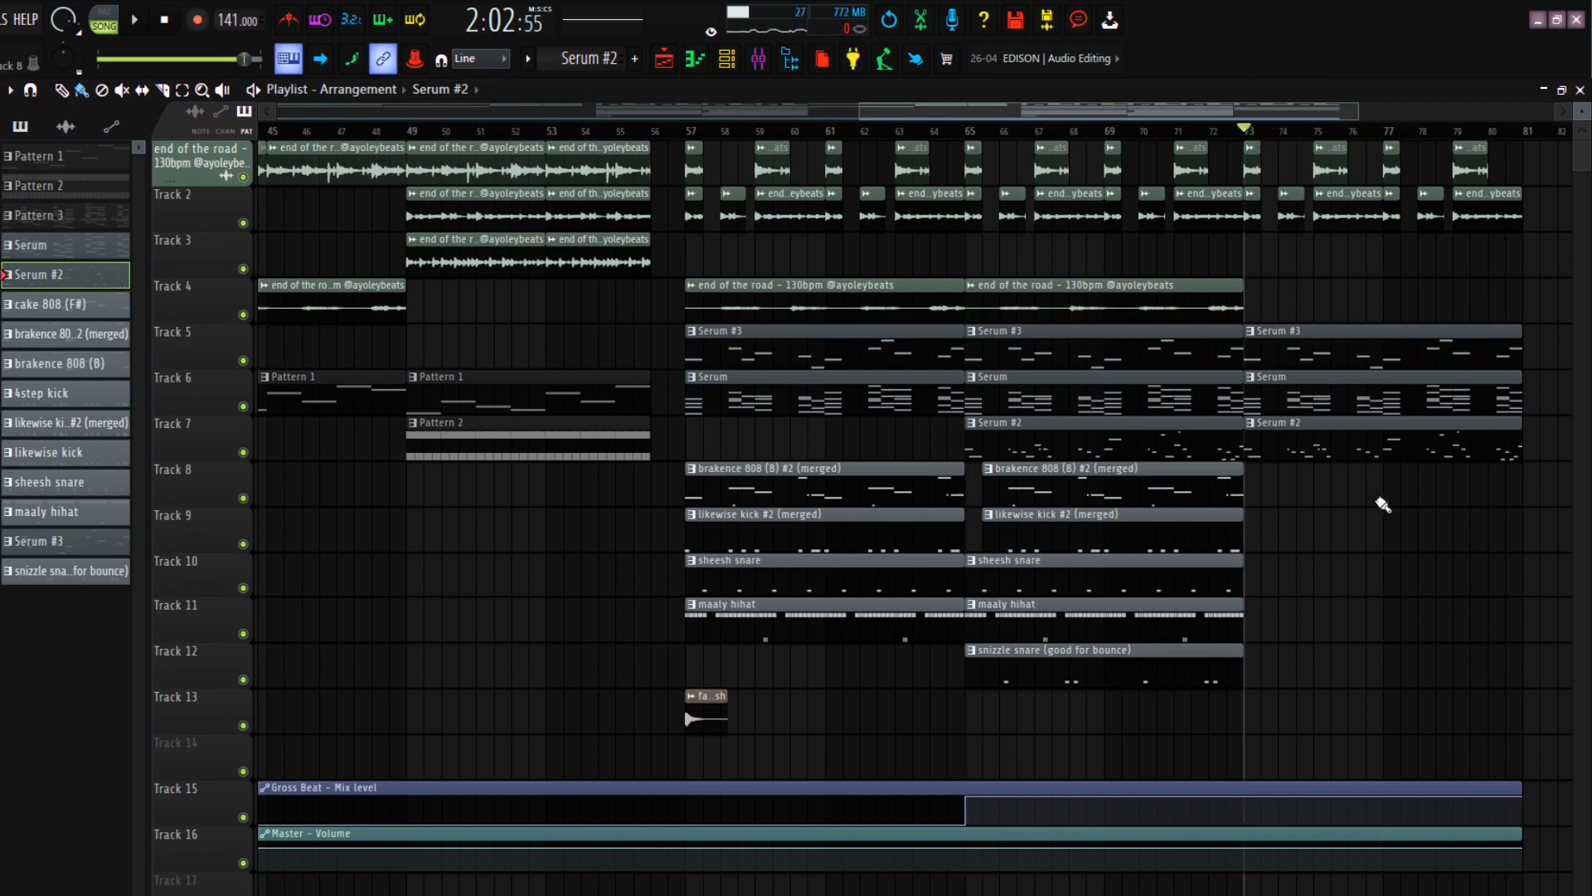
scroll(1361, 524, "down", 3)
left_click_drag(1283, 358, 1313, 491)
scroll(1322, 483, "up", 3)
scroll(1327, 487, "up", 2)
left_click(1282, 491, "ctrl")
left_click(763, 316, "ctrl")
left_click(1137, 316, "ctrl")
left_click_drag(1056, 713, 928, 491)
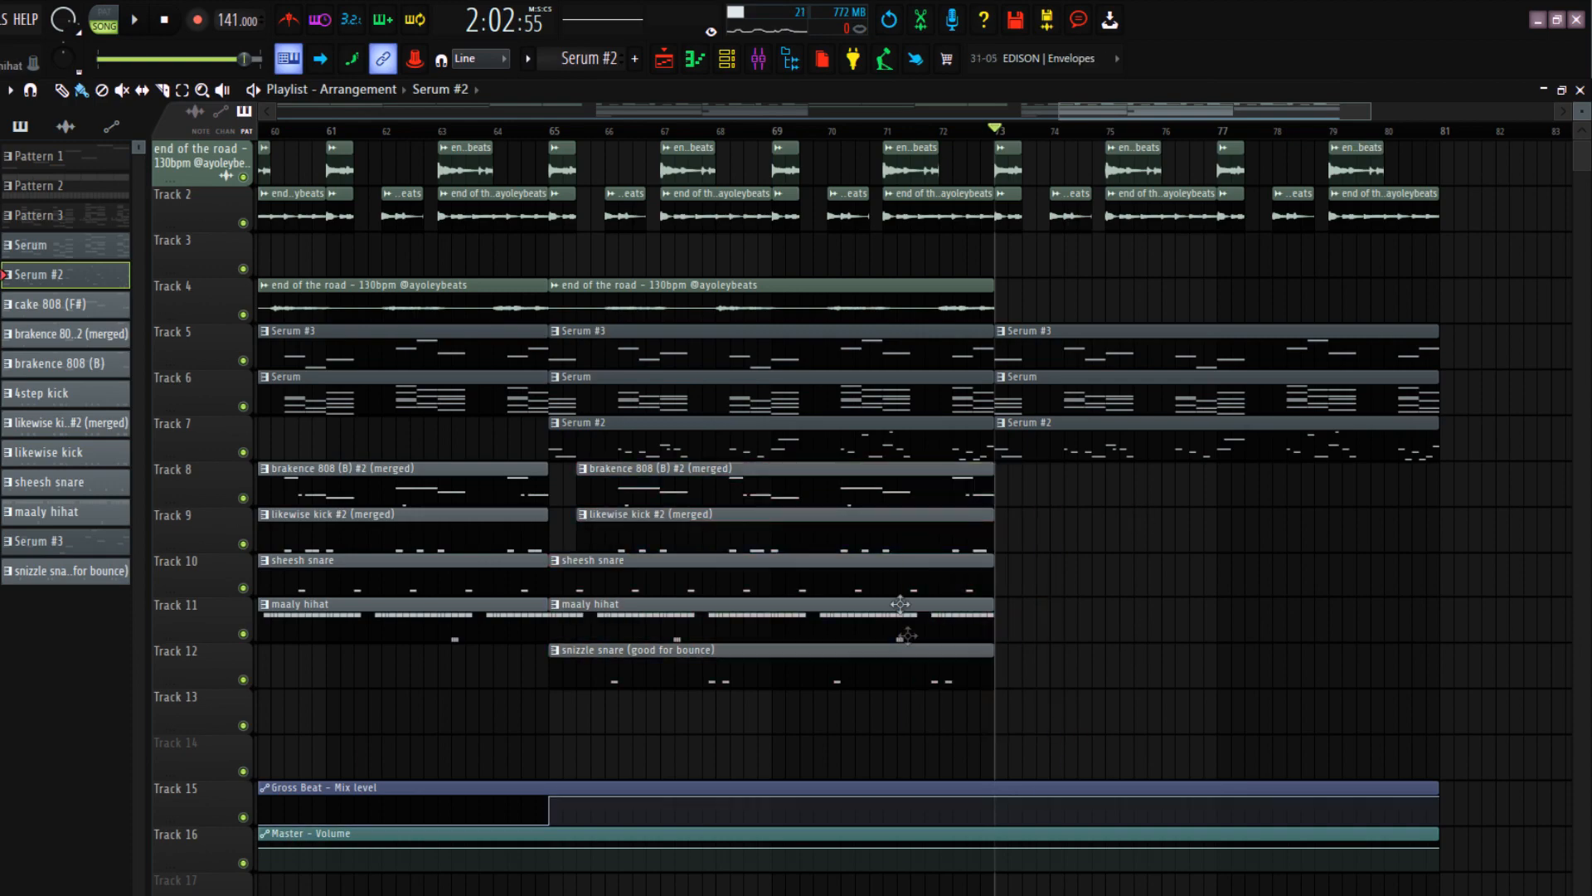
Highlight the Serum #2 clips on Track 7 and play the outro from bar 73 to near its end
scroll(602, 493, "down", 3)
left_click_drag(692, 437, 879, 445)
left_click_drag(1128, 461, 1379, 419)
scroll(1291, 473, "up", 2)
left_click(1165, 456)
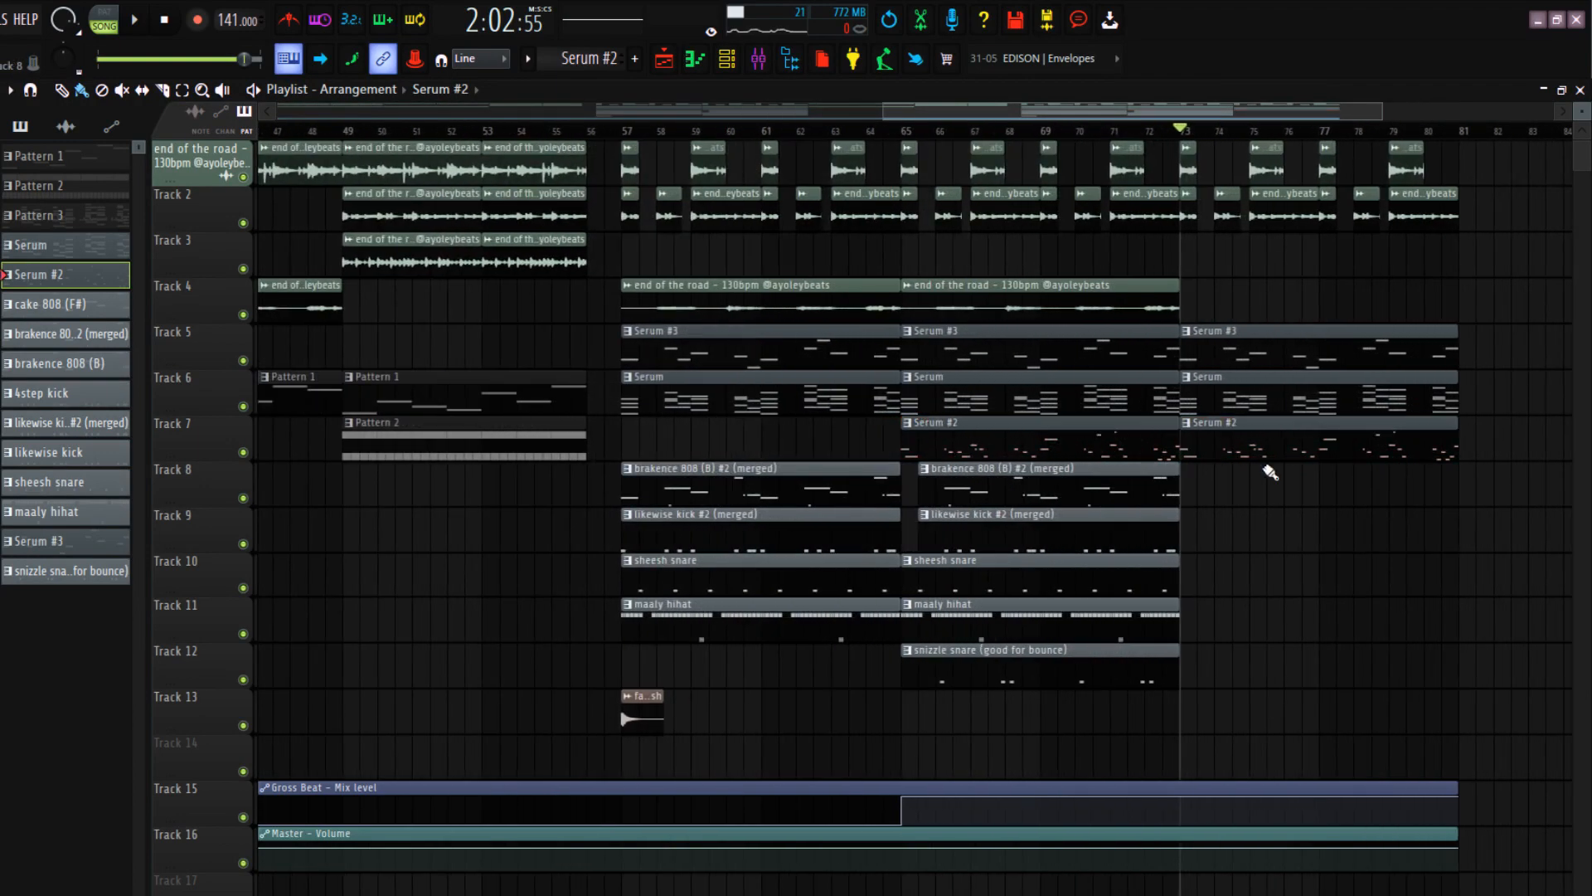
key("space")
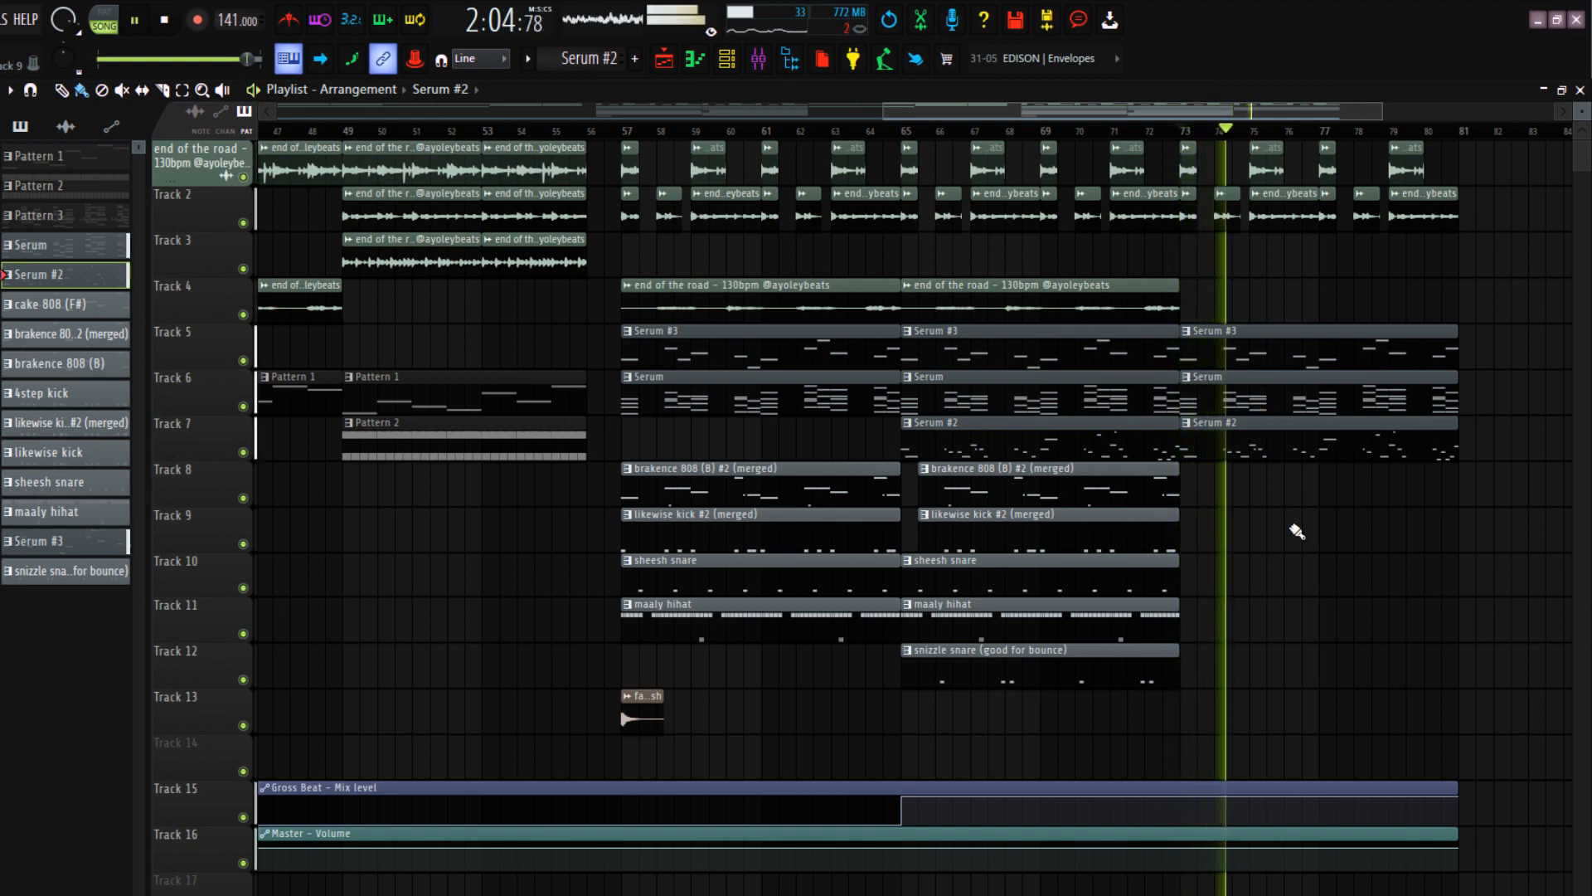
scroll(1296, 531, "down", 1)
scroll(1296, 531, "down", 2)
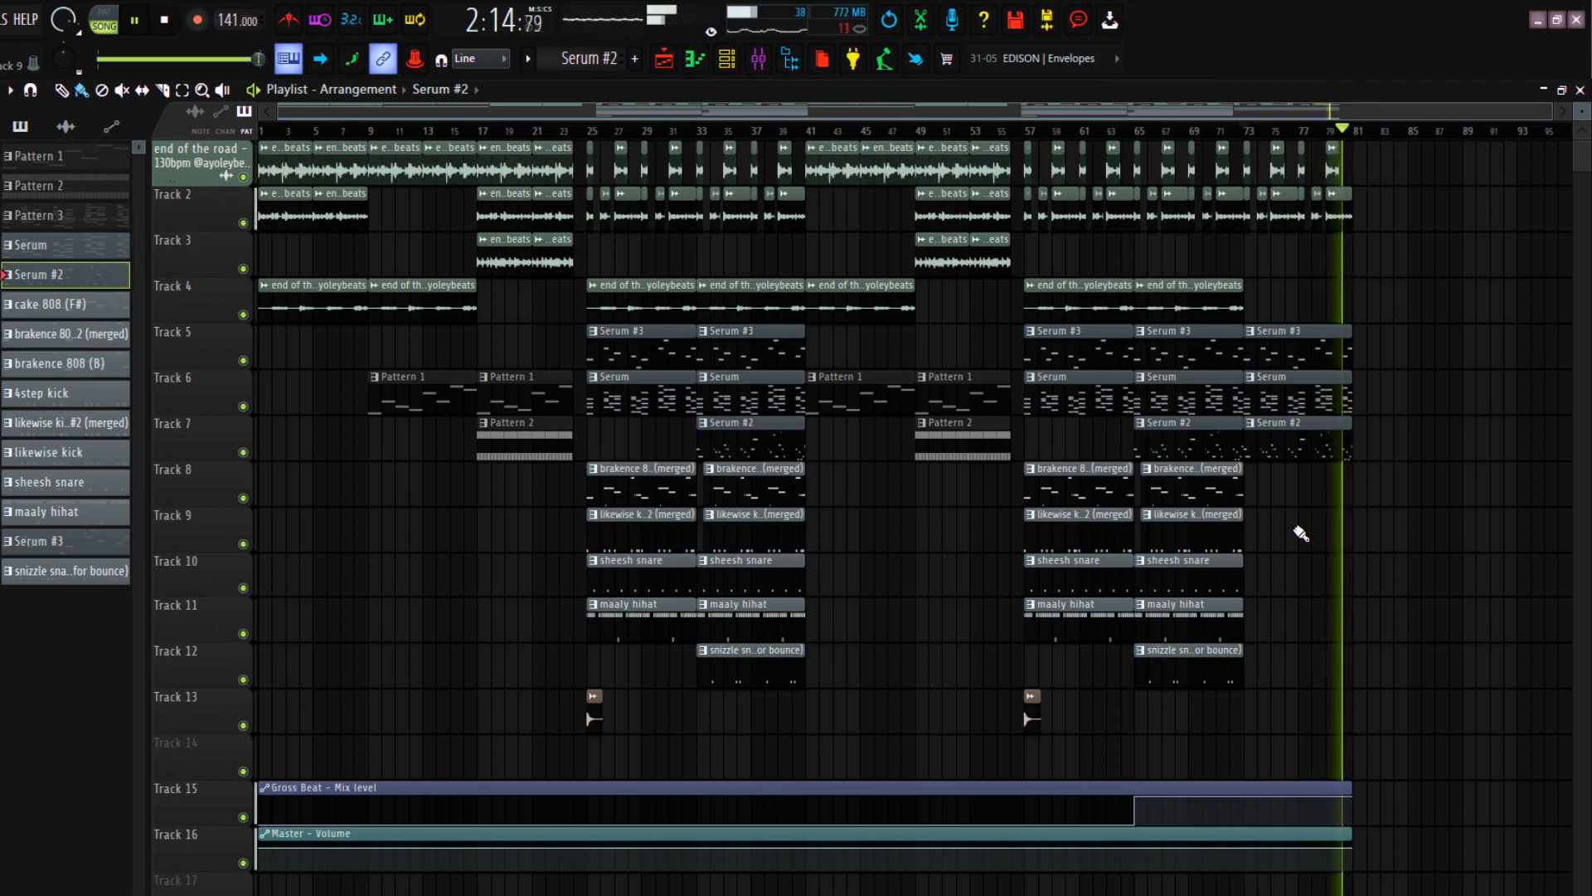
key("space")
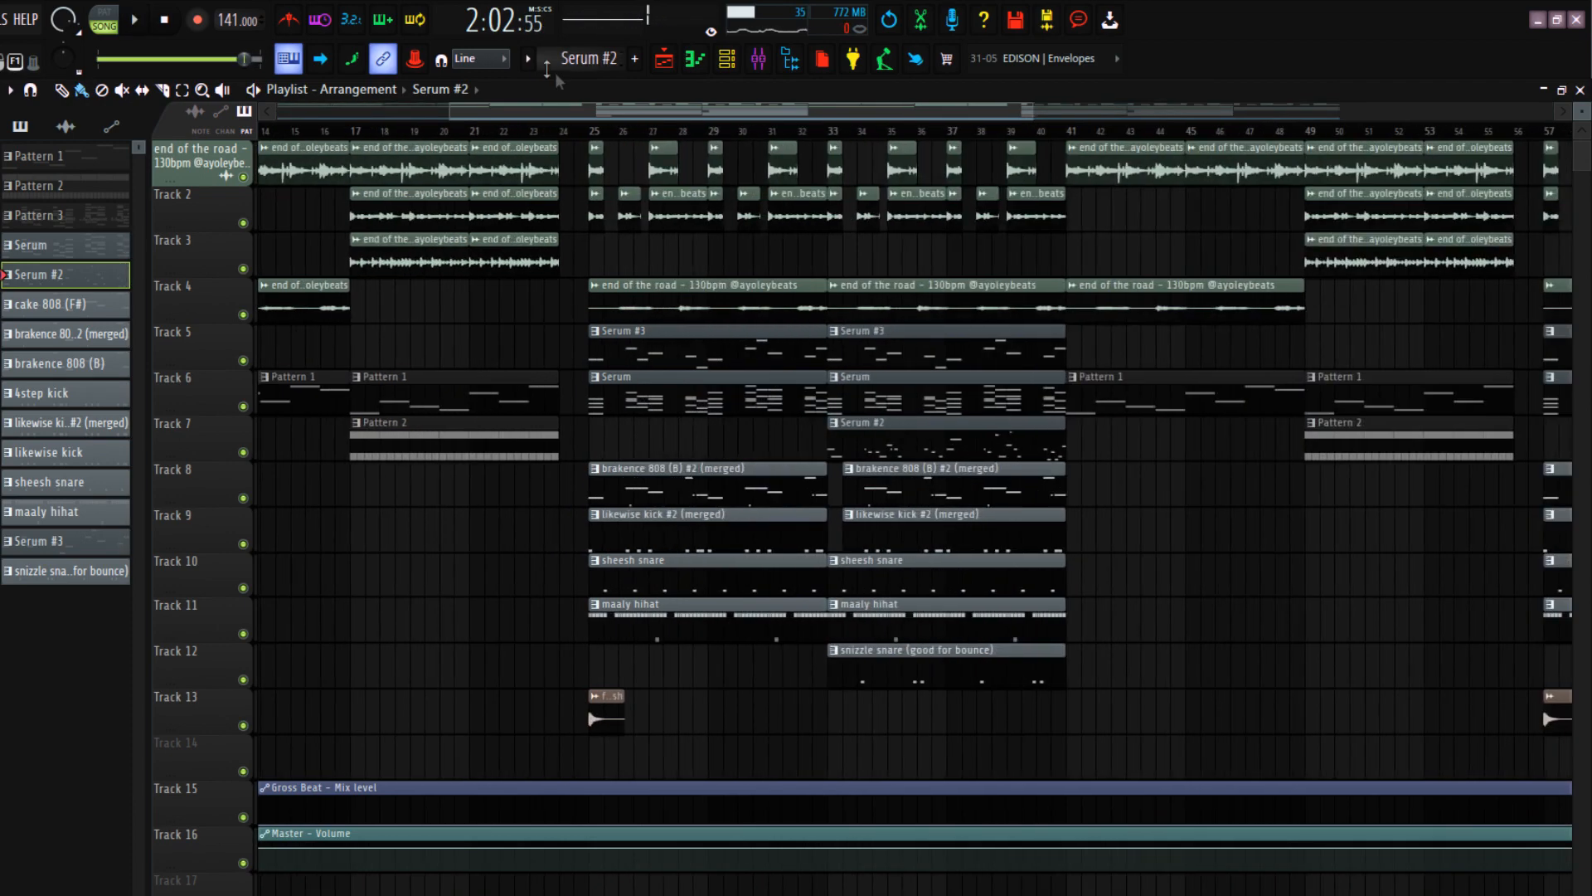
Move the playhead to bar 17, highlight the intro clips before bar 25, and clear the selection
mouse_move(462, 130)
left_mouse_down()
mouse_move(589, 130)
mouse_move(479, 131)
left_mouse_up()
left_click_drag(572, 595, 320, 134)
left_click(453, 603)
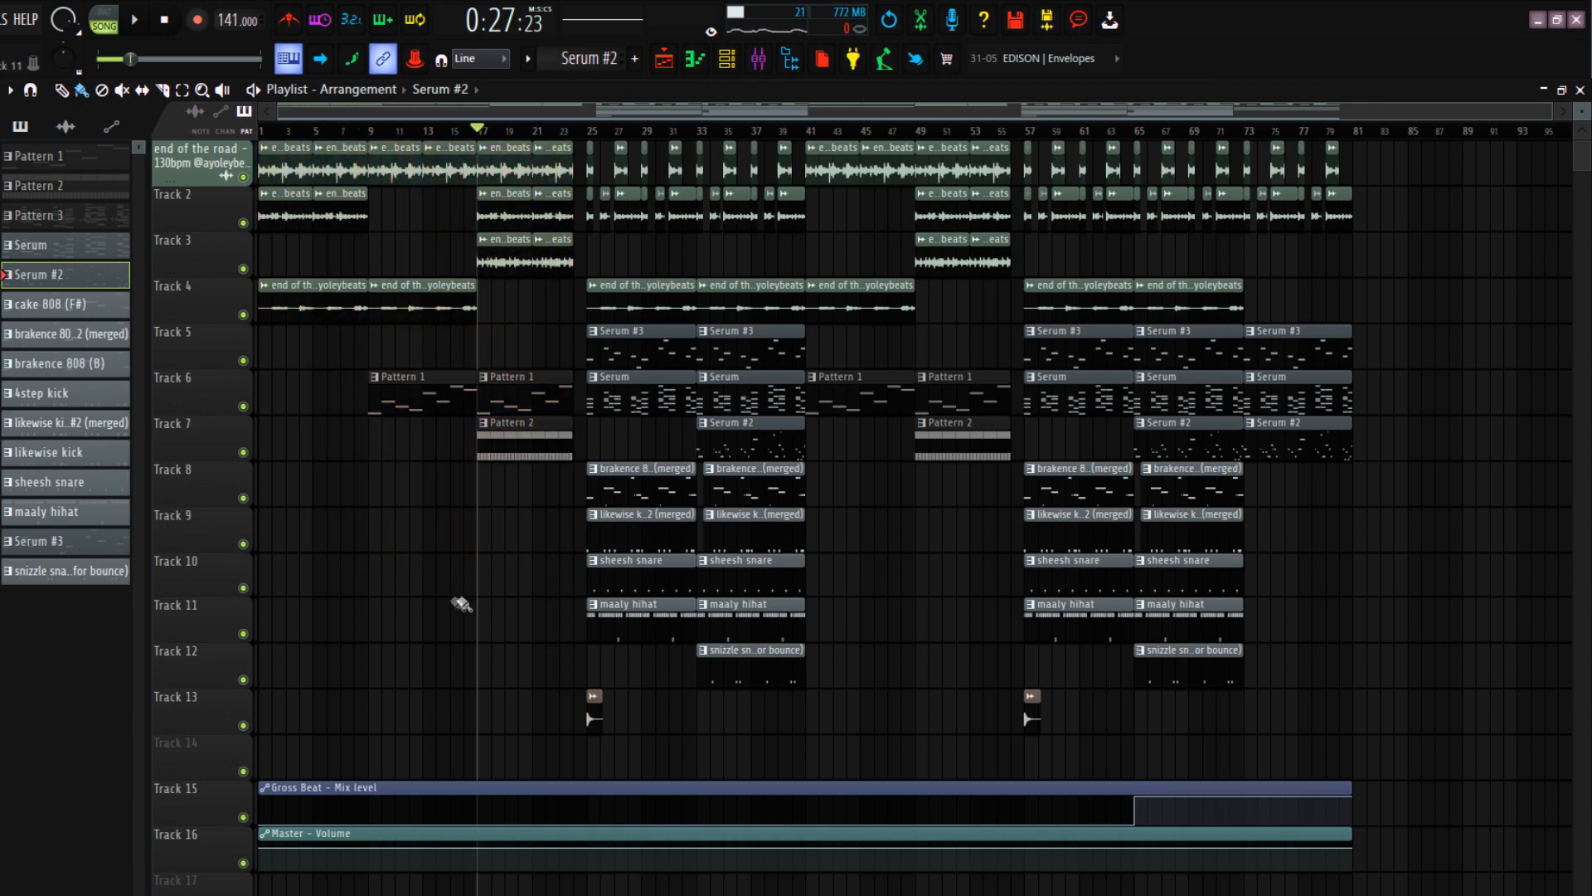
Highlight the first drop's clips from bar 25 to bar 41, deselect them, and examine the gap before the drop
left_click_drag(803, 734, 592, 139)
left_click(788, 717, "ctrl")
scroll(507, 657, "up", 4)
scroll(639, 635, "down", 1)
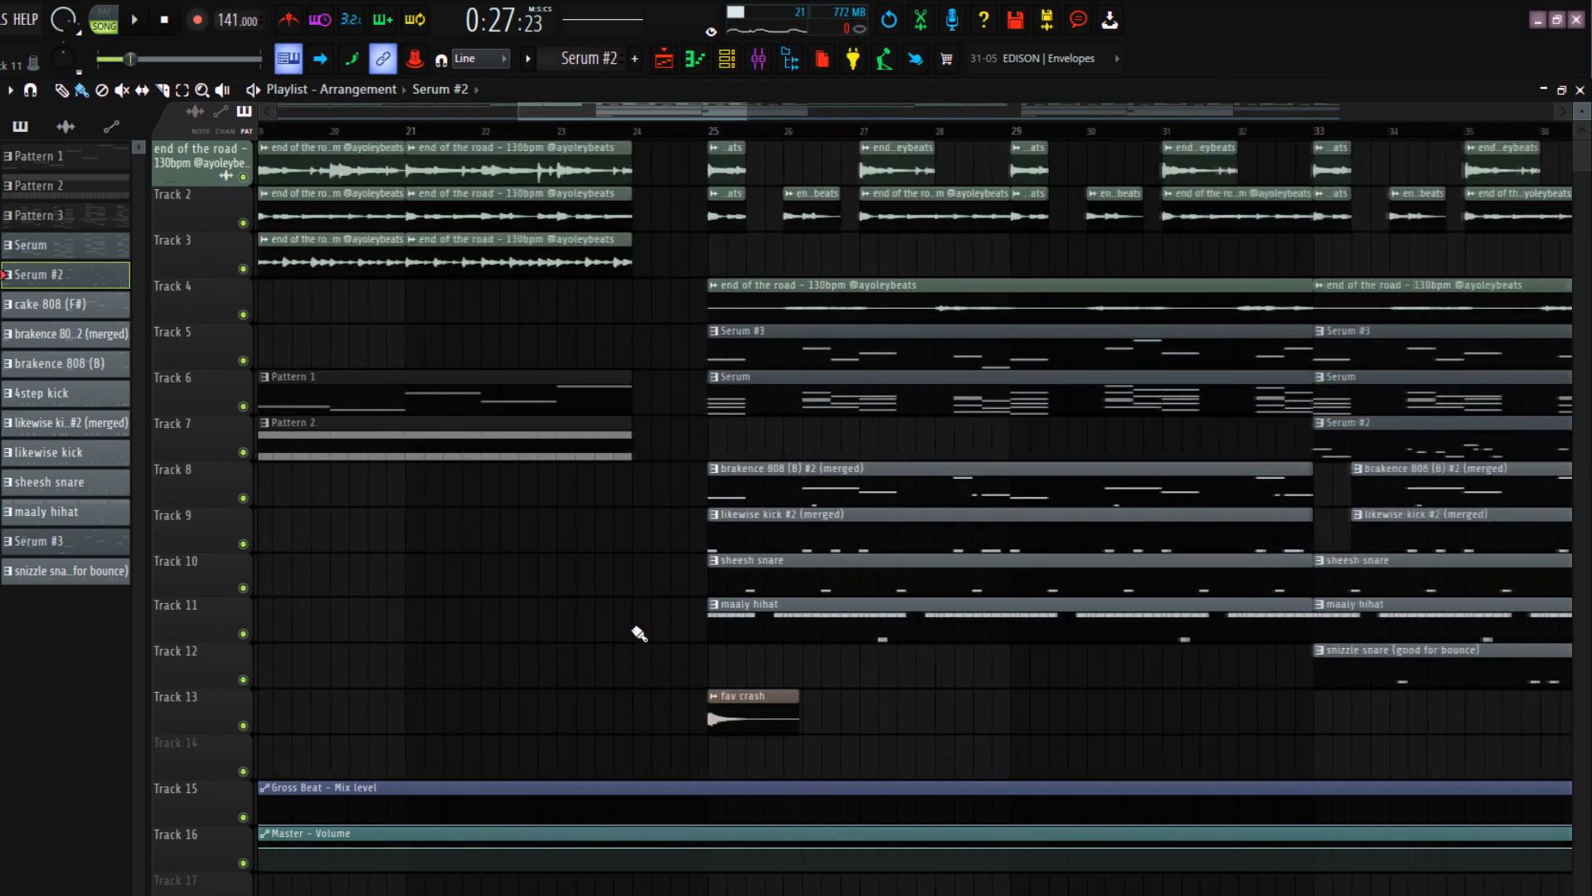
scroll(639, 635, "down", 1)
scroll(639, 635, "down", 4)
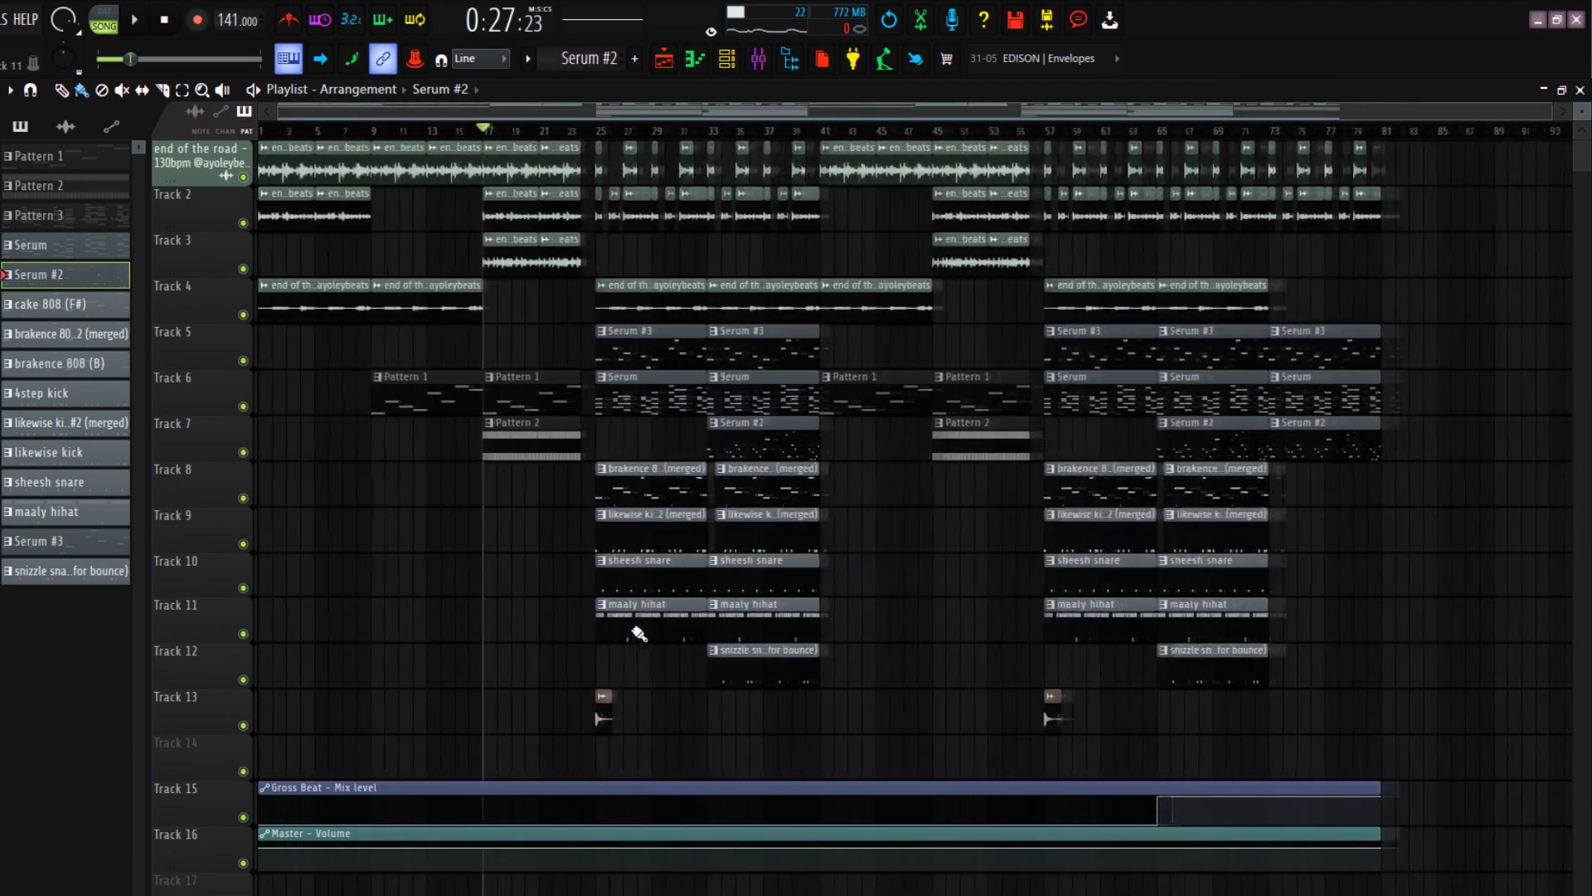